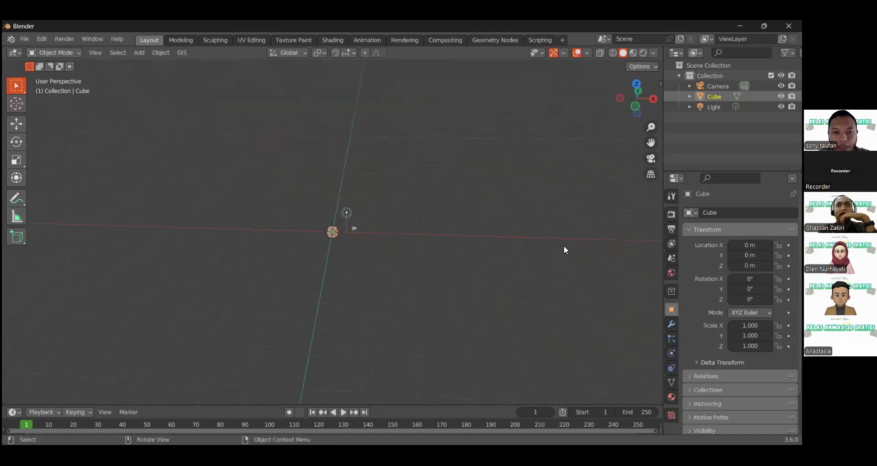
Examine the default scene's cube, camera and light from near, from far and from a lower side angle
scroll(527, 242, "down", 5)
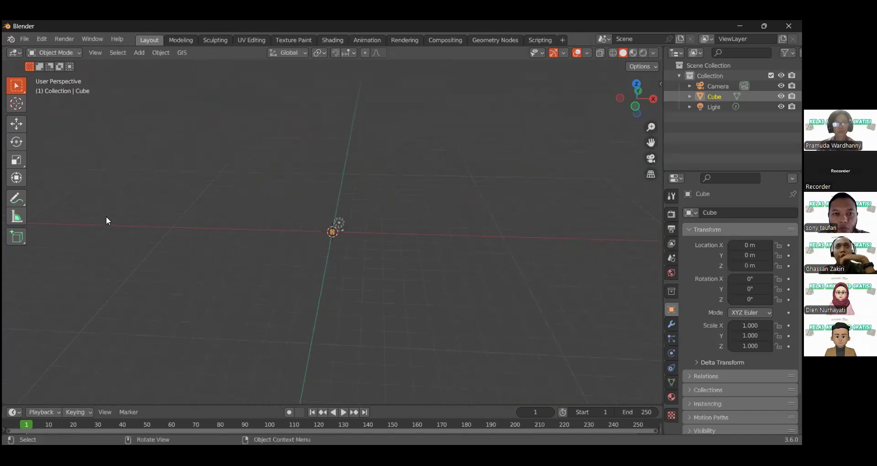
scroll(512, 230, "down", 4)
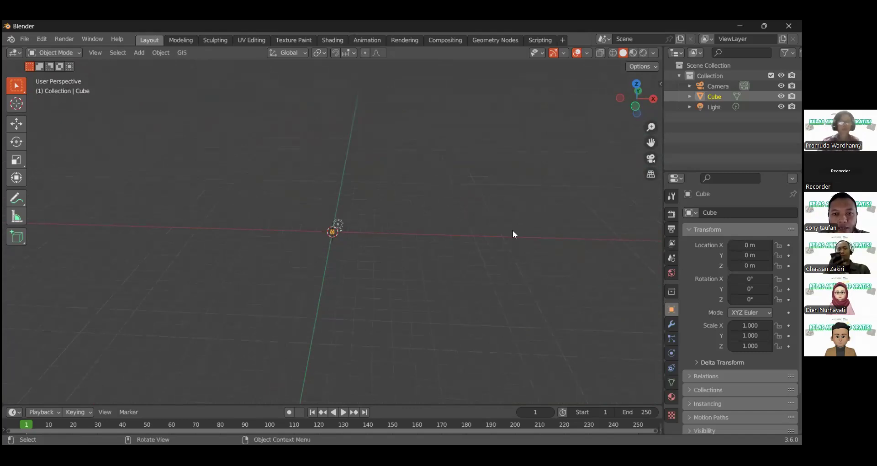
scroll(315, 233, "up", 3)
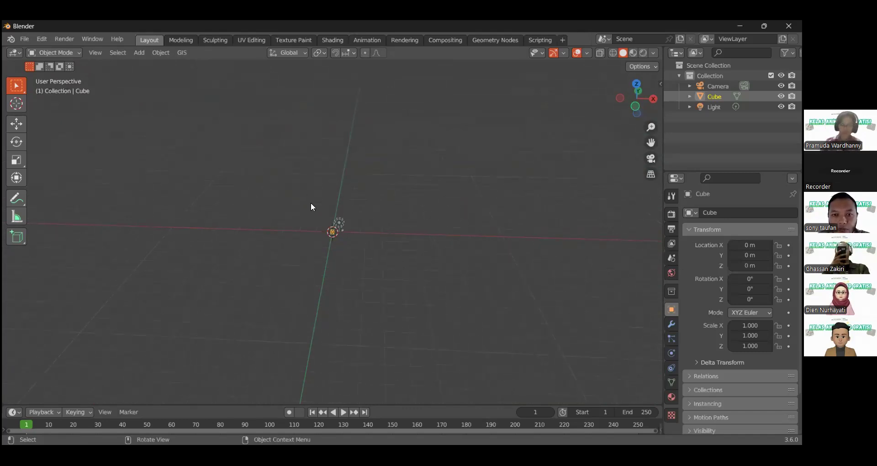
scroll(342, 240, "up", 4)
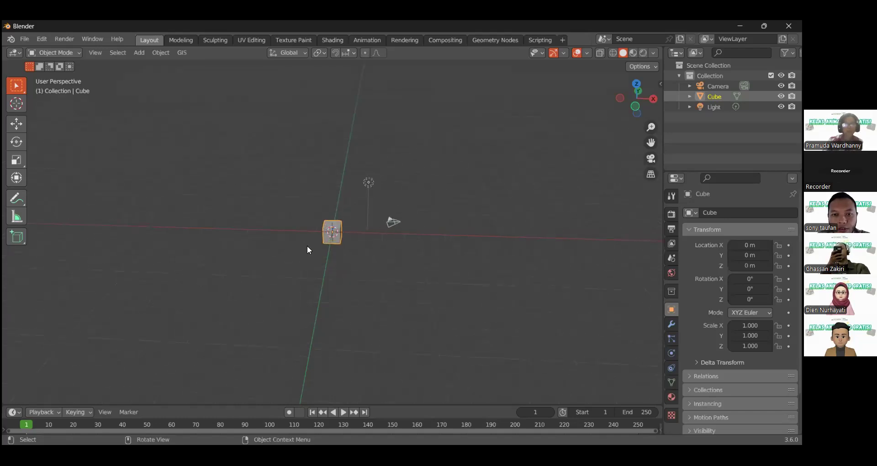
scroll(347, 192, "down", 2)
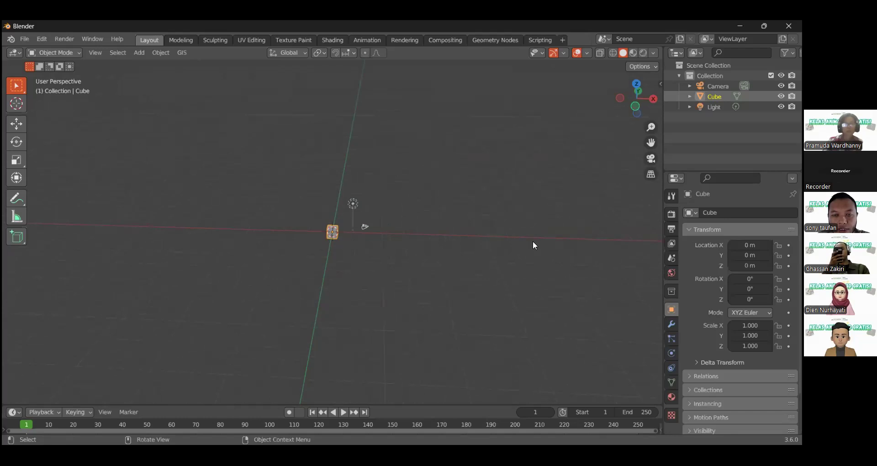
scroll(309, 259, "up", 5)
middle_click_drag(335, 263, 325, 224)
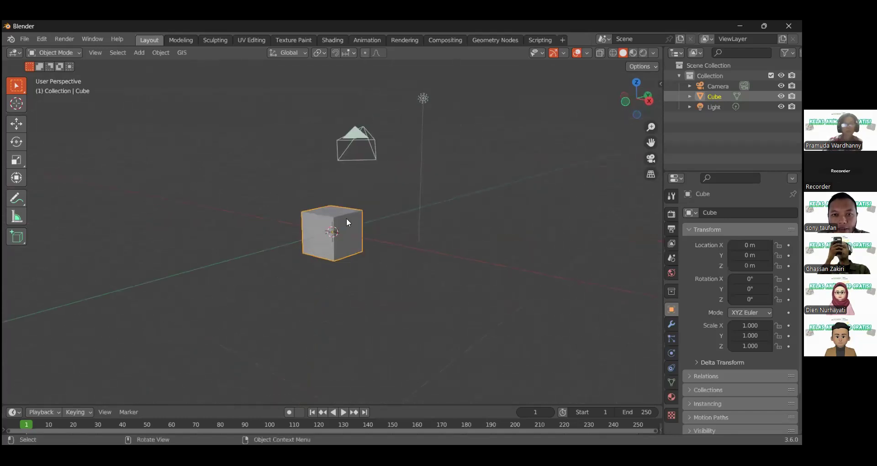
scroll(331, 266, "down", 1)
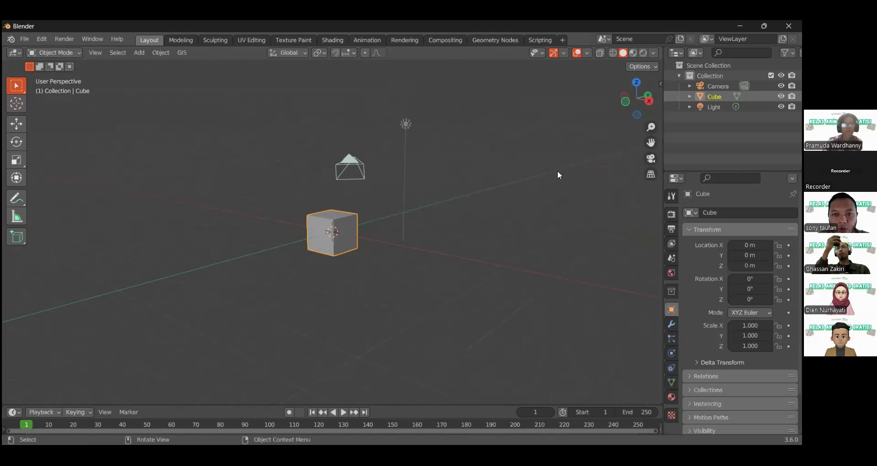
scroll(273, 276, "down", 3)
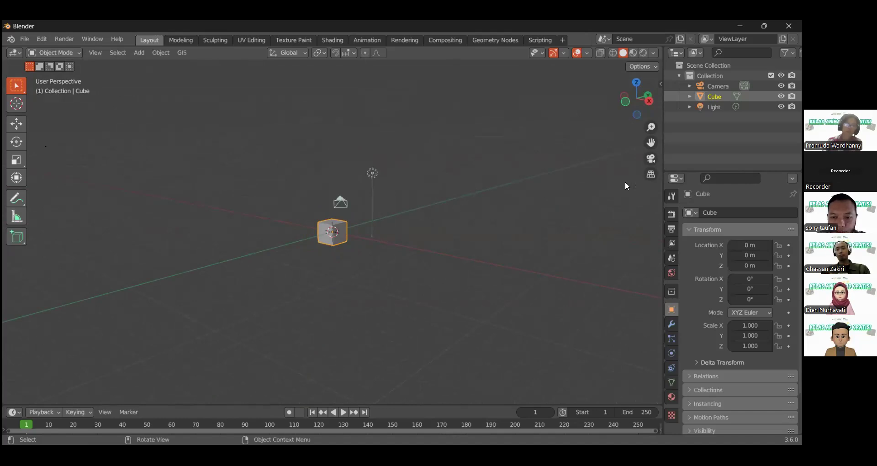
Deselect the cube and turn on the Screencast Keys display in the 3D viewport
left_click(545, 237)
key("n")
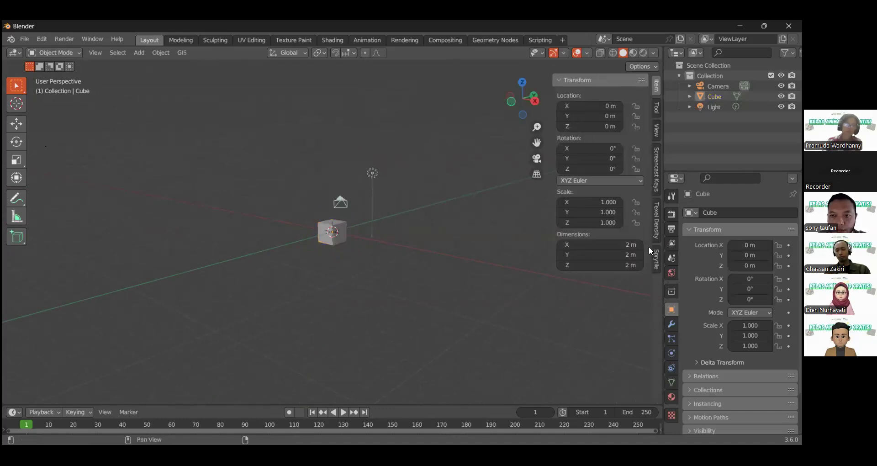
left_click(655, 153)
left_click(567, 81)
key("n")
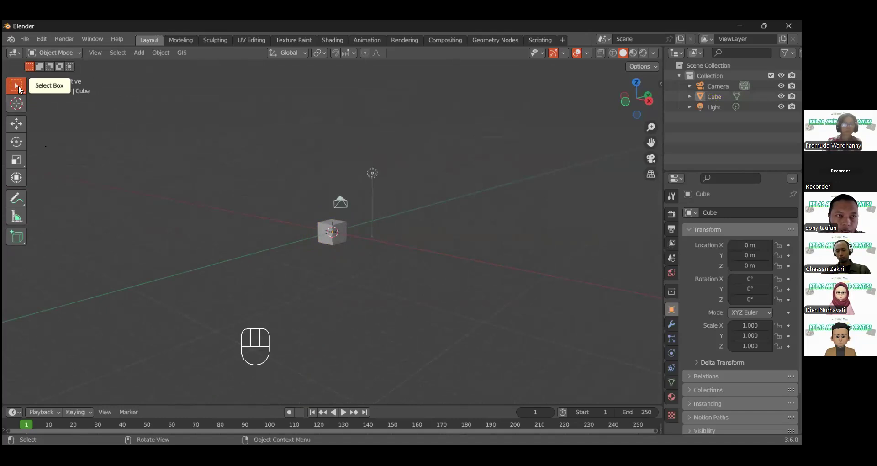
Box-select the cube, camera and light and clear the selection, then pick each of them in turn with Circle Select
left_click_drag(250, 150, 397, 284)
left_click(365, 179)
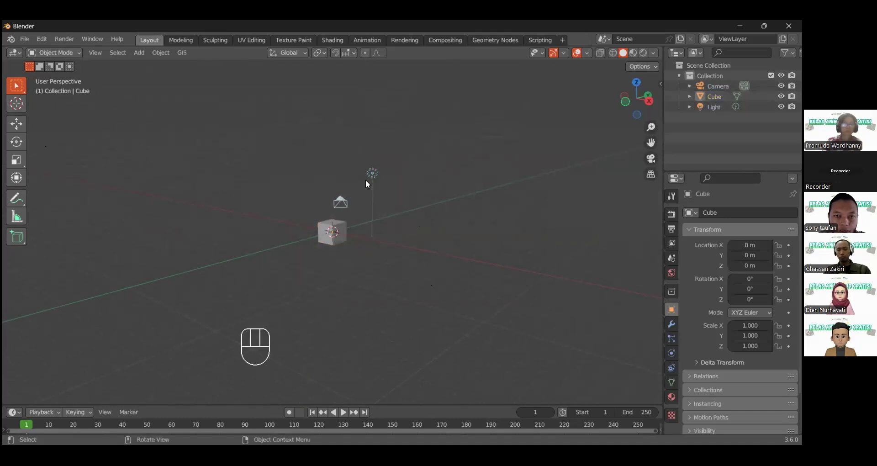
left_click(15, 87)
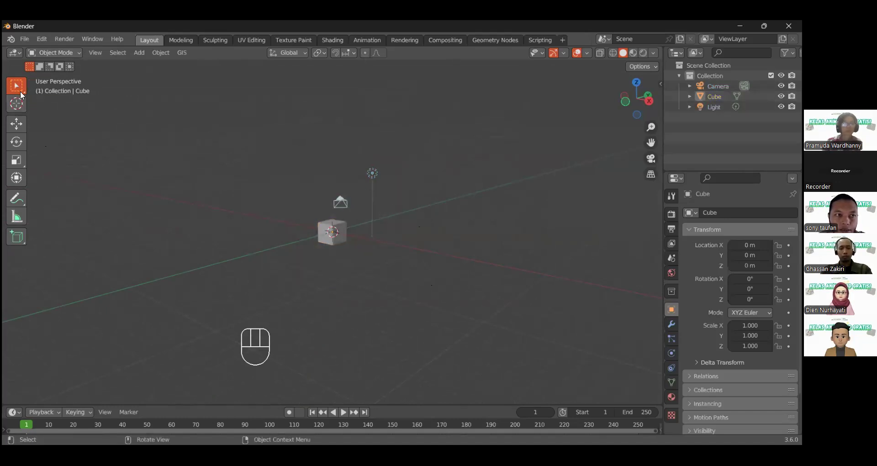
key("w")
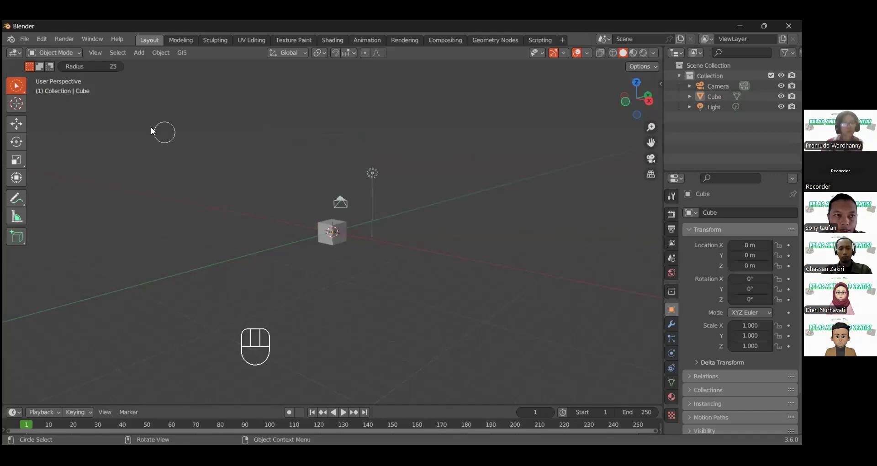
left_click(340, 226)
left_click(340, 202)
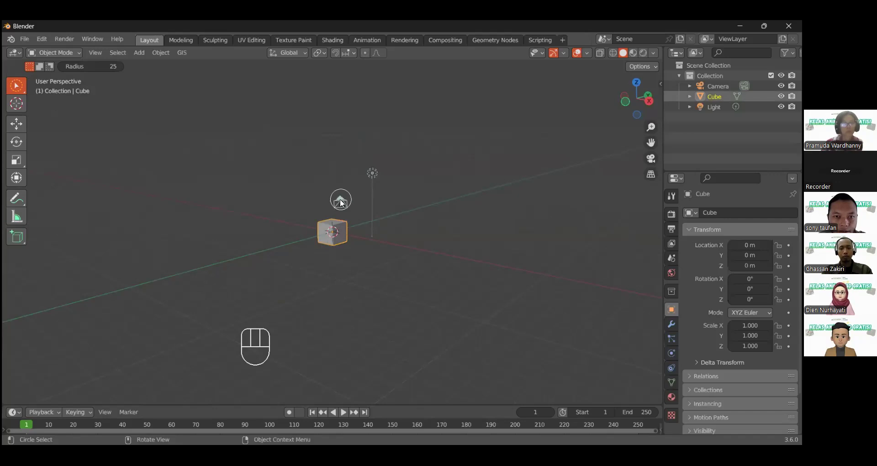
left_click(372, 176)
Lasso around the light, then select the camera and light alternately with the Tweak tool and clear the selection
key("w")
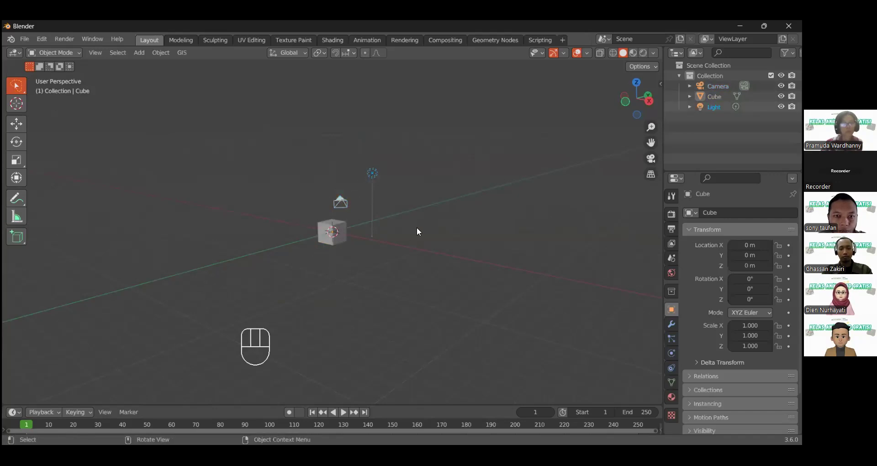
mouse_move(348, 152)
left_mouse_down()
mouse_move(353, 234)
mouse_move(315, 205)
mouse_move(384, 269)
mouse_move(430, 196)
left_mouse_up()
key("w")
left_click(339, 197)
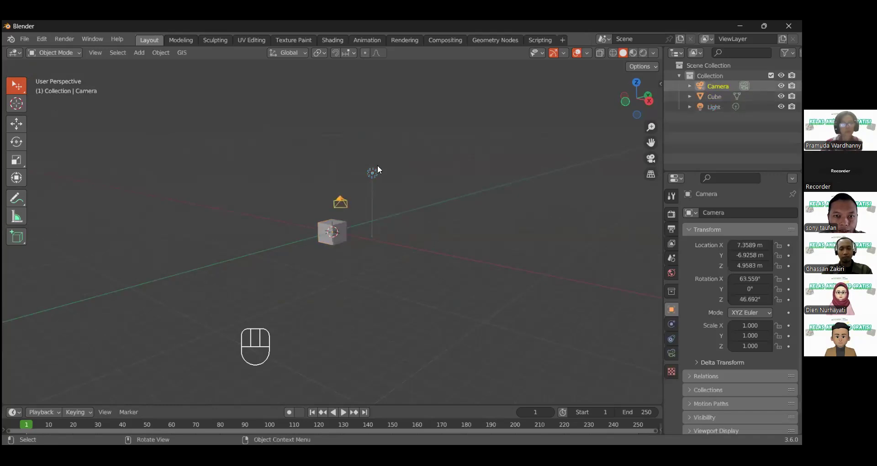
left_click(372, 174)
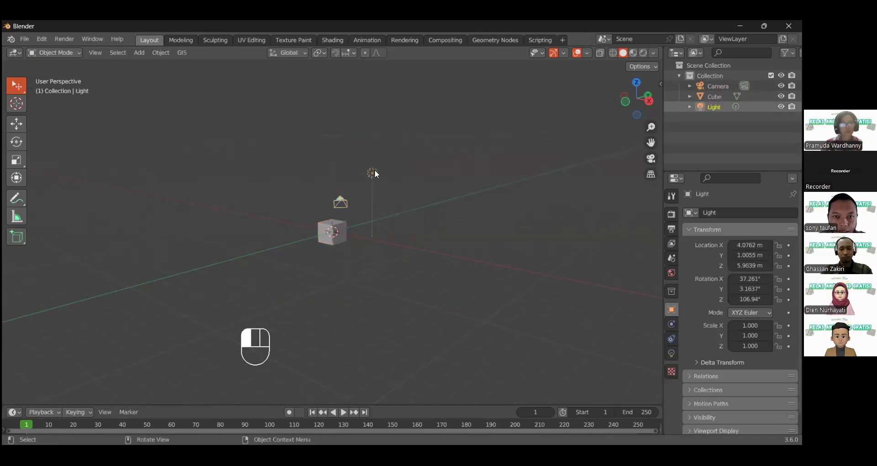
left_click(342, 200)
left_click(375, 172)
left_click(341, 197)
left_click(268, 227)
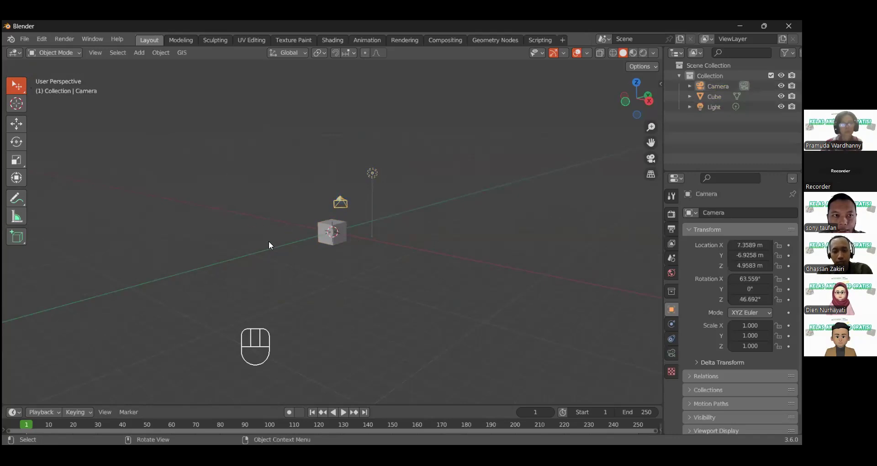
Return to Select Box, box-select around the scene objects twice, and clear the selection
key("w")
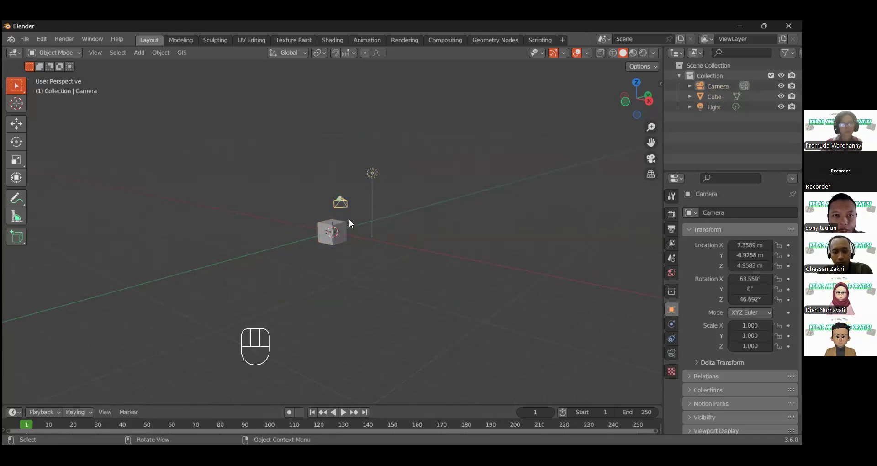
left_click_drag(274, 152, 368, 275)
left_click_drag(212, 147, 395, 299)
left_click(334, 251)
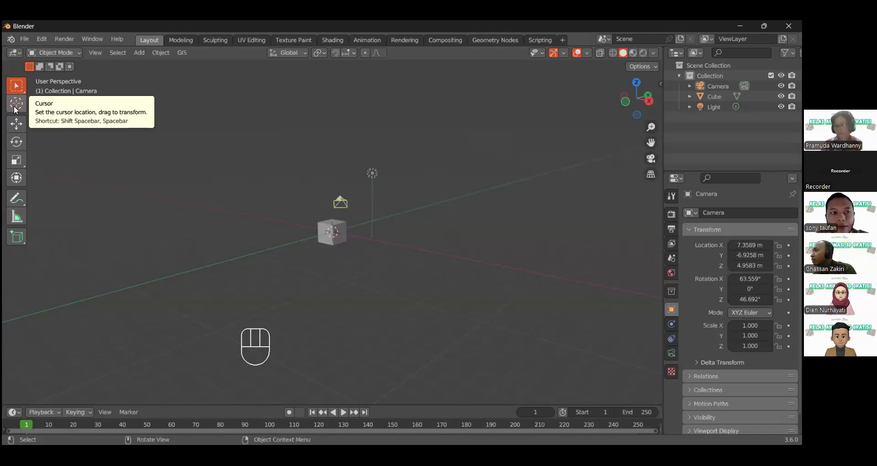
Activate the 3D Cursor tool, then switch to the Move tool with the cube seen from the front
left_click(16, 108)
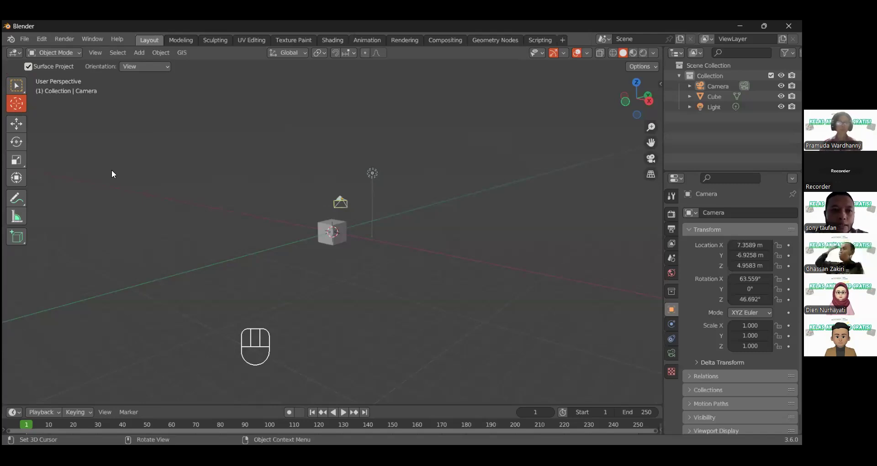
left_click(16, 124)
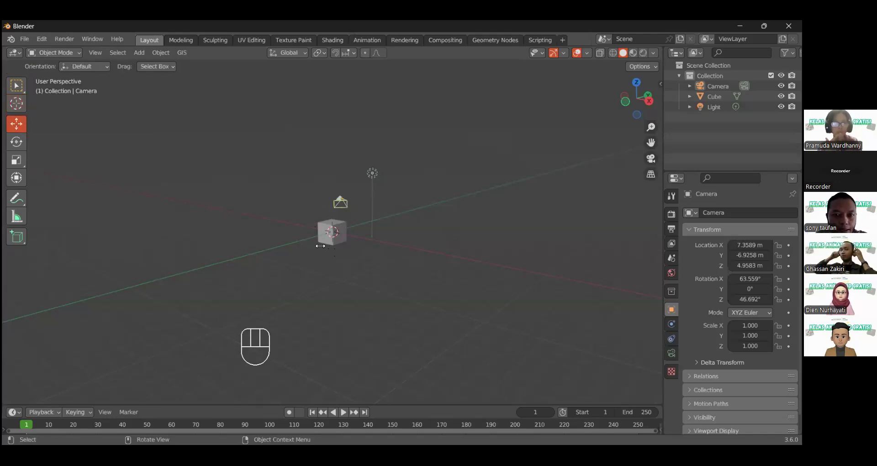
left_click_drag(287, 252, 346, 256, "alt")
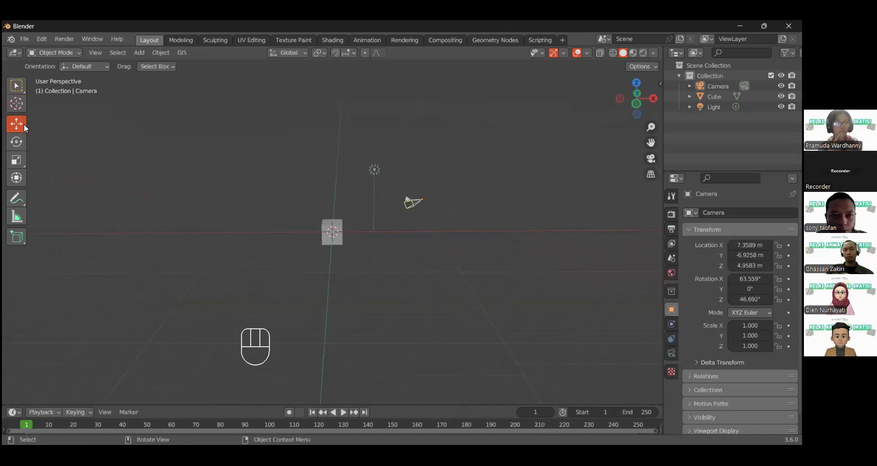
Select the cube and try moving it freely from the world origin
left_click(323, 236)
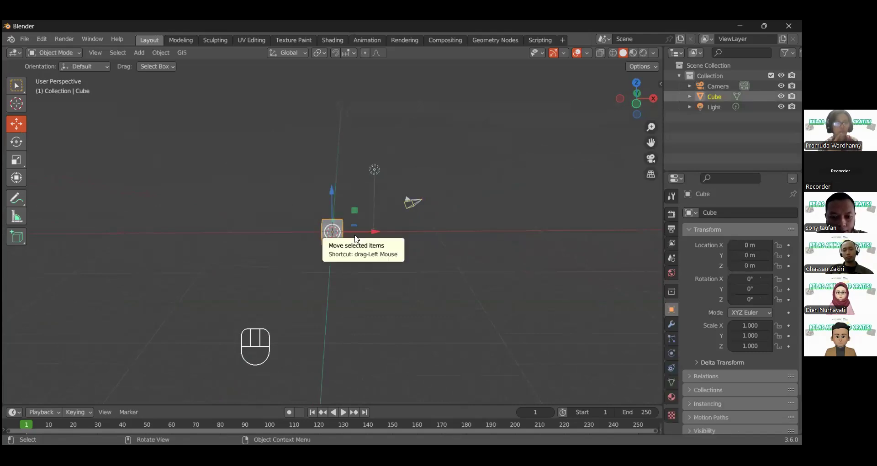
left_click(262, 234)
key("g")
left_click(325, 235)
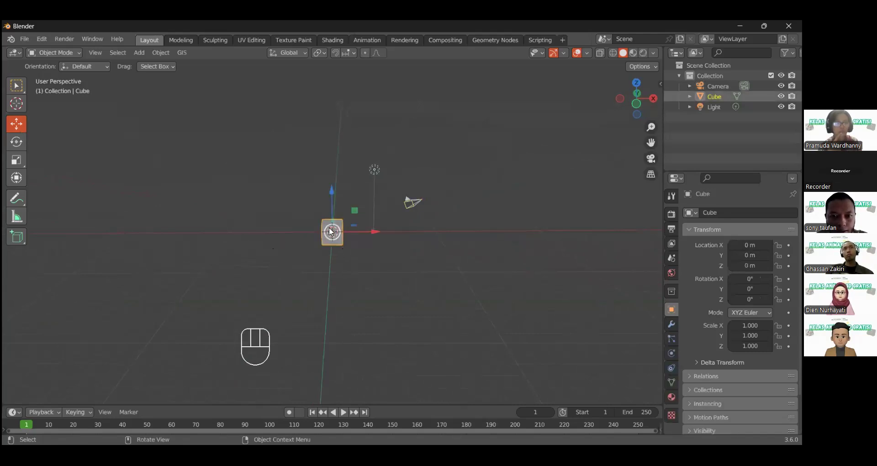
Show the cube's Rotate gizmo, switch to the Scale tool, and try moving the cube freely
left_click(16, 141)
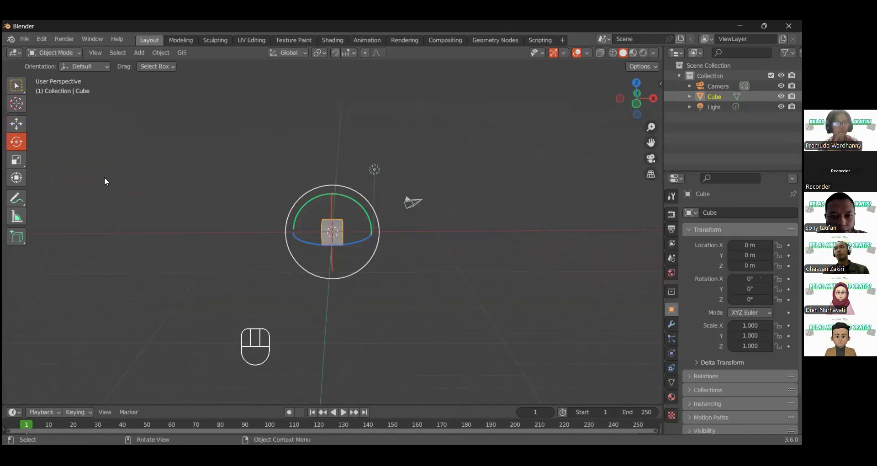
left_click(16, 160)
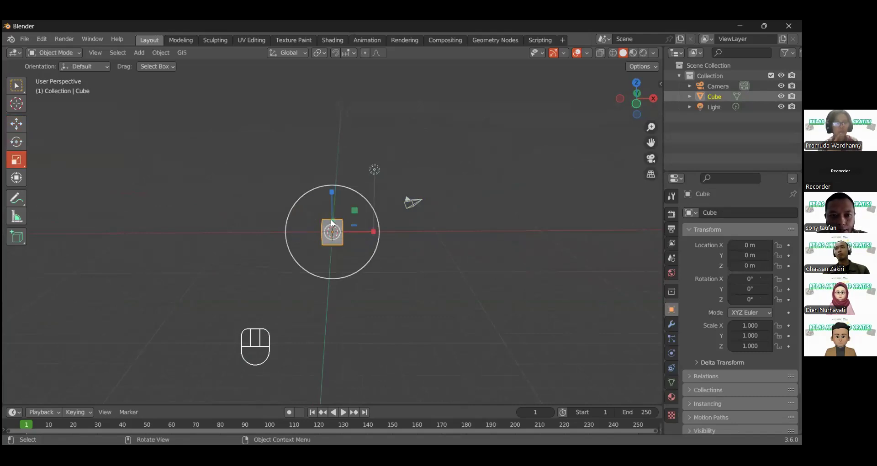
key("g")
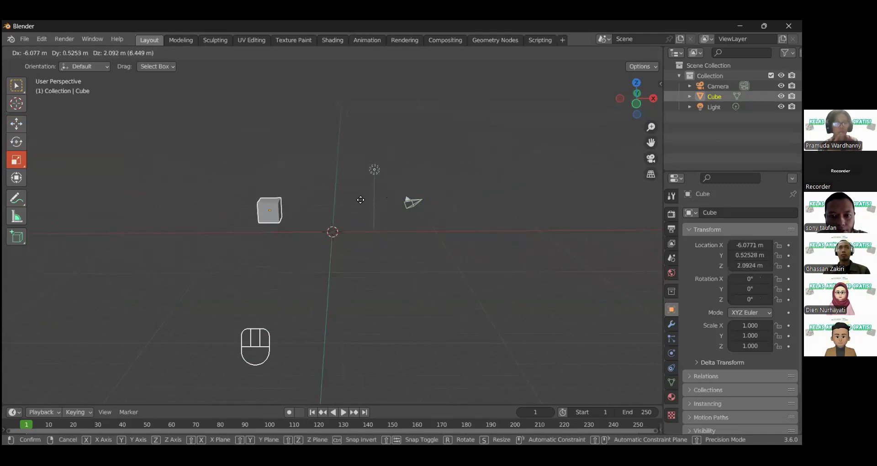
key("Escape")
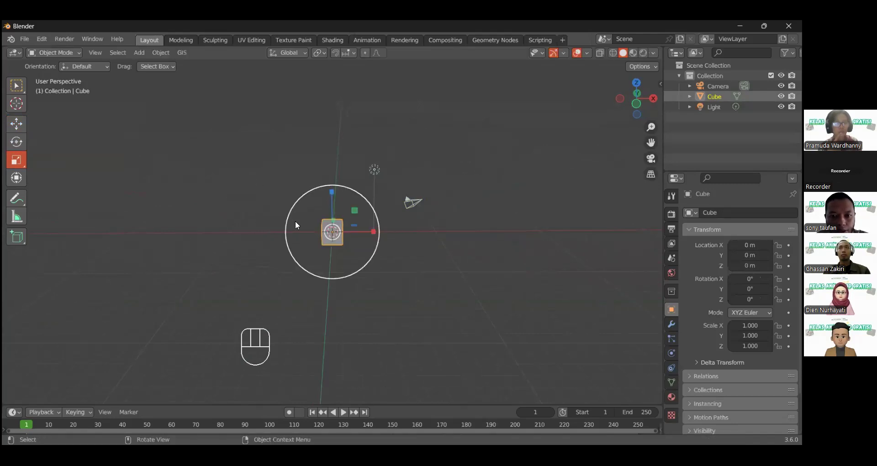
key("g")
key("Escape")
Try moving the cube up along the global Z axis by about 7.7 m
middle_click_drag(261, 231, 261, 239)
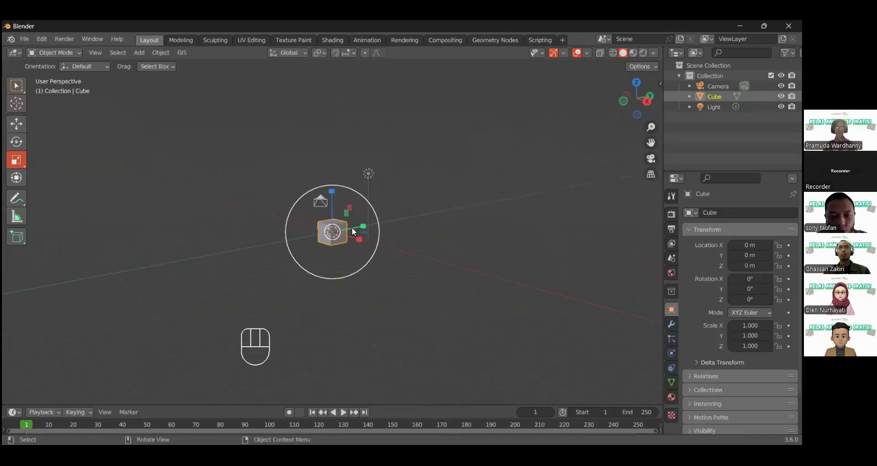
middle_click_drag(336, 245, 360, 264)
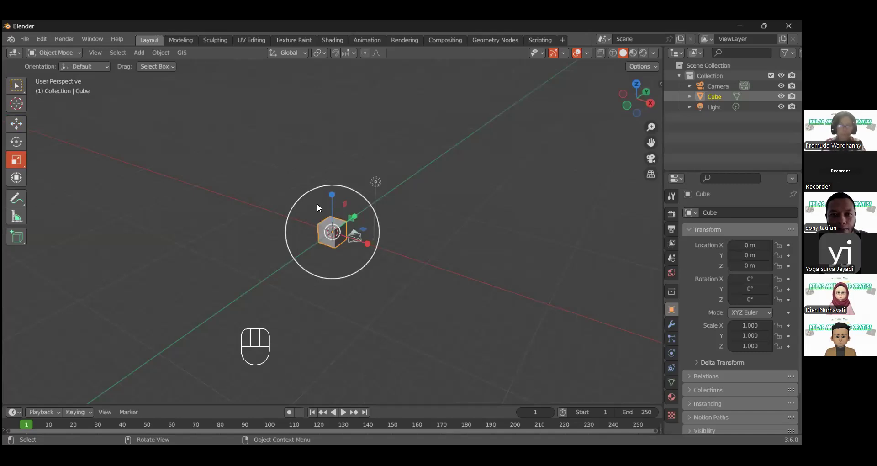
scroll(589, 145, "up", 1)
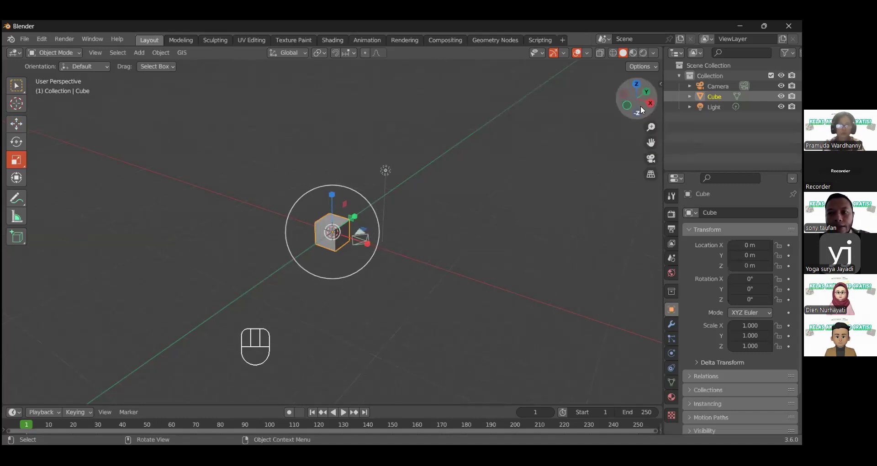
left_click_drag(645, 108, 640, 75)
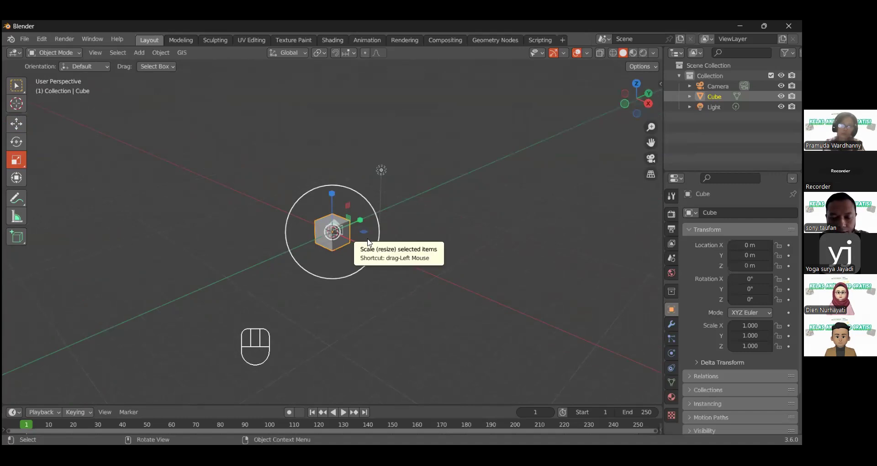
key("g")
key("z")
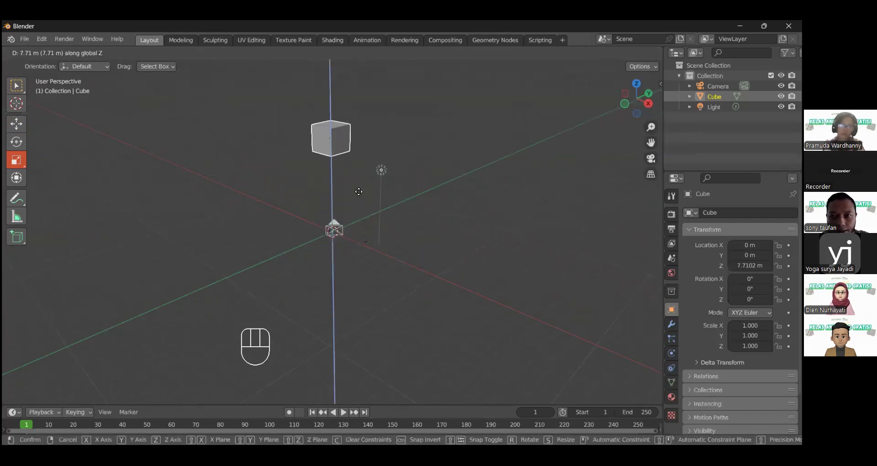
right_click(442, 189)
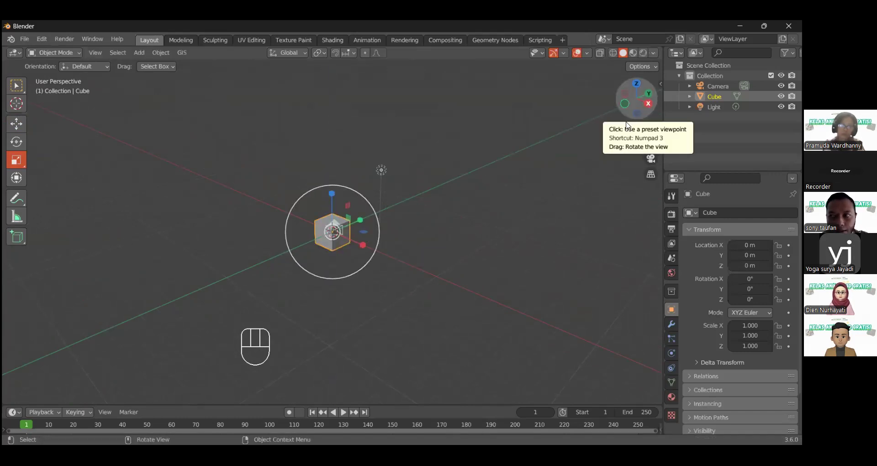
Try moving the cube freely and along the global Y axis
key("g")
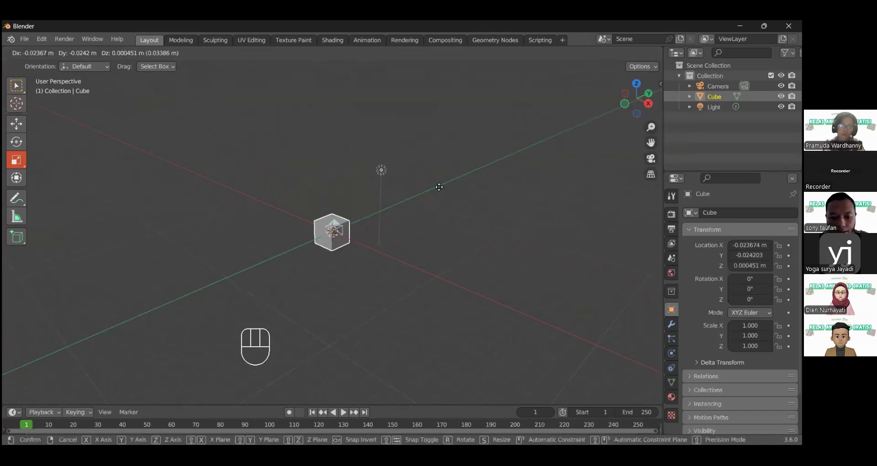
right_click(499, 235)
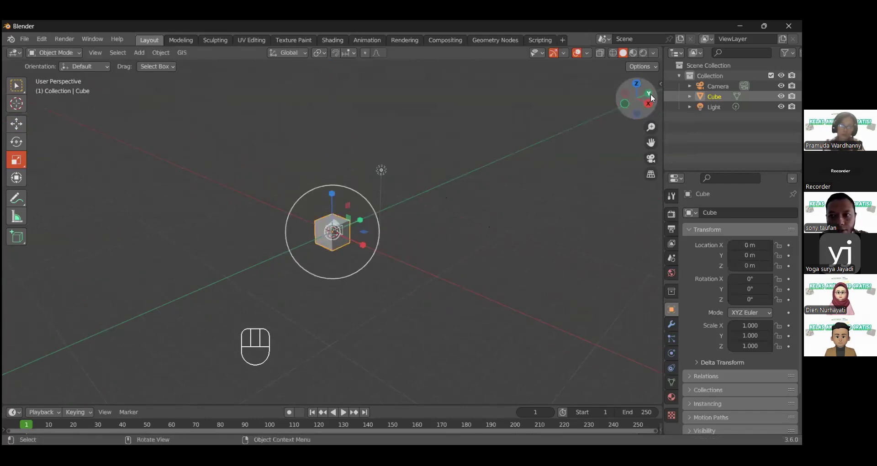
key("g")
key("y")
right_click(549, 129)
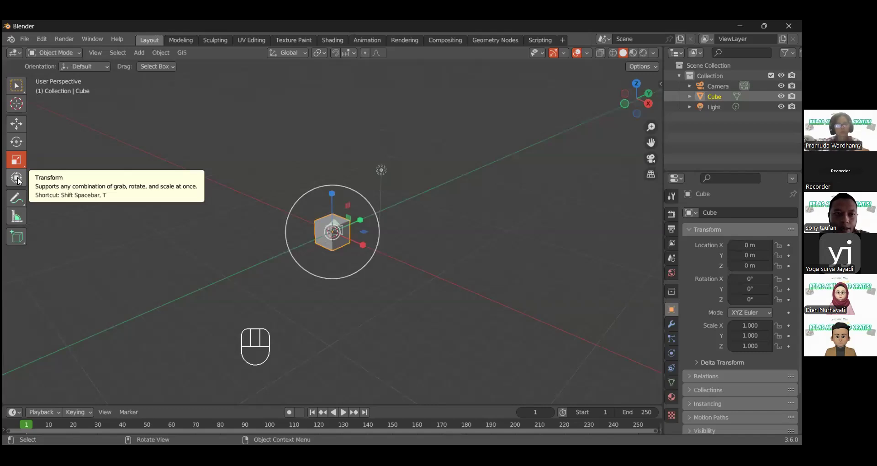
Switch to the Rotate tool and try rotating the cube about the X axis
left_click(17, 143)
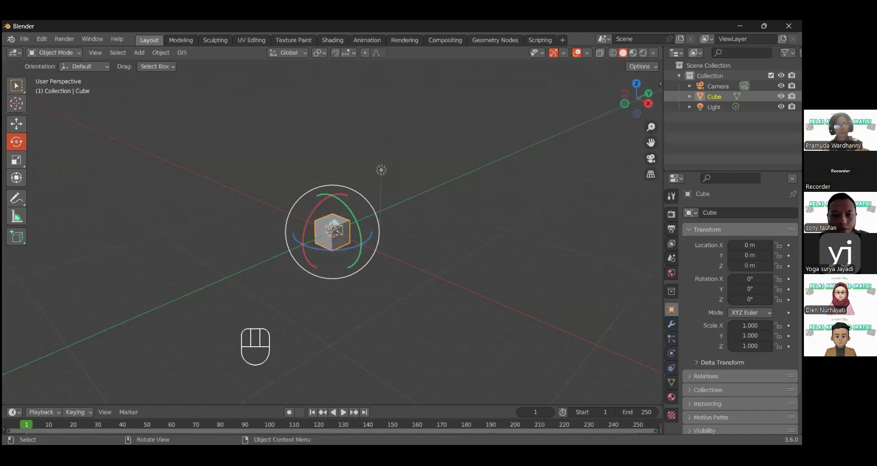
key("r")
key("x")
right_click(471, 182)
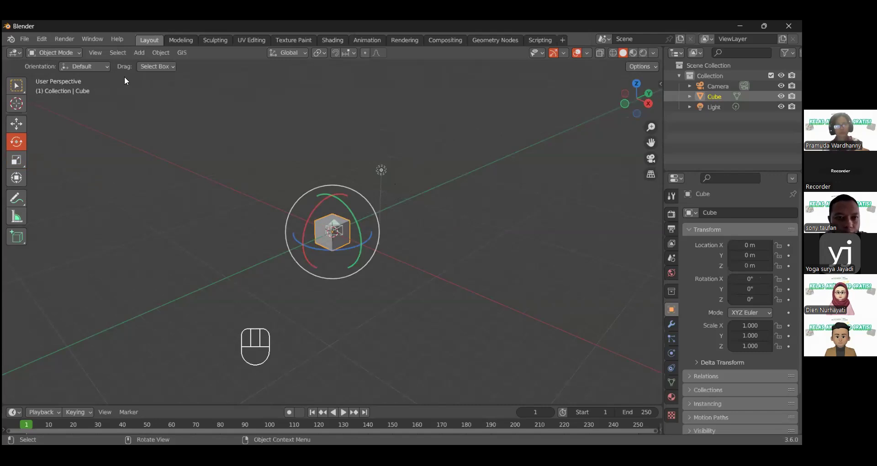
Add a plane mesh at the world origin
left_click(120, 54)
mouse_move(147, 50)
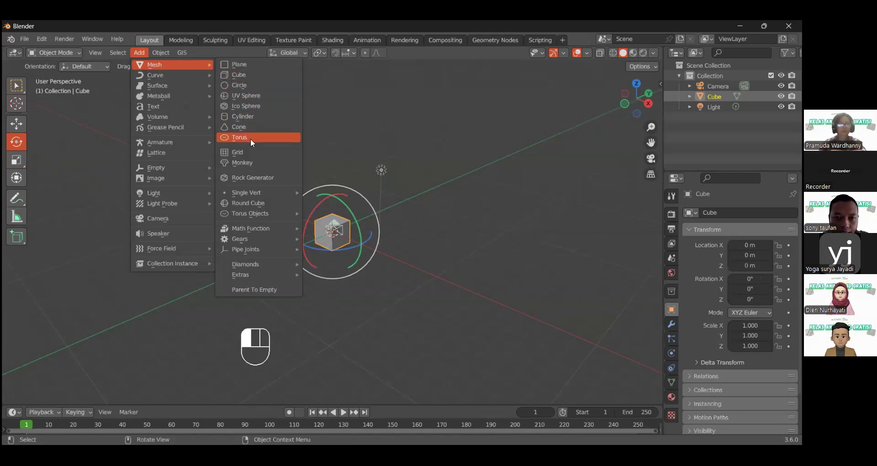
left_click(247, 65)
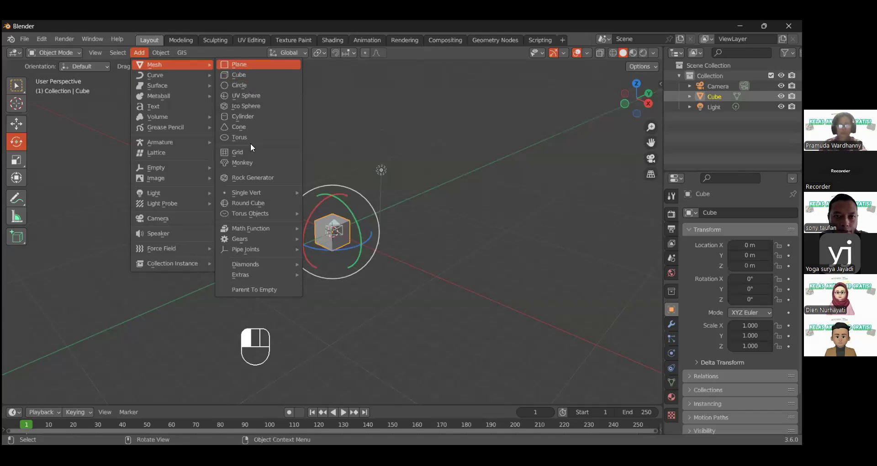
Place the 3D cursor at about X -7.49, Y -8.17, Z -0.60 m and add a second cube there
left_click(16, 104)
left_click(197, 242)
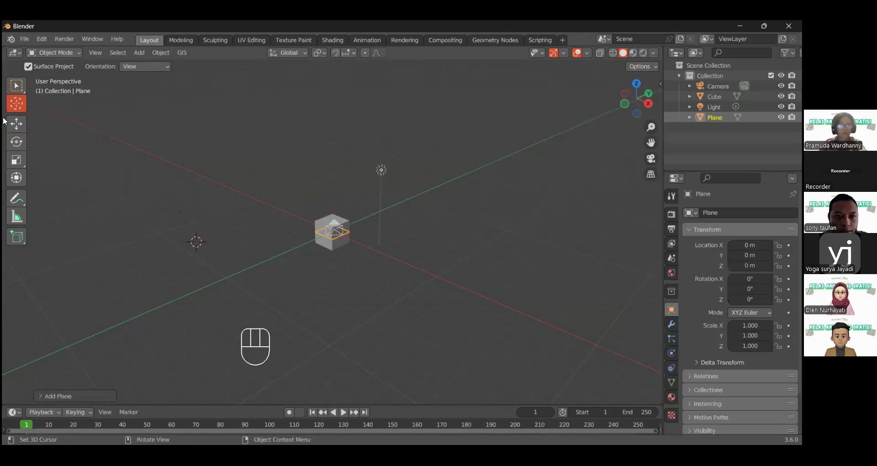
left_click(139, 53)
mouse_move(166, 65)
left_click(225, 74)
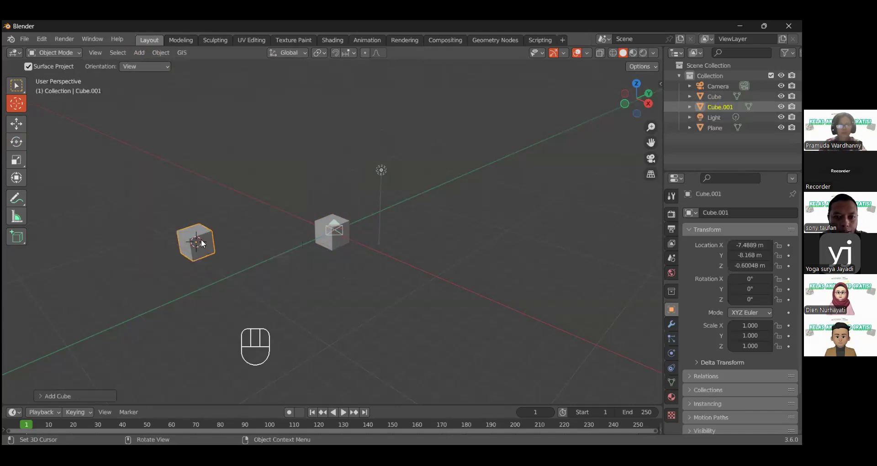
Switch from the 3D Cursor tool to the selection tool while repositioning the 3D cursor at several spots around the original cube
left_click(249, 178)
left_click(291, 178)
left_click(16, 86)
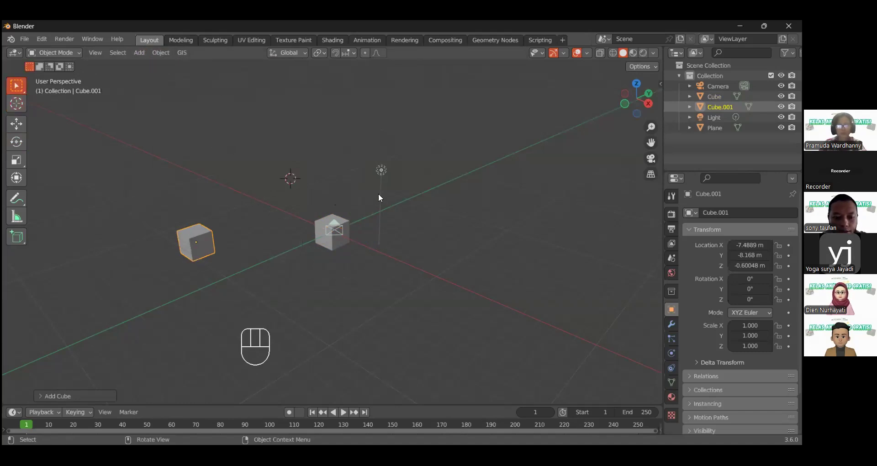
right_click(417, 206, "shift")
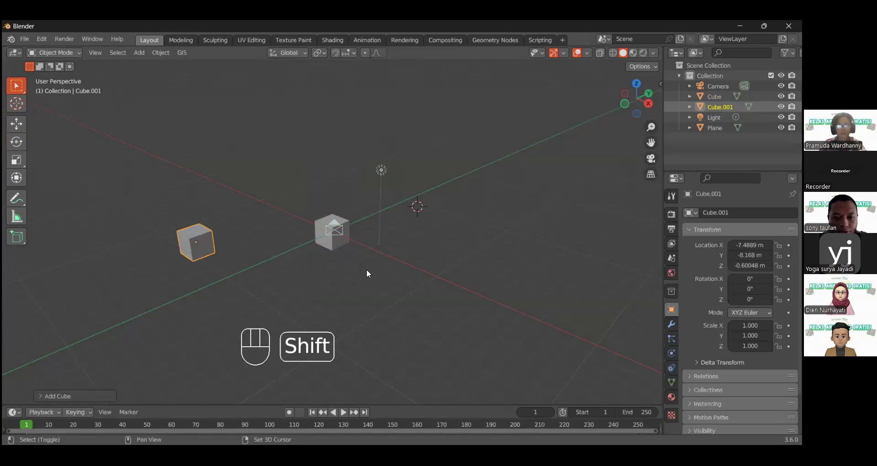
right_click(467, 245, "shift")
right_click(420, 289, "shift")
Look through the object context menu for the second cube without applying any option
right_click(244, 149)
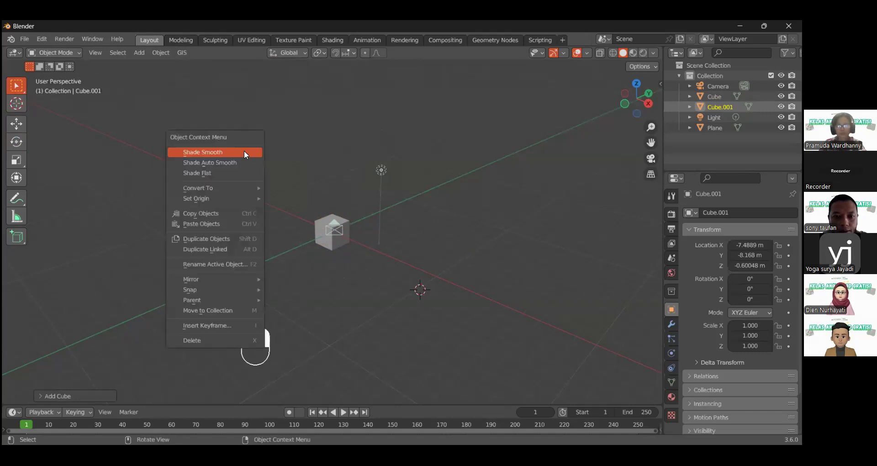
right_click(237, 244)
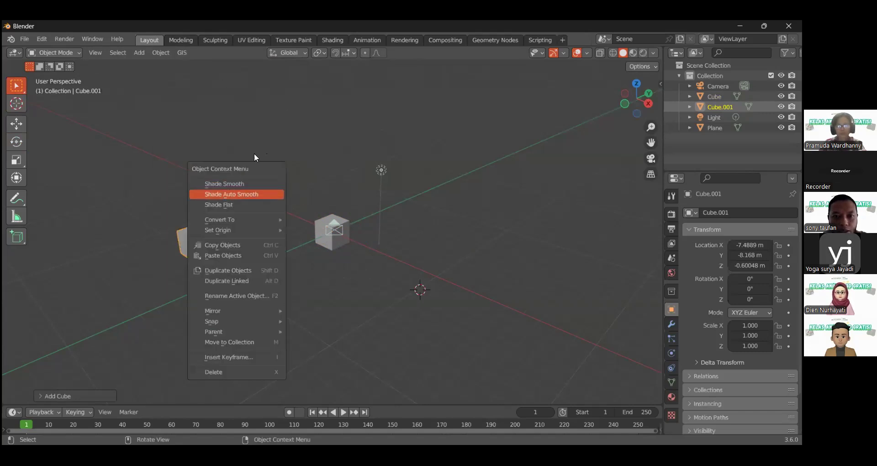
left_click(212, 184)
right_click(195, 241)
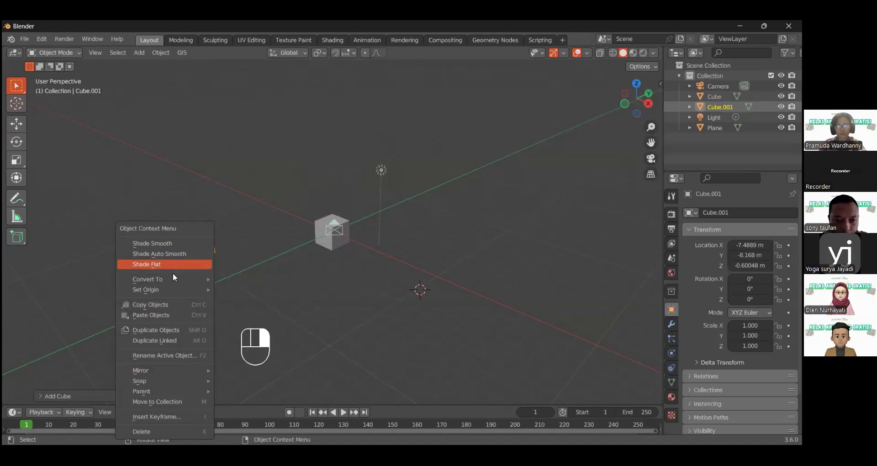
mouse_move(173, 279)
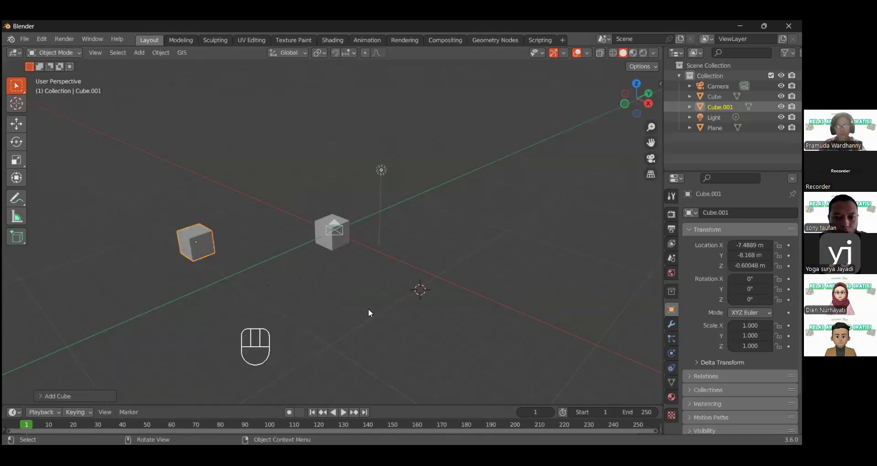
Place the 3D cursor at about X -3.38, Y -0.78, Z 3.96 m and add a UV sphere there
key("shift")
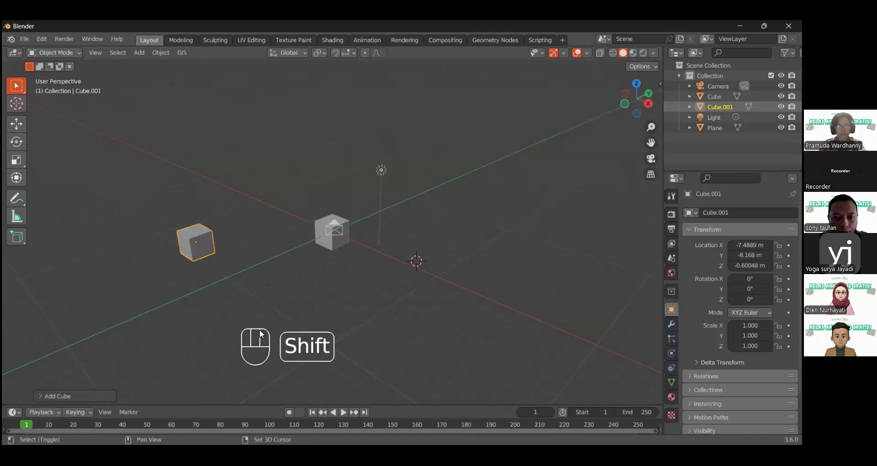
right_click(296, 179, "shift")
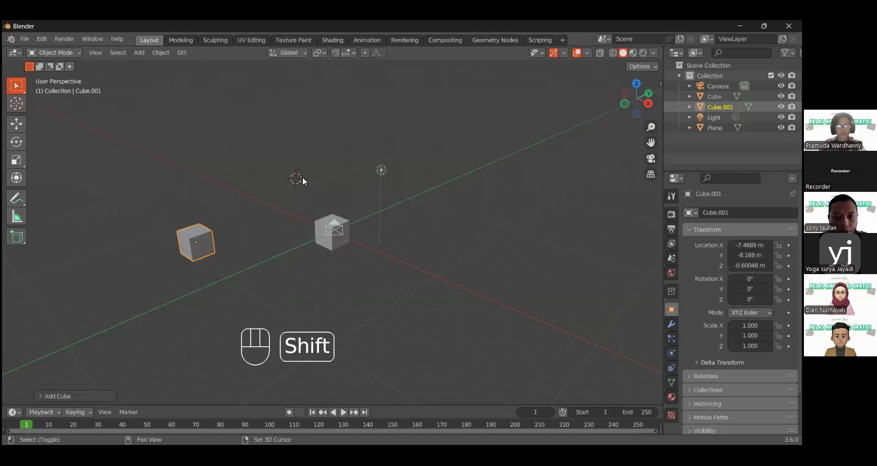
left_click(140, 55)
mouse_move(199, 65)
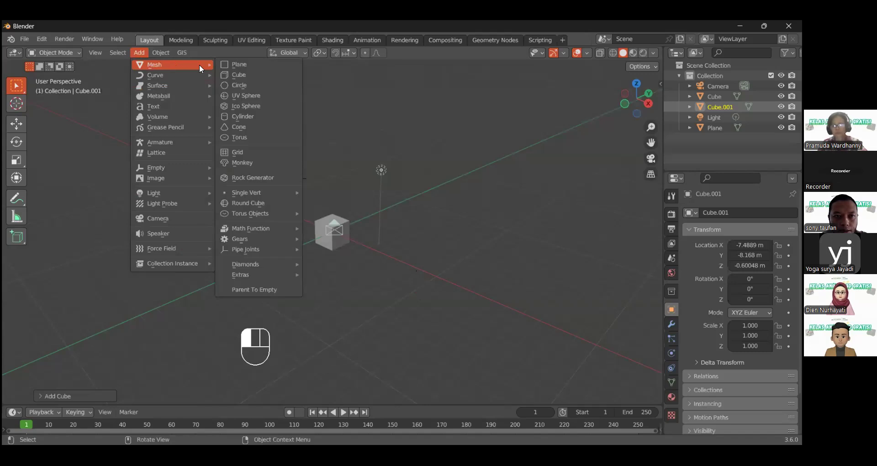
left_click(250, 100)
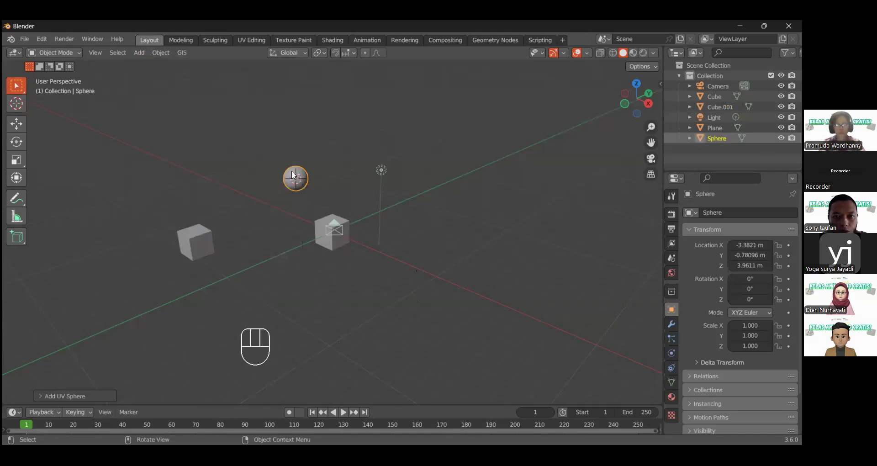
Move the 3D cursor to a spot near the light and show the list of mesh primitives that can be added
right_click(403, 191, "shift")
left_click(161, 52)
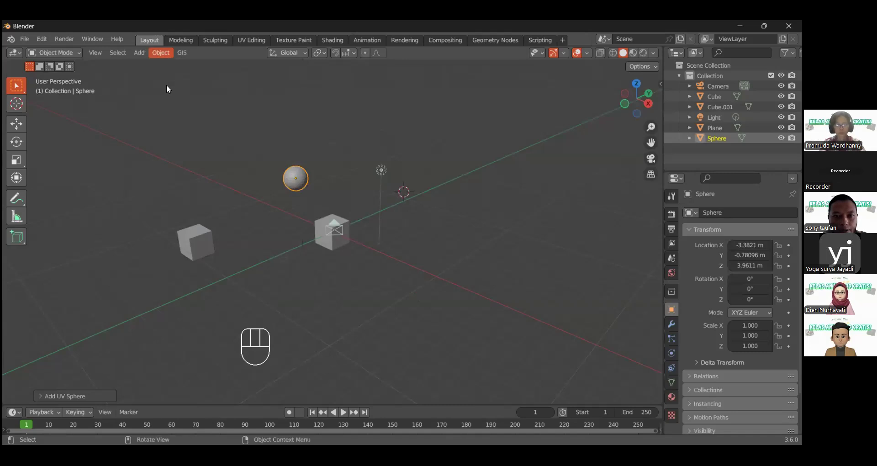
left_click(136, 52)
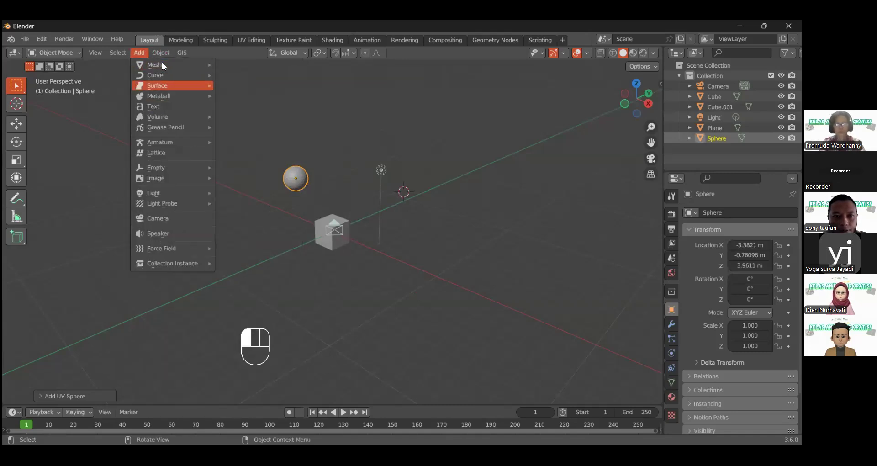
mouse_move(161, 63)
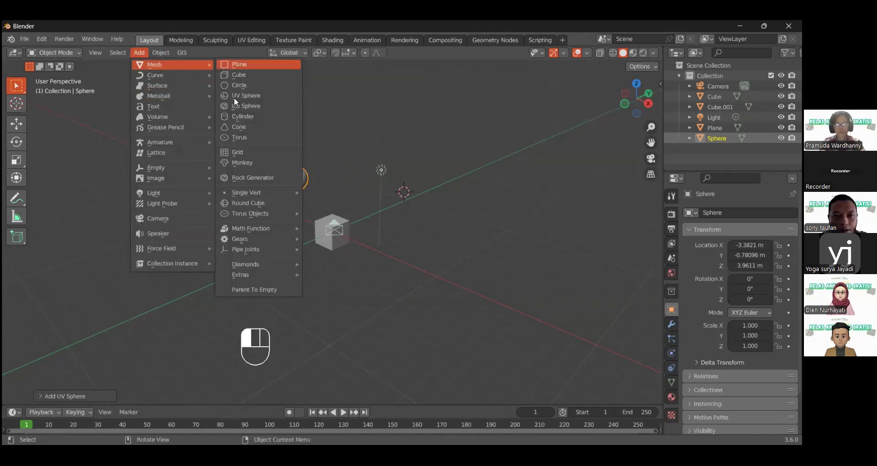
Select the original cube and enter Edit Mode on it
left_click(336, 249)
middle_click_drag(339, 248, 358, 194)
scroll(310, 259, "up", 5)
left_click(66, 55)
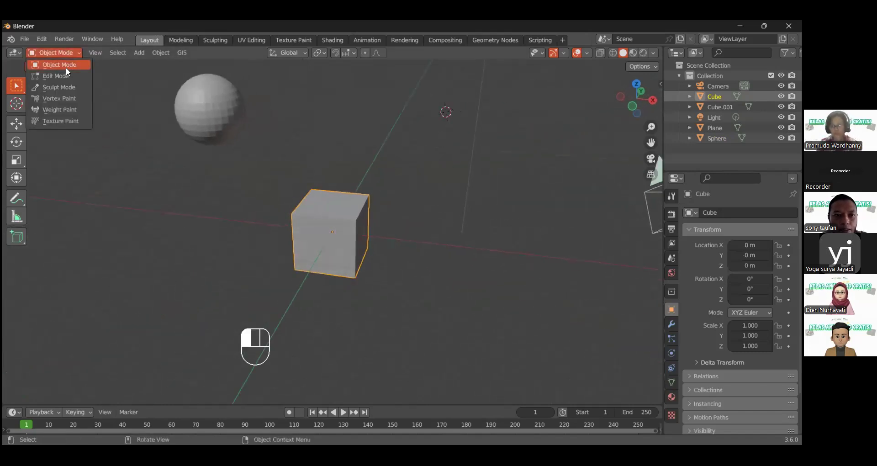
left_click(109, 92)
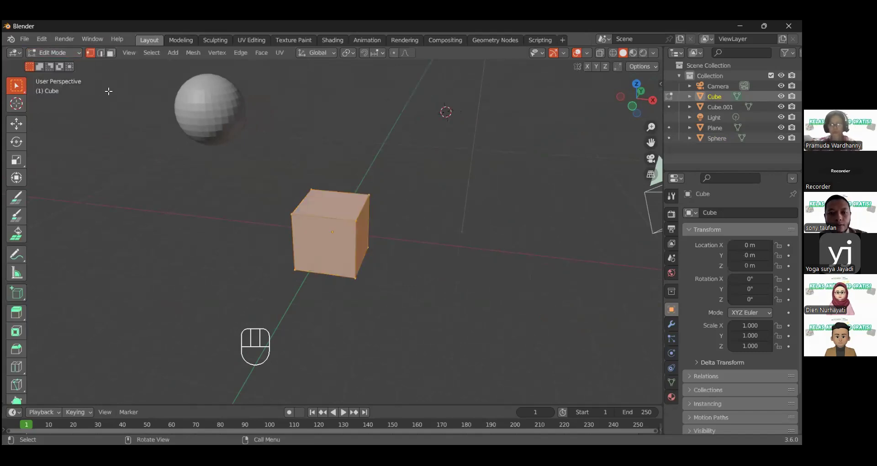
Change to edge select mode and clear the selection on the cube's mesh
left_click(99, 53)
key("alt+a")
middle_click_drag(301, 205, 276, 204)
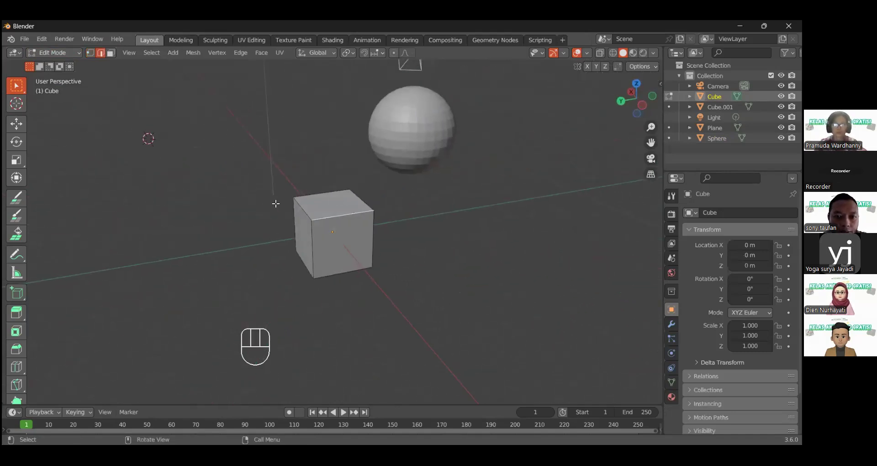
Select a single upper corner vertex of the cube in vertex select mode and enable the Statistics overlay
left_click(89, 53)
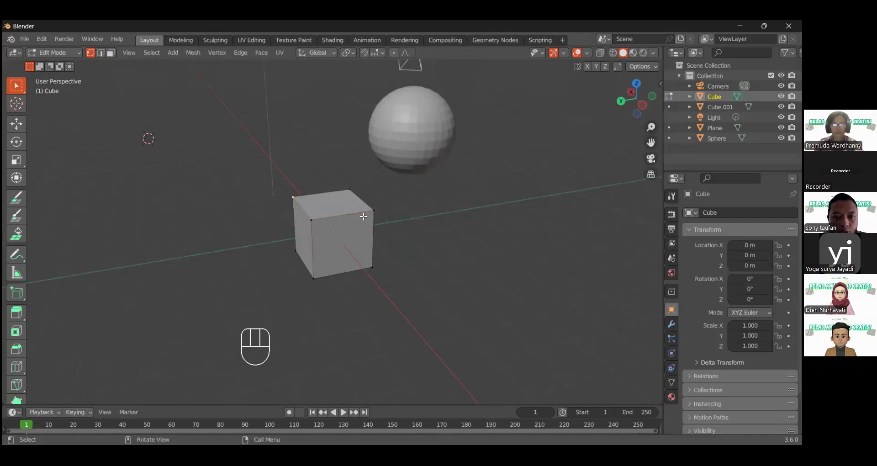
left_click(589, 53)
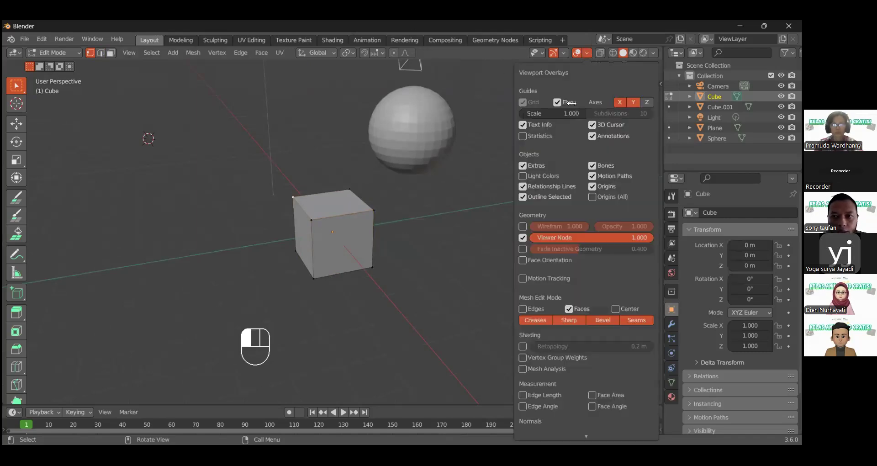
left_click(525, 136)
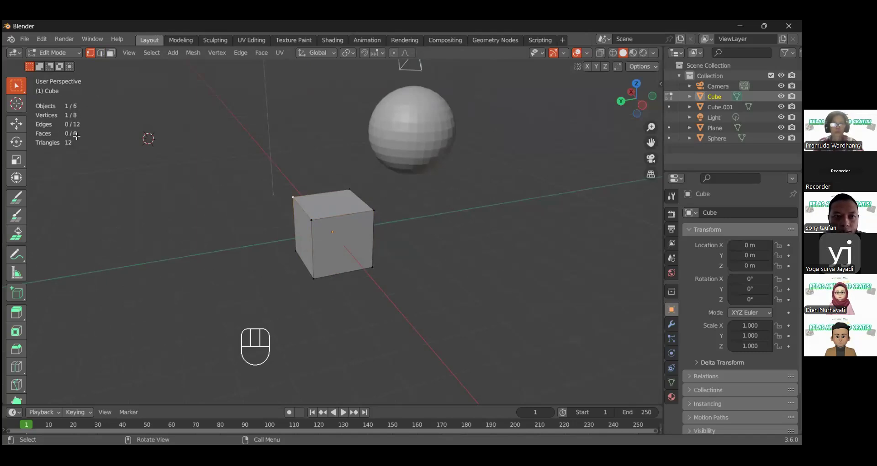
Change to face select mode and pick the cube's side faces one by one, ending with the top face
left_click(101, 53)
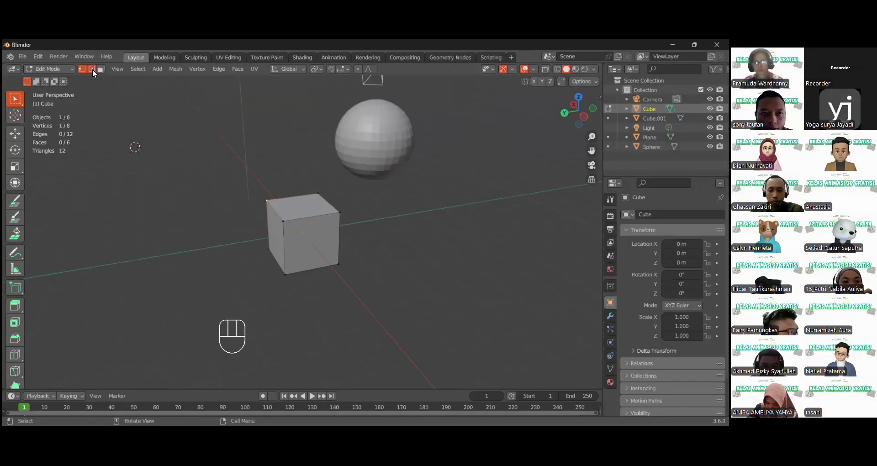
left_click_drag(294, 228, 116, 83)
left_click(307, 210, "alt")
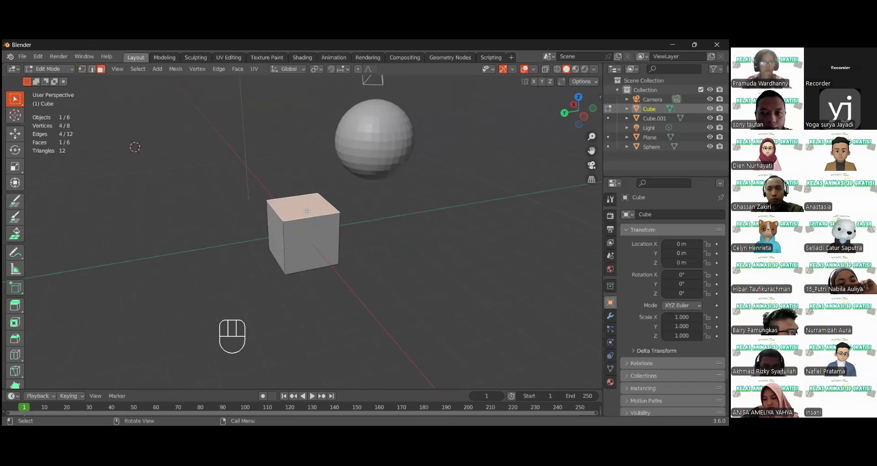
left_click(309, 253)
left_click(277, 236)
left_click(295, 209)
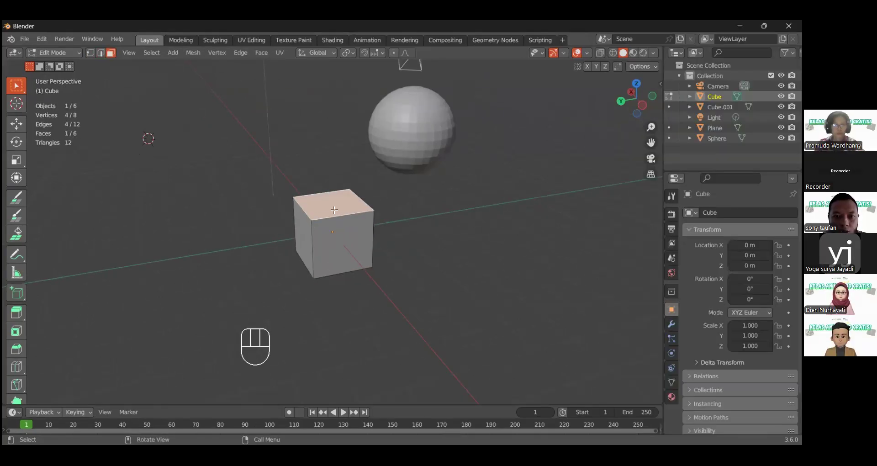
Return to Object Mode, select the UV sphere, and toggle Edit Mode on and off for it
middle_click_drag(378, 234, 288, 237)
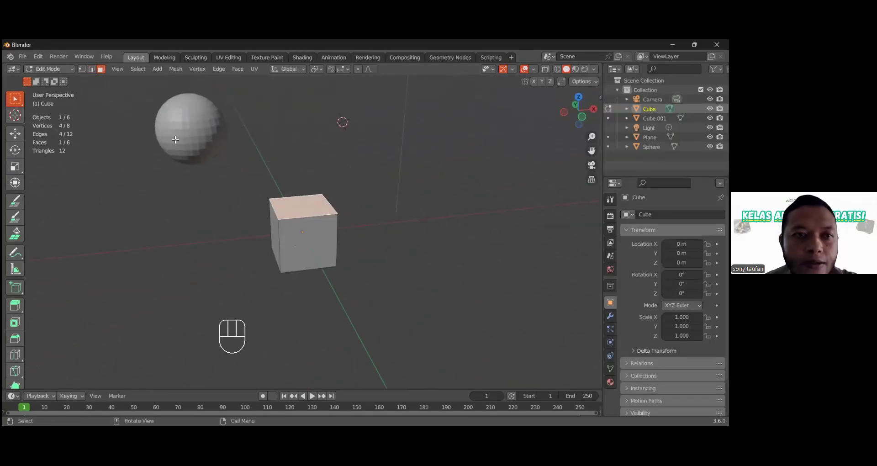
key("Tab")
left_click(184, 129)
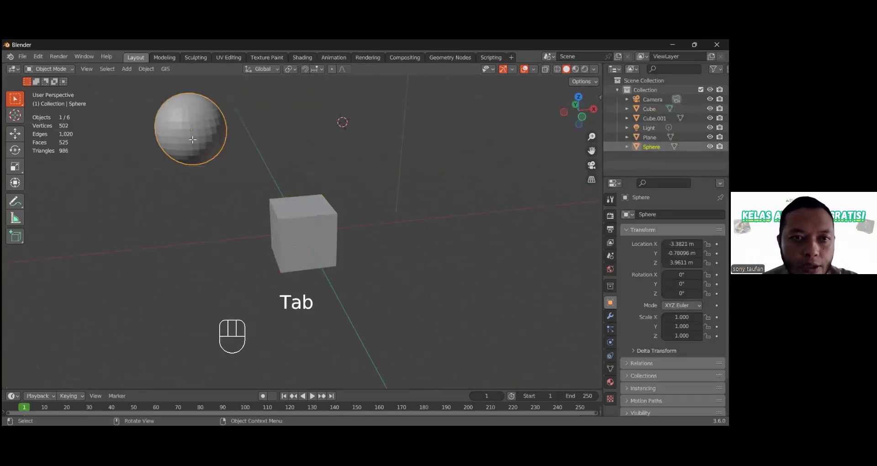
key("Tab")
key("Tab")
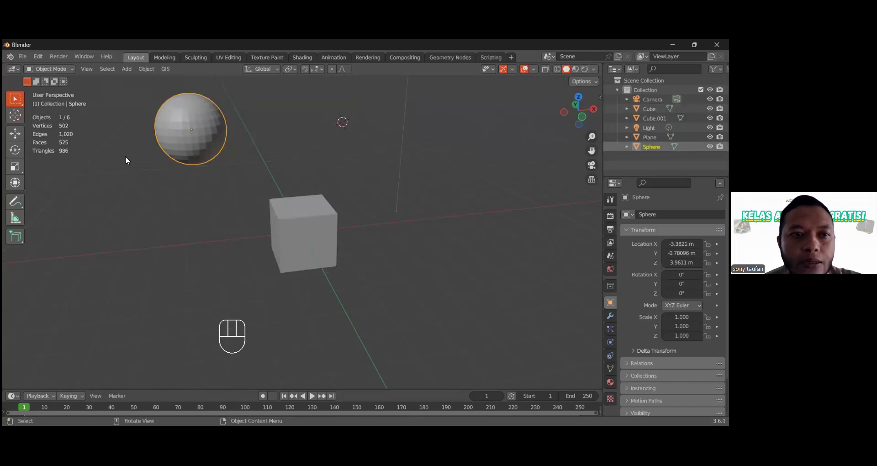
middle_click_drag(91, 147, 161, 155)
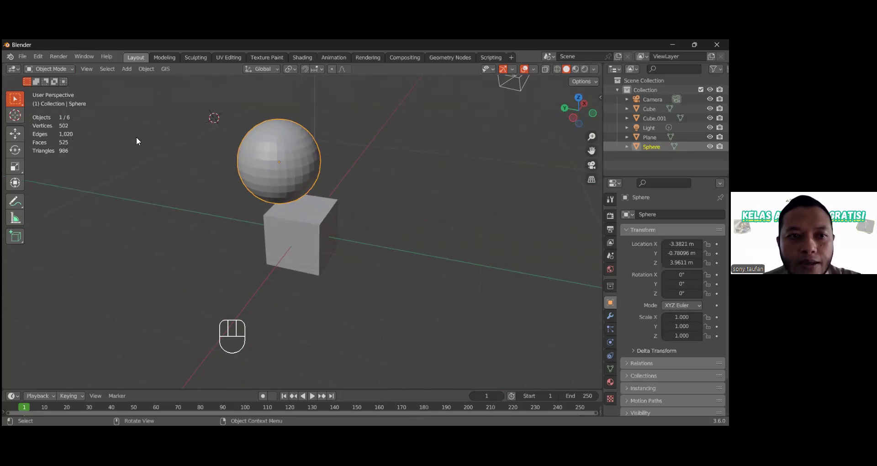
Apply Shade Smooth to the UV sphere and toggle Edit Mode on and off to inspect its mesh
right_click(255, 163)
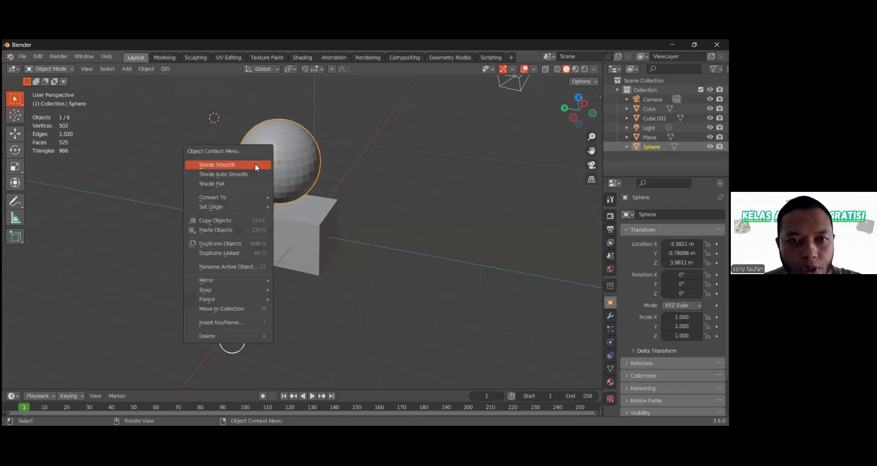
left_click(257, 162)
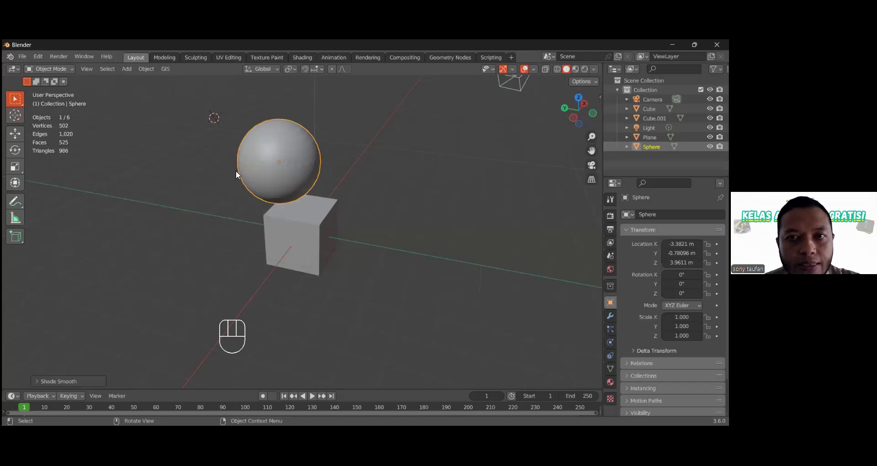
middle_click_drag(251, 173, 242, 174)
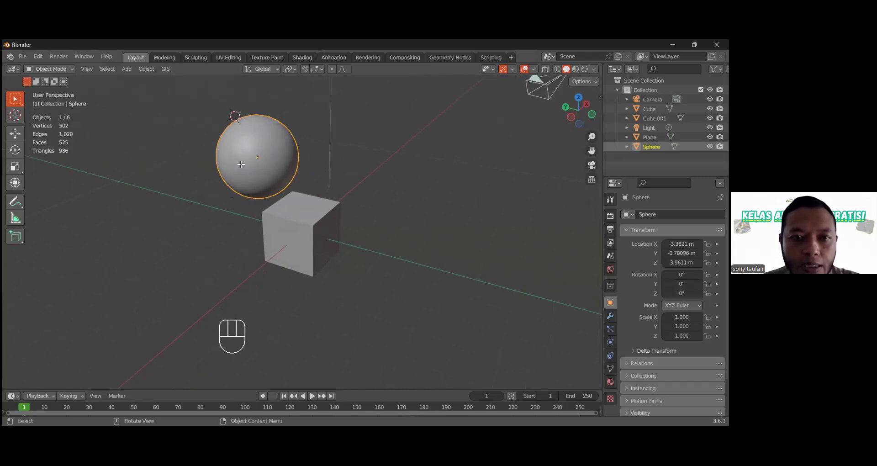
key("Tab")
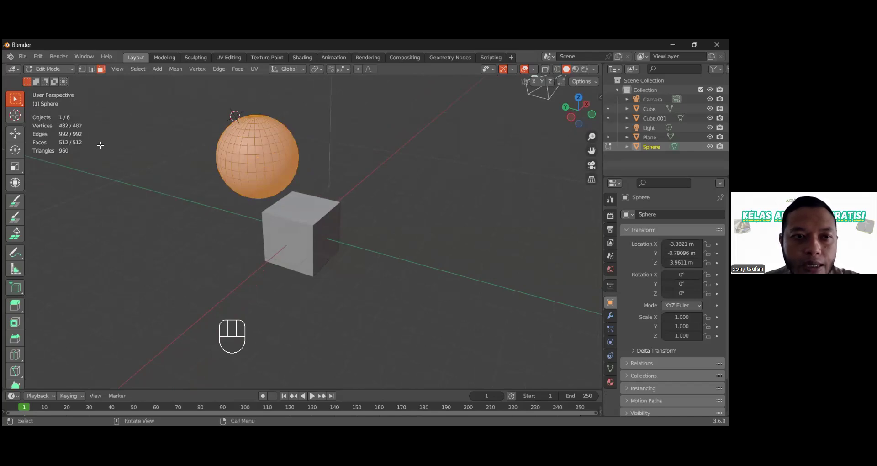
key("Tab")
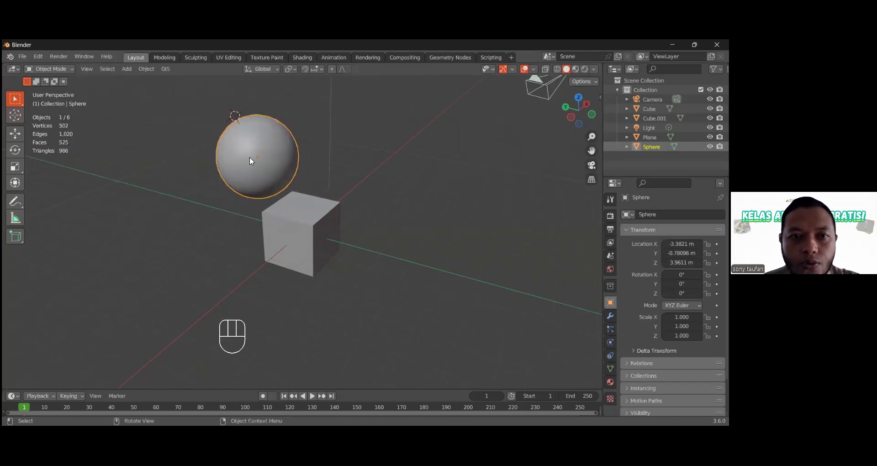
Delete the smooth-shaded sphere and add a new UV sphere at the 3D cursor
scroll(258, 192, "down", 3)
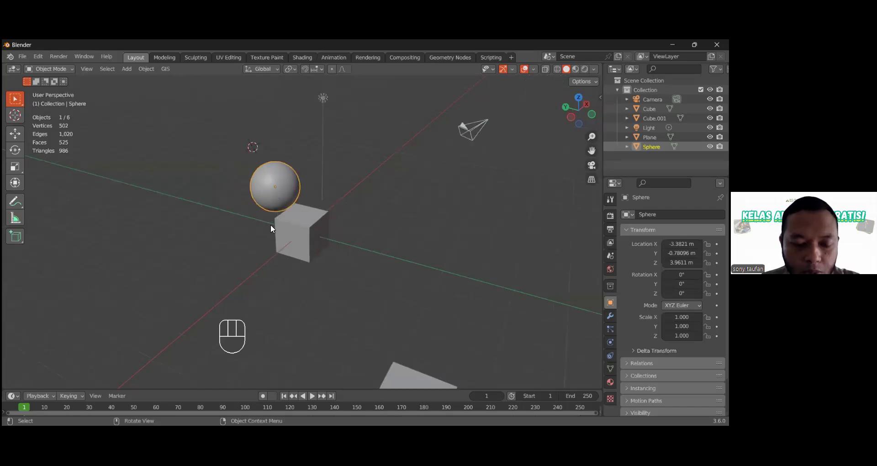
key("x")
left_click(196, 218)
left_click(125, 69)
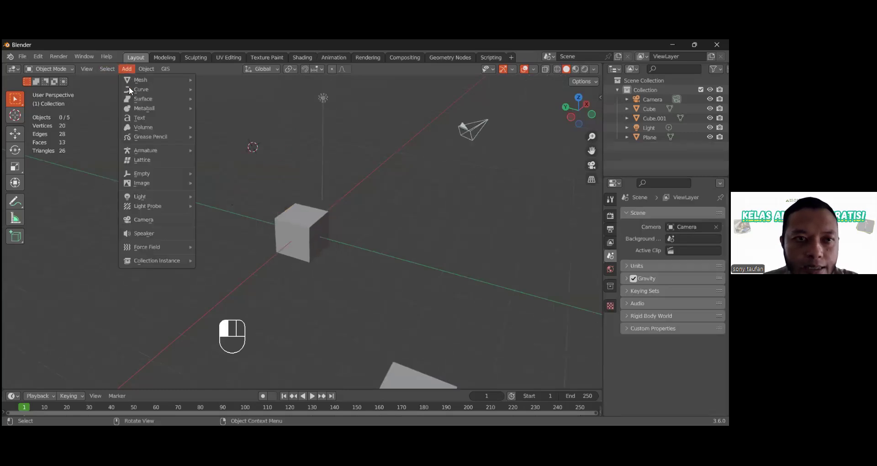
mouse_move(146, 81)
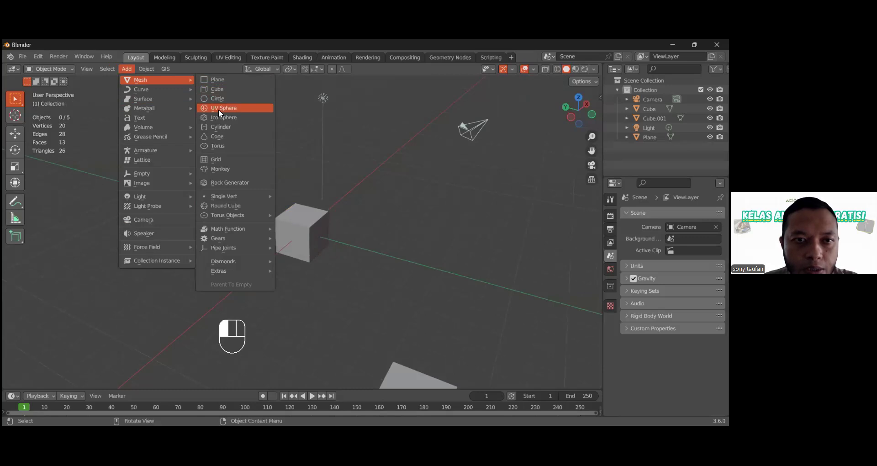
left_click(219, 108)
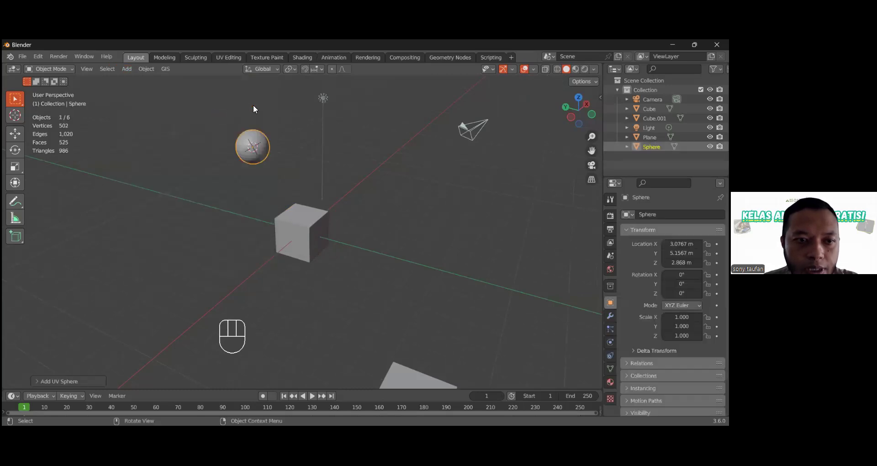
Expand the creation settings of the new UV sphere and reduce it to 6 segments and 7 rings
left_click(38, 382)
left_click(36, 265)
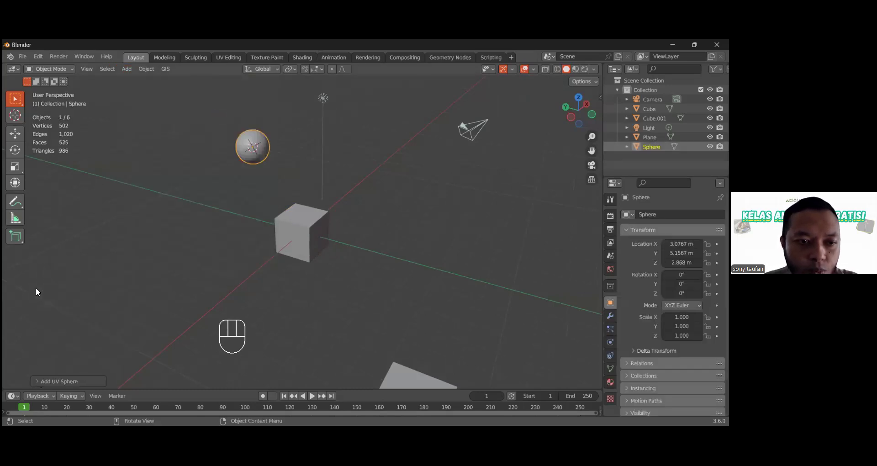
left_click(36, 382)
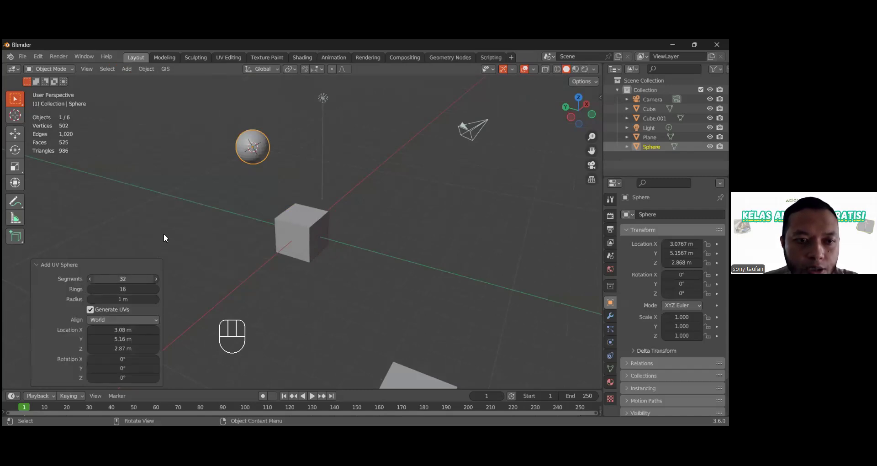
scroll(232, 174, "up", 3)
middle_click_drag(226, 139, 219, 270, "shift")
scroll(219, 234, "up", 2)
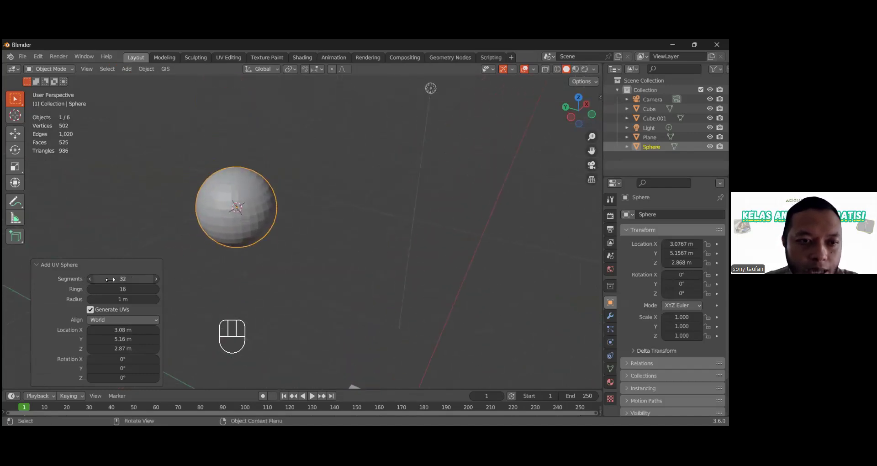
left_click_drag(132, 277, 289, 278)
left_click_drag(122, 289, 220, 241)
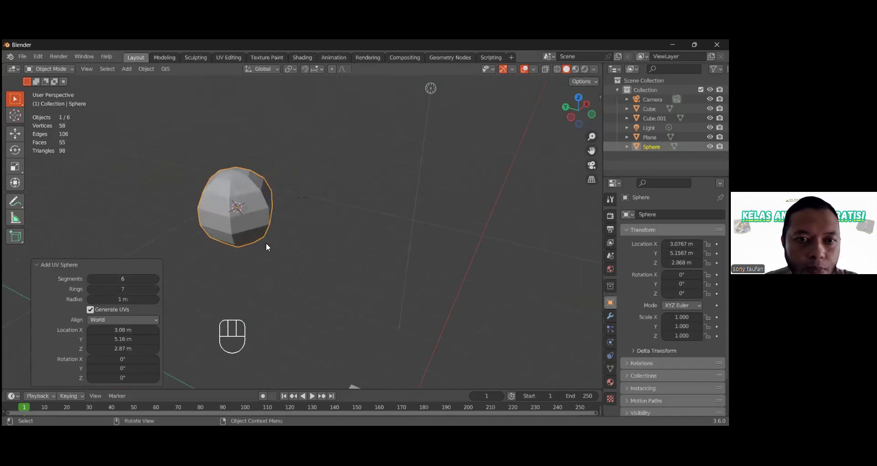
Try 9 segments with 5 rings on the UV sphere, and settle on 10 segments and 8 rings
left_click(155, 278)
left_click(155, 279)
left_click(155, 279)
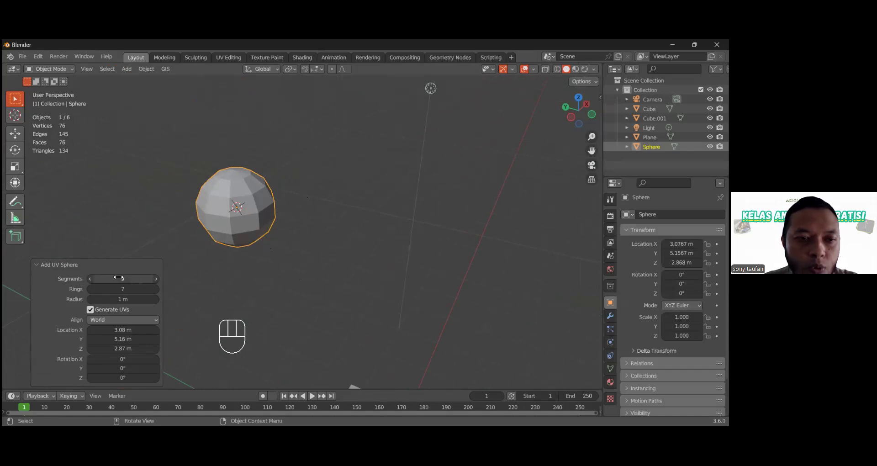
mouse_move(120, 281)
left_mouse_down()
mouse_move(98, 281)
mouse_move(123, 289)
mouse_move(105, 289)
left_mouse_up()
left_click(156, 288)
left_click(156, 289)
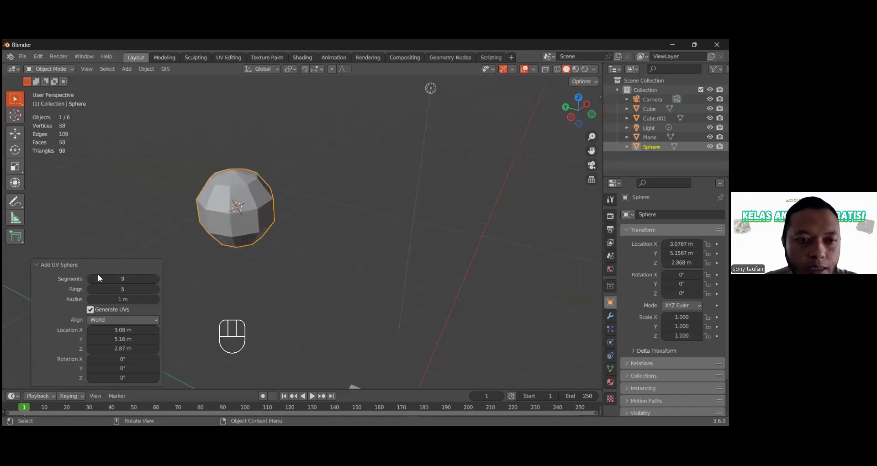
left_click(156, 278)
left_click_drag(154, 289, 170, 289)
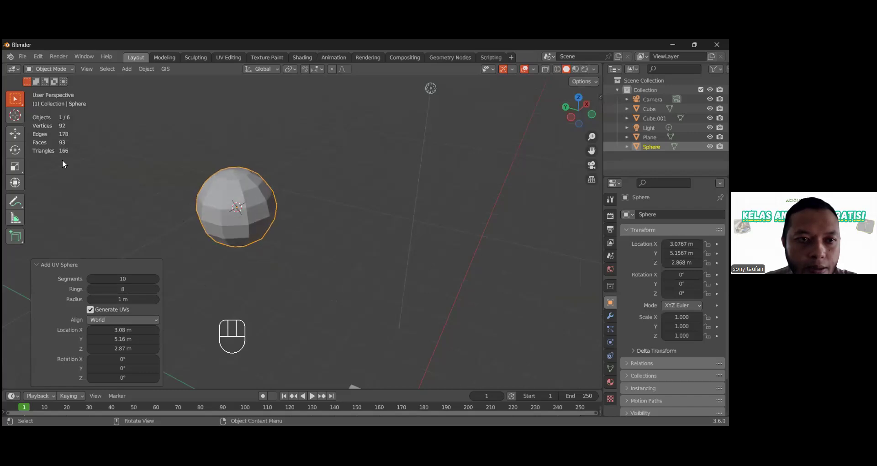
Check the sphere's mesh statistics in Edit Mode, return to Object Mode, and clear the selection
left_click(56, 67)
left_click(58, 90)
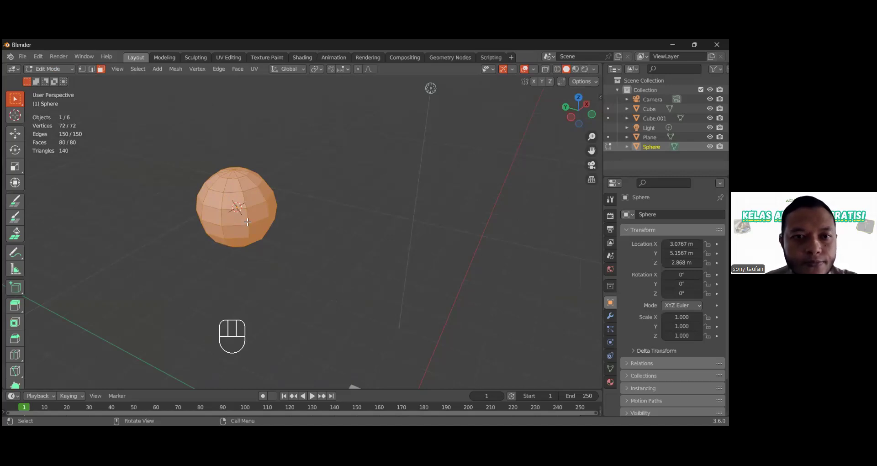
key("Tab")
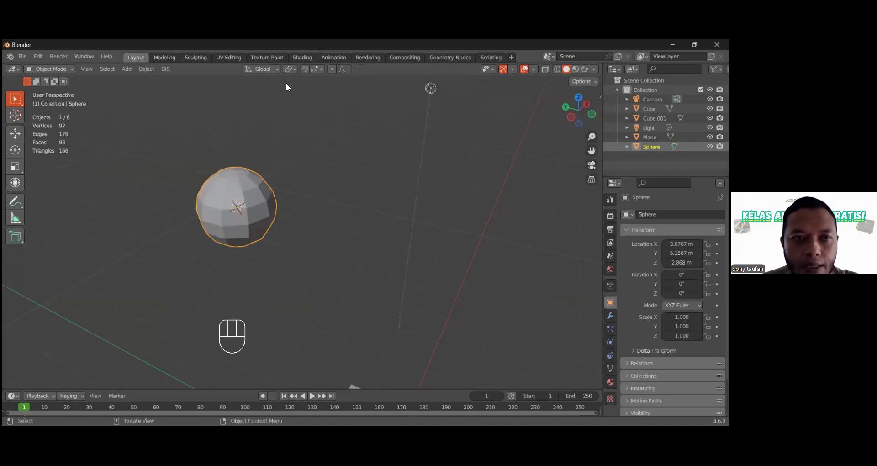
left_click(533, 69)
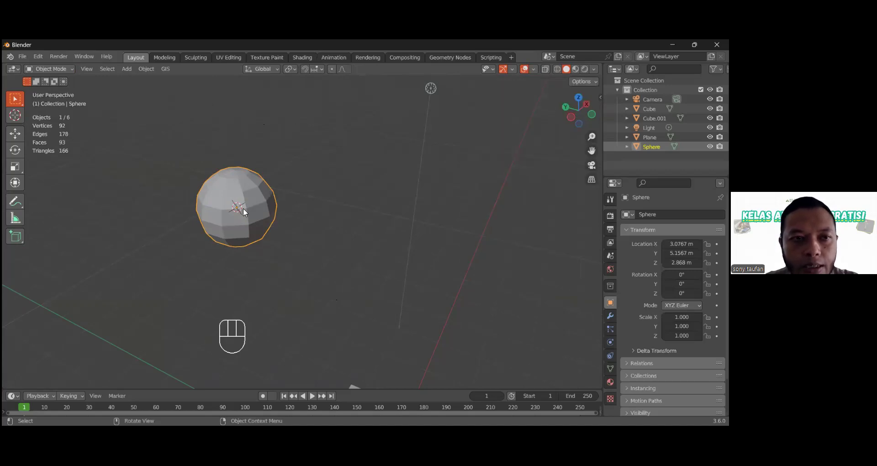
left_click(124, 212)
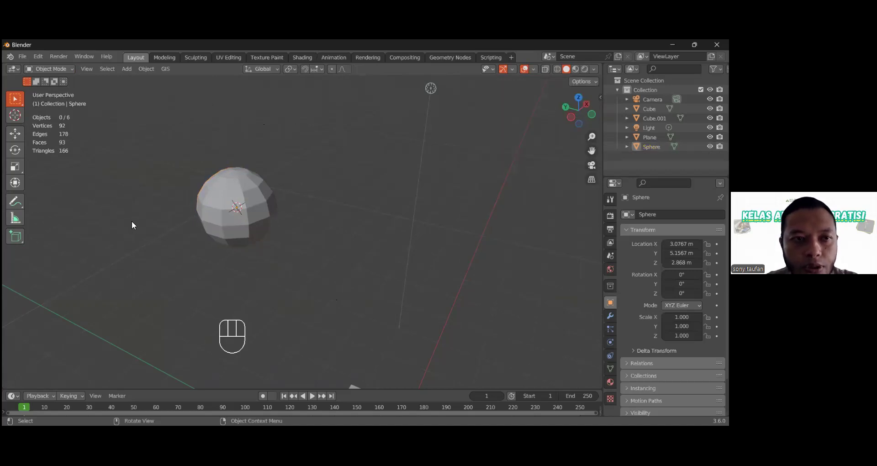
Frame the whole scene, select the sphere again, and toggle Edit Mode on and off to compare the statistics
key("Home")
left_click(238, 278)
left_click(302, 299)
left_click(282, 223)
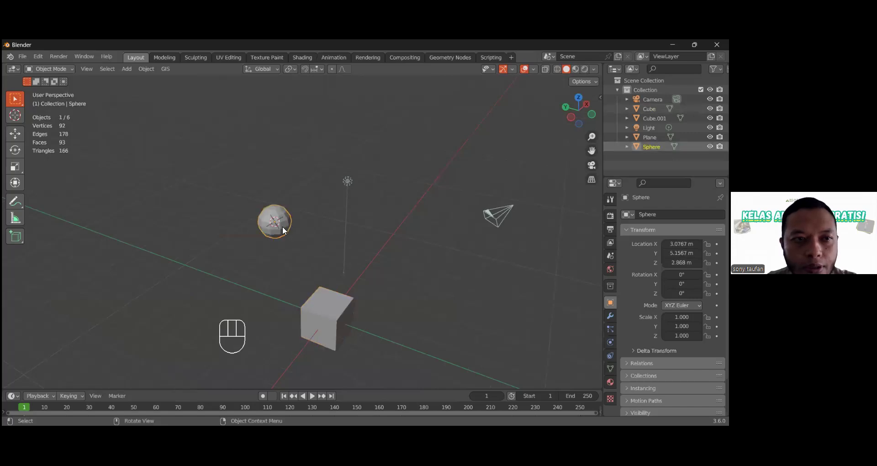
key("Tab")
key("Tab")
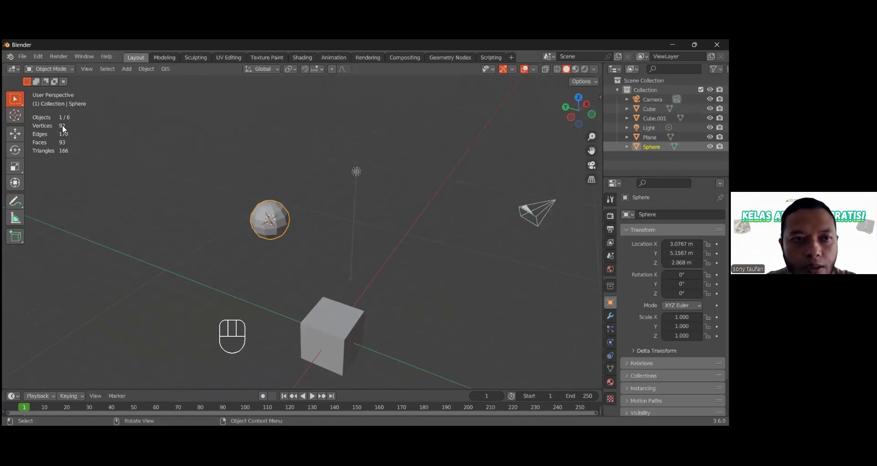
Move the second cube (Cube.001) by about -3.32 m in X, 8.12 m in Y and 2.31 m in Z
left_click(331, 331)
scroll(320, 297, "down", 5)
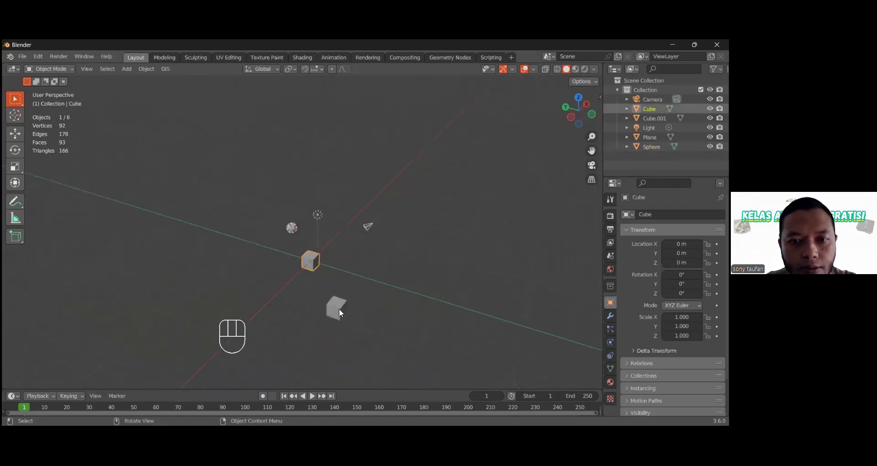
left_click(339, 312)
key("g")
left_click(293, 273)
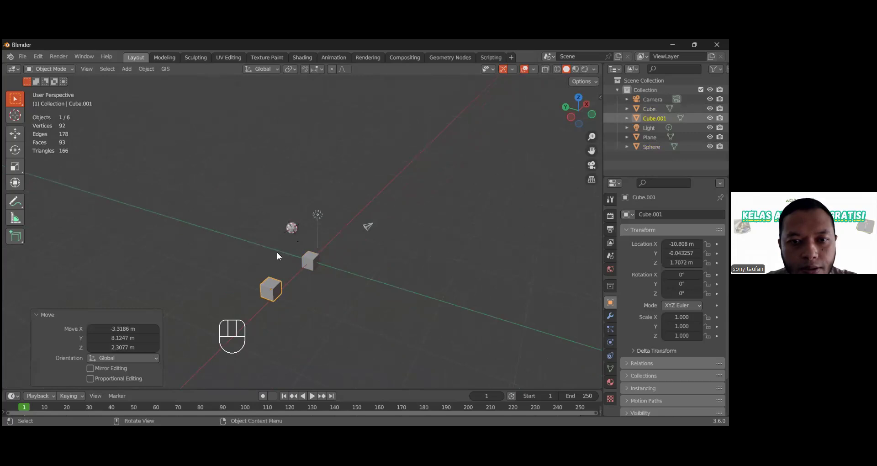
Move the cube at the origin aside to uncover the plane, and test selecting the plane and all objects, ending with nothing selected
left_click(311, 259)
key("g")
left_click(323, 263)
left_click(315, 263)
left_click_drag(237, 182, 413, 329)
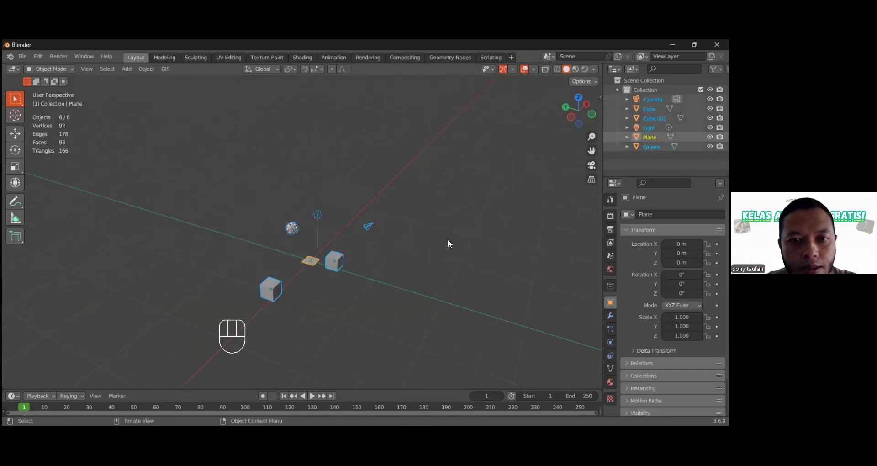
left_click(202, 246)
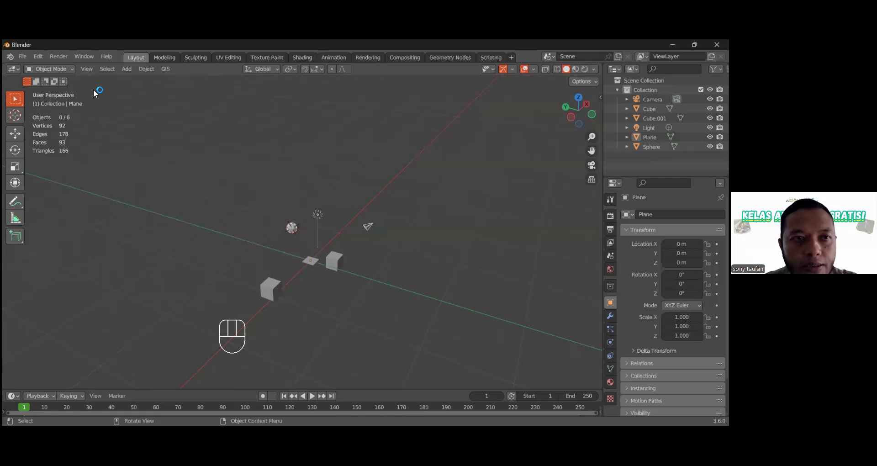
Add an ico sphere with 2 subdivisions at the 3D cursor, overlapping the UV sphere
left_click(128, 69)
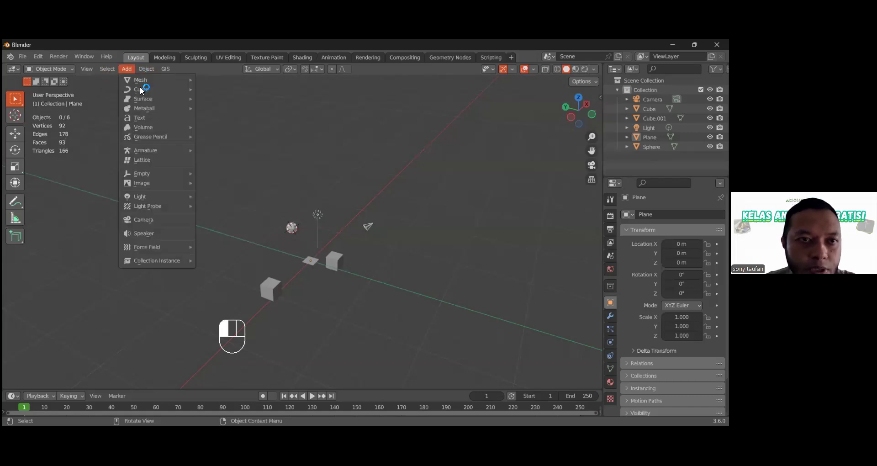
mouse_move(159, 78)
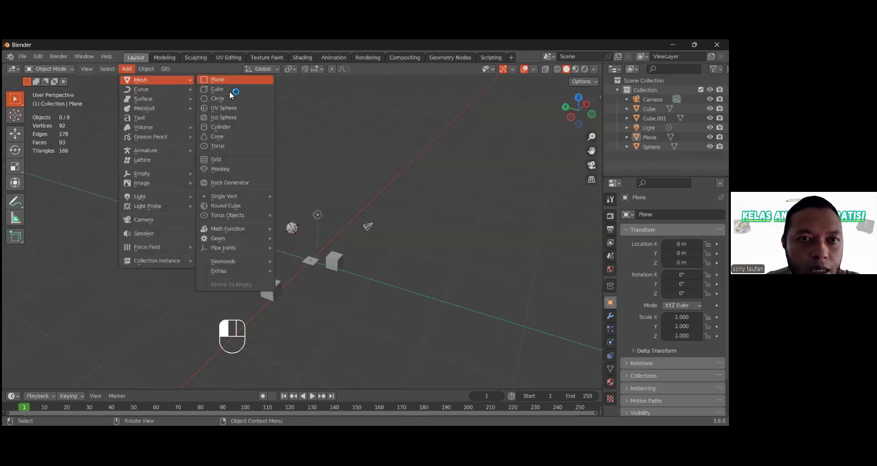
left_click(226, 117)
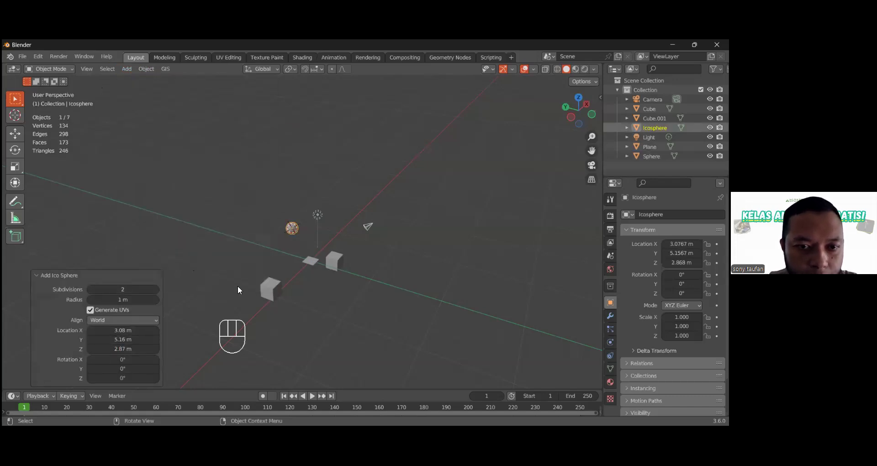
scroll(280, 248, "up", 8)
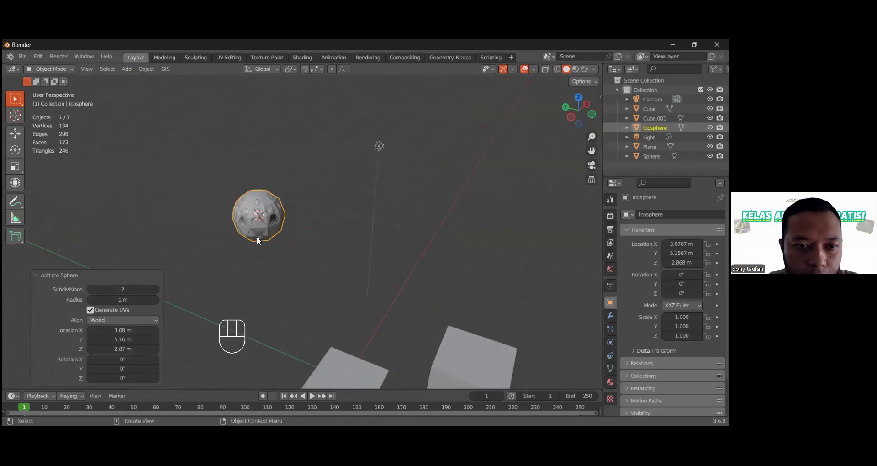
Delete both the UV sphere and the overlapping ico sphere
left_click(264, 207)
key("g")
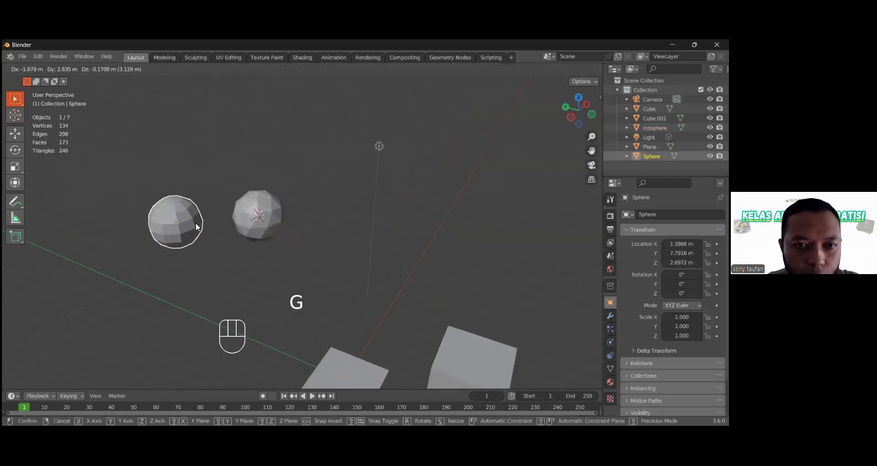
key("x")
left_click(258, 218)
left_click(258, 218)
key("x")
left_click(211, 218)
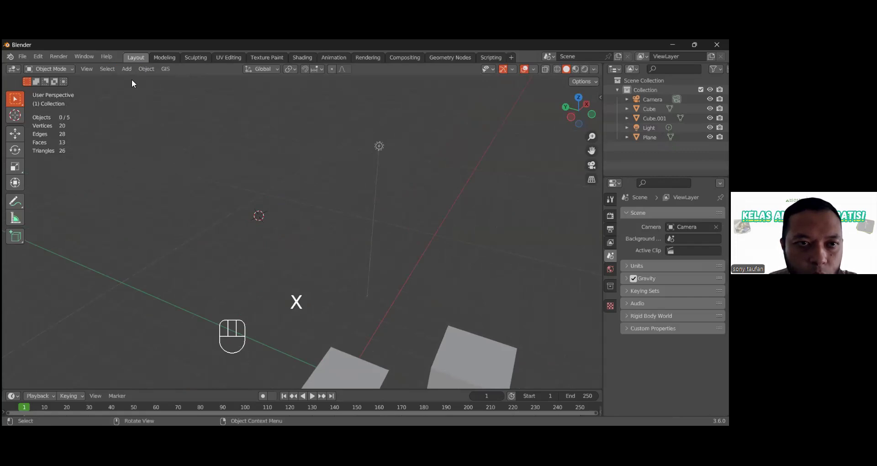
Add a fresh ico sphere and move it about -0.80 m in X, 1.41 m in Y and 0.06 m in Z
left_click(127, 69)
mouse_move(172, 78)
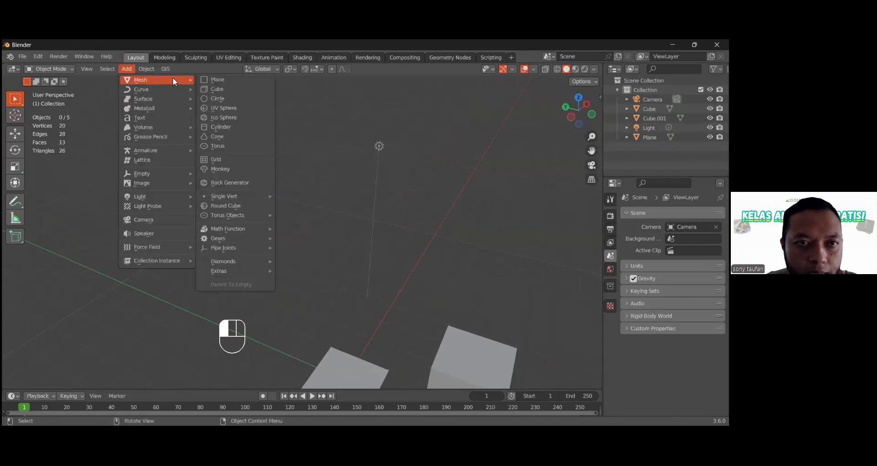
left_click(230, 117)
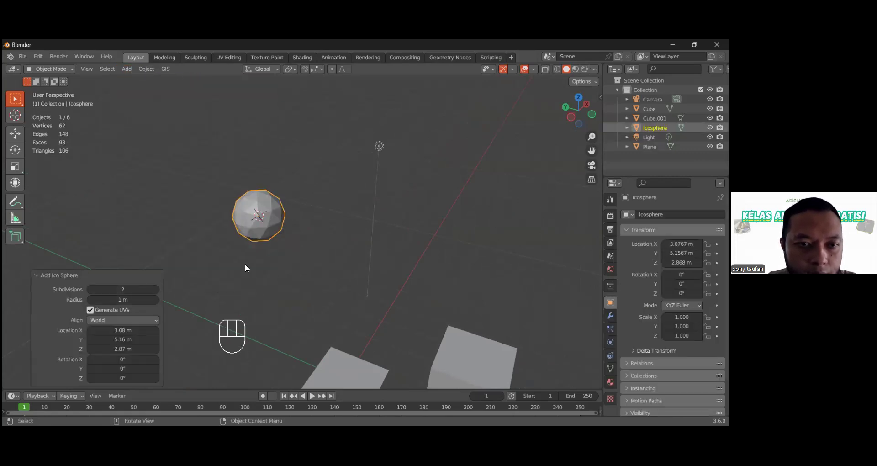
key("g")
left_click(202, 264)
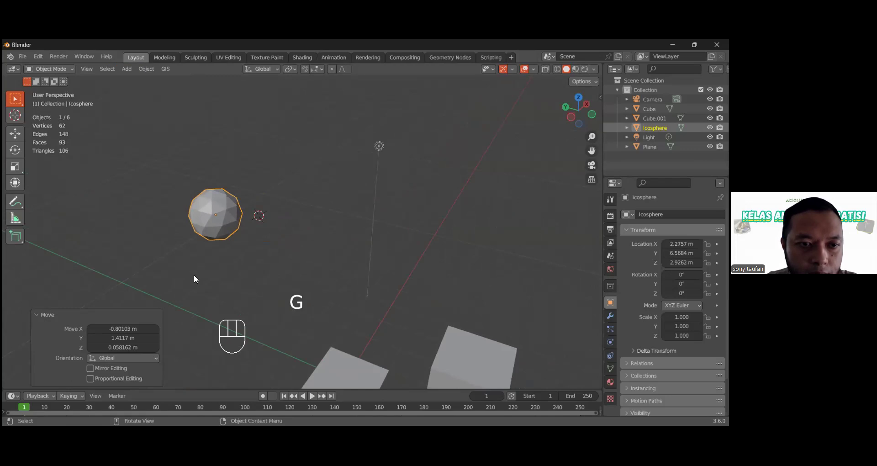
Add a cylinder with 11 vertices at the 3D cursor beside the ico sphere
left_click(209, 203)
left_click(130, 70)
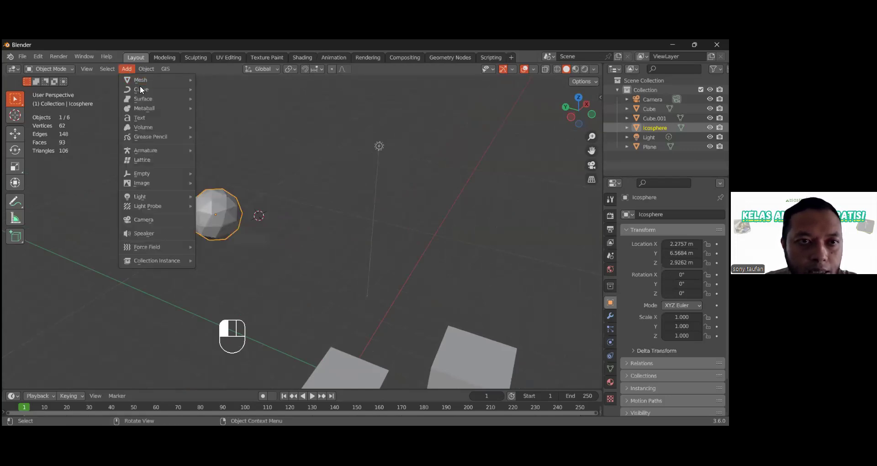
mouse_move(187, 81)
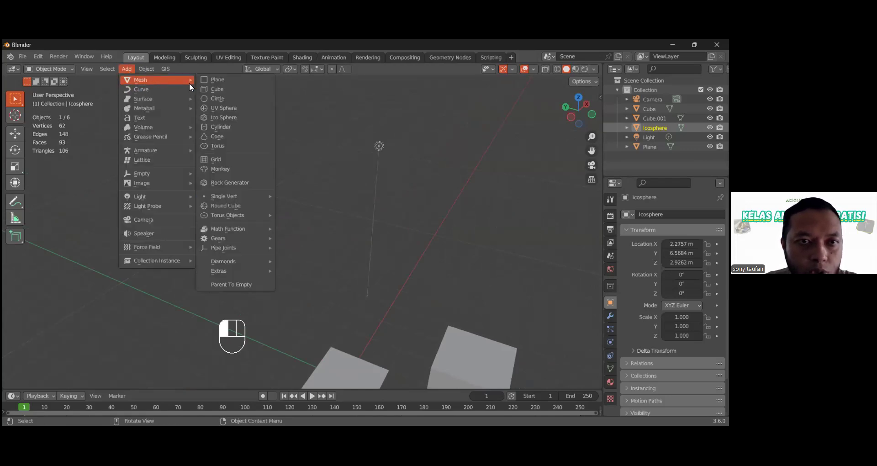
left_click(228, 128)
left_click_drag(122, 269, 277, 265)
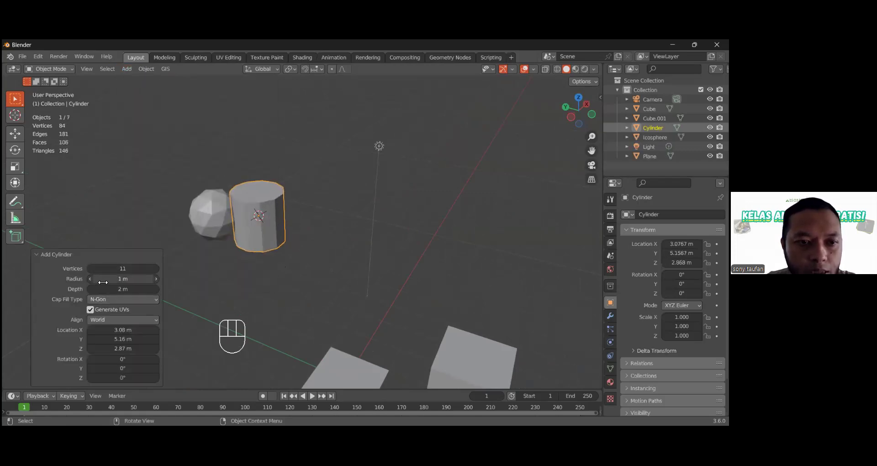
Try the Nothing and N-Gon cap fill types on the new cylinder and settle on Triangle Fan
left_click(123, 299)
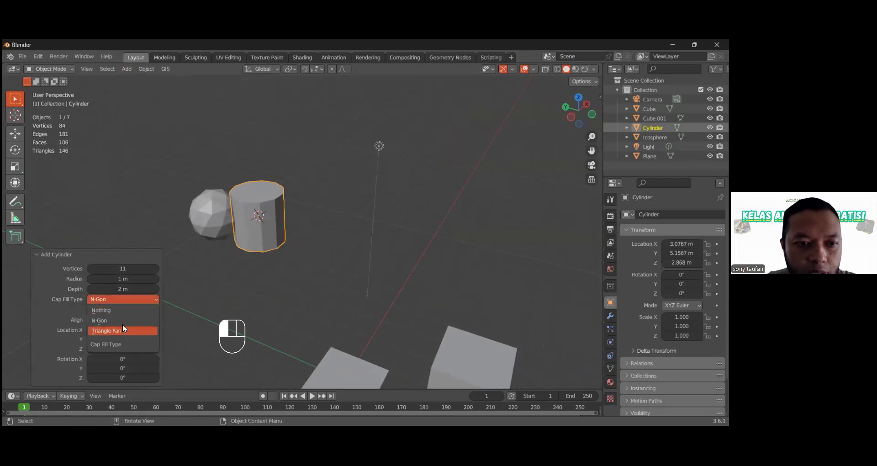
left_click(122, 310)
middle_click_drag(275, 230, 203, 276)
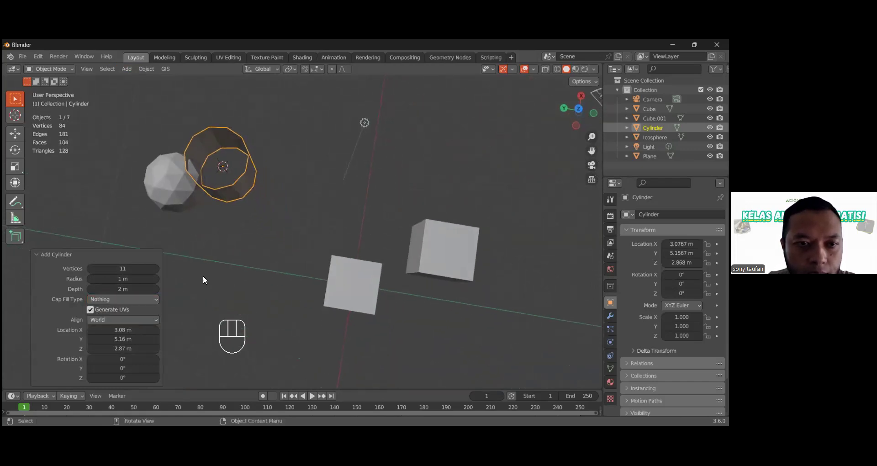
left_click(131, 300)
left_click(129, 318)
left_click(132, 300)
left_click(134, 330)
scroll(230, 207, "down", 3)
middle_click_drag(243, 215, 259, 185)
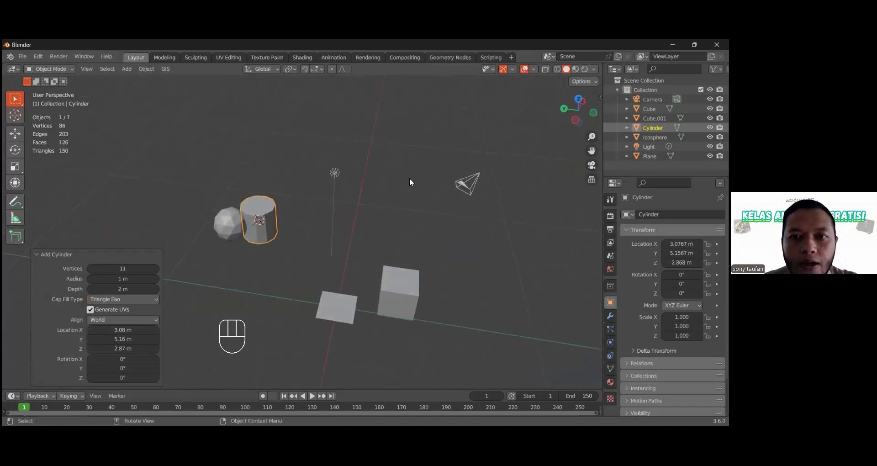
left_click(53, 256)
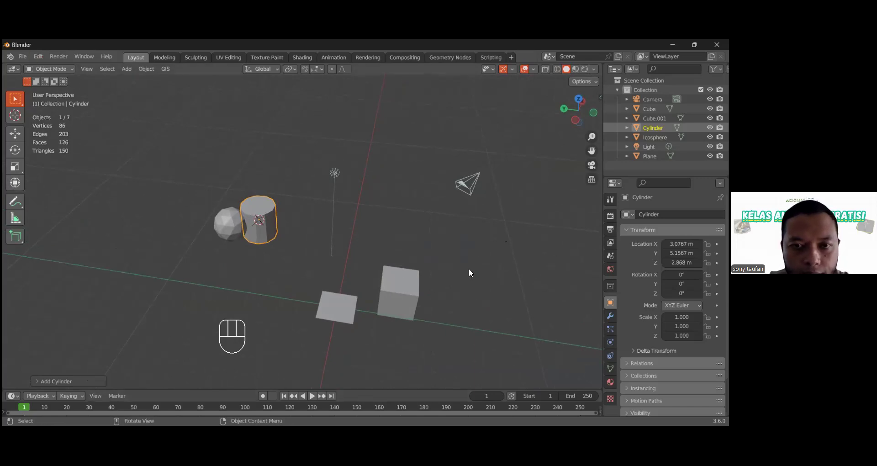
scroll(470, 273, "down", 4)
middle_click_drag(426, 287, 216, 300)
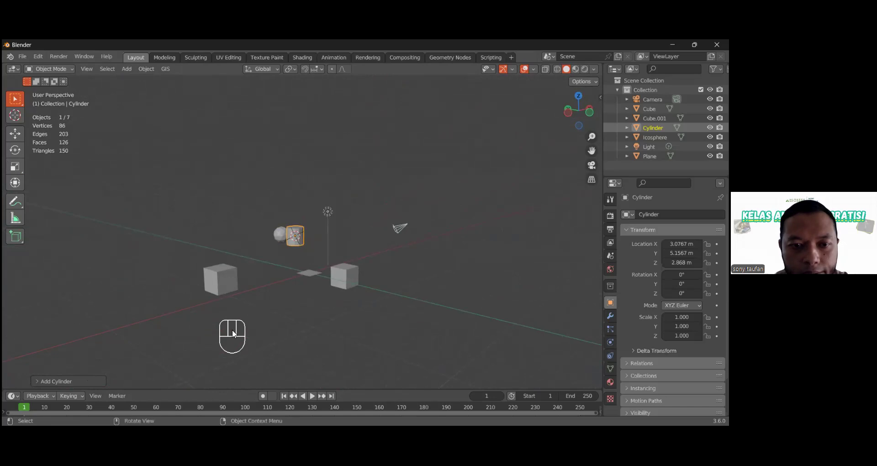
middle_click_drag(233, 334, 316, 252)
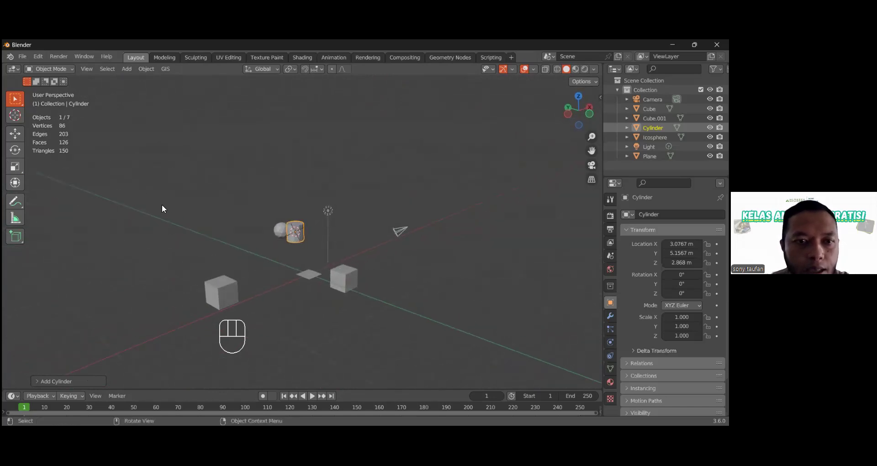
middle_click_drag(181, 204, 268, 156, "alt")
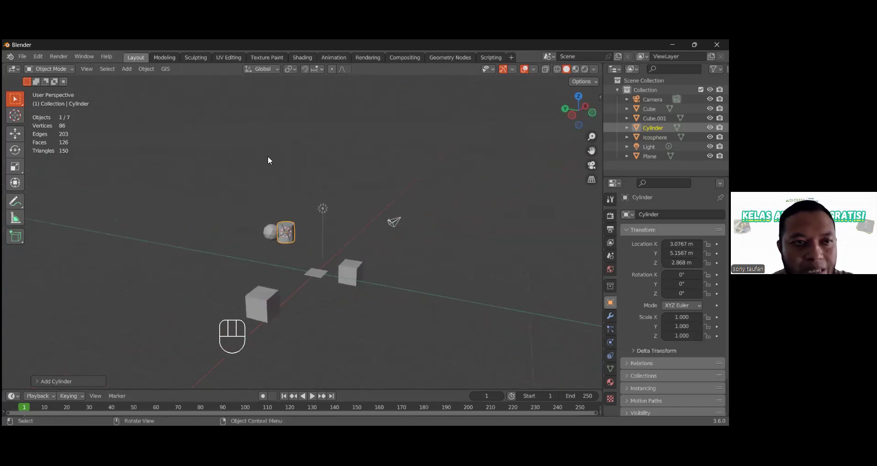
Examine the Emulate 3 Button Mouse option in the input preferences, and close the preferences
left_click(36, 59)
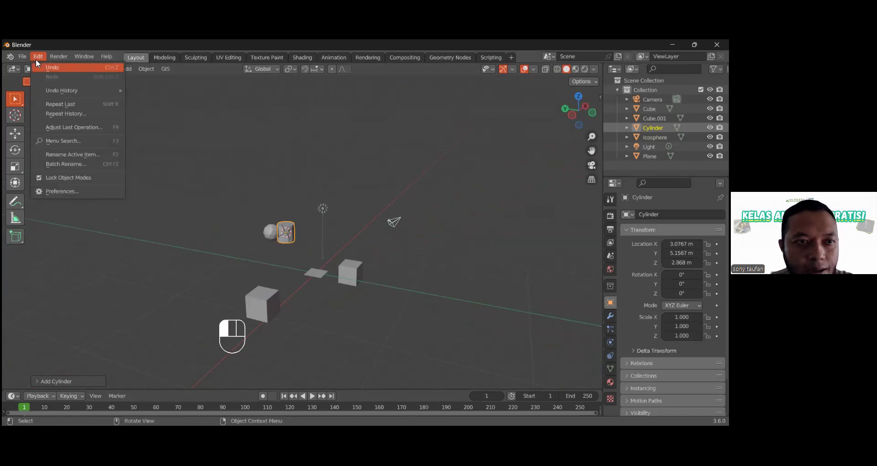
left_click(68, 191)
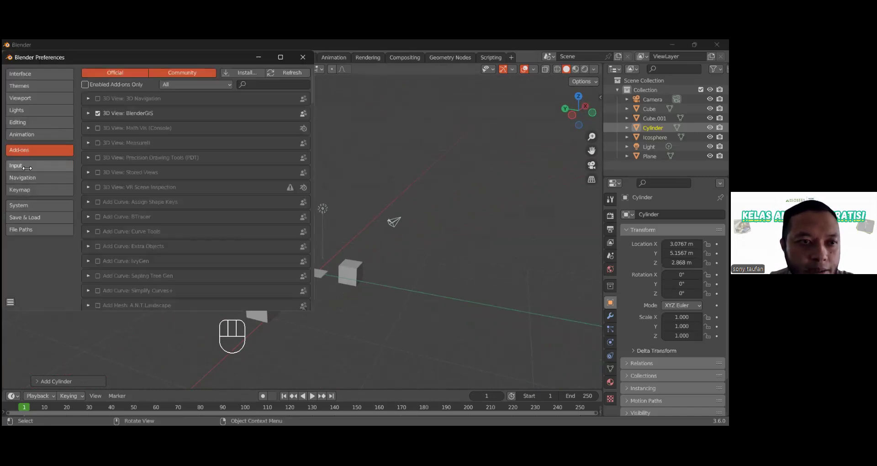
left_click(27, 167)
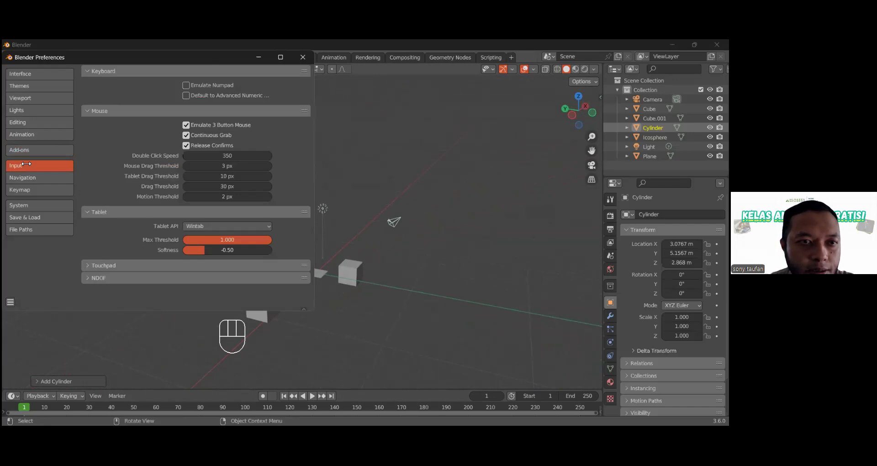
left_click(185, 125)
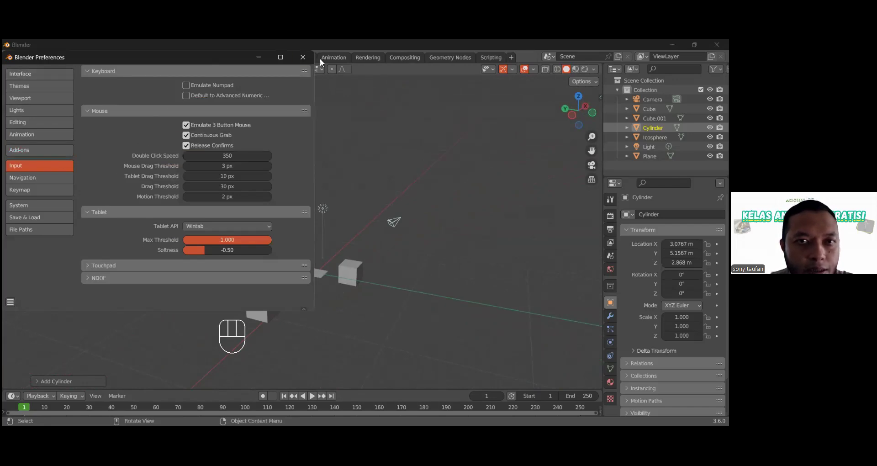
left_click(302, 57)
left_click(38, 56)
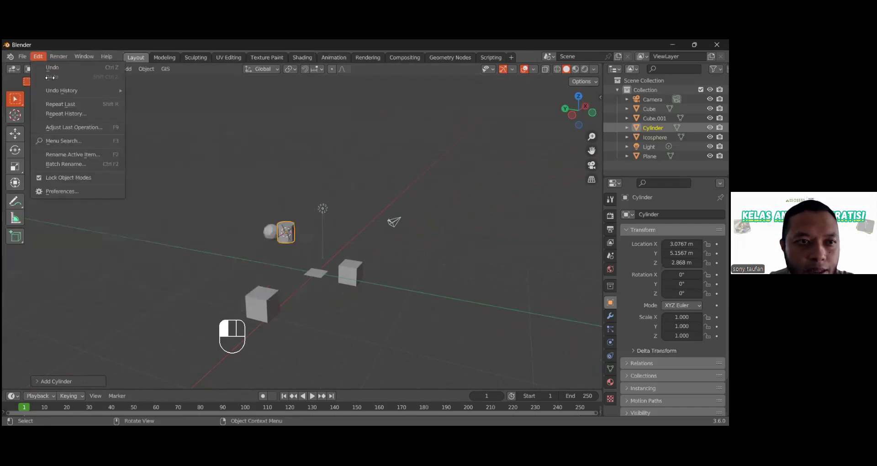
left_click(49, 192)
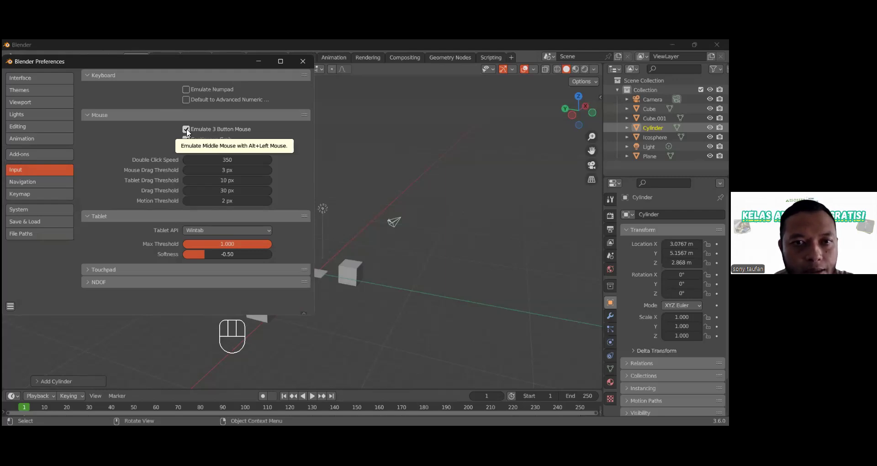
left_click(302, 62)
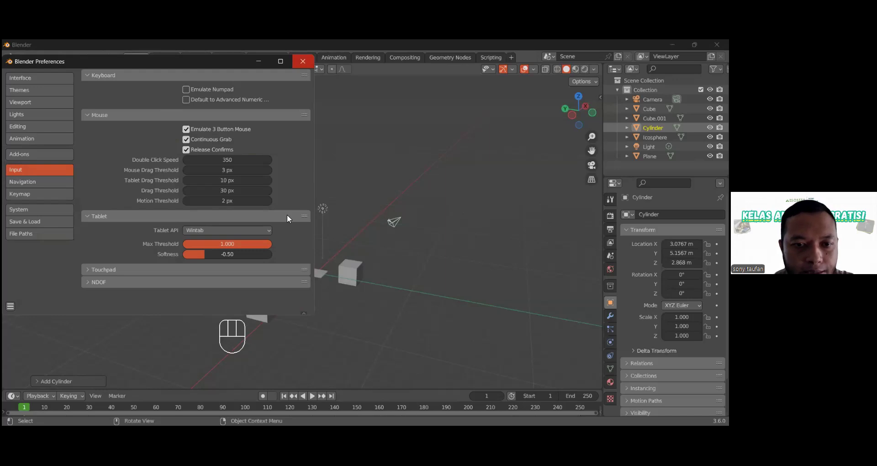
Orbit around the scene using three-button mouse emulation, and pan the view across the objects
key("alt")
left_click_drag(352, 212, 293, 201, "alt")
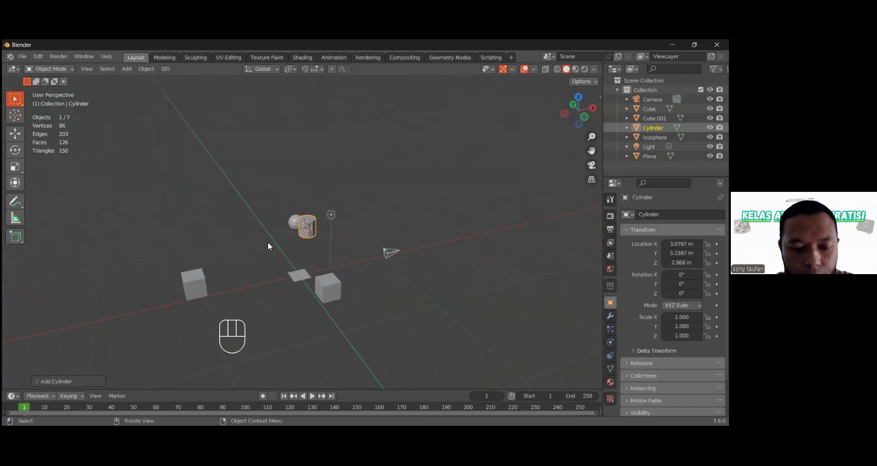
left_click_drag(250, 242, 290, 267, "alt")
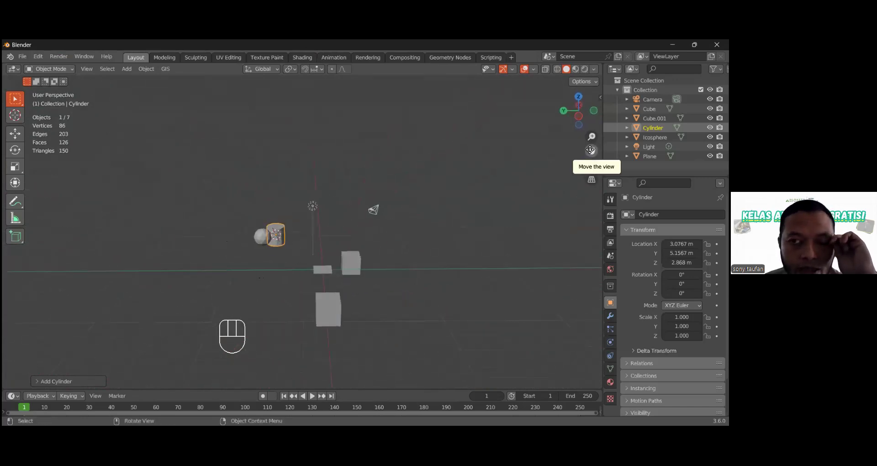
left_click_drag(591, 152, 222, 245)
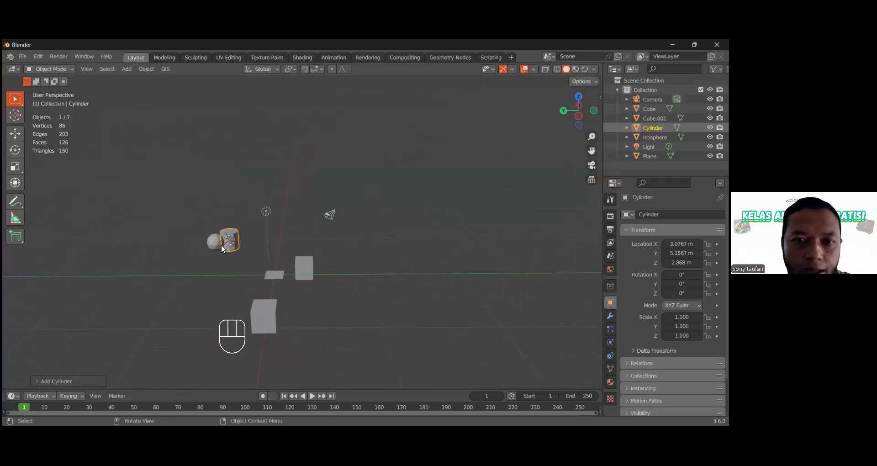
key("alt")
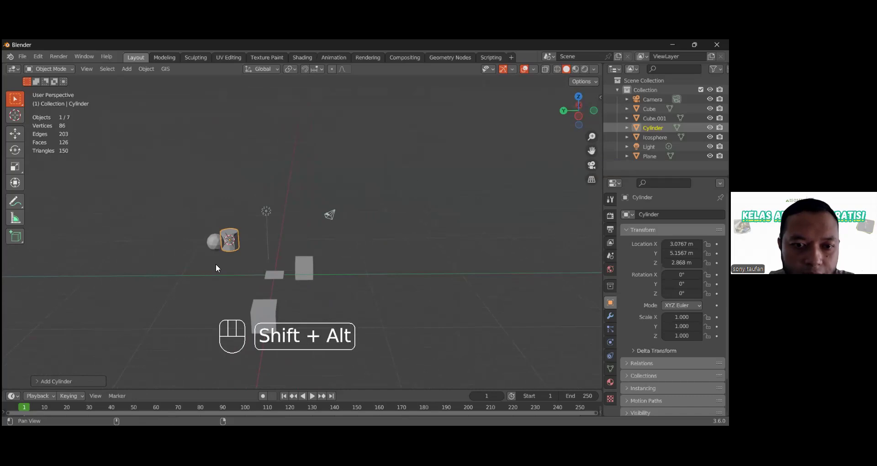
middle_click_drag(208, 264, 279, 259, "shift")
mouse_move(592, 150)
left_mouse_down()
mouse_move(536, 151)
mouse_move(602, 146)
left_mouse_up()
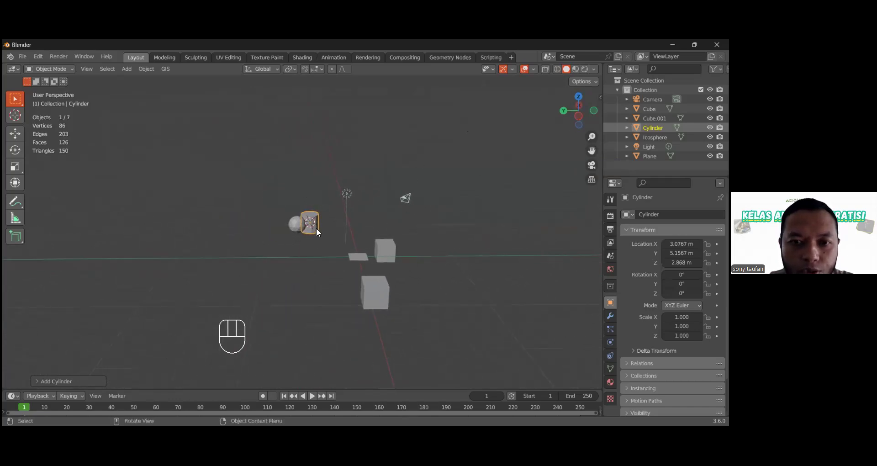
Zoom the view in and out on the scene's objects
scroll(316, 228, "up", 5)
scroll(316, 228, "down", 5)
scroll(316, 229, "up", 5)
scroll(316, 228, "down", 4)
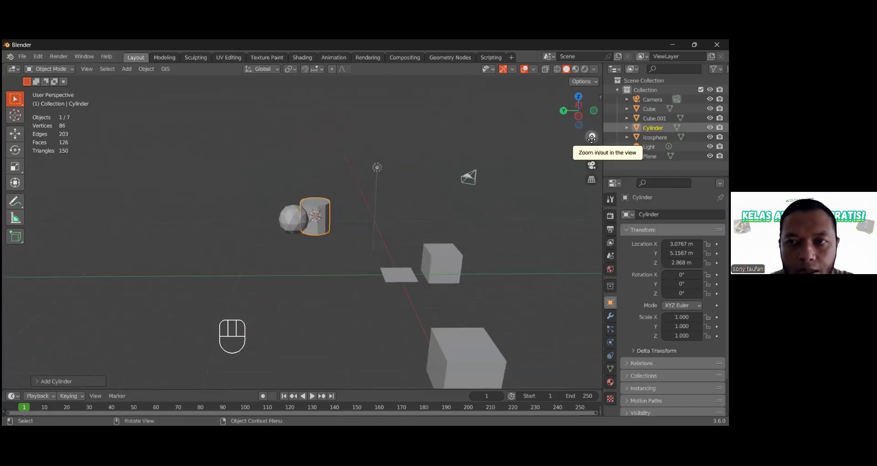
left_click_drag(592, 137, 592, 146)
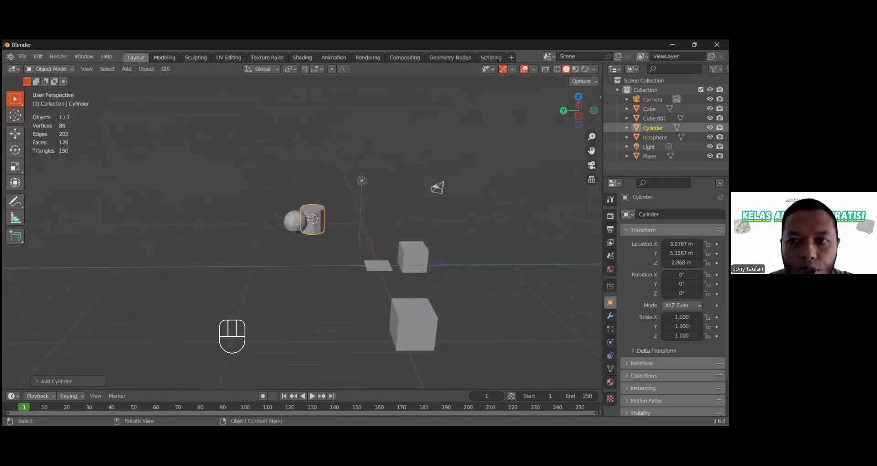
View the scene from the left, front and back axes, and return to an angled perspective view with nothing selected
left_click(580, 117)
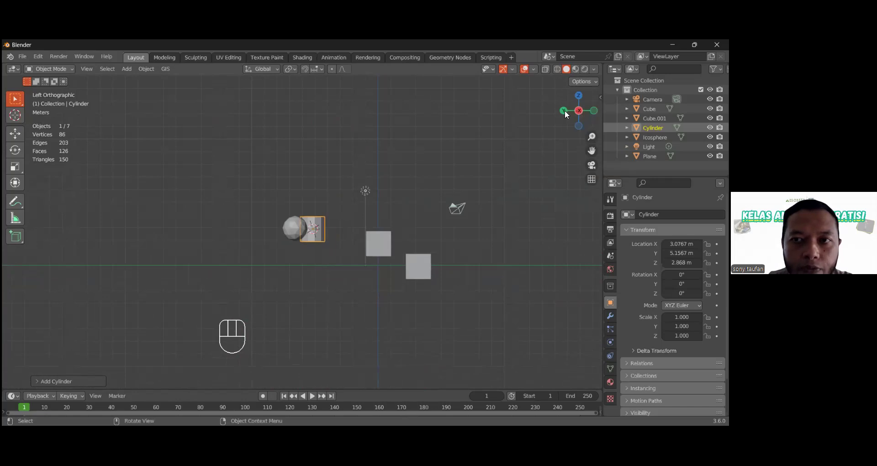
left_click(564, 110)
left_click(579, 111)
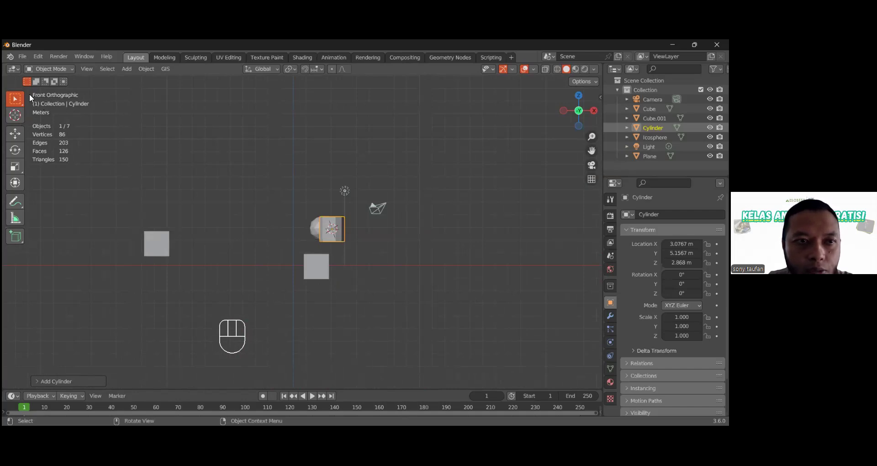
left_click(576, 111)
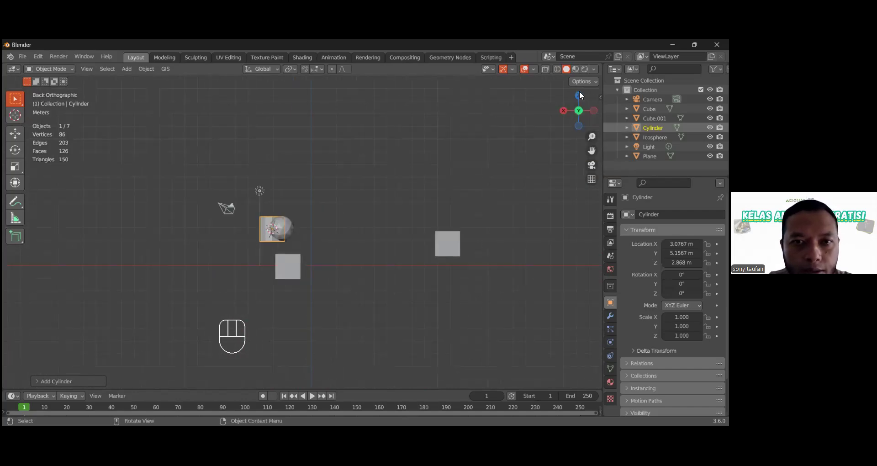
key("alt+a")
left_click_drag(578, 112, 565, 124)
left_click(579, 112)
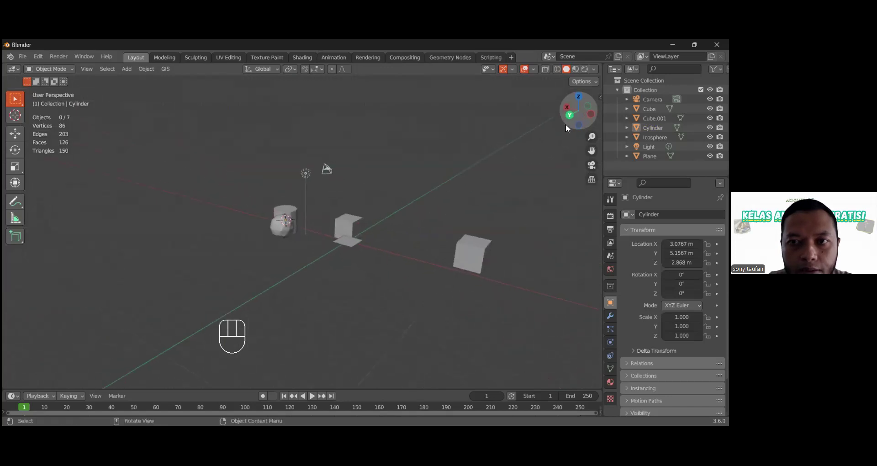
Select the camera and switch the viewport to look through it
left_click(326, 169)
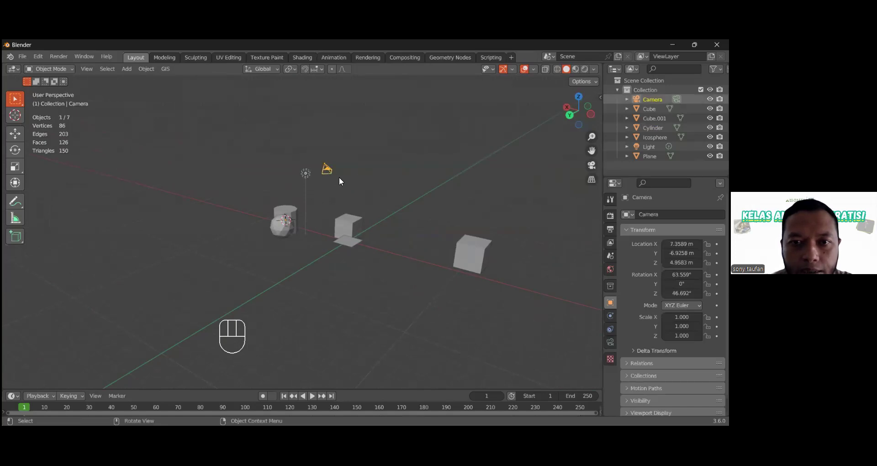
middle_click_drag(409, 191, 357, 183)
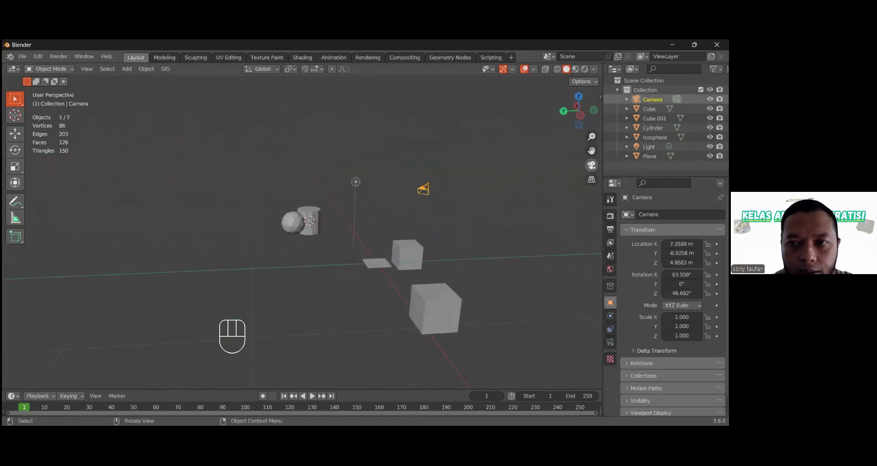
left_click(591, 164)
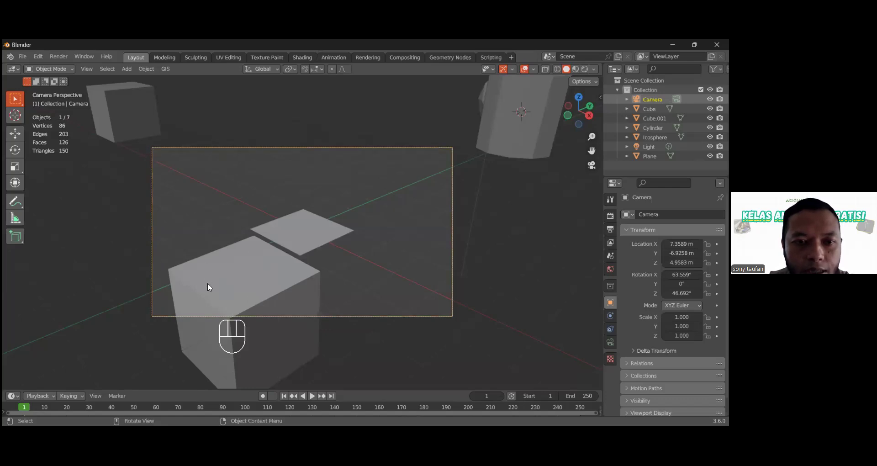
Scale the cube in front of the camera to about 0.524 and move it to about X 0.776 m, Y -3.783 m, Z 0.643 m
left_click(238, 283)
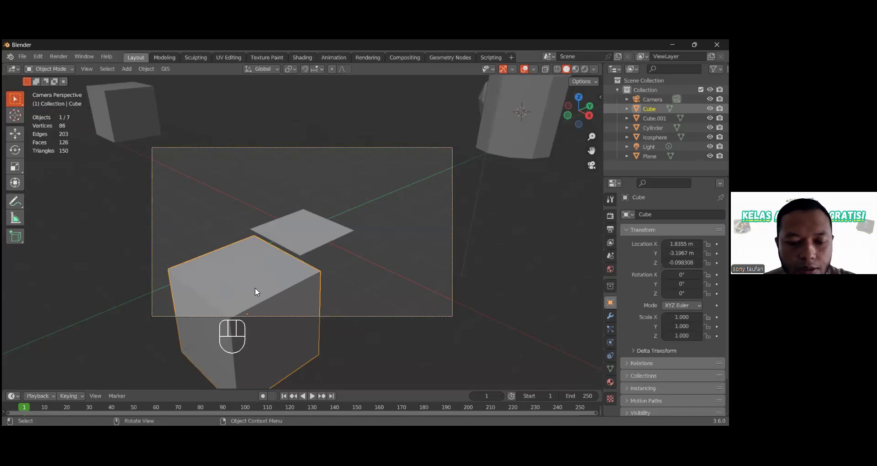
key("g")
left_click(224, 217)
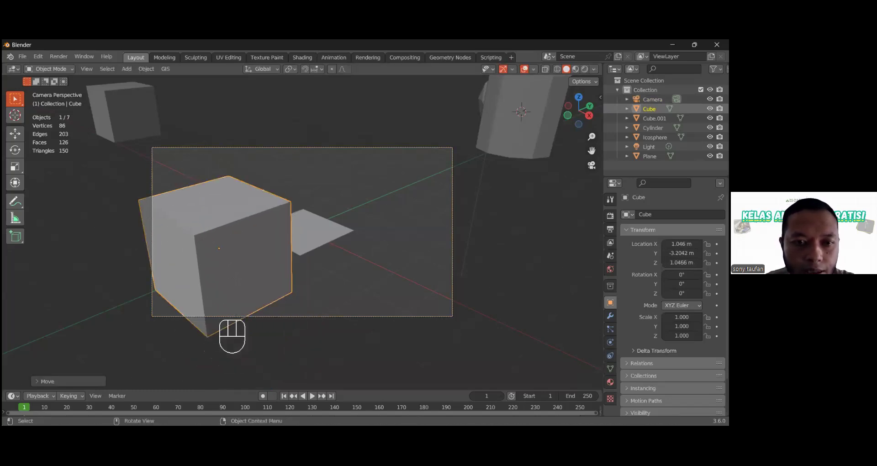
key("s")
left_click(262, 239)
key("g")
left_click(244, 181)
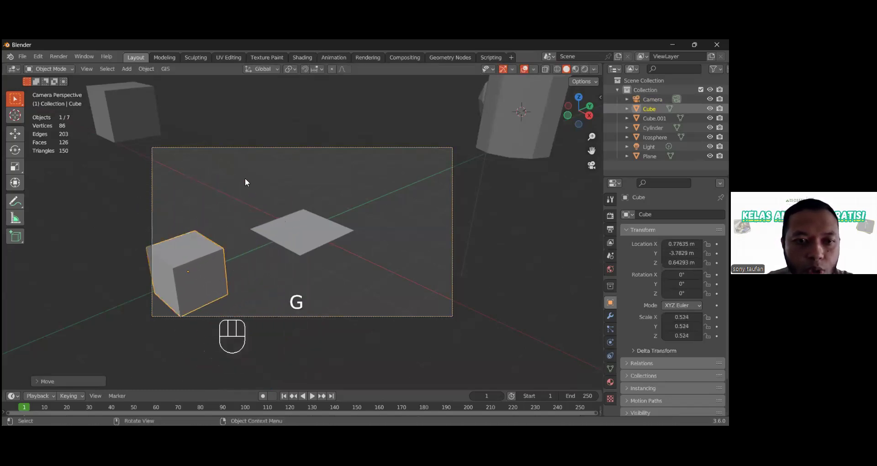
Scale the plane at the scene's center down to about 0.653, leaving it at the origin
left_click(293, 233)
key("s")
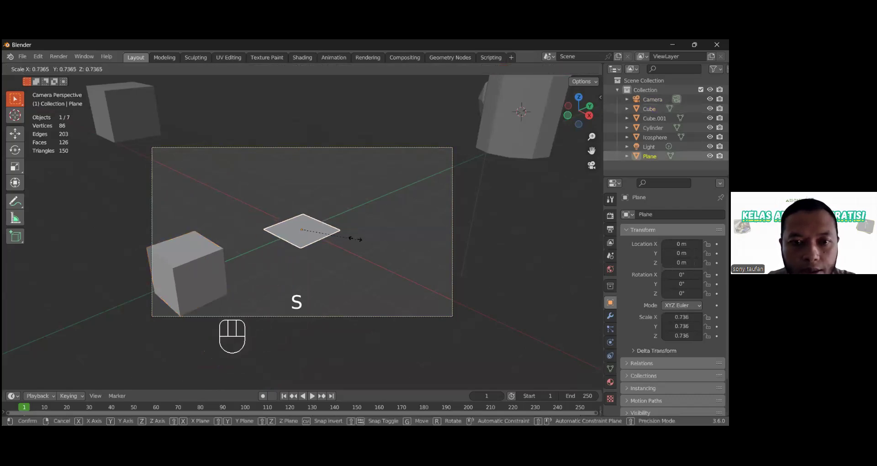
left_click(324, 239)
key("g")
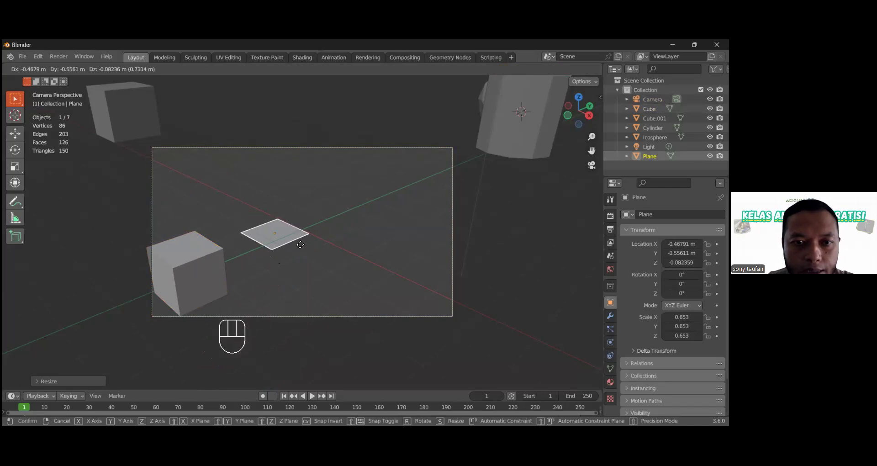
right_click(280, 256)
Leave the camera view, view the scene in orthographic projection from another angle, and return to perspective projection
key("KP_0")
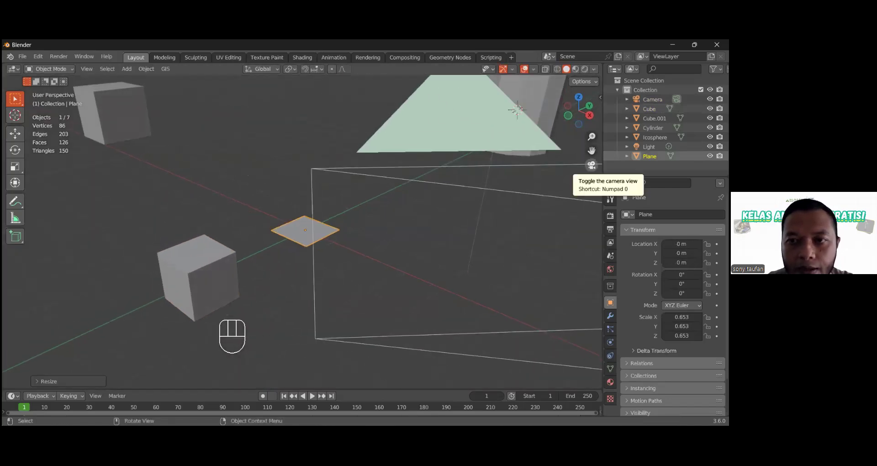
left_click(591, 179)
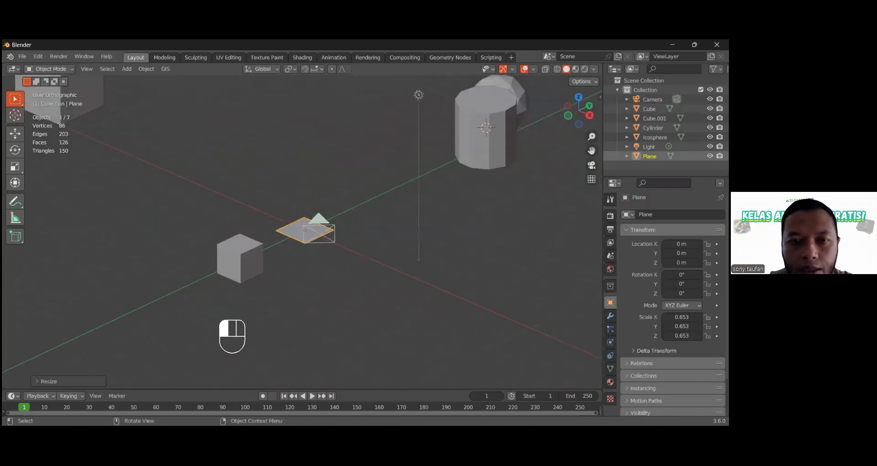
mouse_move(297, 269)
middle_mouse_down()
mouse_move(311, 262)
mouse_move(306, 277)
middle_mouse_up()
middle_click_drag(372, 223, 339, 237)
left_click(591, 179)
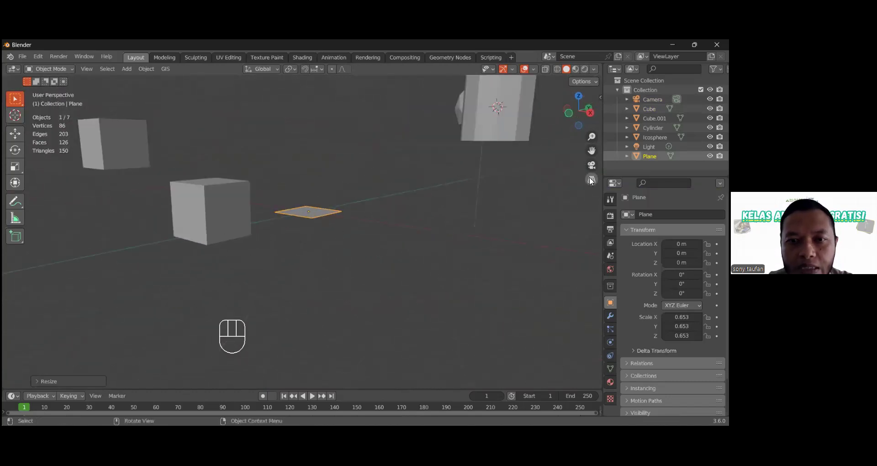
View the plane along the X axis, return to an angled view, and switch to orthographic projection
scroll(334, 211, "up", 8)
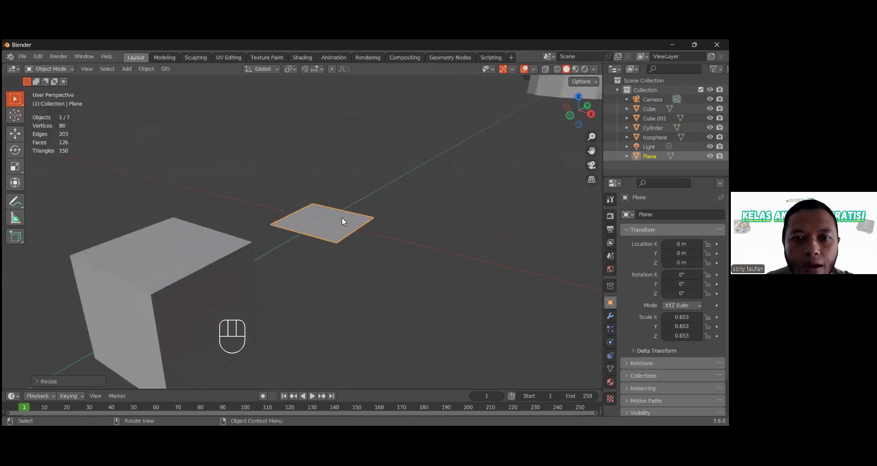
middle_click_drag(357, 229, 392, 192)
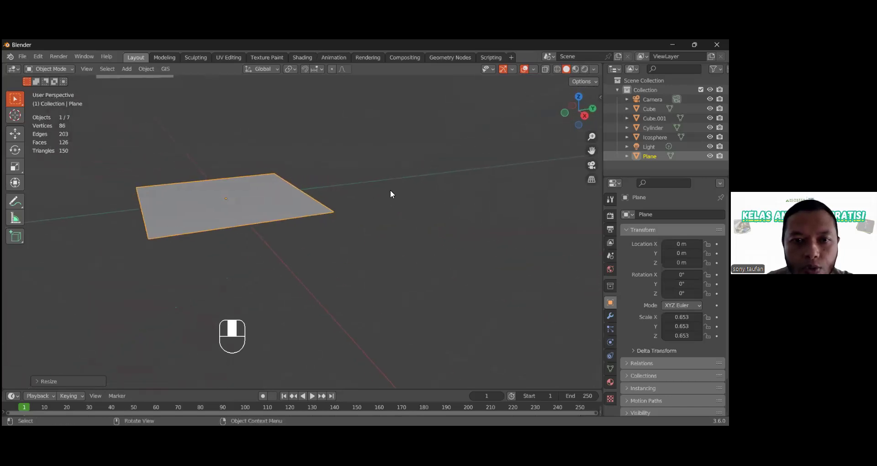
left_click(584, 116)
middle_click_drag(305, 176, 563, 178)
left_click(592, 179)
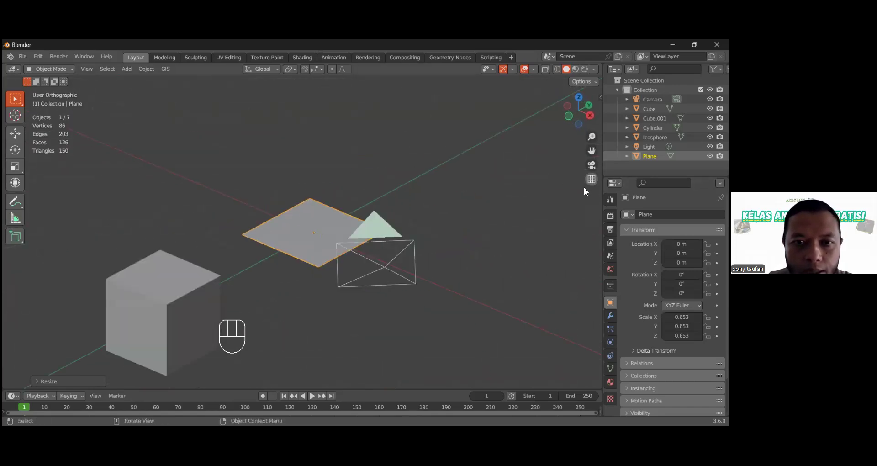
Examine the plane from several angles in orthographic projection and again in perspective projection
middle_click_drag(354, 232, 325, 182)
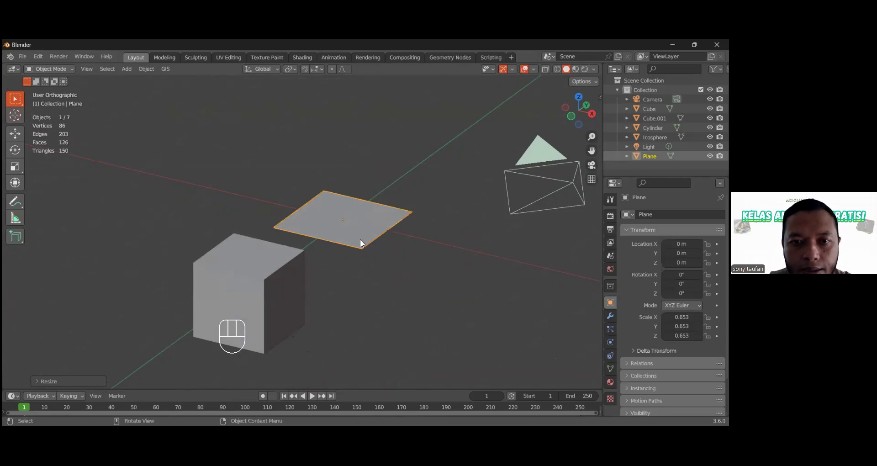
middle_click_drag(367, 245, 356, 260)
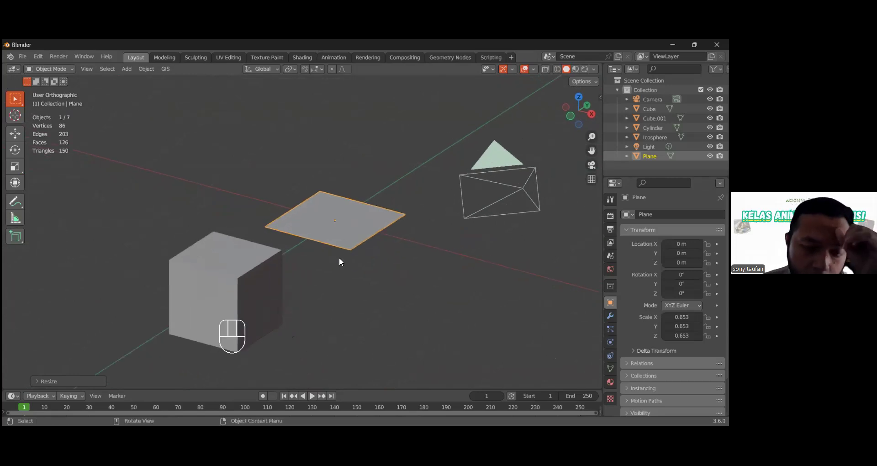
middle_click_drag(348, 244, 365, 260)
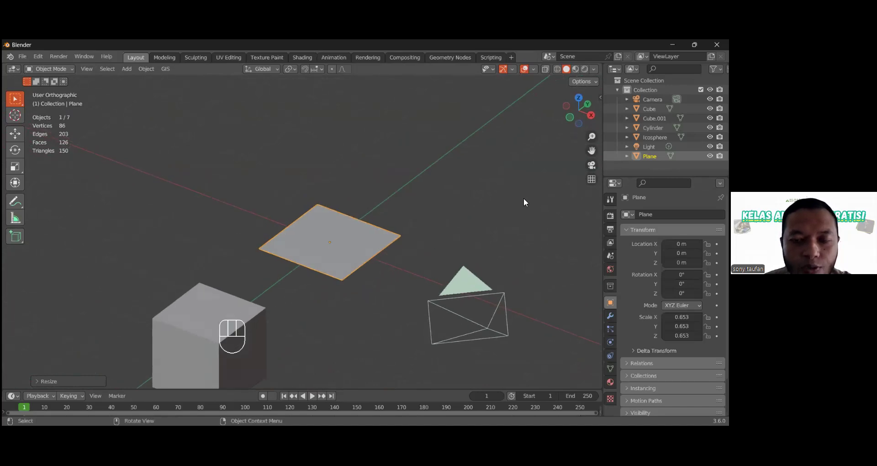
left_click(587, 179)
scroll(385, 253, "down", 4)
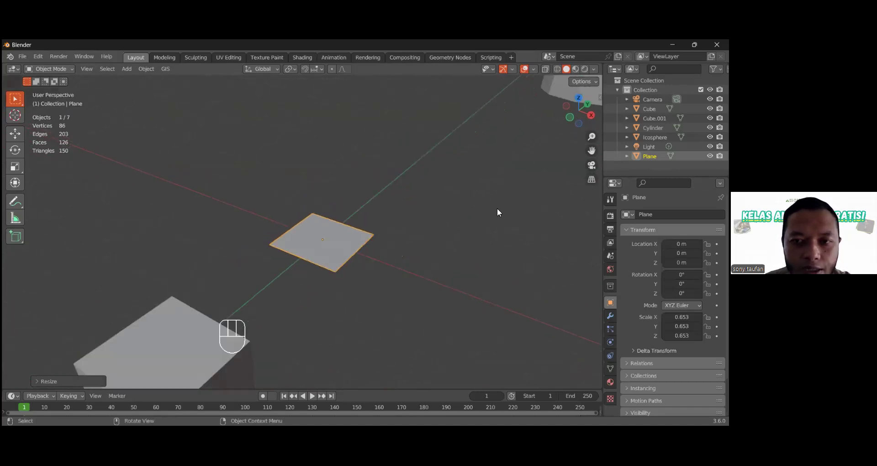
scroll(339, 259, "down", 6)
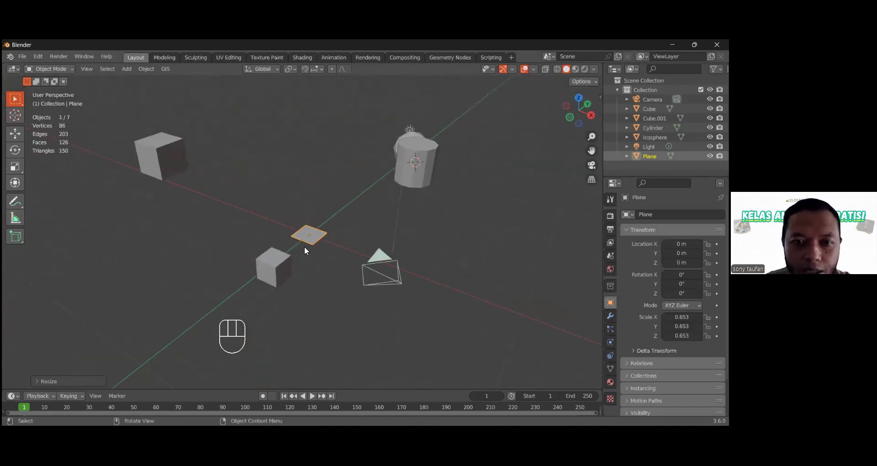
scroll(304, 246, "up", 8)
middle_click_drag(366, 253, 274, 226)
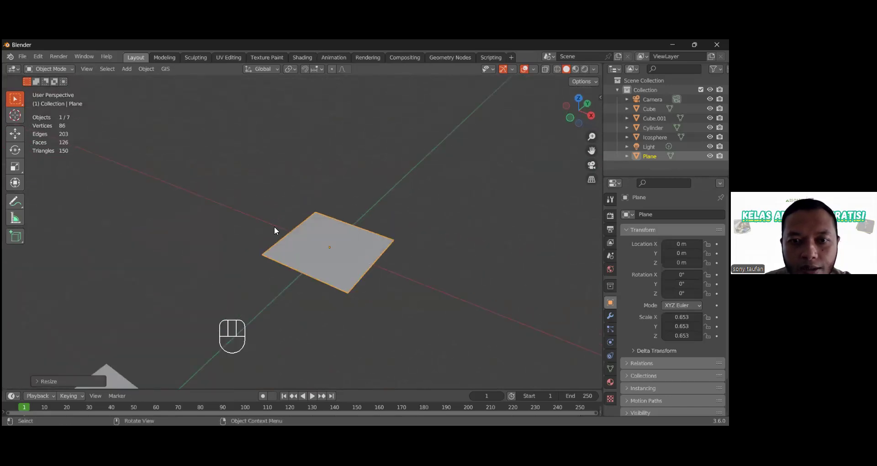
middle_click_drag(353, 253, 549, 98)
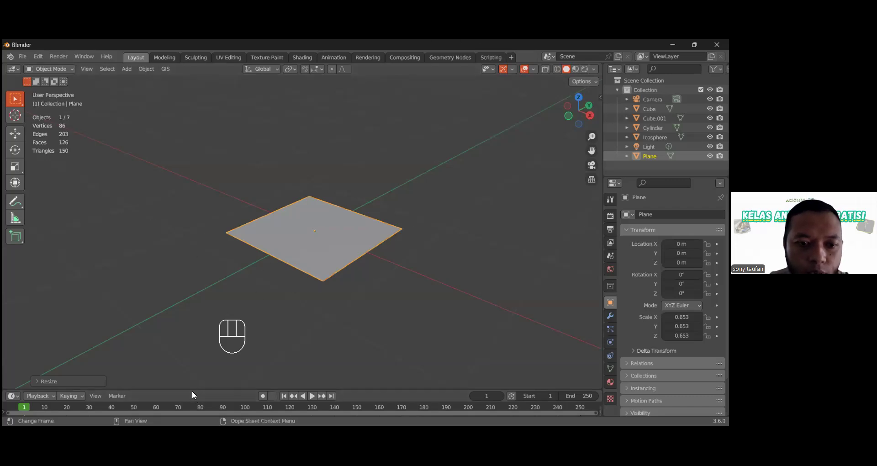
Enlarge the timeline area, set the current frame to 25, 30 and finally 60, and shrink the area again
left_click_drag(192, 391, 196, 343)
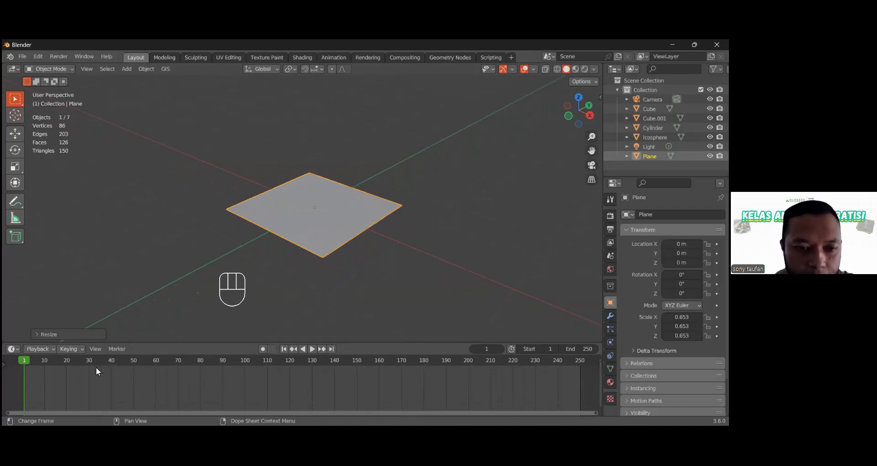
left_click(78, 361)
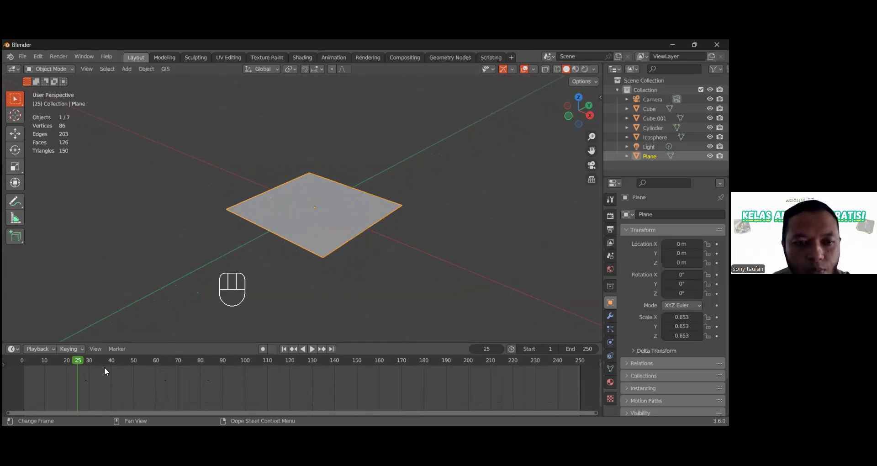
left_click(88, 361)
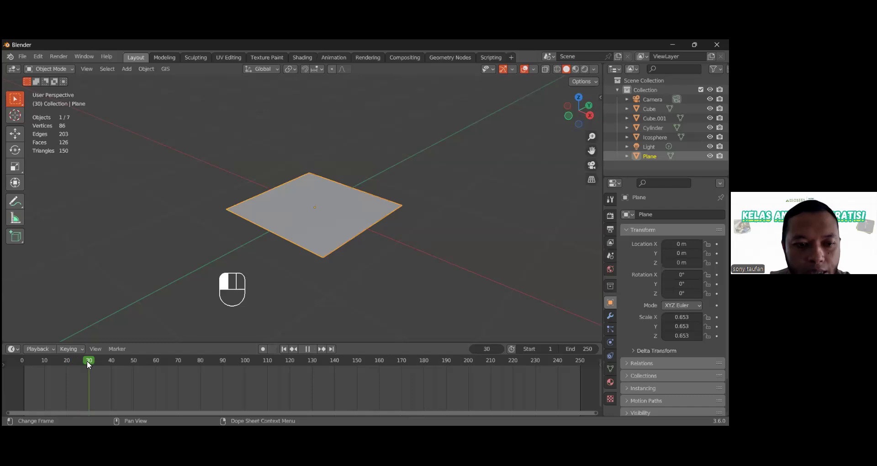
left_click(155, 360)
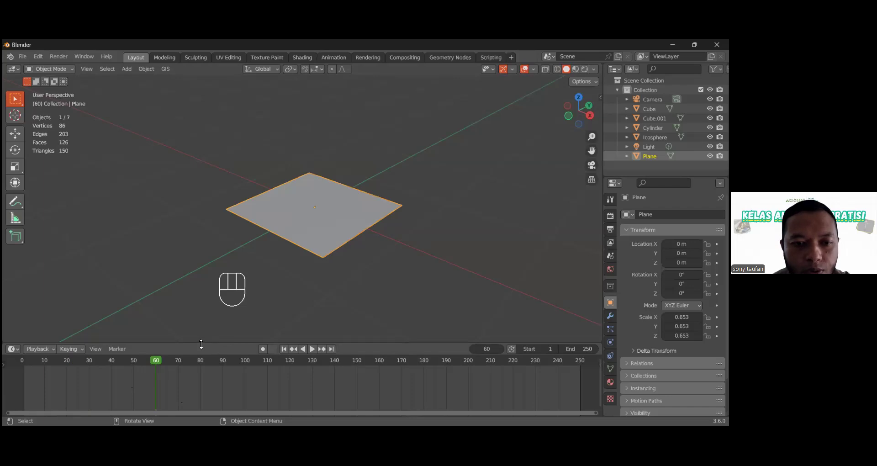
left_click_drag(203, 342, 206, 381)
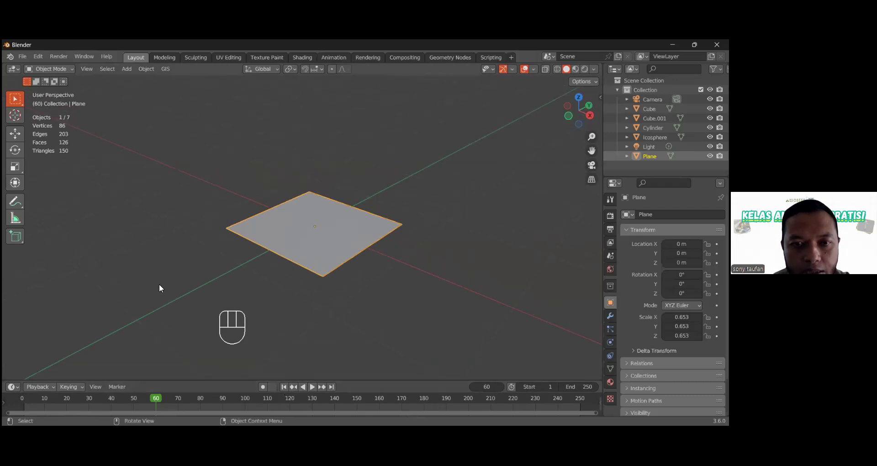
Select each scene object by name in turn: both cubes, the cylinder, icosphere, light, plane and camera
scroll(251, 214, "down", 4)
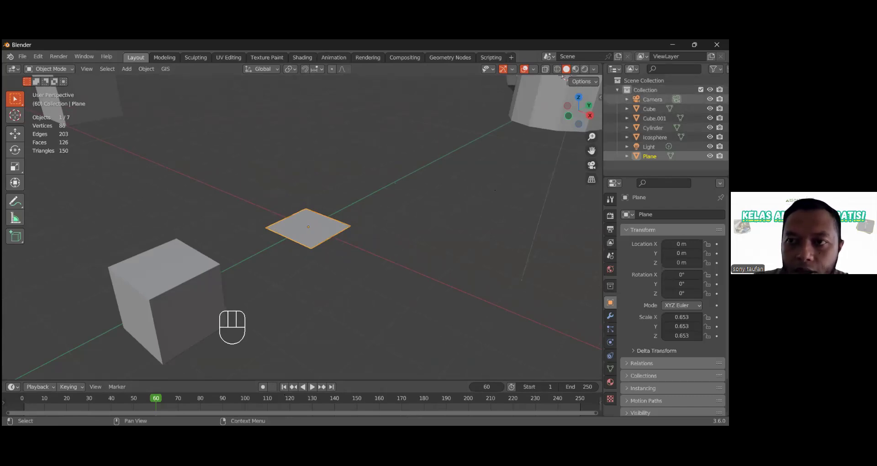
scroll(329, 197, "down", 5)
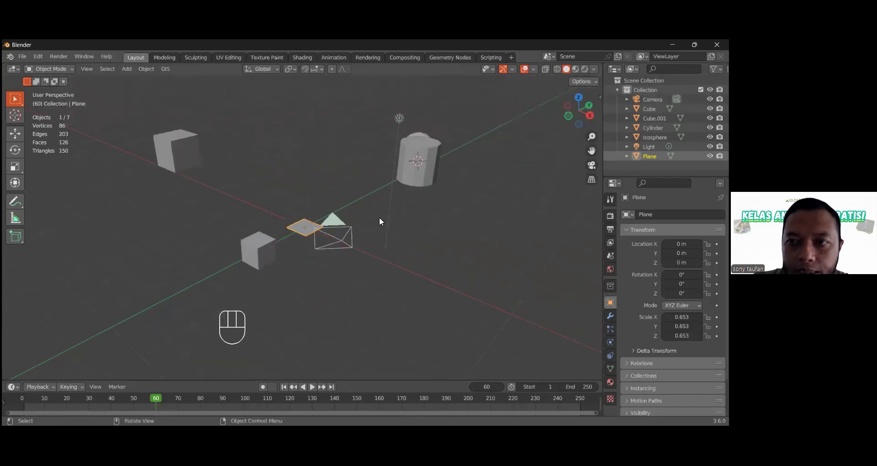
left_click(649, 108)
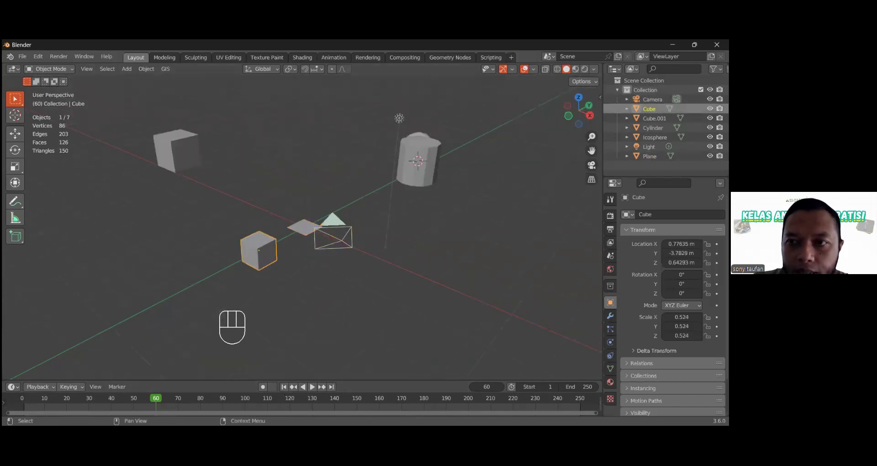
left_click(654, 118)
left_click(653, 128)
left_click(655, 137)
left_click(648, 146)
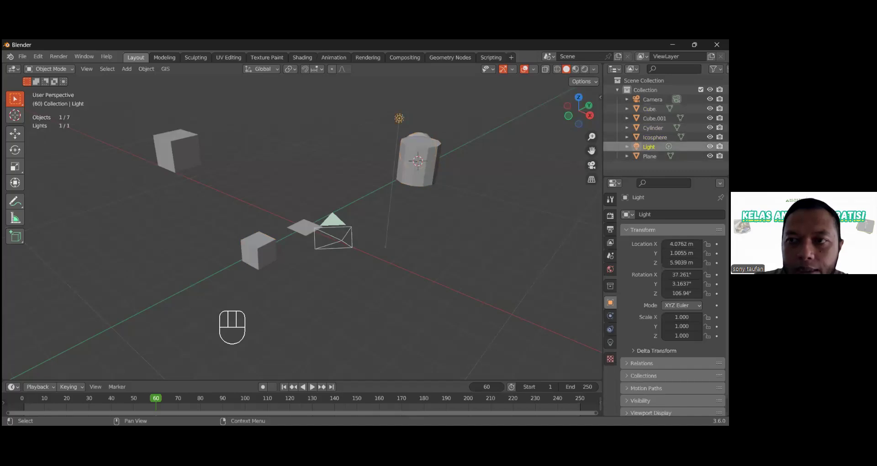
left_click(649, 156)
left_click(653, 99)
Alternate the selection between Cube, Cube.001 and the cylinder, ending on Cube
left_click(649, 109)
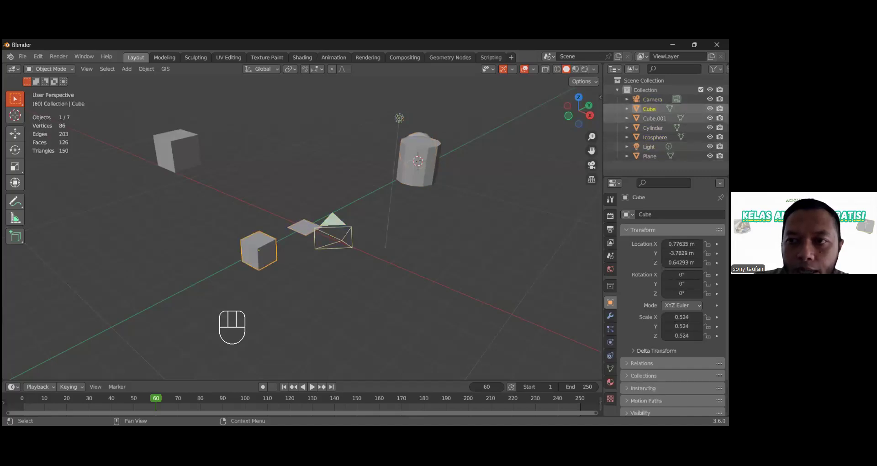
left_click(654, 118)
left_click(649, 109)
left_click(654, 118)
left_click(653, 128)
left_click(649, 109)
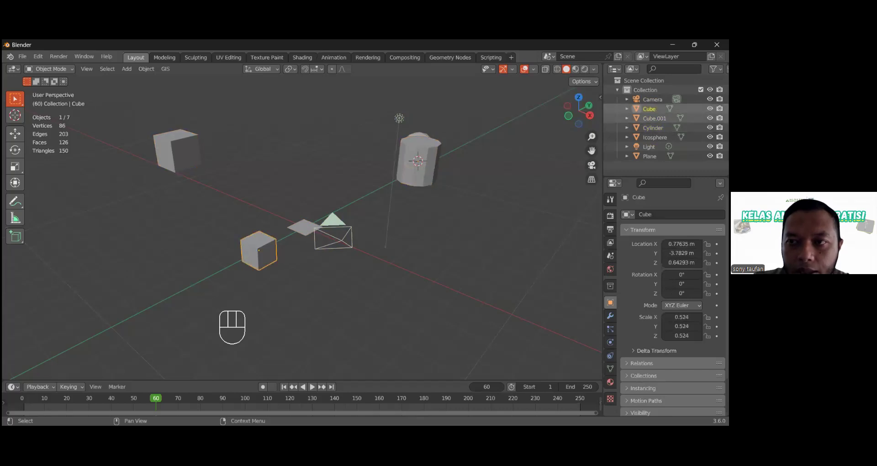
Select Cube.001 and Cube together and move them into a new collection named Collection 2
left_click(654, 118)
left_click(259, 250, "shift")
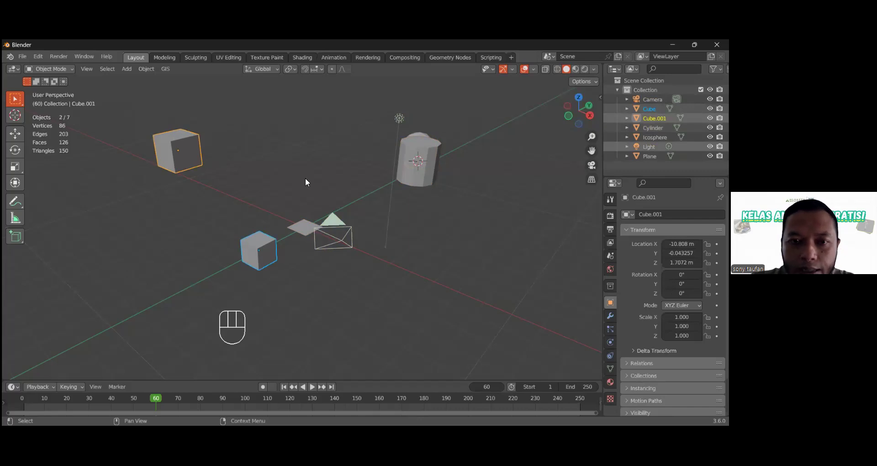
key("m")
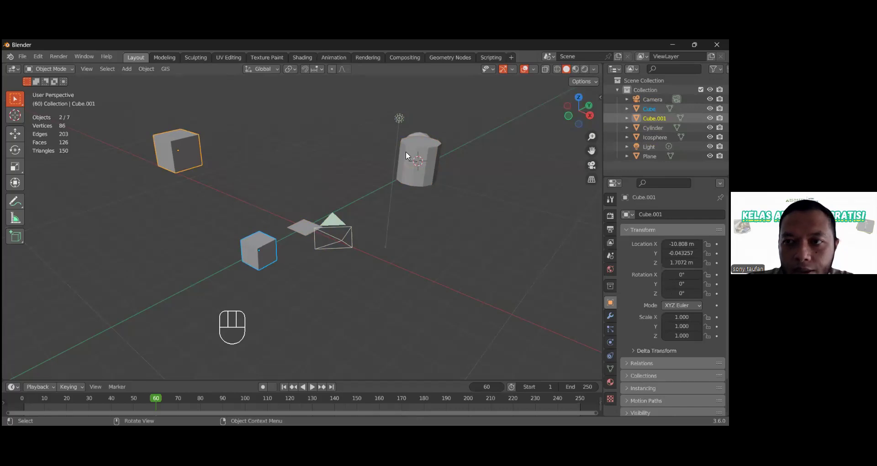
key("m")
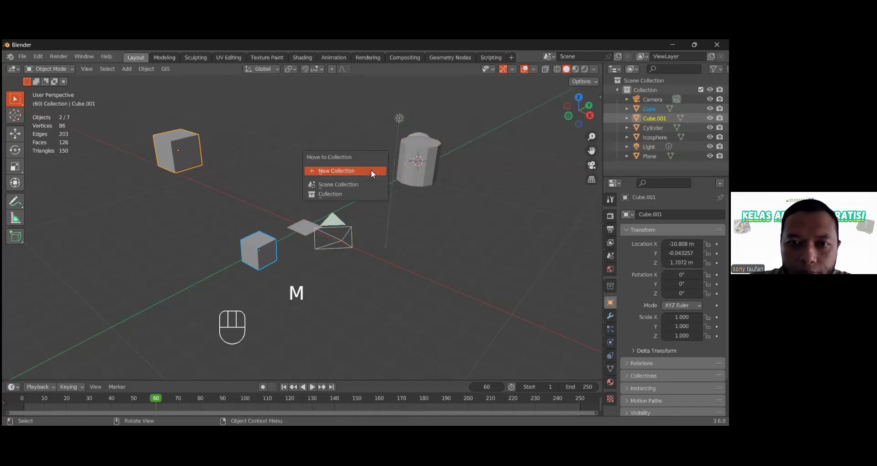
left_click(368, 170)
left_click(364, 198)
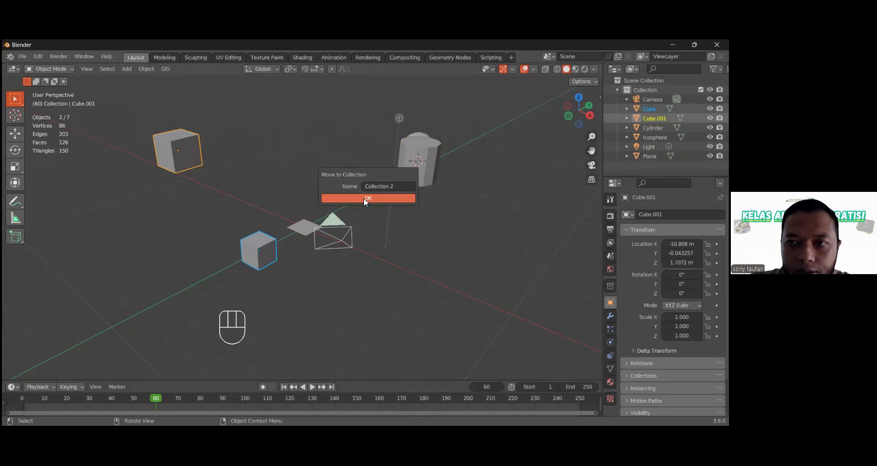
left_click(364, 198)
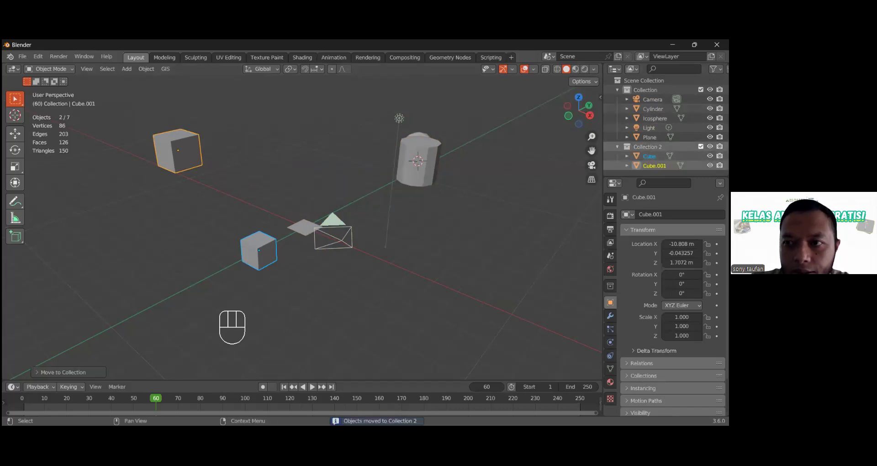
Exclude Collection 2 from the view layer and include it again, and select Cube and Cube.001 in turn
left_click(701, 146)
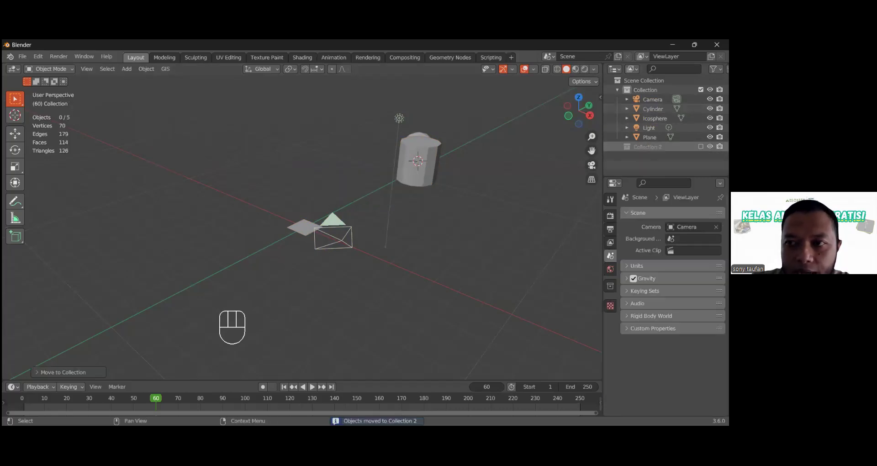
left_click(700, 146)
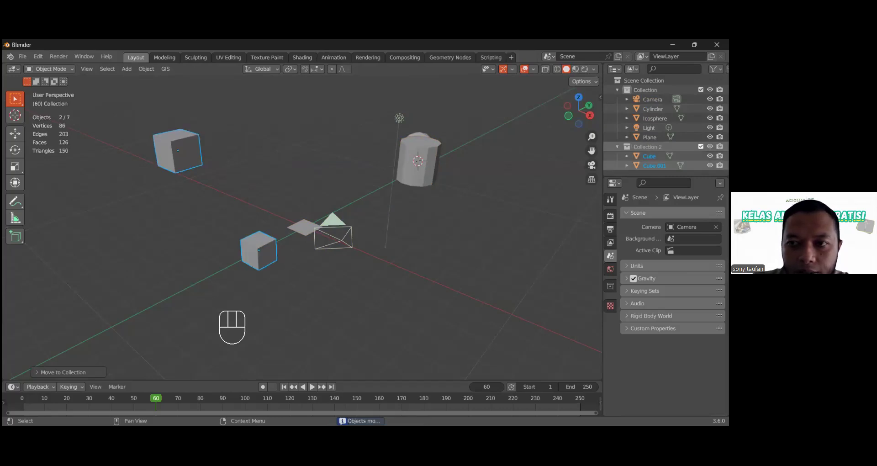
left_click(649, 157)
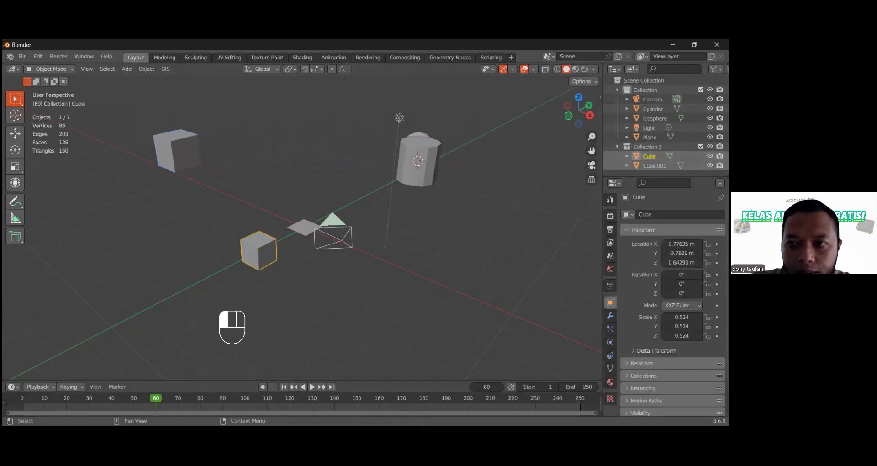
left_click(654, 166)
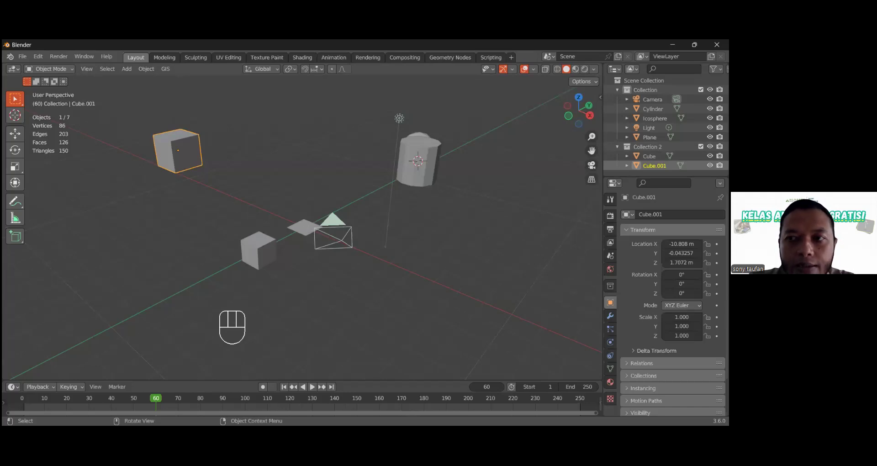
Exclude Collection 2 from the view layer and include it again, two times in a row
left_click(700, 146)
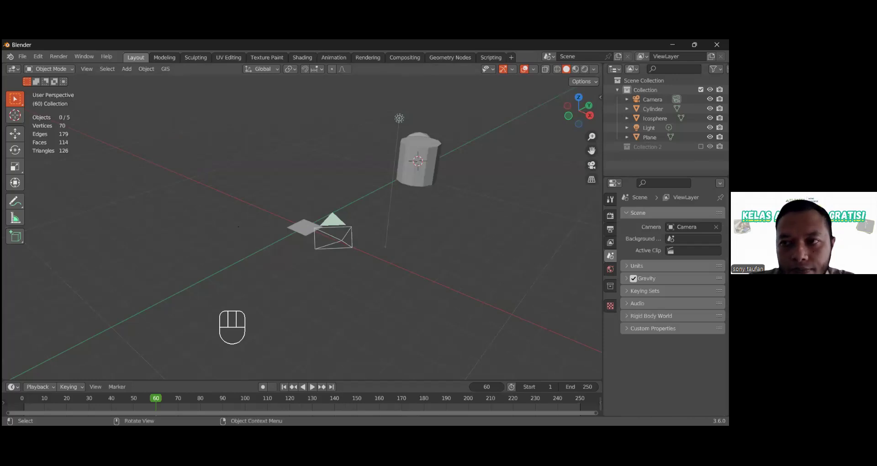
left_click(700, 146)
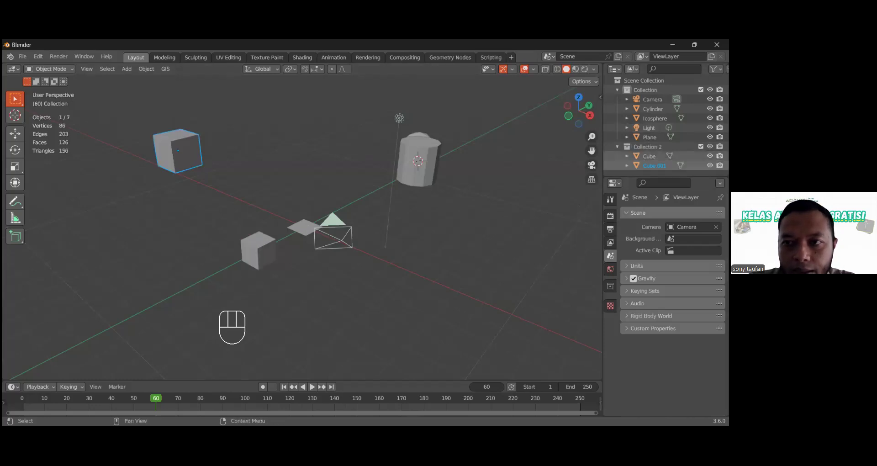
left_click(700, 146)
left_click(701, 146)
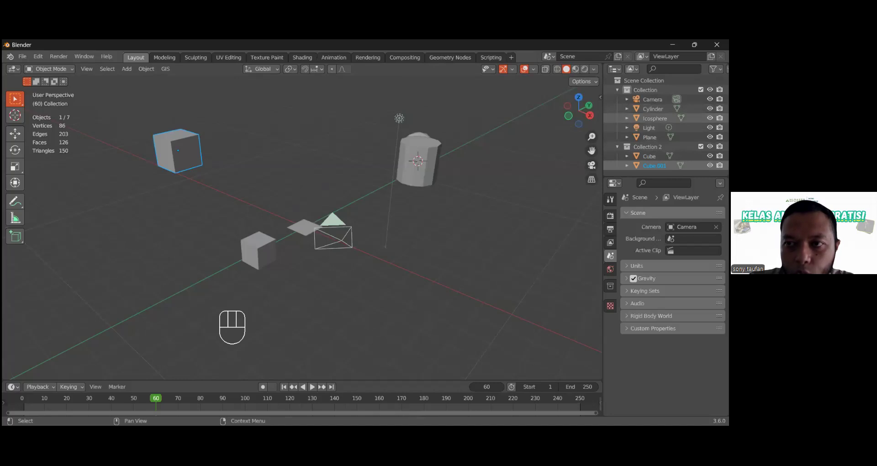
Select the light, then widen the Outliner and show its selectability and Disable in Viewports toggles, keeping the View Layer display mode
left_click(649, 128)
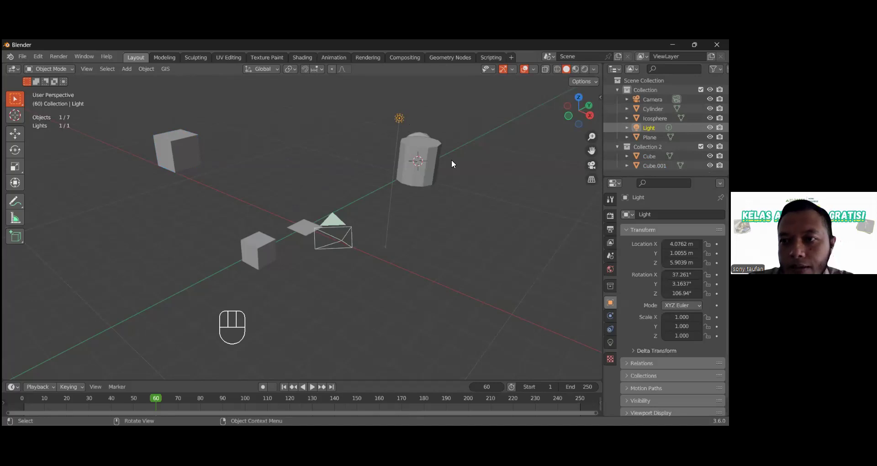
left_click(716, 68)
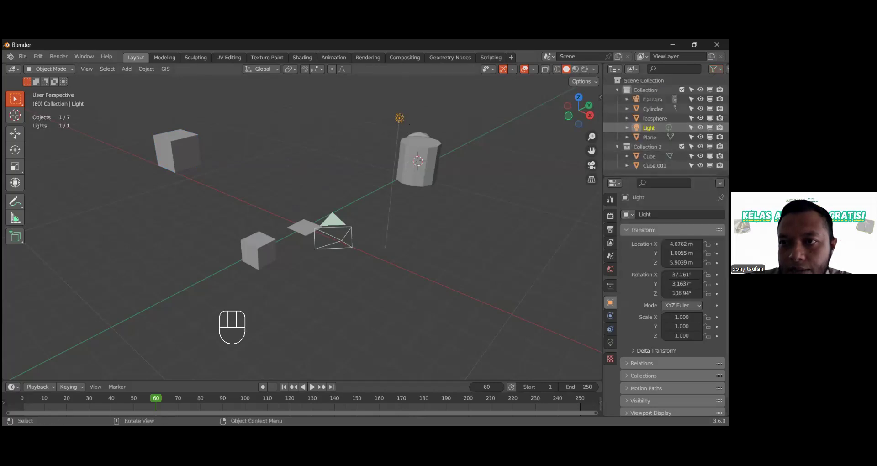
left_click_drag(603, 182, 587, 183)
left_click(616, 68)
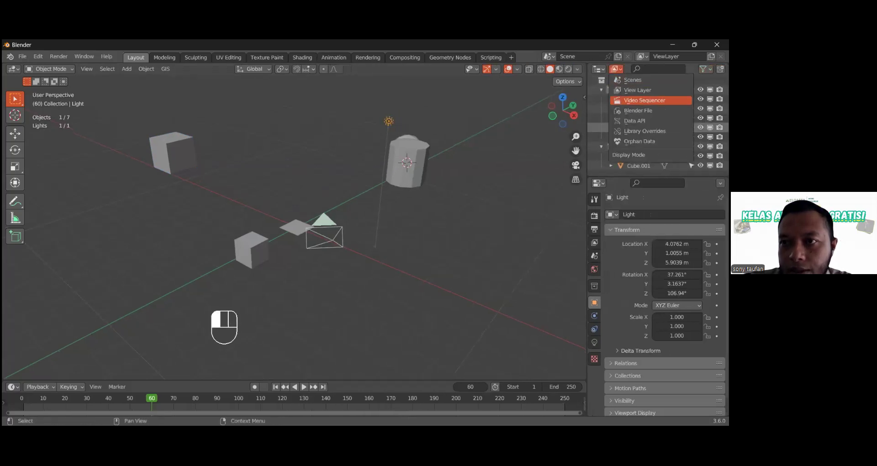
left_click(635, 90)
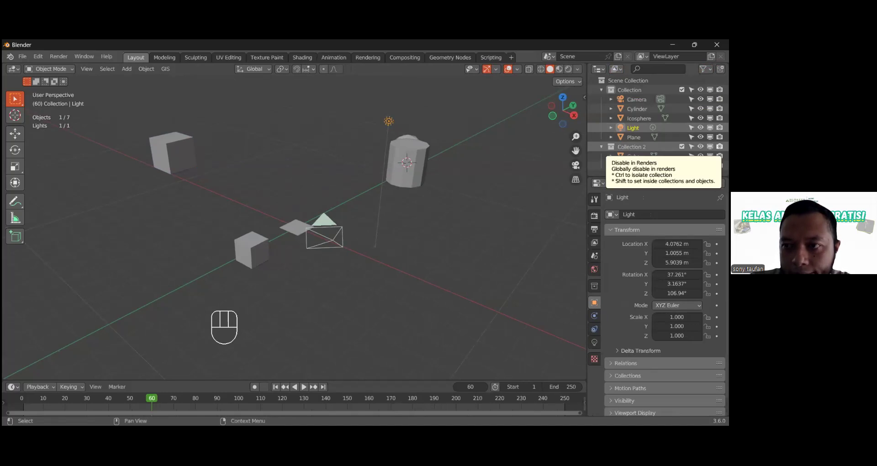
Toggle Collection 2's render, viewport and view layer visibility off and back on, one after another
left_click(720, 147)
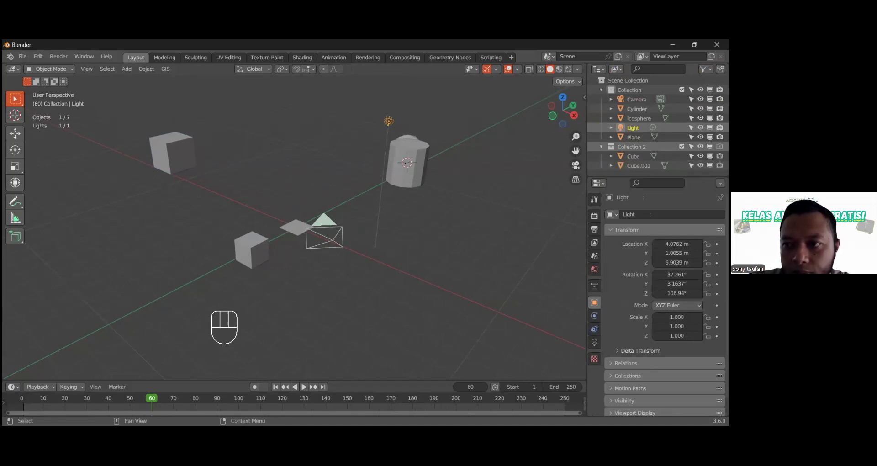
left_click(719, 147)
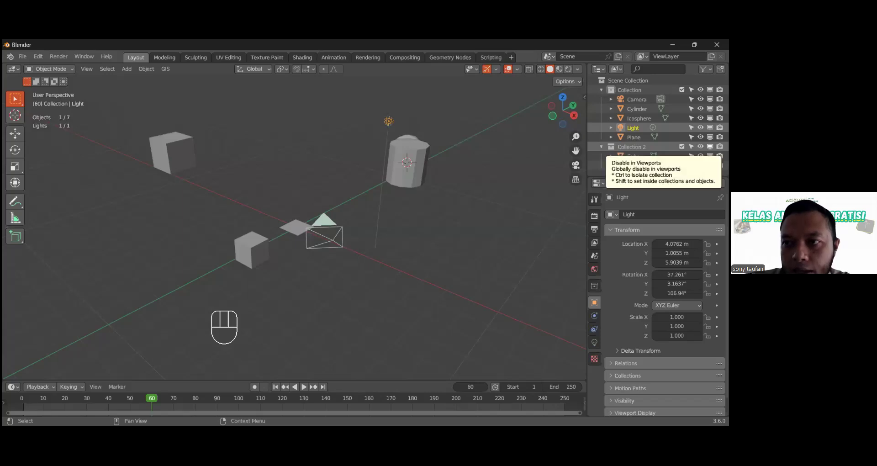
left_click(710, 147)
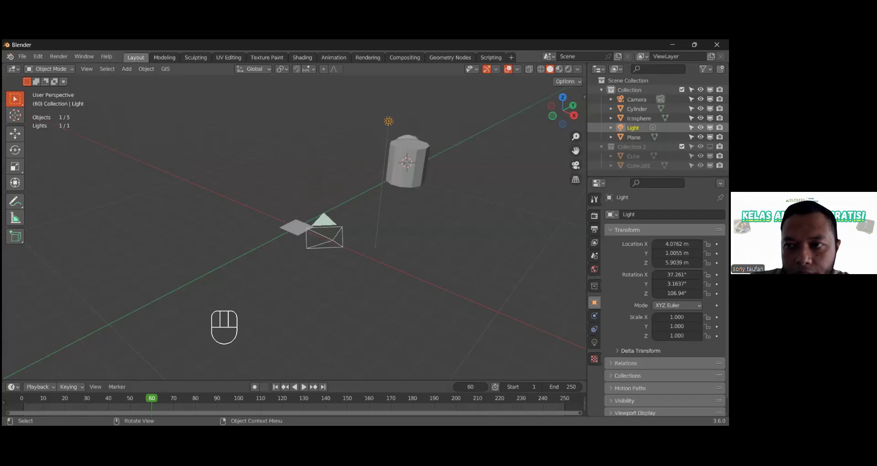
left_click(710, 146)
left_click(700, 147)
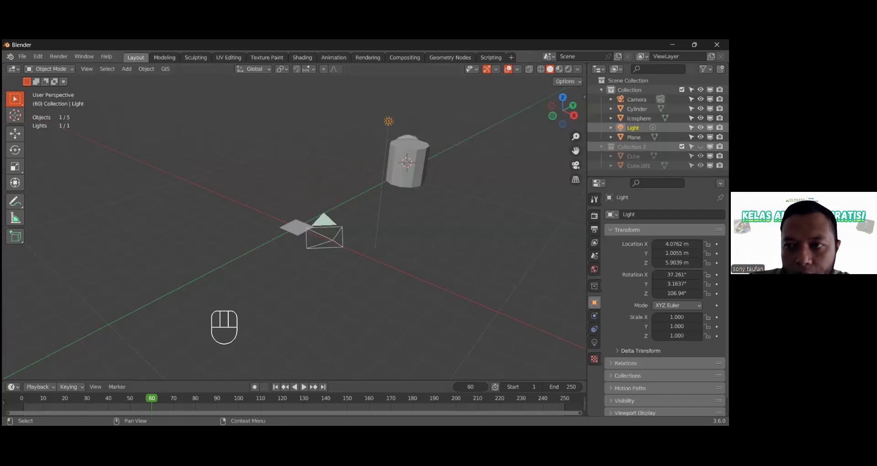
left_click(701, 147)
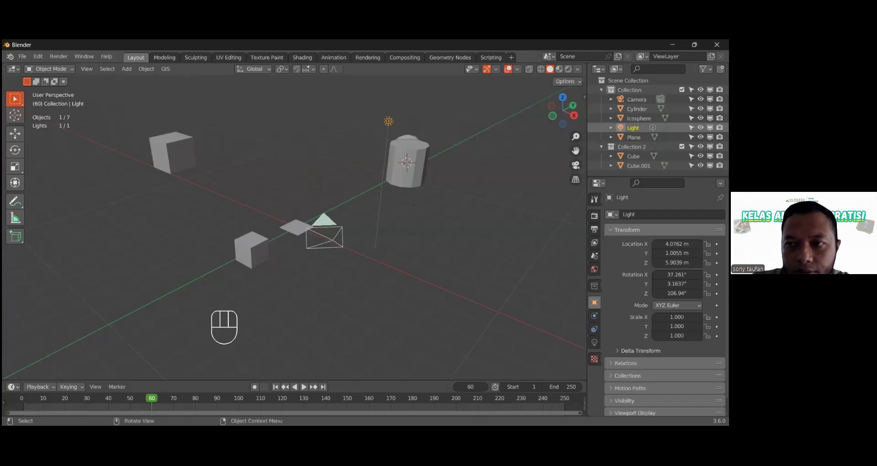
Exclude and re-include Collection 2, and switch its viewport and render availability off and on again for comparison
left_click(682, 147)
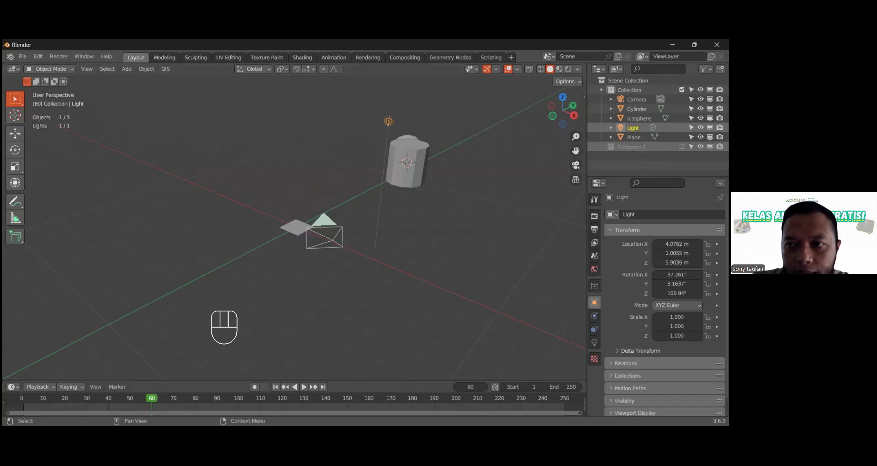
left_click(681, 147)
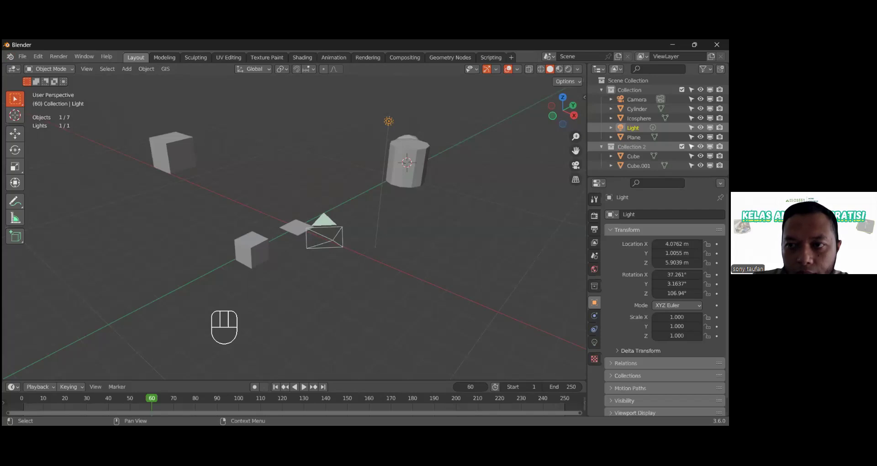
left_click(682, 146)
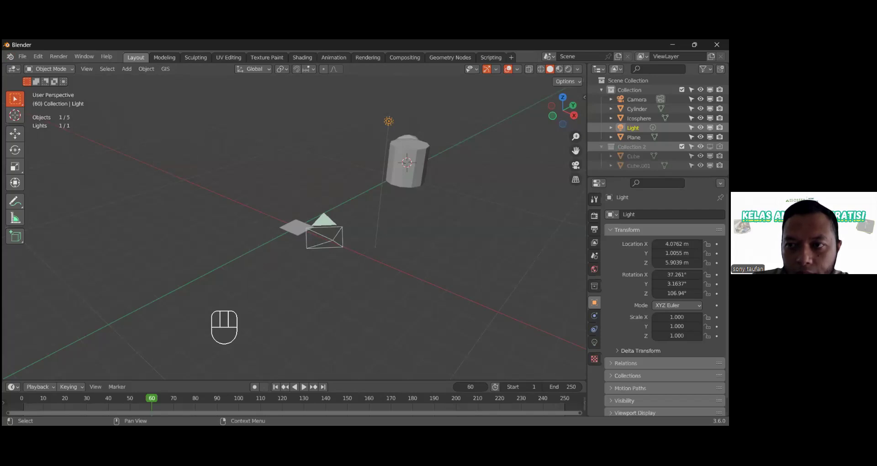
left_click(682, 146)
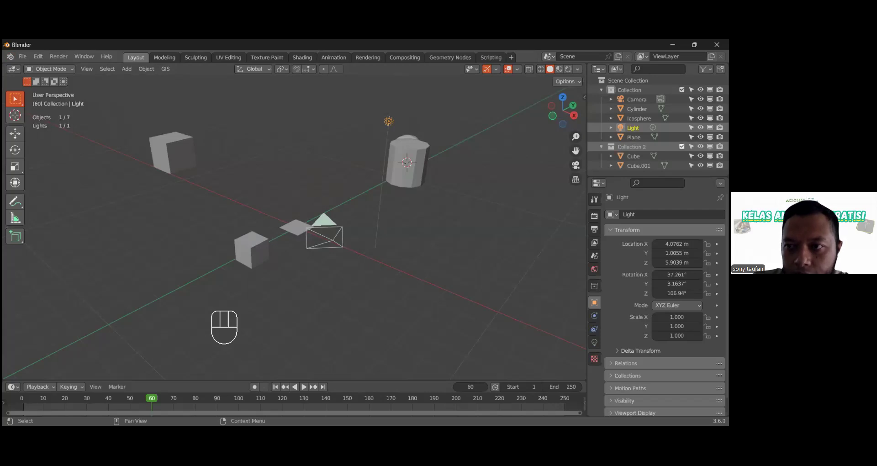
left_click(700, 147)
left_click(701, 147)
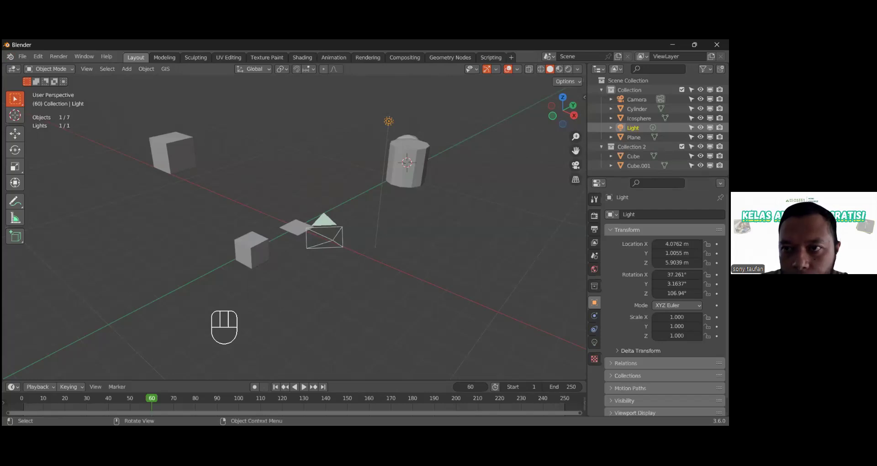
Select the cylinder and review its location, rotation and scale in its object properties
left_click(616, 69)
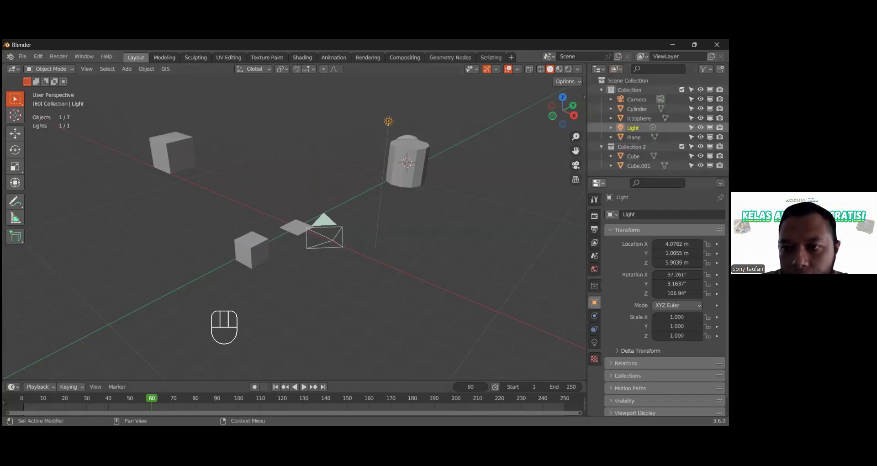
left_click(598, 182)
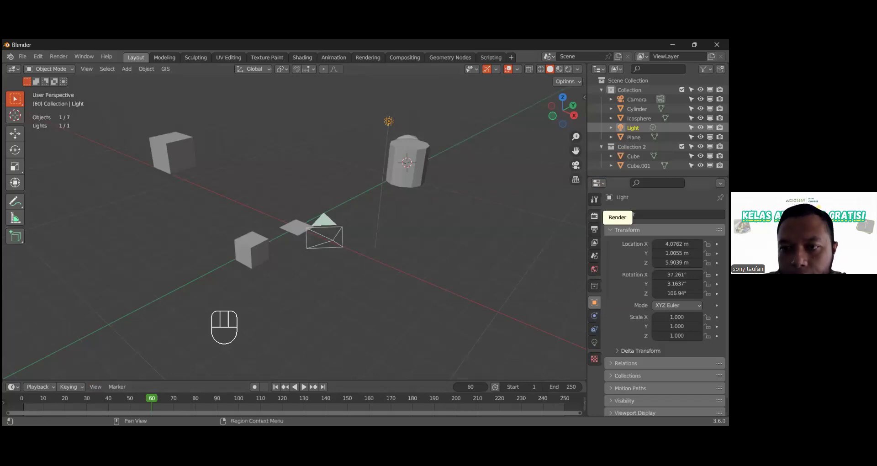
left_click(637, 109)
left_click(594, 316)
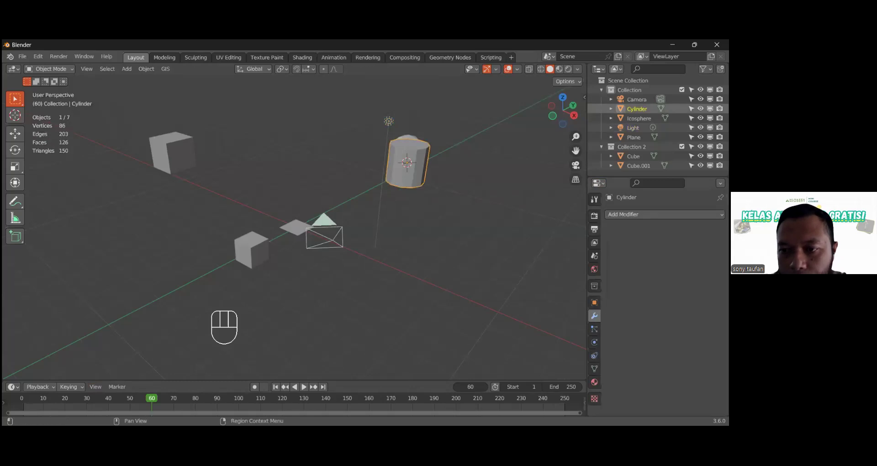
left_click(594, 302)
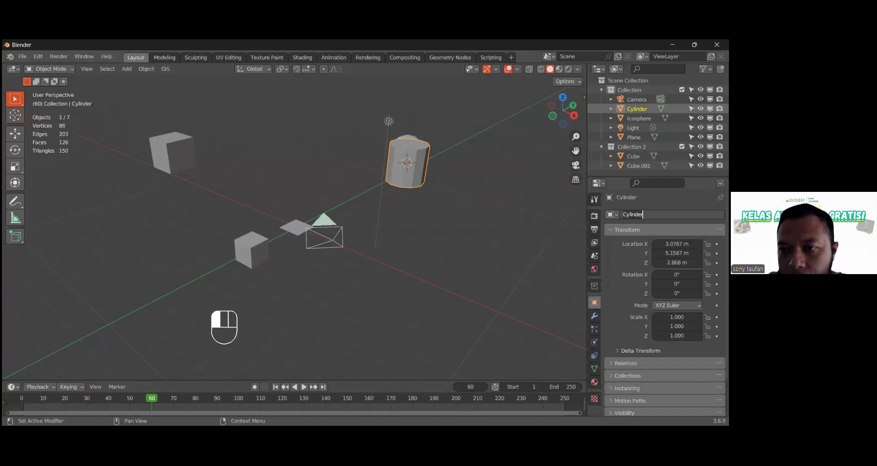
left_click(676, 239)
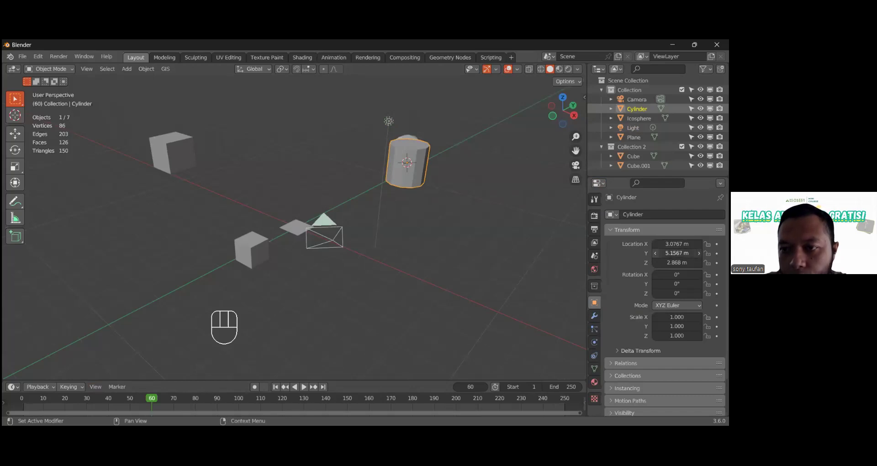
mouse_move(676, 275)
left_mouse_down()
mouse_move(656, 274)
mouse_move(677, 274)
left_mouse_up()
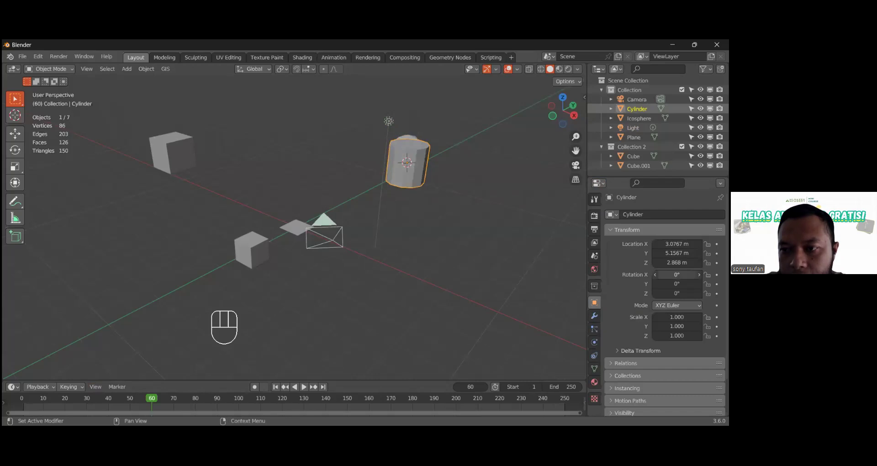
mouse_move(677, 317)
left_mouse_down()
mouse_move(685, 317)
mouse_move(669, 317)
mouse_move(676, 317)
left_mouse_up()
scroll(677, 317, "down", 3)
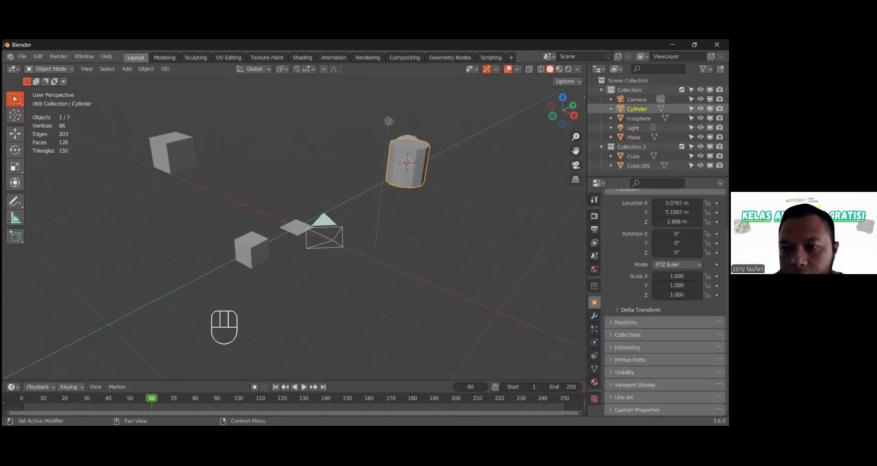
scroll(676, 317, "up", 3)
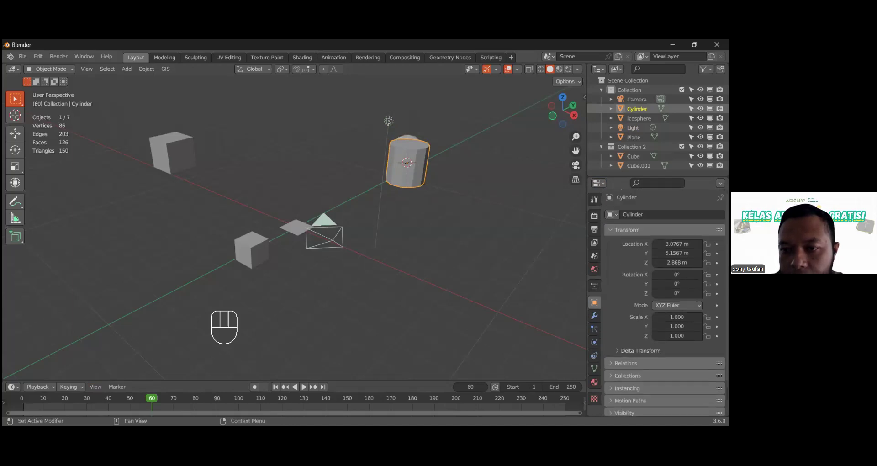
Review the modifiers available for the cylinder without adding one
left_click(594, 315)
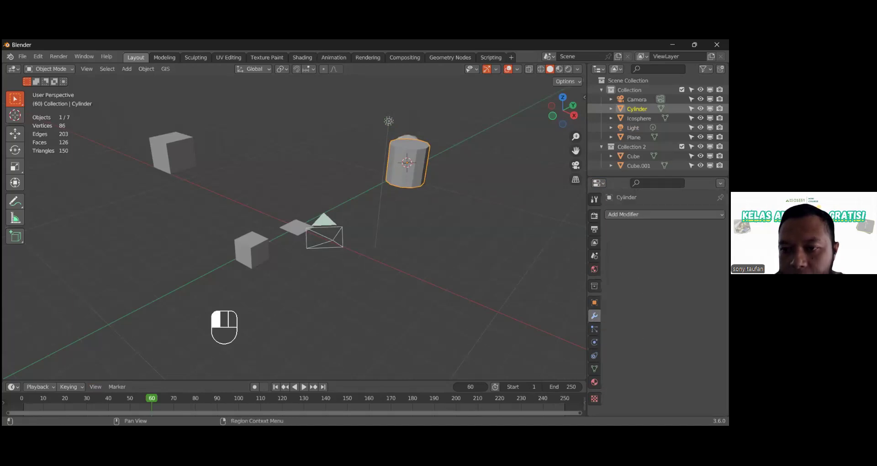
left_click(649, 214)
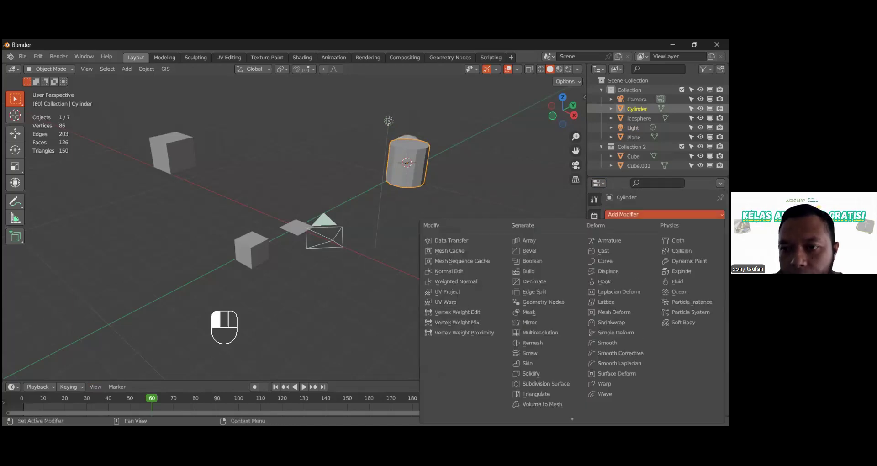
key("Down")
key("Down")
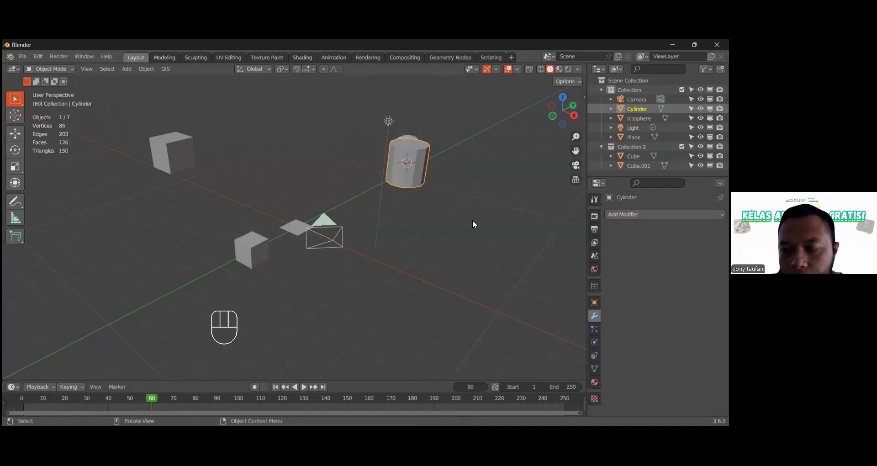
left_click(648, 214)
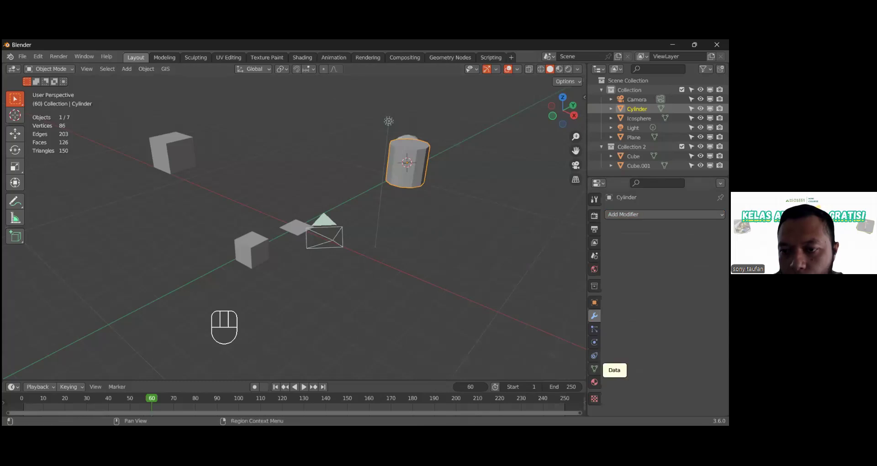
Create a new material for the cylinder and set its base color to blue
left_click(594, 381)
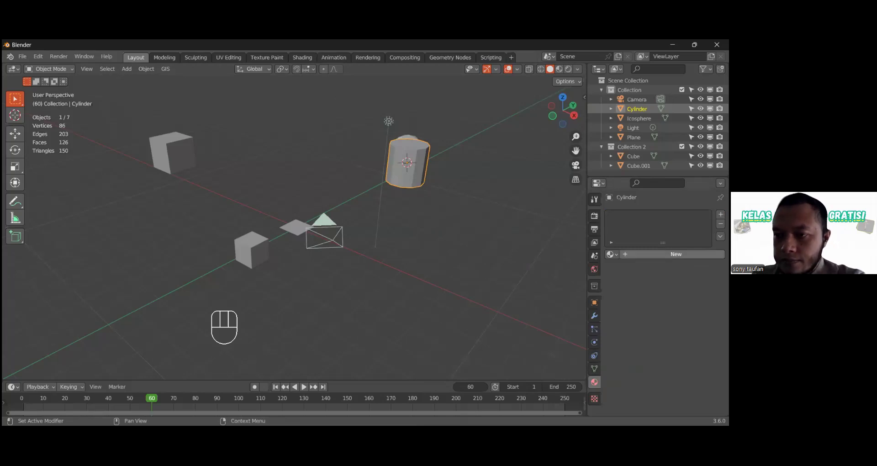
left_click(676, 254)
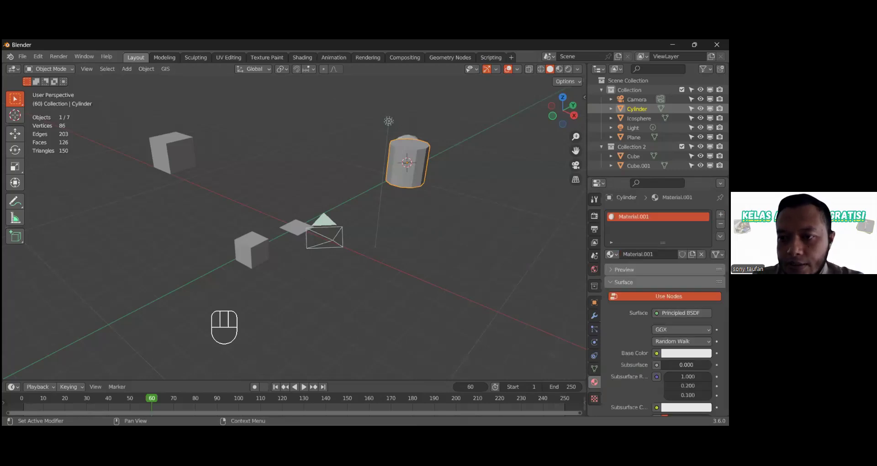
left_click(686, 353)
left_click(696, 240)
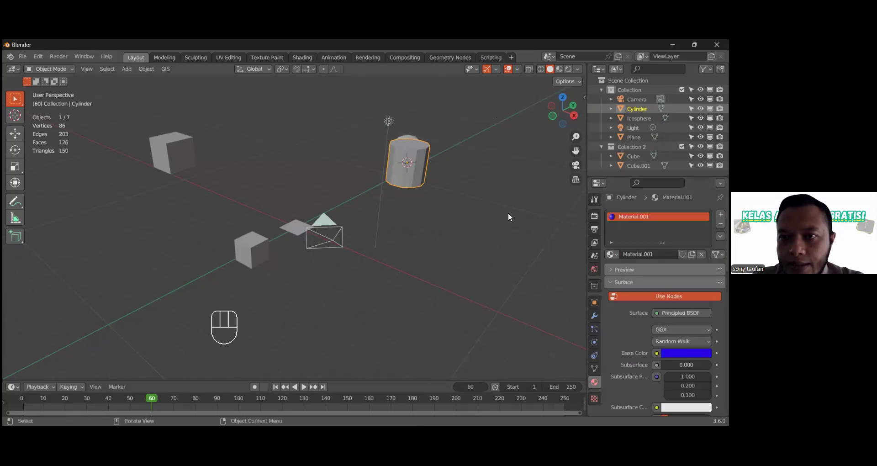
Show the viewport in Material Preview shading, compare it with Solid shading, and return to Material Preview
left_click(561, 69)
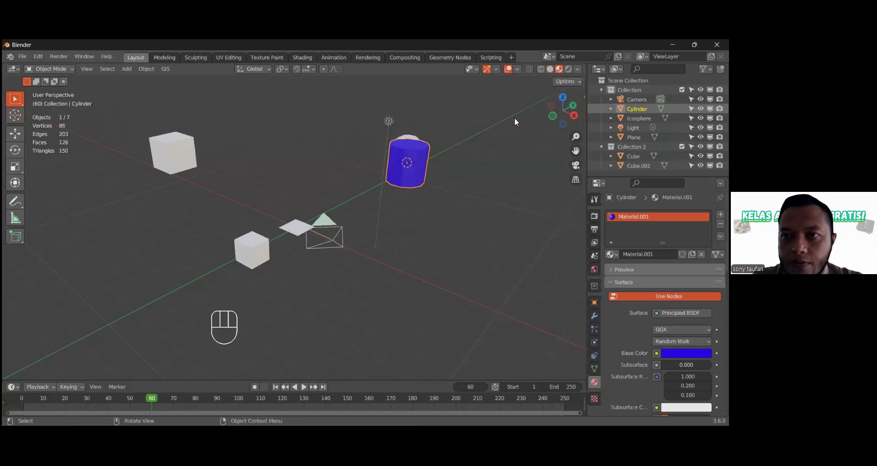
left_click(550, 69)
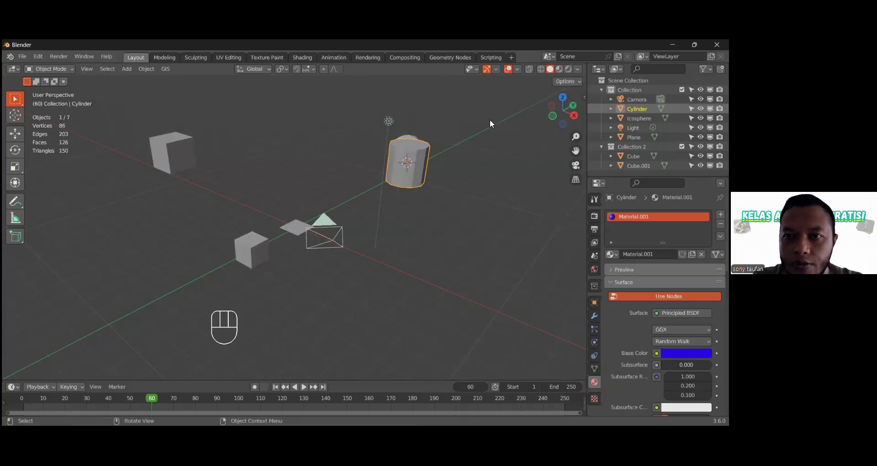
left_click(560, 69)
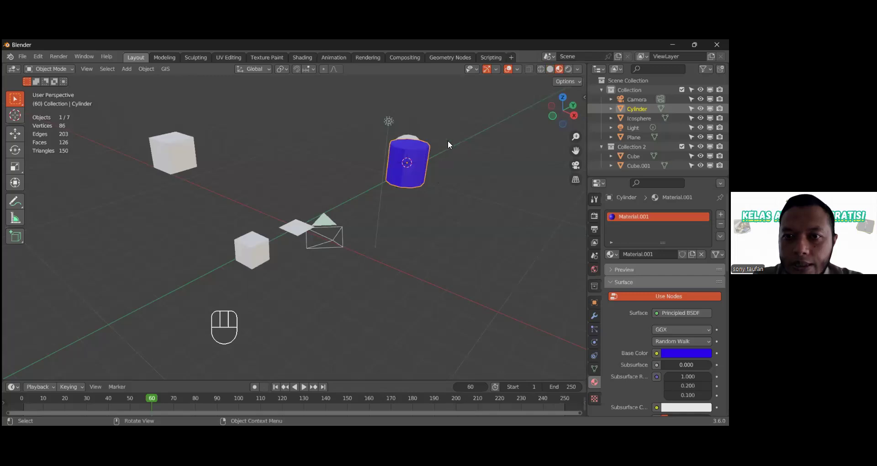
Change the base color of the cylinder's material to green
left_click(686, 353)
left_click(669, 241)
left_click(639, 230)
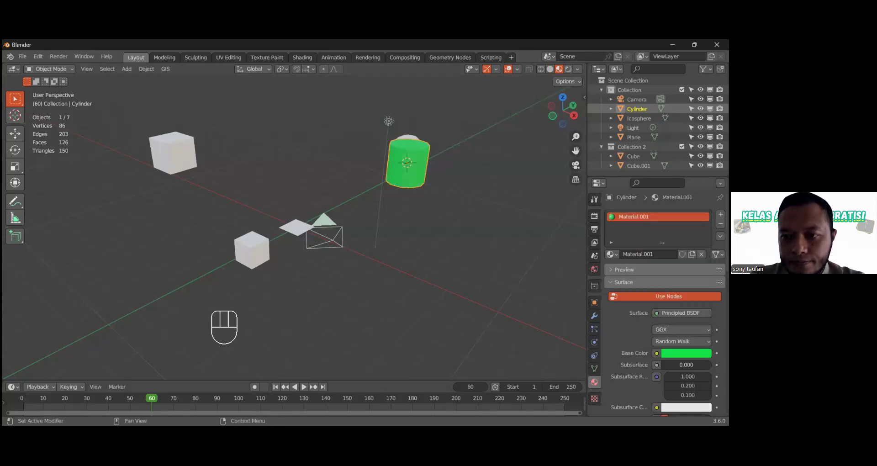
Set the cylinder material's Metallic to 0.200 and Specular to 0.614
scroll(681, 329, "down", 5)
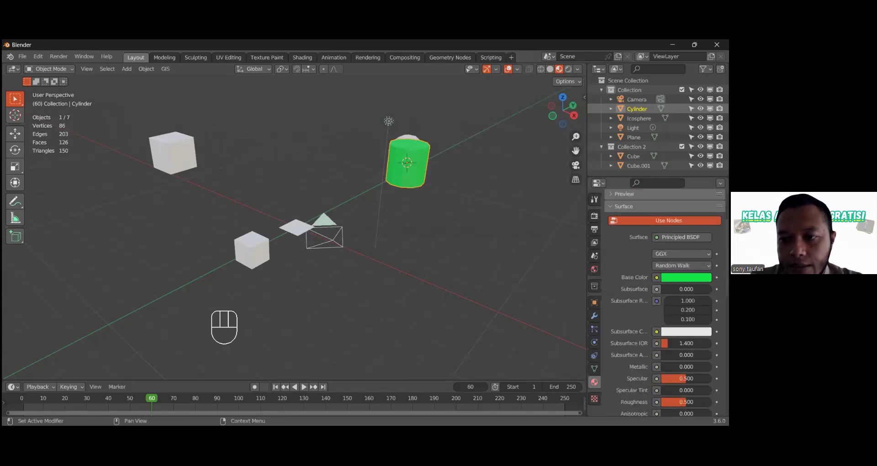
scroll(658, 297, "down", 2)
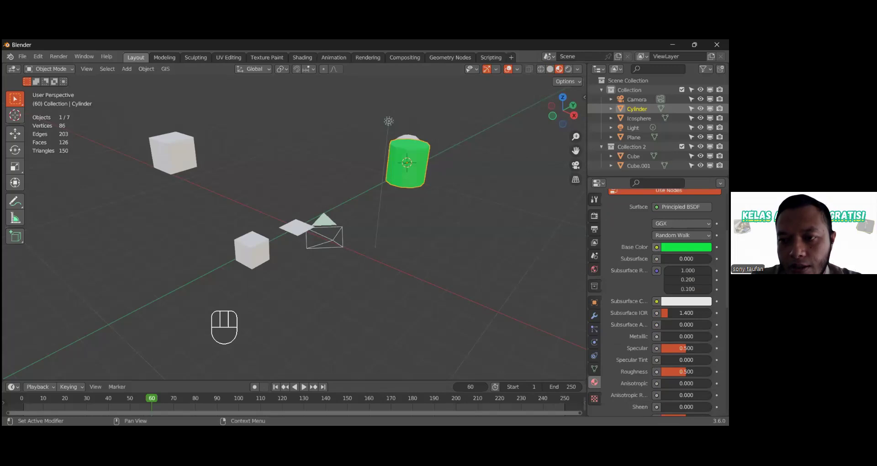
left_click_drag(588, 228, 562, 228)
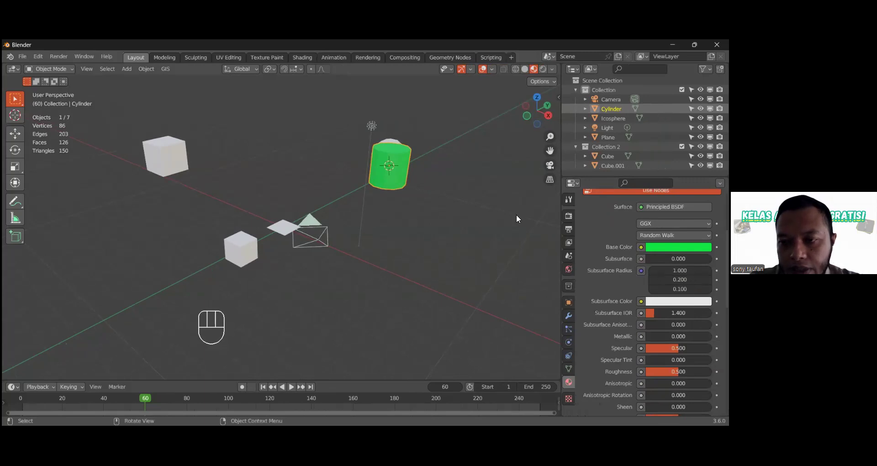
left_click(679, 336)
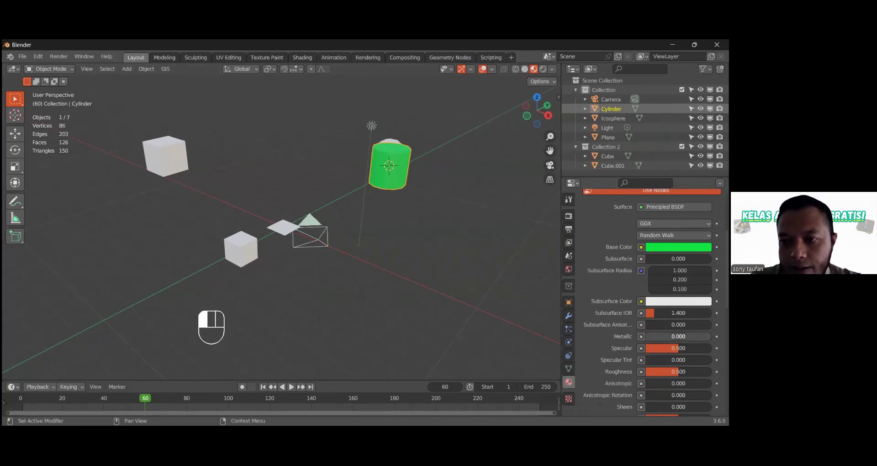
mouse_move(678, 336)
left_mouse_down()
mouse_move(671, 337)
mouse_move(687, 348)
left_mouse_up()
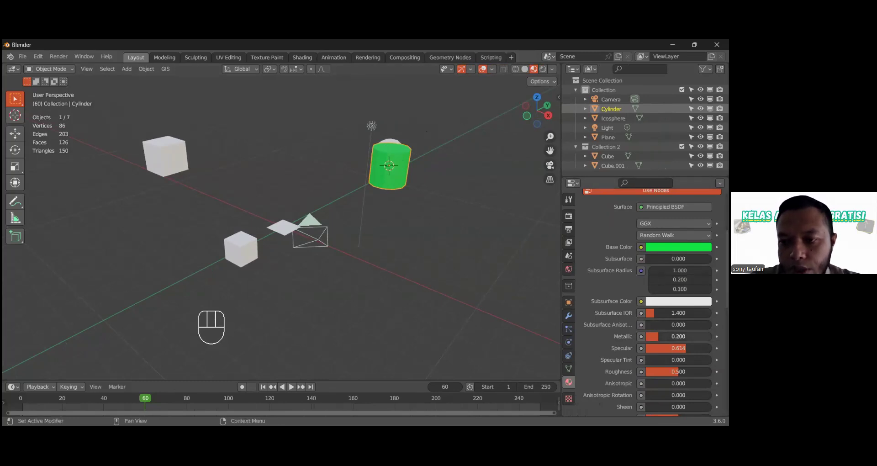
Lower the cylinder material's Roughness to 0.129 while checking the reflections up close
scroll(685, 338, "down", 1)
left_click_drag(678, 357, 649, 356)
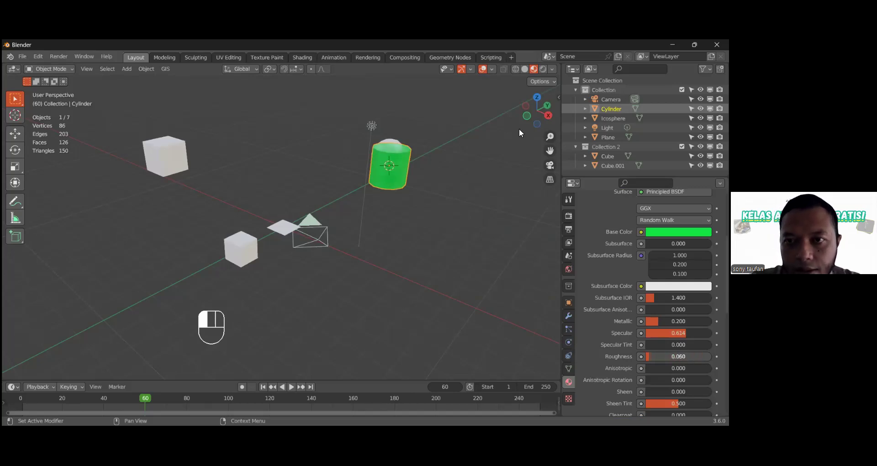
scroll(520, 130, "up", 4)
left_click_drag(552, 150, 512, 250)
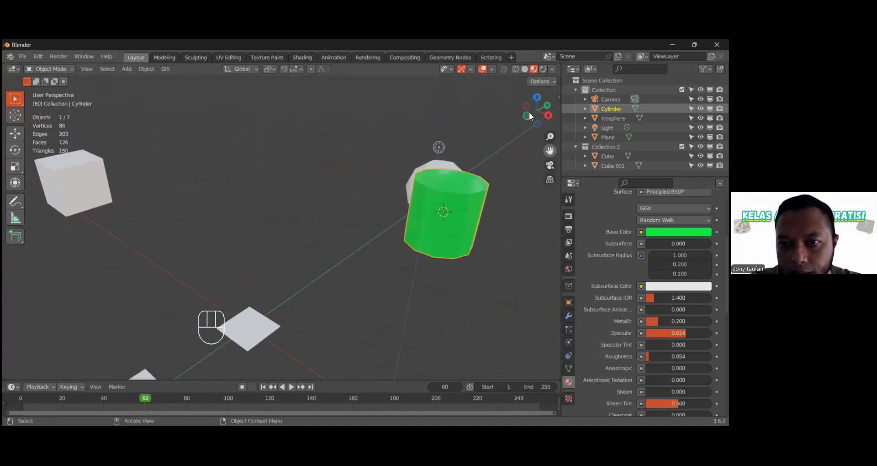
scroll(529, 116, "up", 2)
mouse_move(550, 150)
left_mouse_down()
mouse_move(439, 171)
mouse_move(540, 163)
left_mouse_up()
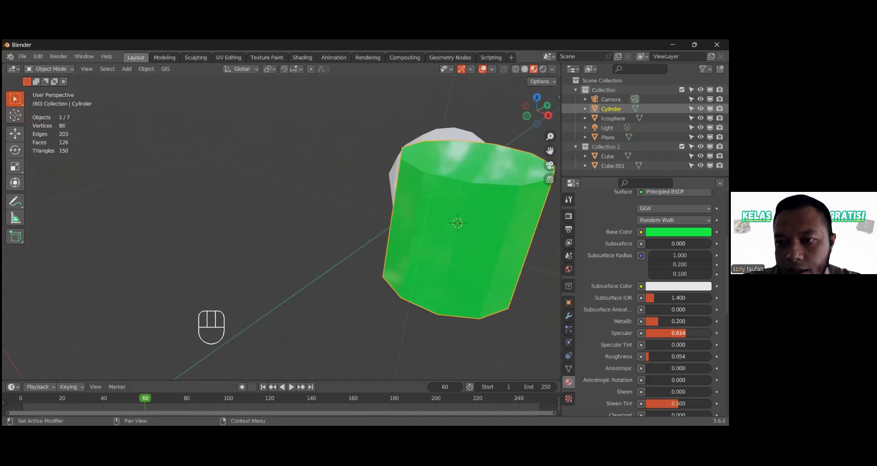
mouse_move(653, 357)
left_mouse_down()
mouse_move(688, 356)
mouse_move(654, 357)
left_mouse_up()
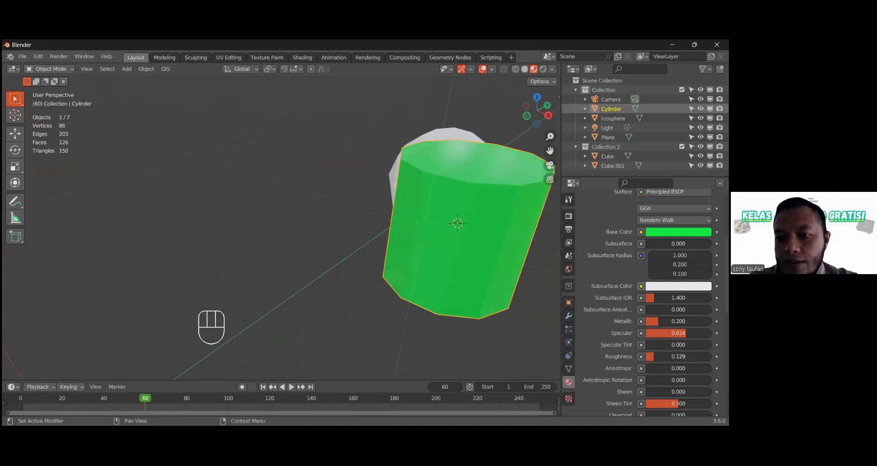
Review the remaining surface properties of the cylinder's material
scroll(653, 320, "down", 4)
scroll(679, 284, "down", 3)
scroll(679, 283, "down", 2)
scroll(676, 319, "up", 5)
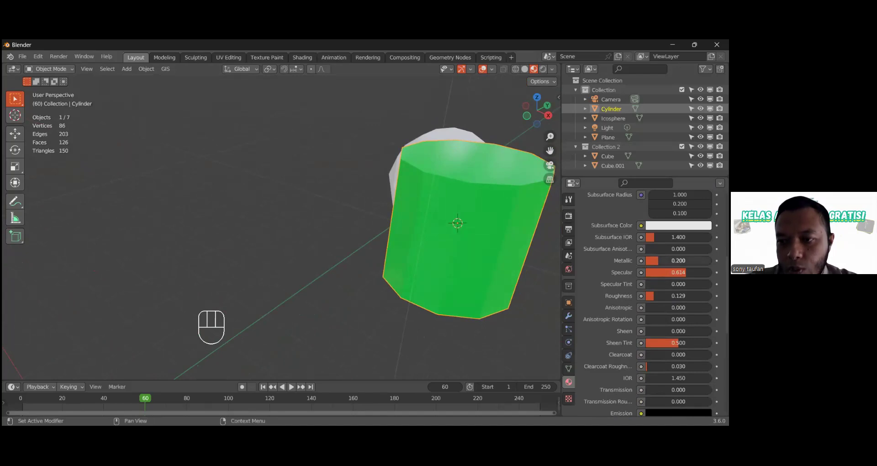
scroll(678, 302, "up", 3)
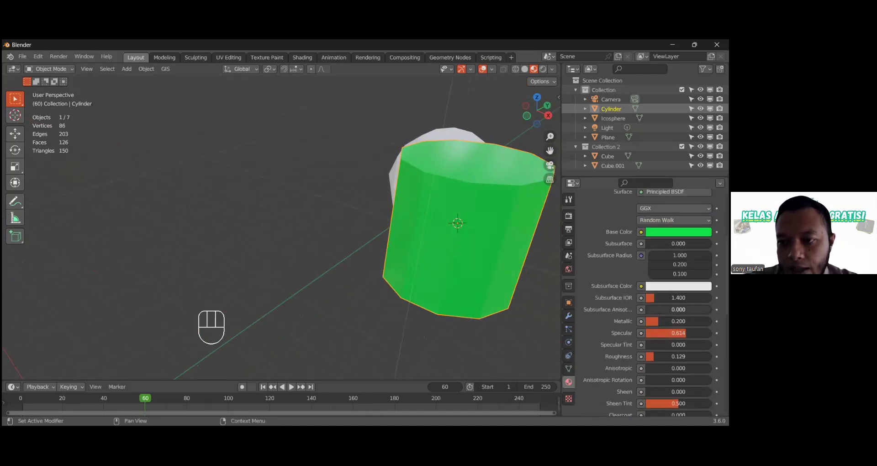
scroll(690, 329, "down", 1)
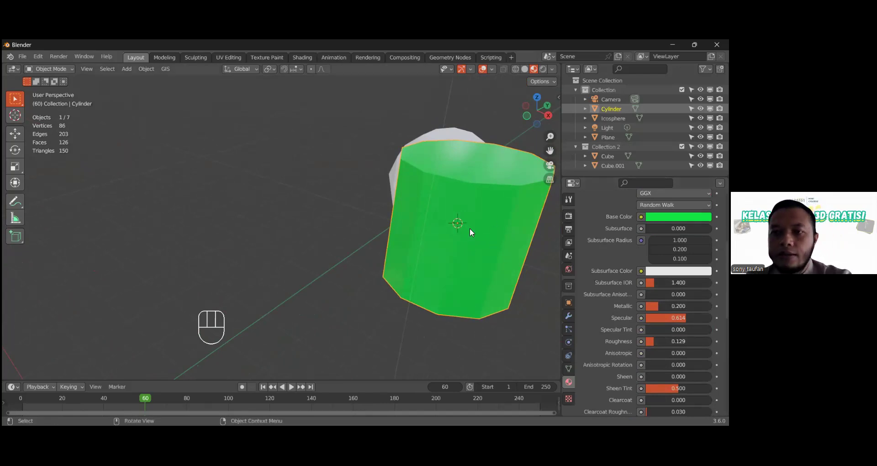
scroll(423, 265, "down", 5)
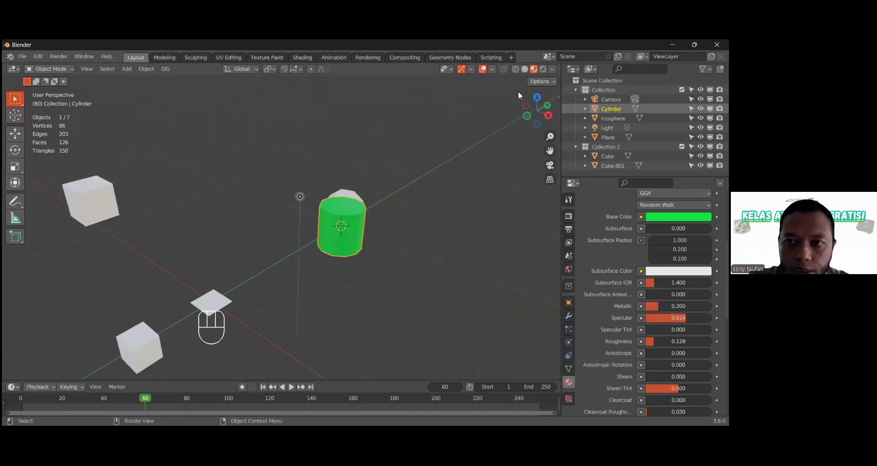
Select every object in the scene except the camera and delete them
left_click(379, 301)
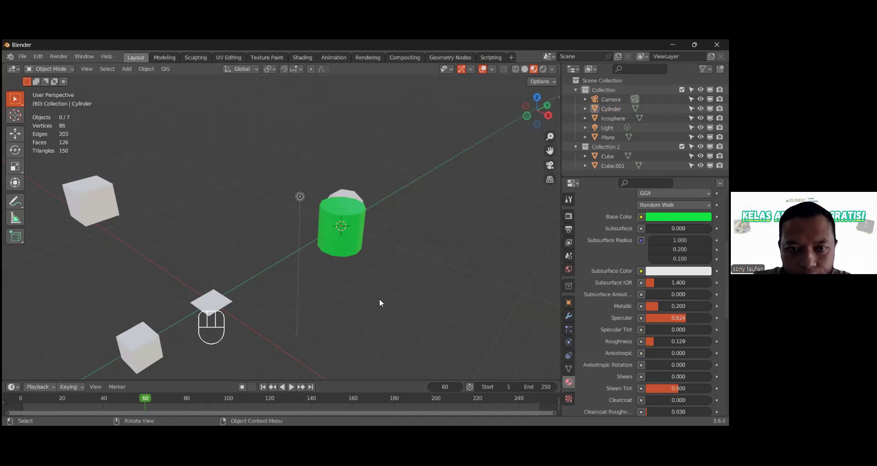
left_click_drag(365, 300, 318, 260, "alt")
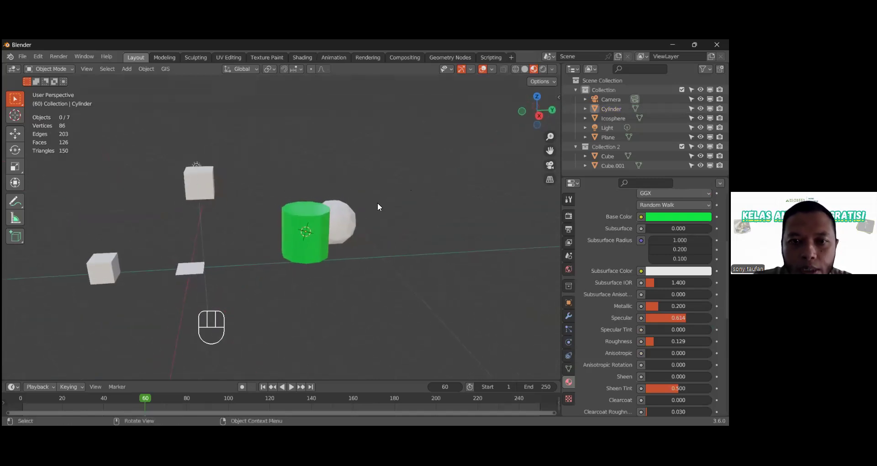
left_click(309, 231)
left_click_drag(362, 300, 69, 149)
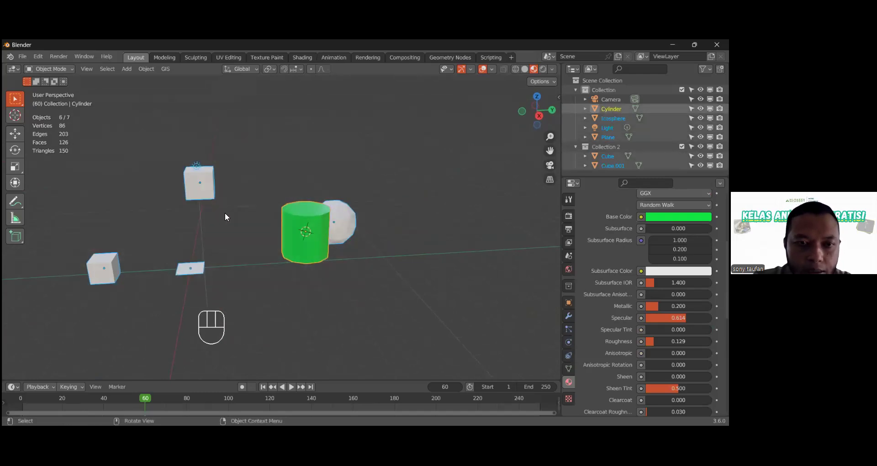
key("x")
Add a new cube mesh to the emptied scene
left_click_drag(184, 214, 263, 257, "alt")
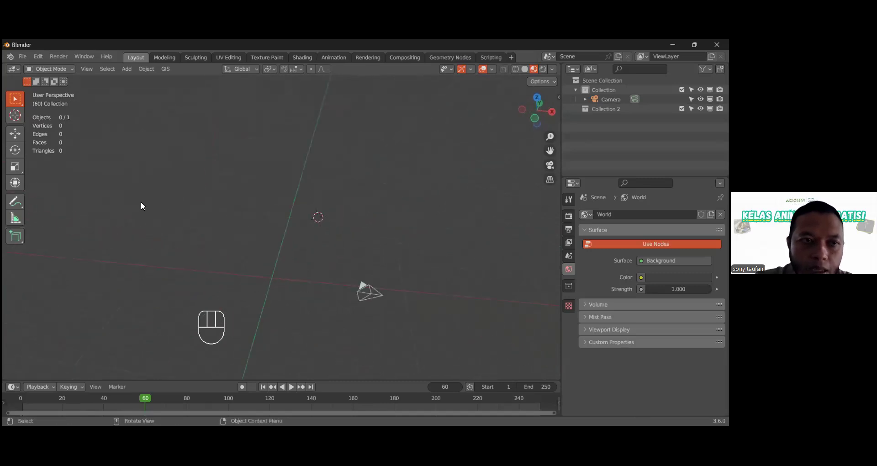
left_click(126, 69)
mouse_move(155, 80)
left_click(217, 89)
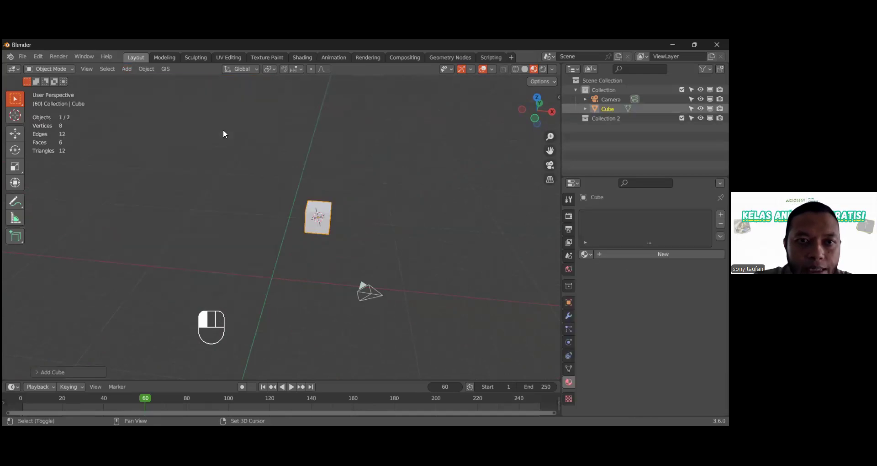
scroll(337, 216, "up", 2)
left_click_drag(336, 217, 274, 212, "alt")
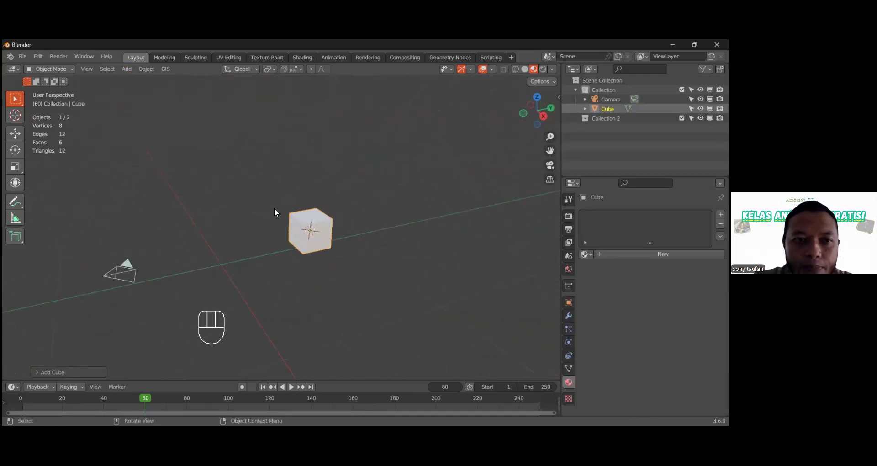
Scale the cube flat along Z and stretch it along Y into a thin tabletop
left_click(15, 166)
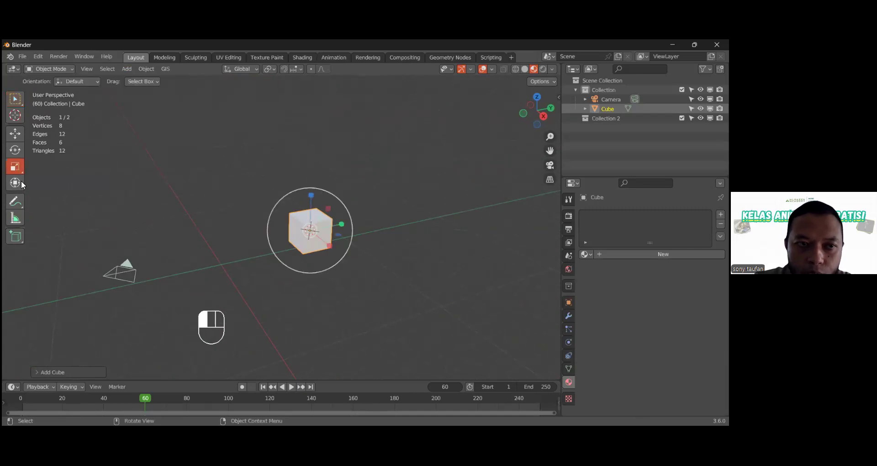
left_click(312, 196)
left_click_drag(312, 197, 316, 223)
middle_click_drag(328, 240, 303, 240)
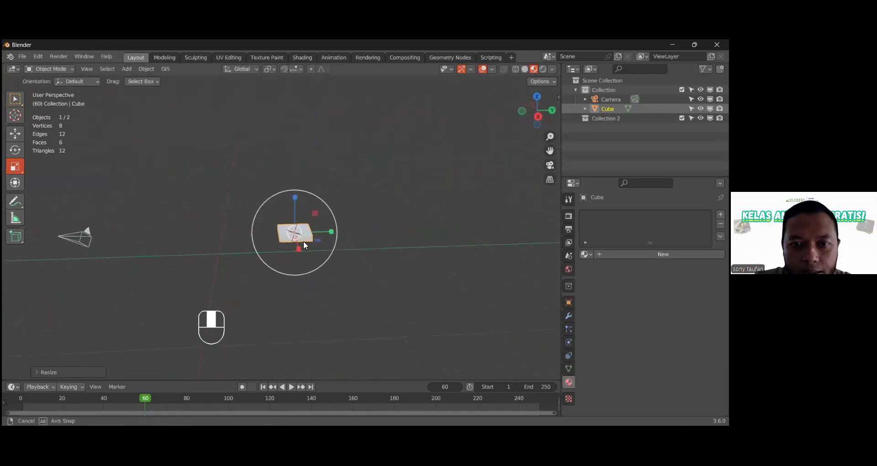
left_click_drag(331, 229, 369, 231)
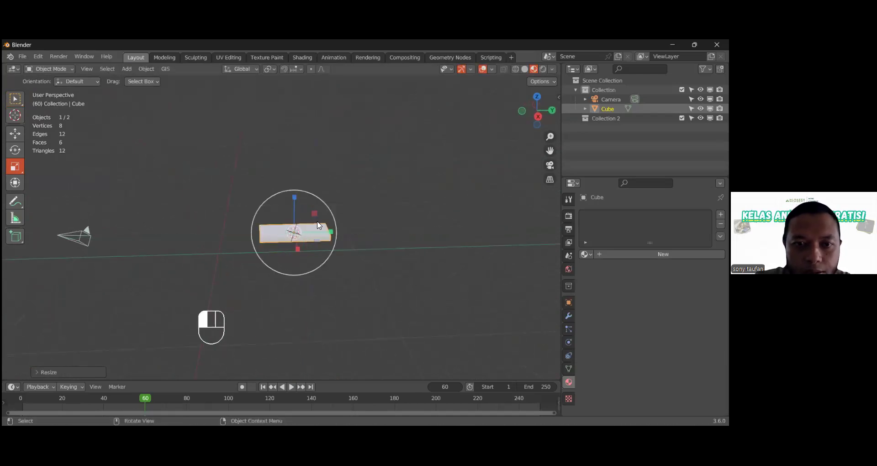
left_click_drag(293, 197, 298, 214)
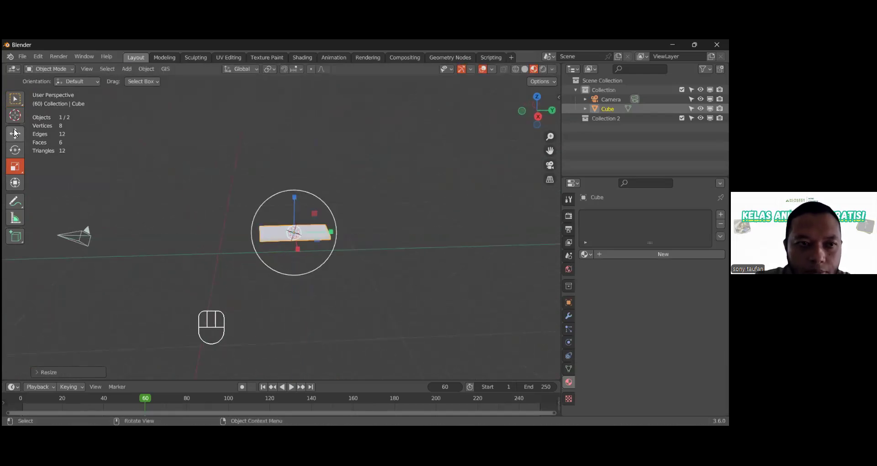
Add a second cube at the tabletop's center and scale it into a slim table leg, elongated along Z
left_click(126, 69)
left_click(216, 91)
middle_click_drag(280, 259, 318, 235)
key("s")
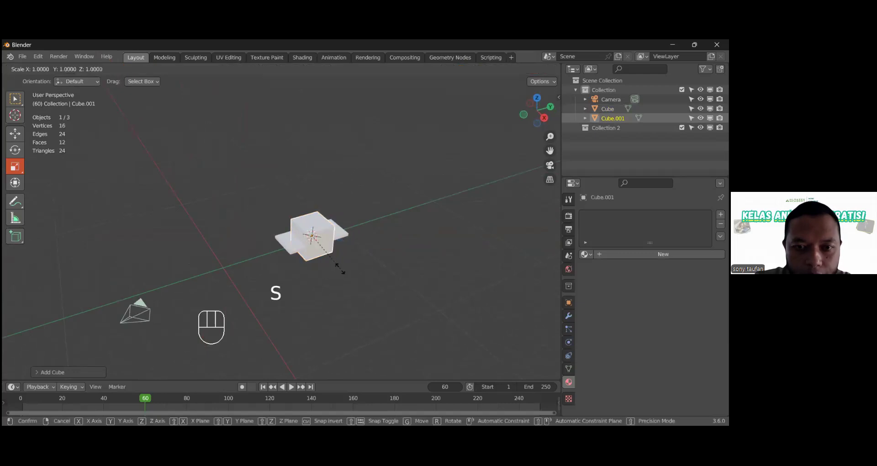
key("z")
left_click(318, 227)
key("s")
key("z")
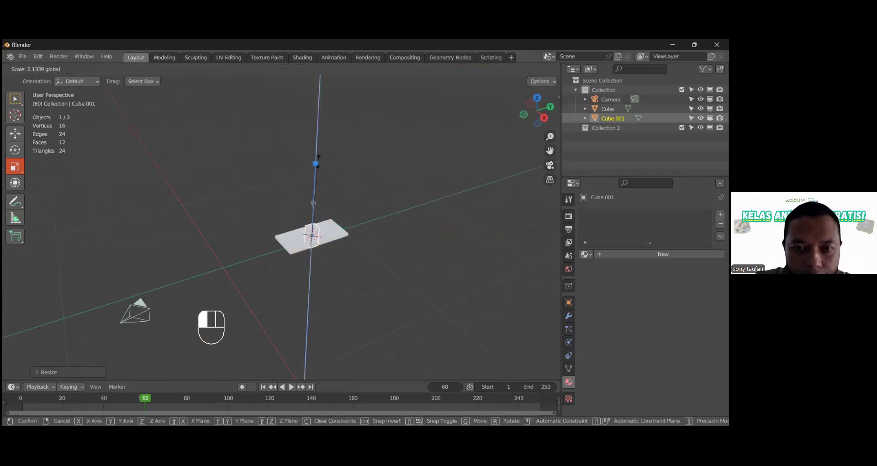
left_click(351, 323)
key("s")
left_click(328, 299)
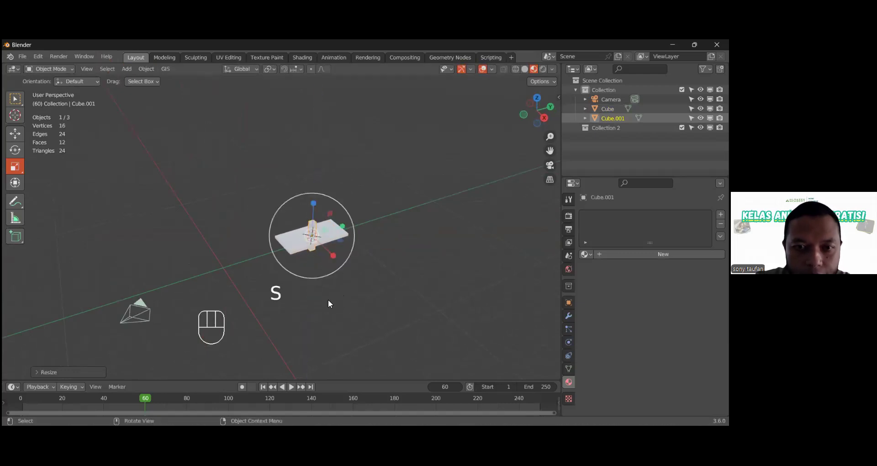
Move the leg beneath one corner of the tabletop so its upper end meets the underside
left_click(16, 133)
left_click_drag(315, 202, 332, 262)
middle_click_drag(332, 270, 354, 254)
left_click_drag(355, 254, 360, 254)
left_click_drag(325, 209, 324, 190)
Check the leg's proportions with the Scale tool and move it along Y closer to the tabletop's end
key("s")
left_click(15, 167)
middle_click_drag(369, 257, 283, 267)
scroll(341, 253, "up", 3)
left_click(359, 225)
left_click(315, 262)
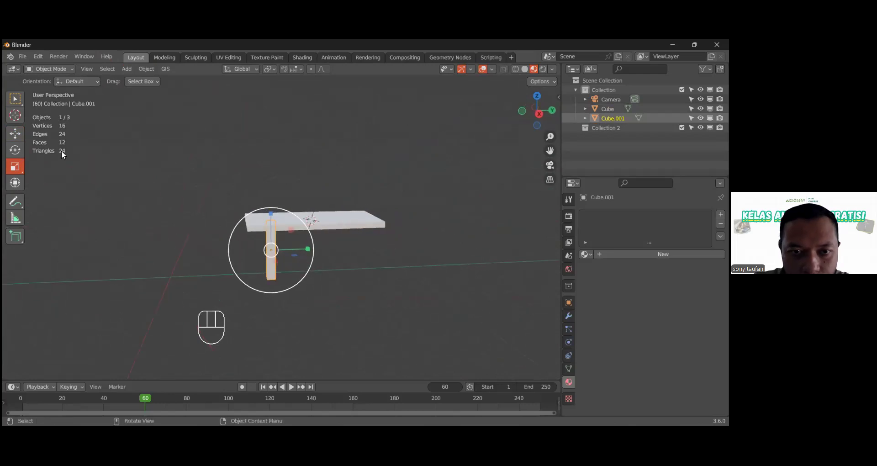
left_click(15, 133)
left_click_drag(304, 257, 297, 257)
Duplicate the leg and place the copy about 1.2 m away along negative X, under the neighboring corner
middle_click_drag(297, 257, 399, 260)
key("shift+d")
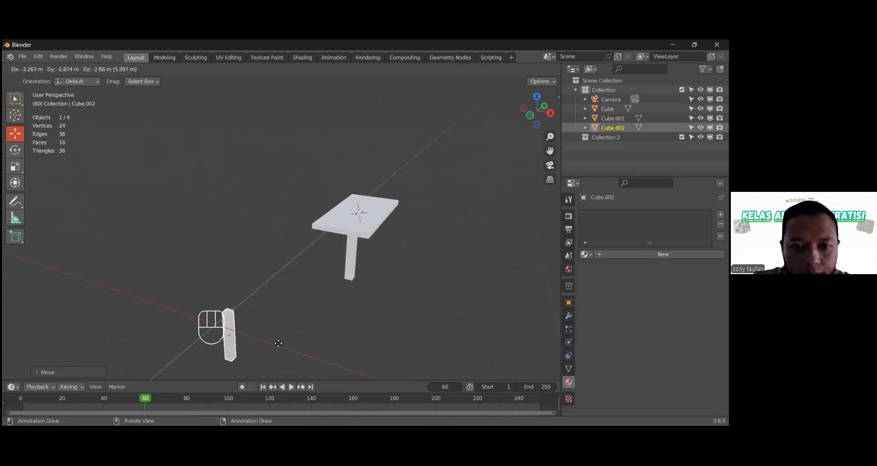
key("x")
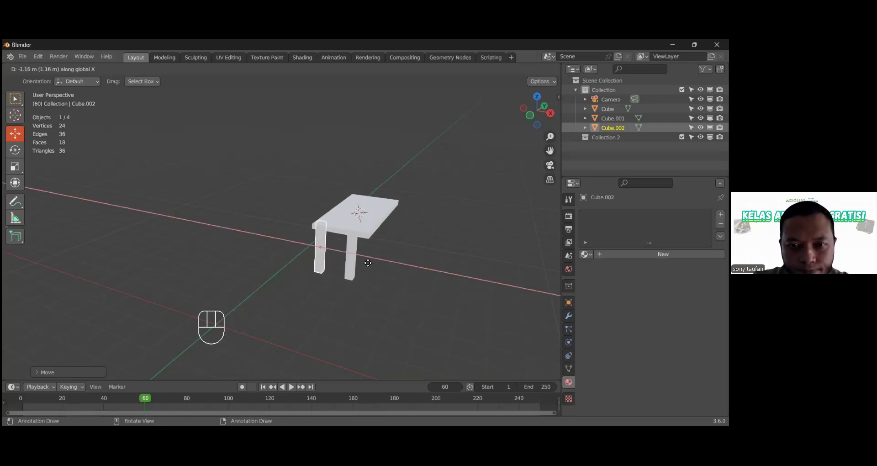
left_click(365, 262)
Move the original leg slightly outward along X toward the tabletop's edge
mouse_move(365, 262)
middle_mouse_down()
mouse_move(372, 254)
mouse_move(359, 250)
middle_mouse_up()
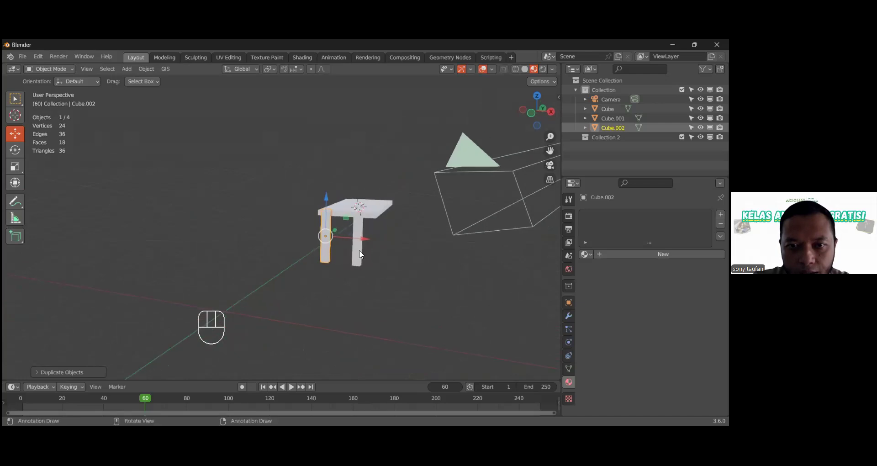
left_click(359, 251)
left_click_drag(383, 247, 391, 247)
Duplicate both legs together along Y to the tabletop's opposite end, and deselect everything
left_click(328, 245, "shift")
middle_click_drag(328, 245, 312, 260)
key("shift+d")
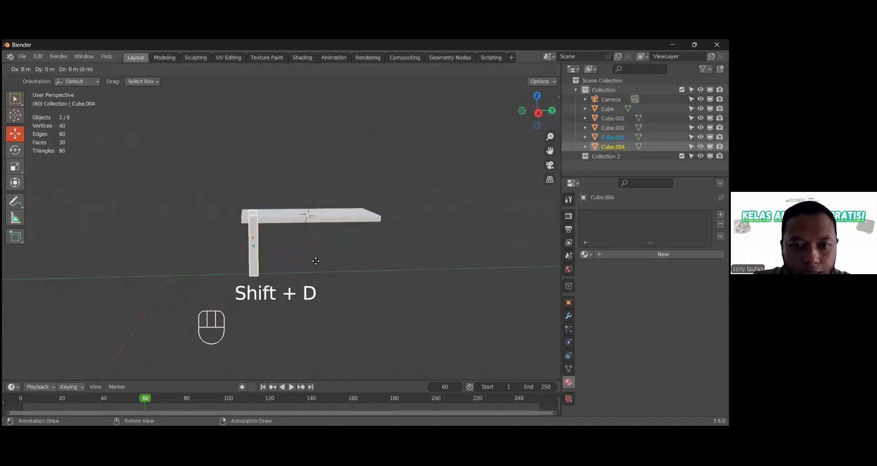
key("y")
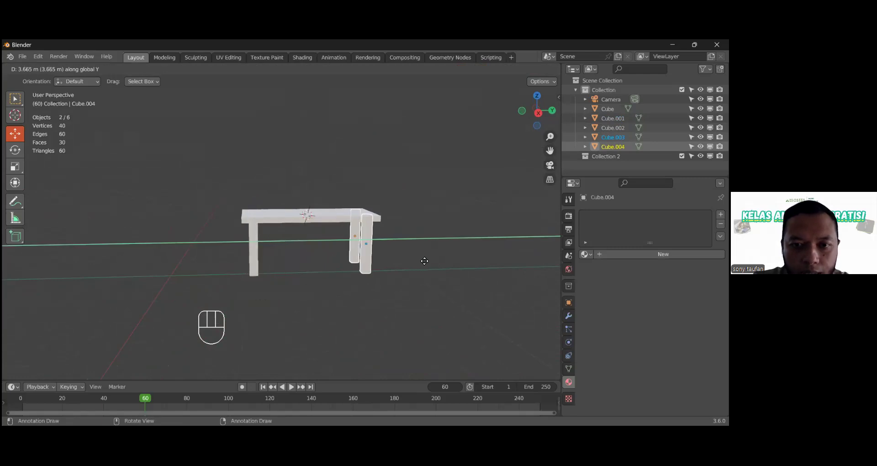
left_click(413, 273)
left_click(348, 278)
middle_click_drag(348, 278, 308, 271)
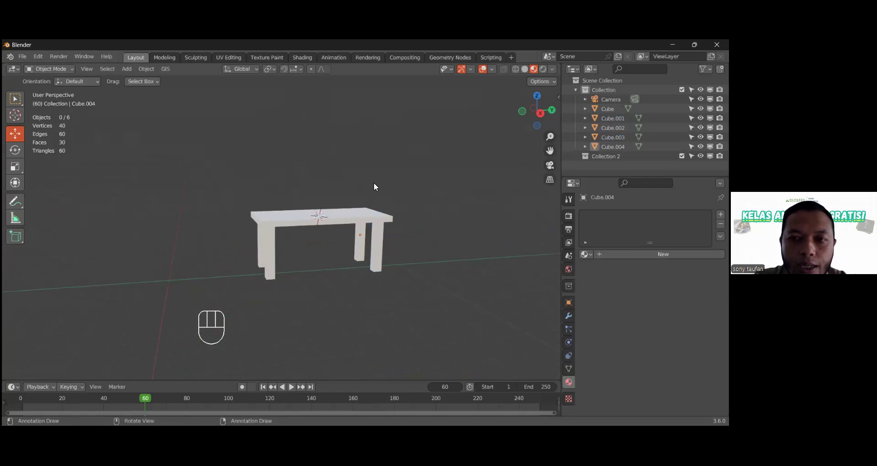
middle_click_drag(423, 175, 374, 167)
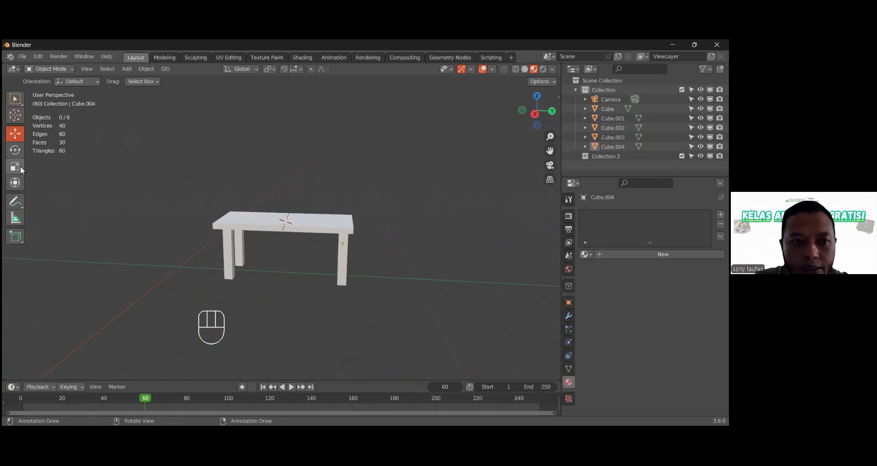
Nudge the front leg at the table's negative Y end slightly outward along Y, and deselect it
middle_click_drag(274, 212, 310, 240)
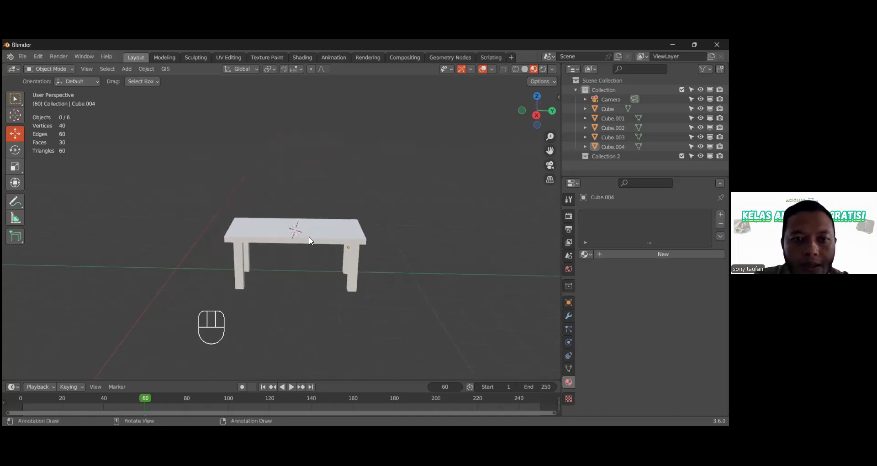
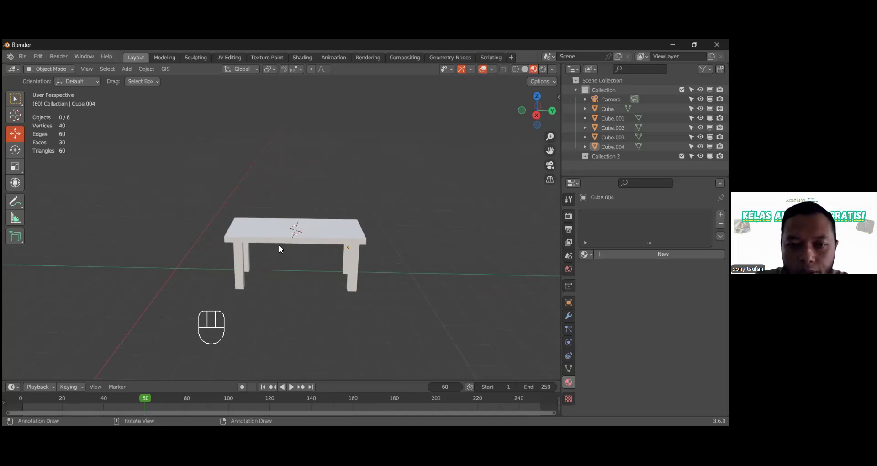
middle_click_drag(293, 261, 280, 267)
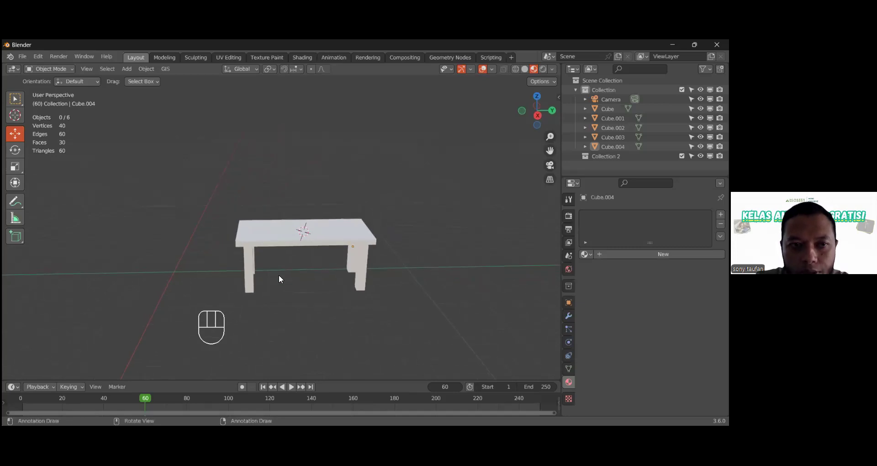
left_click(255, 263)
middle_click_drag(286, 251, 293, 236)
left_click(333, 264)
left_click(318, 254)
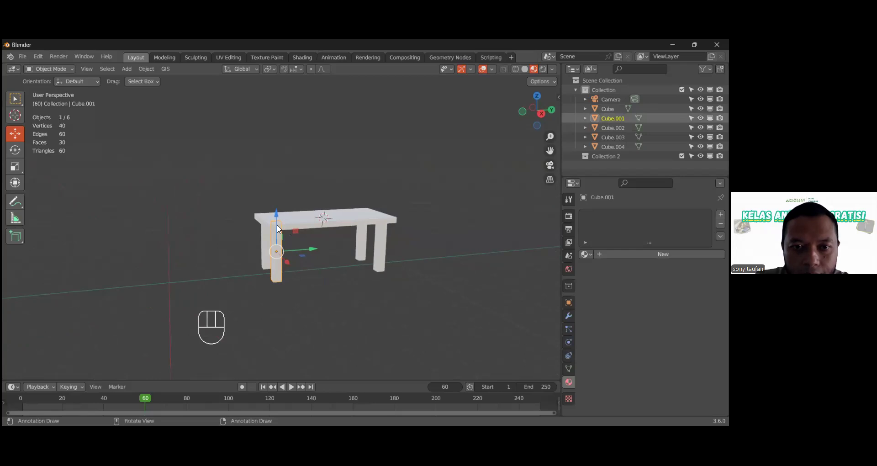
left_click(317, 251)
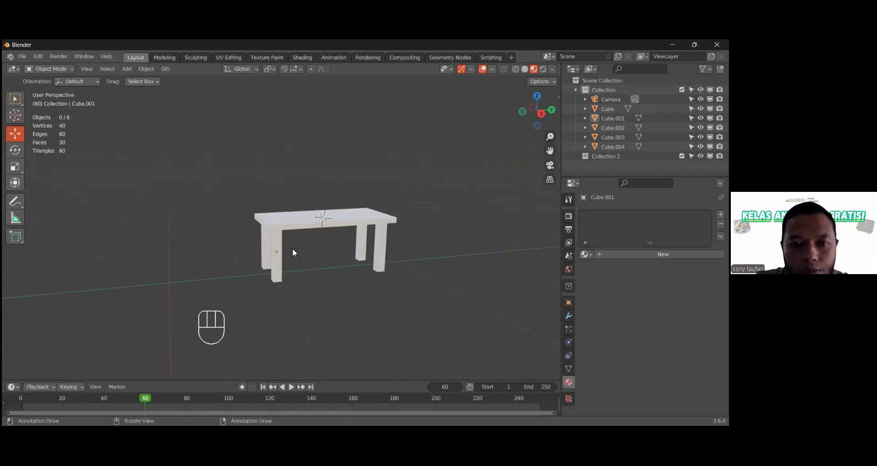
middle_click_drag(291, 248, 270, 245)
left_click(237, 247)
mouse_move(269, 245)
left_mouse_down()
mouse_move(240, 246)
mouse_move(266, 245)
left_mouse_up()
middle_click_drag(274, 249, 312, 262)
left_click(312, 263)
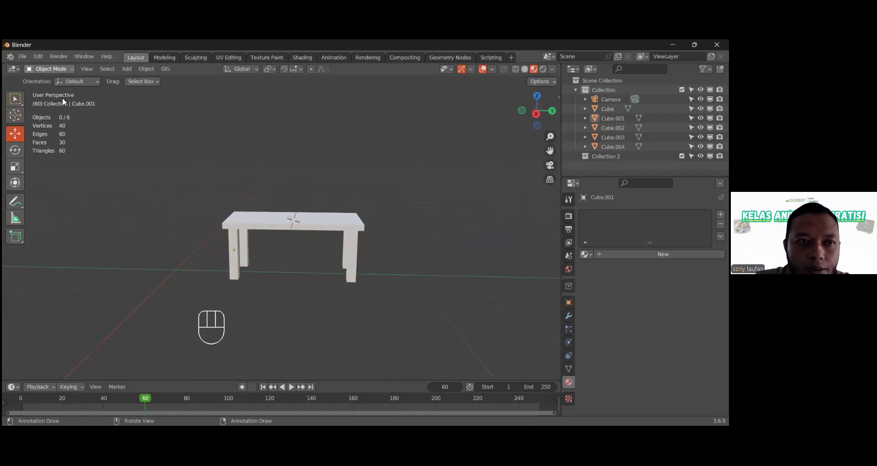
Add a new cube mesh and move it away from the table into open space beside it
left_click(126, 69)
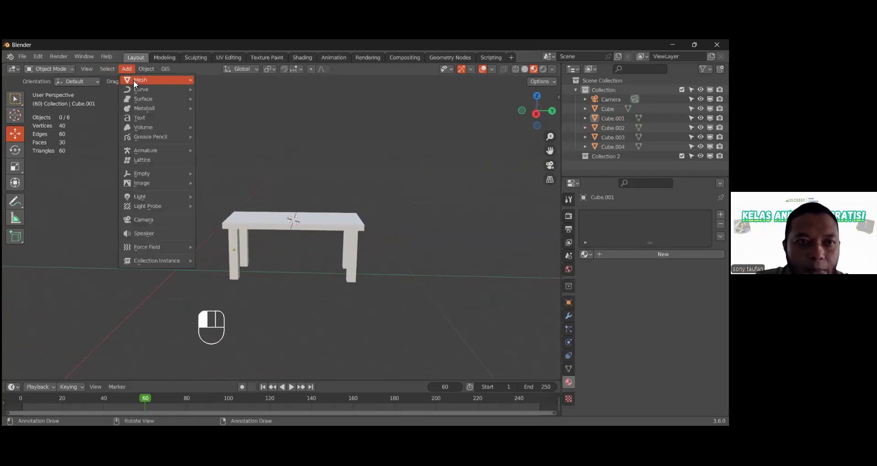
mouse_move(133, 81)
left_click(221, 91)
left_click_drag(287, 222, 164, 235)
middle_click_drag(164, 235, 257, 284)
left_click_drag(277, 288, 187, 229)
middle_click_drag(219, 280, 269, 253)
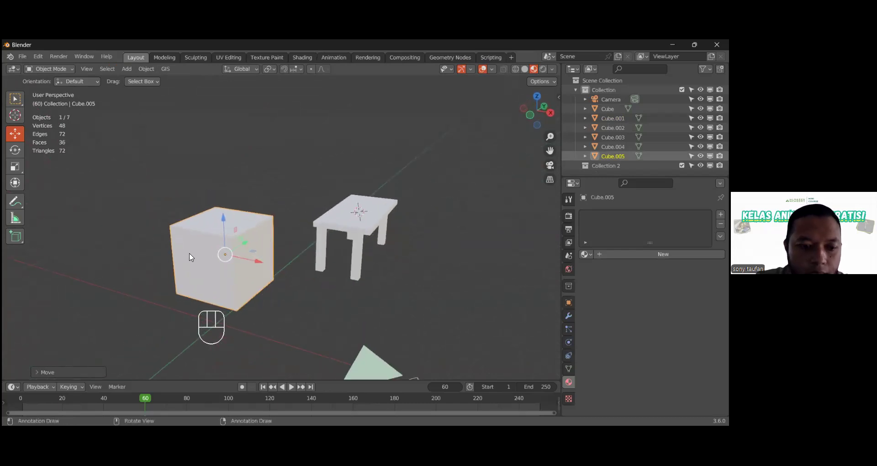
Enter Edit Mode on the new cube and select only its top face
left_click(54, 70)
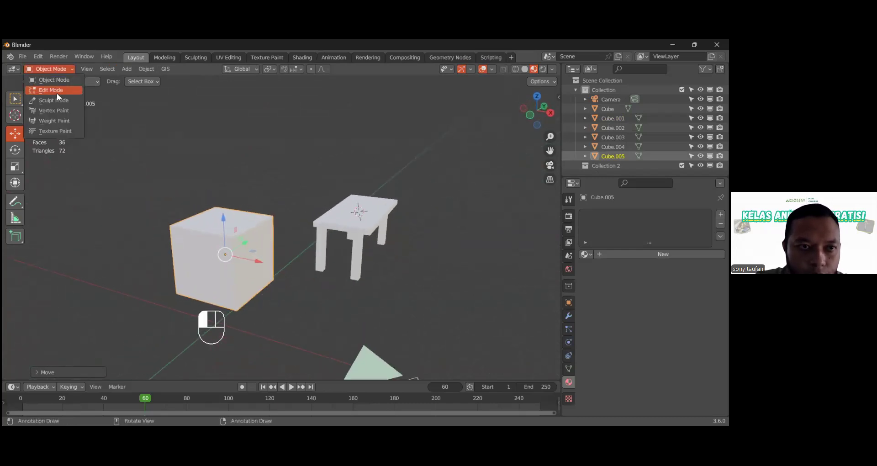
left_click(217, 225)
key("Tab")
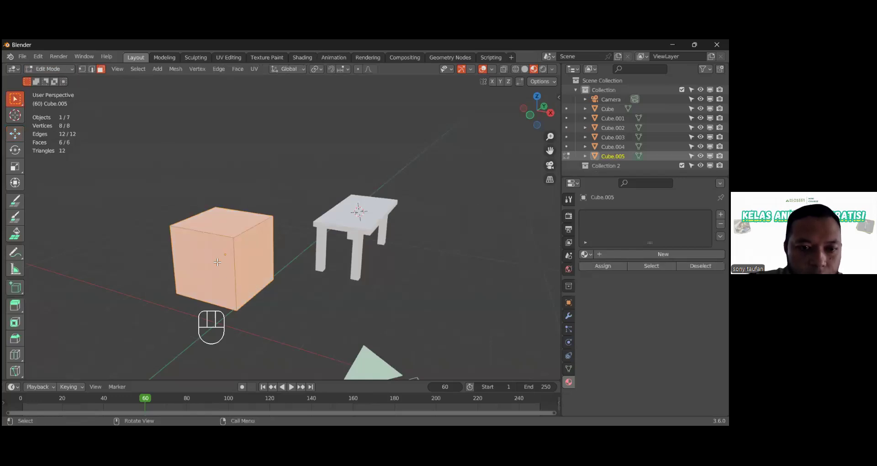
left_click(223, 240)
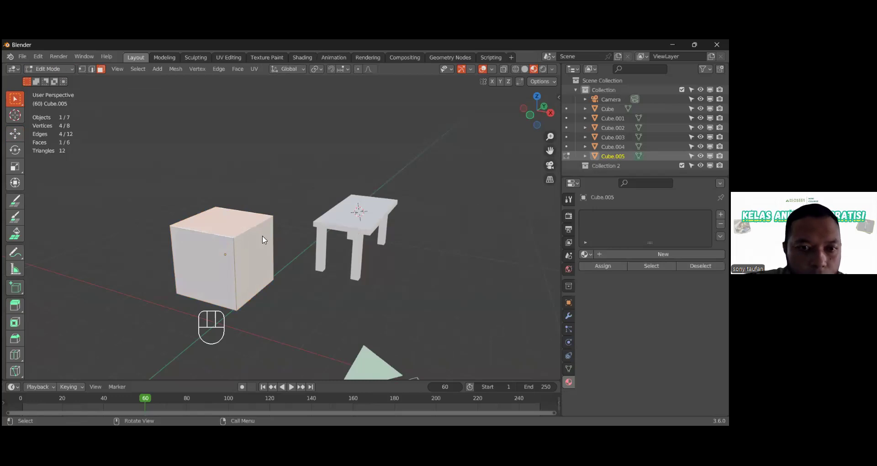
In Object Mode, scale the cube into a thin slab elongated along Y, and return to Edit Mode
key("Tab")
left_click(16, 168)
left_click_drag(244, 242, 280, 185)
left_click_drag(224, 219, 225, 249)
middle_click_drag(232, 280, 205, 239)
left_click_drag(205, 239, 195, 247)
key("Tab")
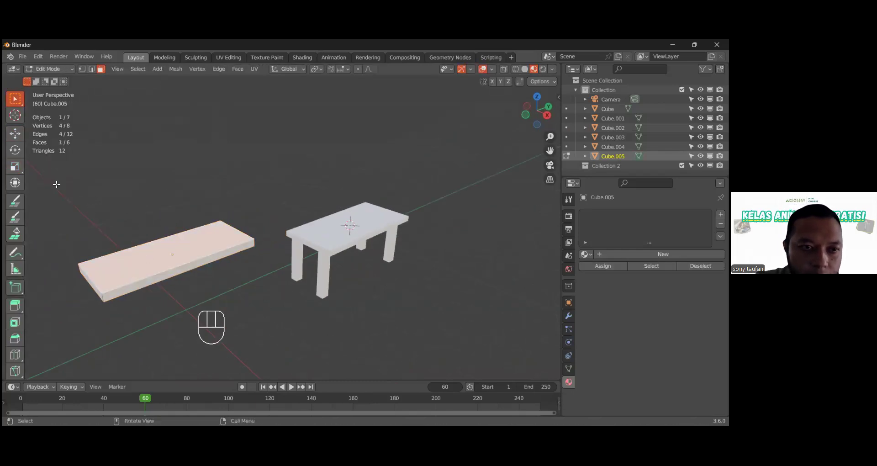
Add one centered loop cut across the slab, splitting its length into two halves
mouse_move(163, 212)
middle_mouse_down()
mouse_move(147, 192)
mouse_move(156, 201)
middle_mouse_up()
middle_click_drag(147, 250, 225, 259)
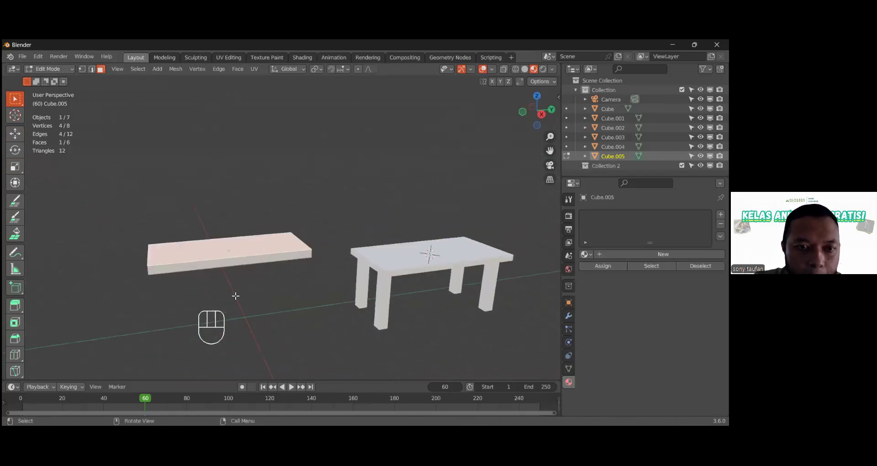
left_click(233, 193)
left_click(222, 250)
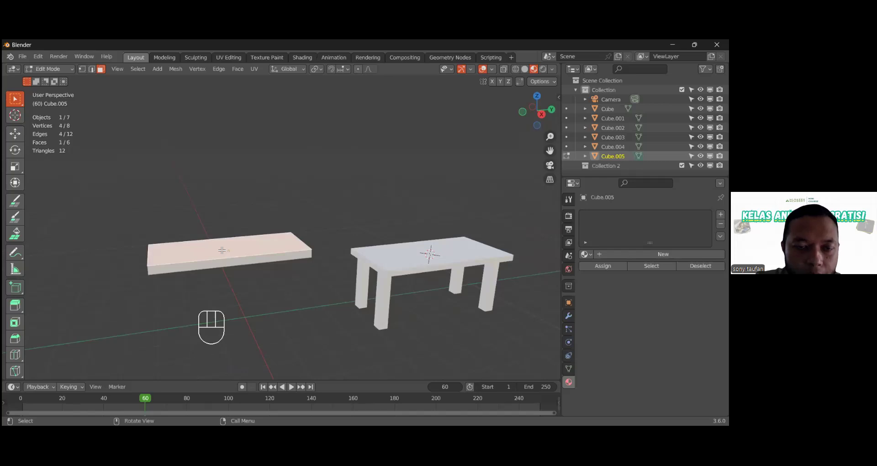
key("ctrl")
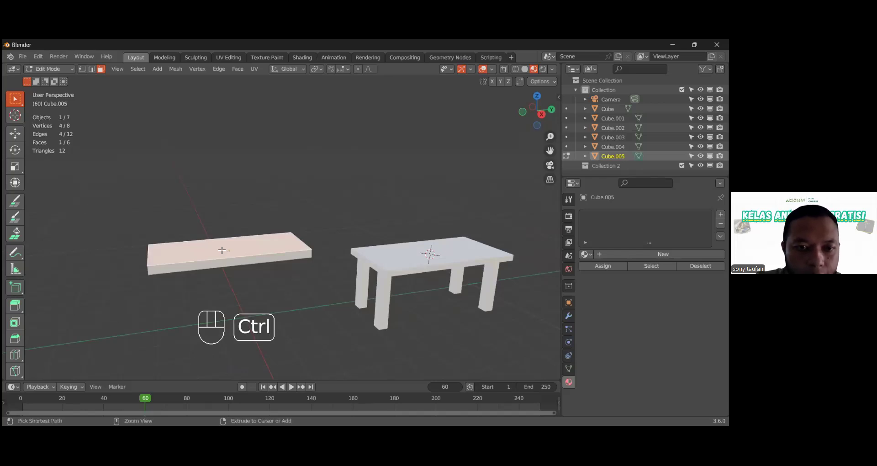
key("ctrl+r")
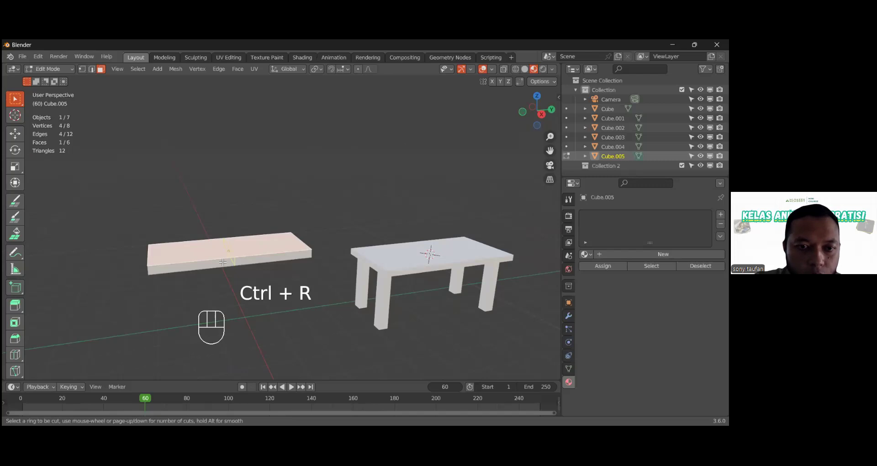
left_click(223, 262)
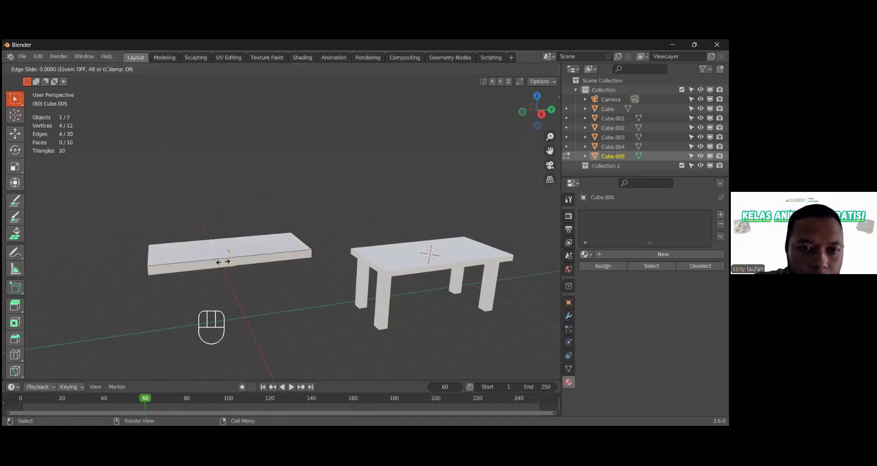
left_click(222, 261)
Select the two halves of the slab's top face in turn to examine how the loop cut divides it
left_click(197, 256)
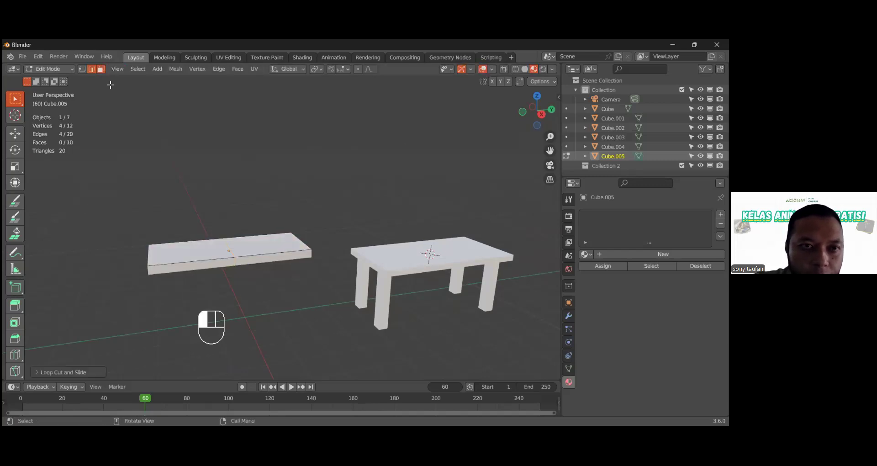
left_click(197, 255)
left_click(265, 247)
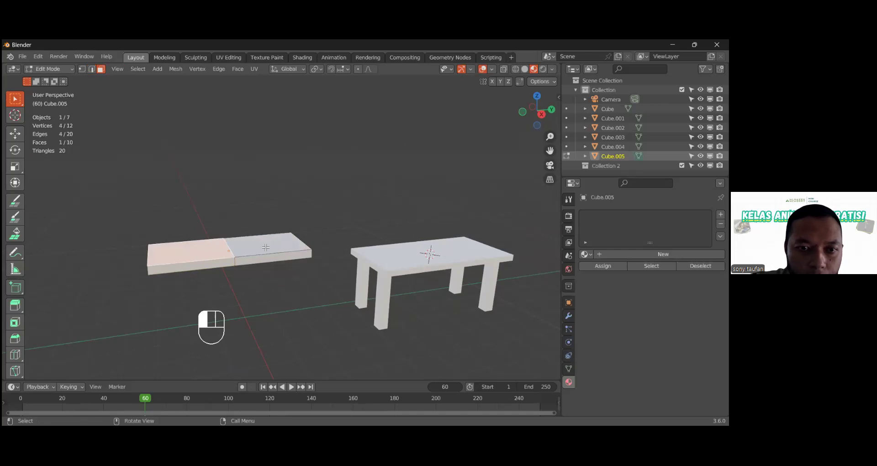
left_click(194, 248)
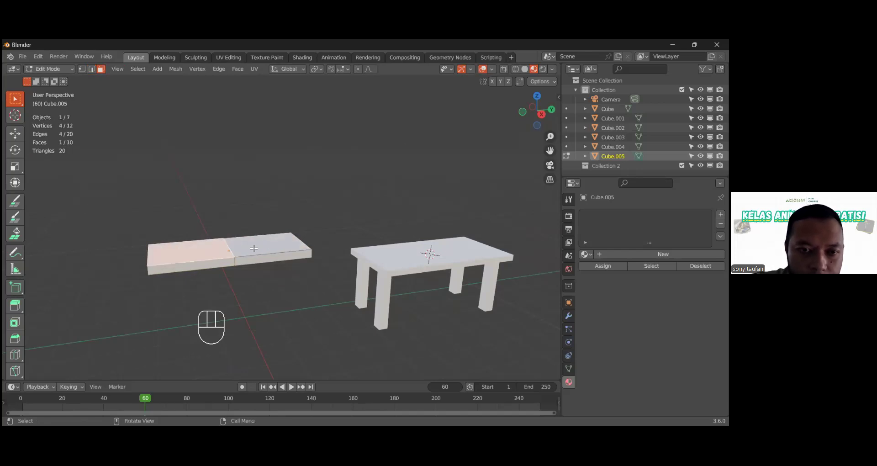
left_click(254, 248)
left_click(210, 249)
left_click(235, 250)
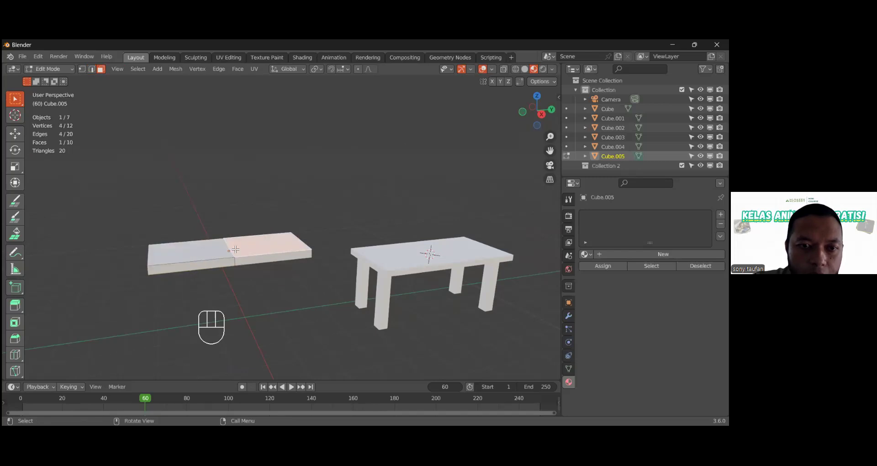
left_click(196, 255)
middle_click_drag(243, 262, 254, 259)
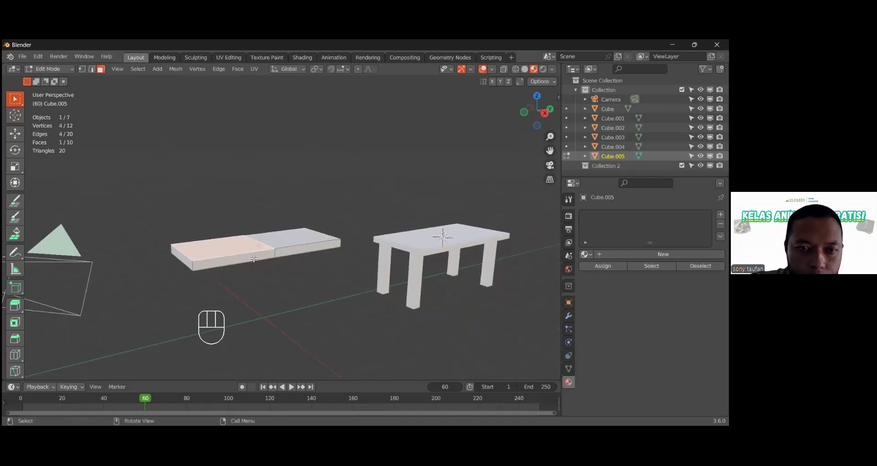
left_click(288, 252)
left_click(217, 255)
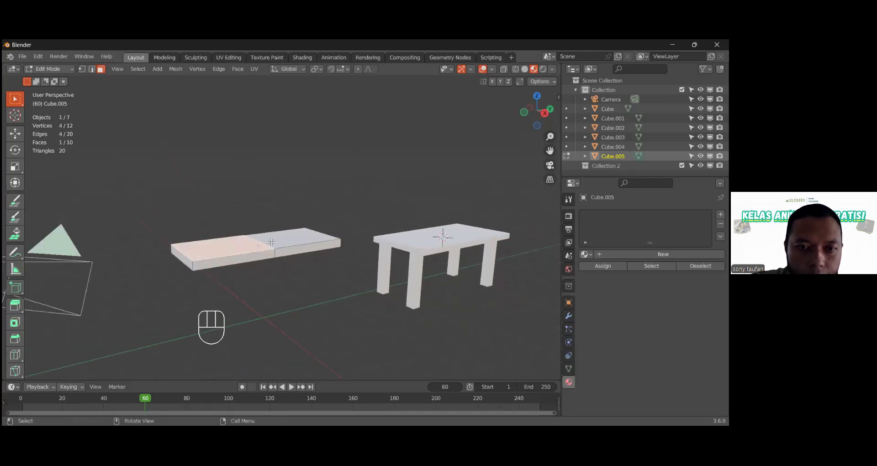
left_click(271, 243)
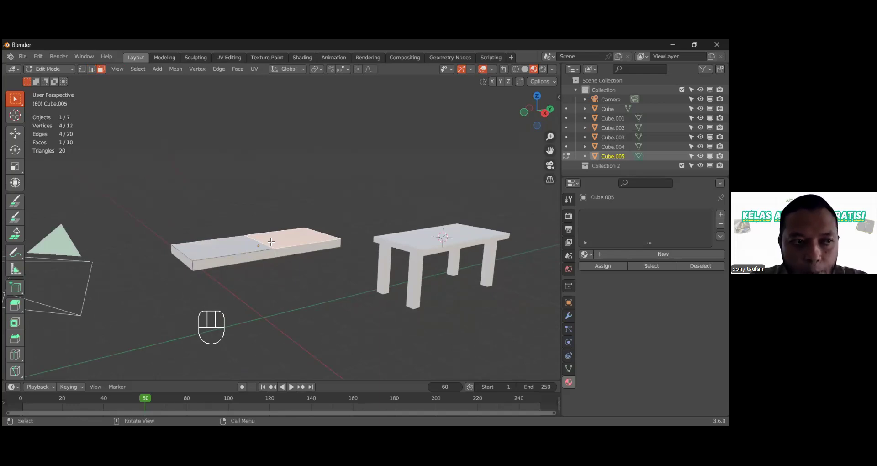
left_click(250, 252)
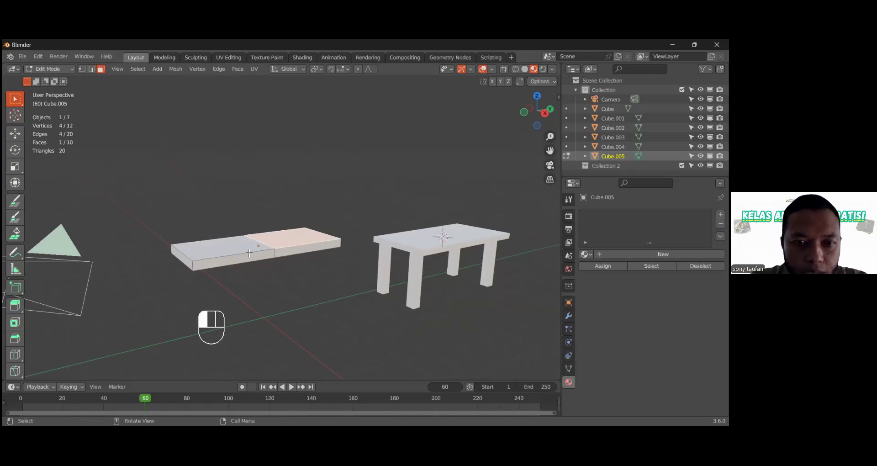
left_click(247, 248)
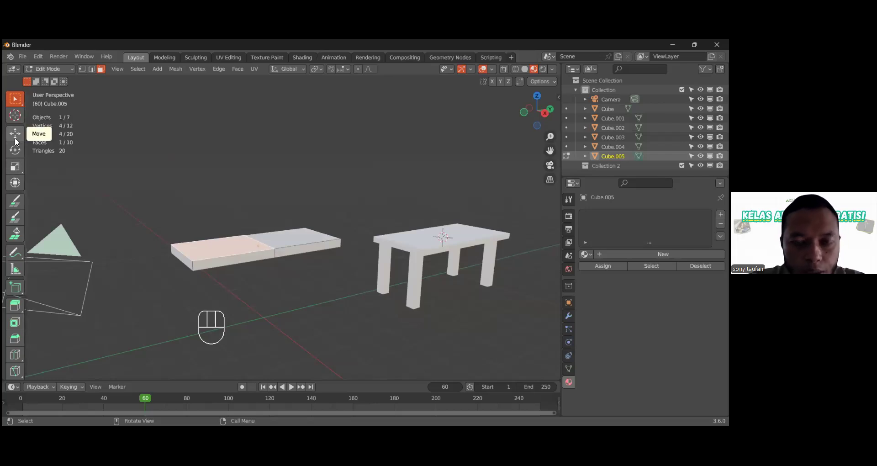
Switch to edge selection and delete the slab's middle edge loop
left_click(92, 69)
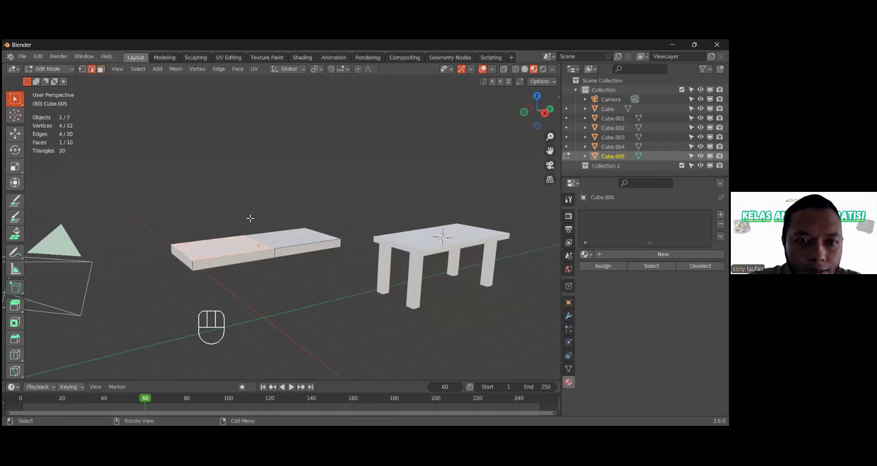
key("x")
left_click(273, 247)
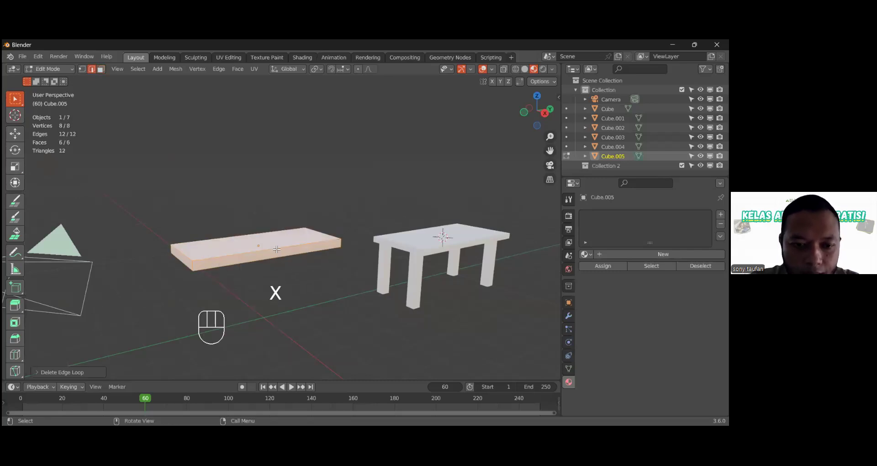
Add two evenly spaced loop cuts across the slab, dividing its length into three equal sections
key("ctrl+r")
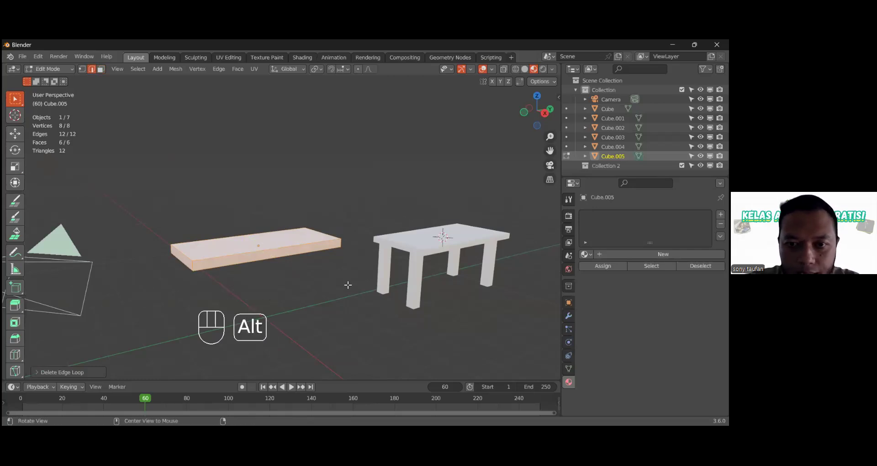
left_click_drag(348, 286, 340, 295, "alt")
scroll(340, 294, "down", 2)
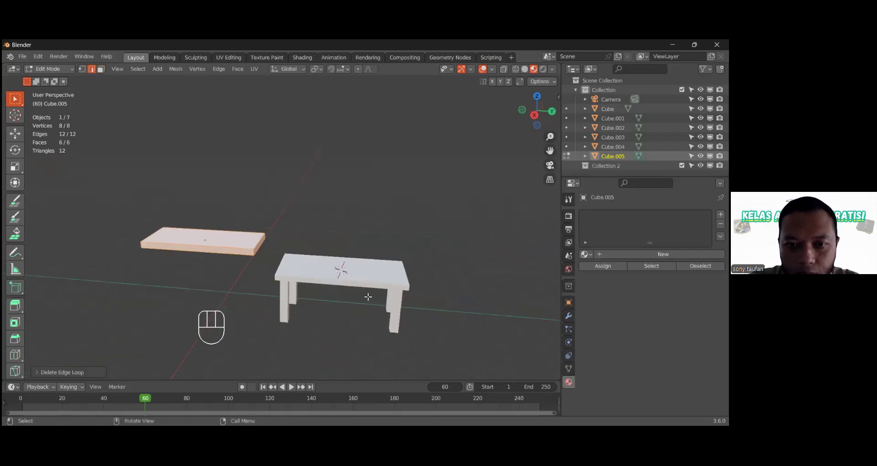
left_click_drag(242, 292, 266, 238, "alt")
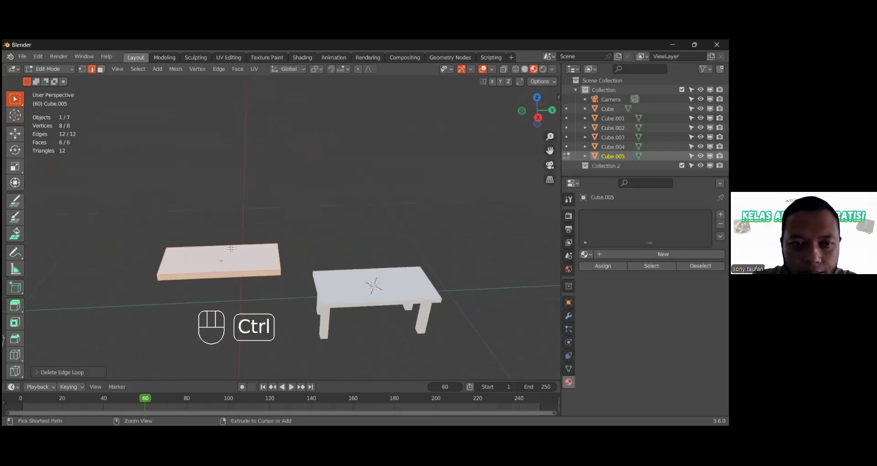
key("ctrl+r")
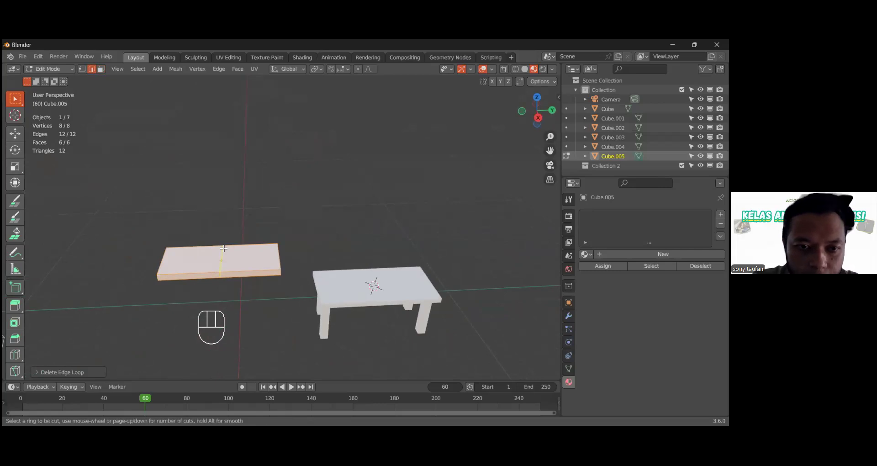
scroll(223, 249, "up", 1)
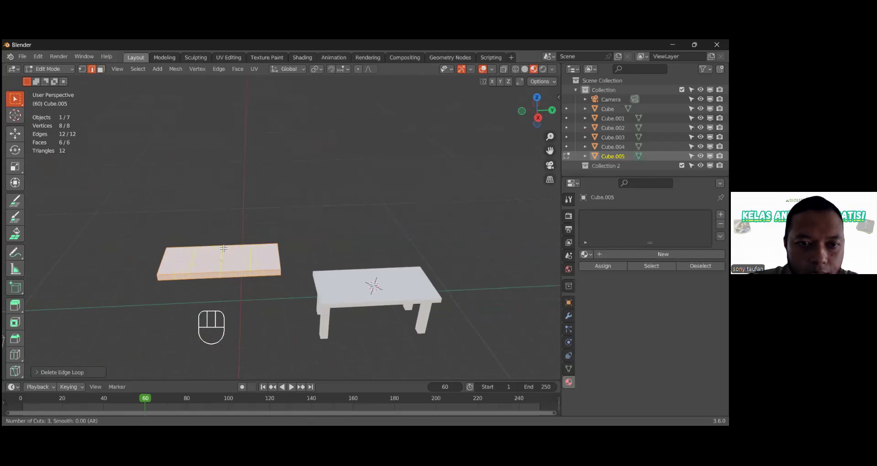
left_click(223, 248)
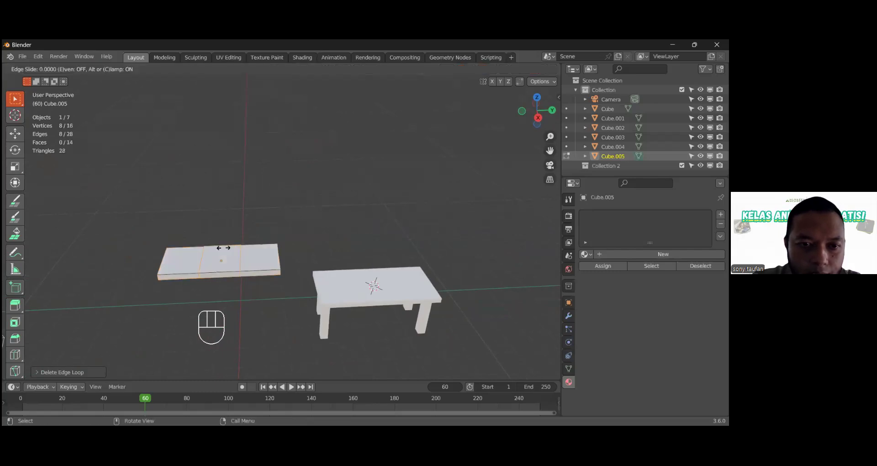
right_click(224, 248)
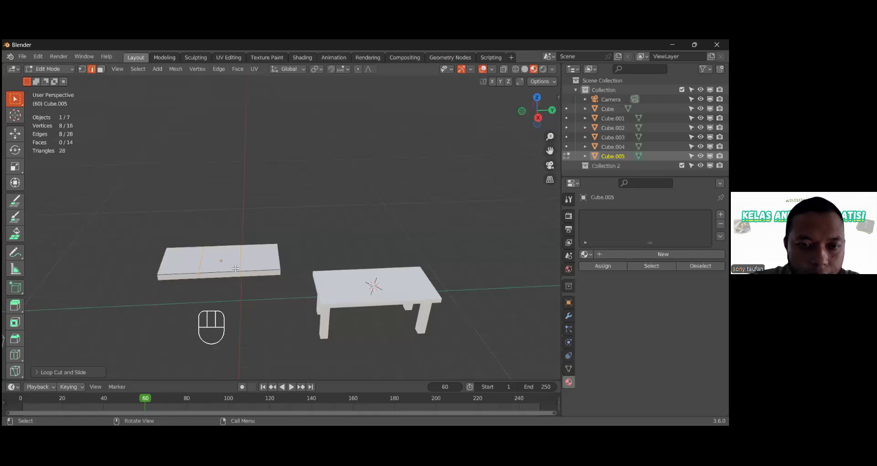
Scale the two crosswise edge loops apart along the Y axis so they sit near the slab's short ends
left_click_drag(240, 287, 236, 257, "alt")
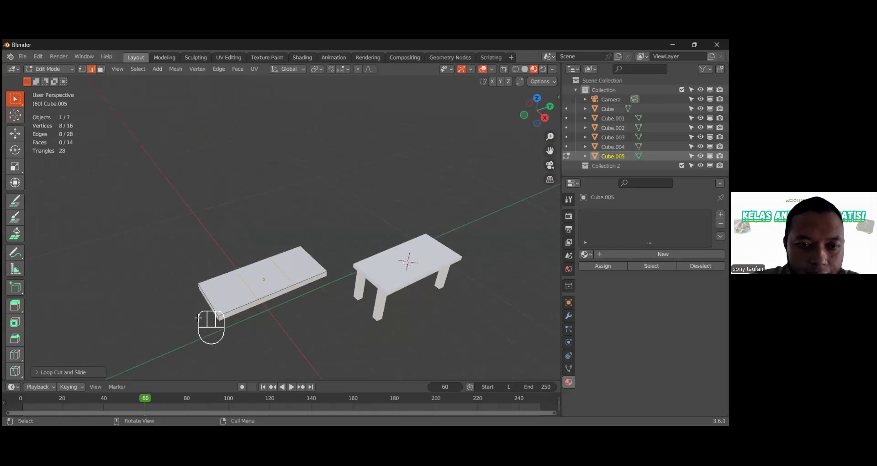
left_click_drag(217, 306, 217, 272, "alt+shift")
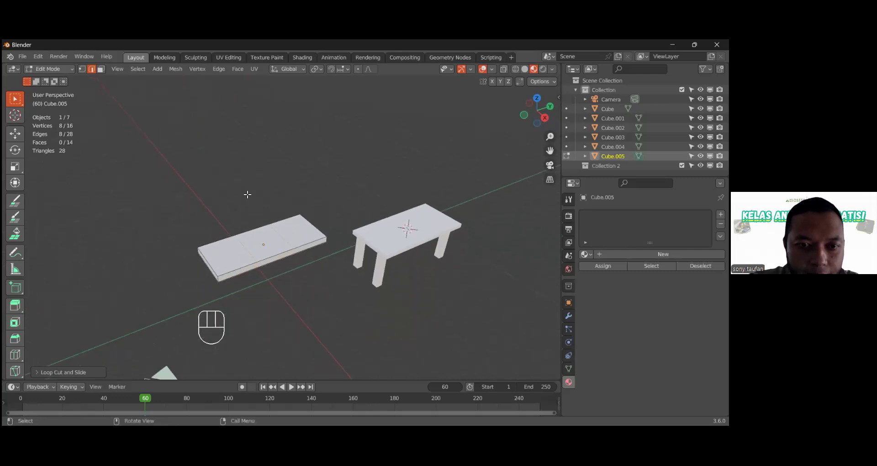
key("s")
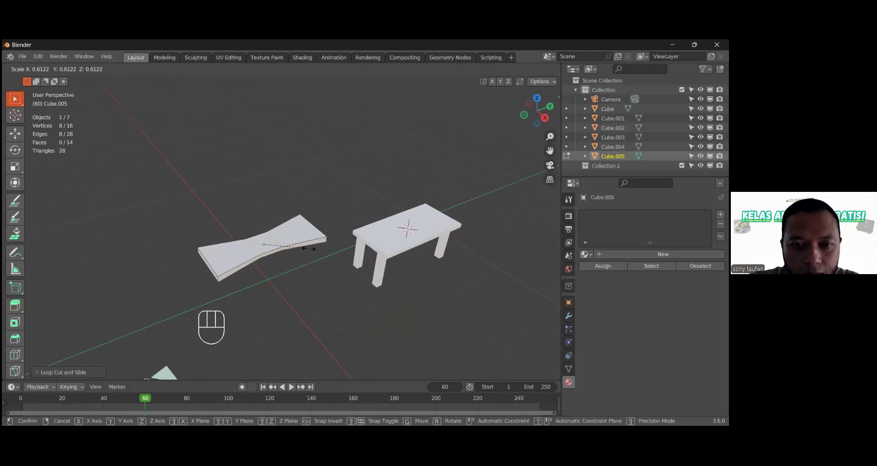
key("y")
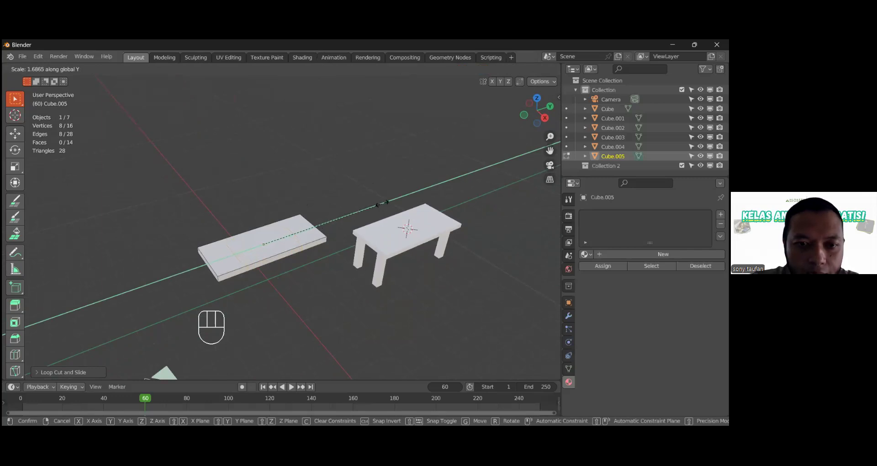
left_click(437, 192)
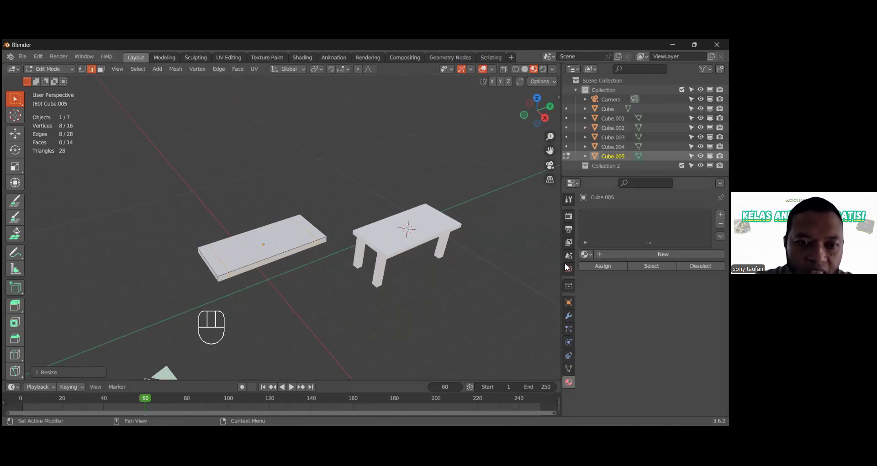
Add two lengthwise loop cuts to the slab and spread them toward its long sides by scaling about 1.99 along X
key("ctrl+r")
scroll(218, 259, "up", 3)
left_click(219, 259)
left_click(253, 268)
key("s")
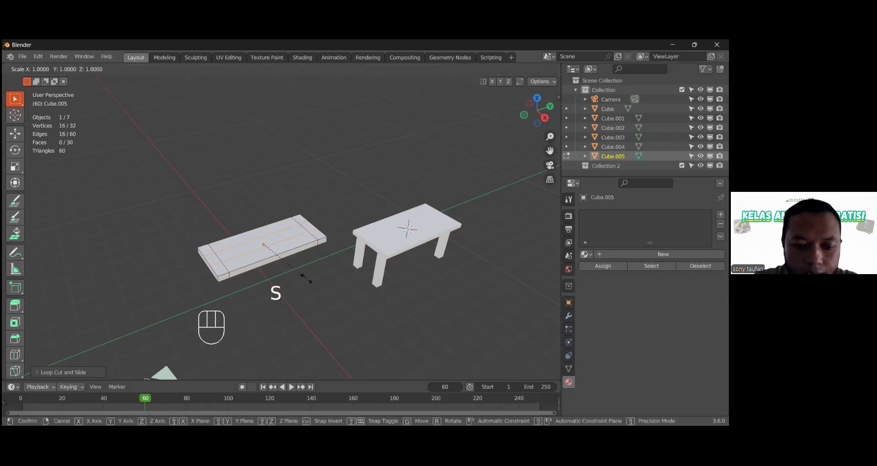
key("x")
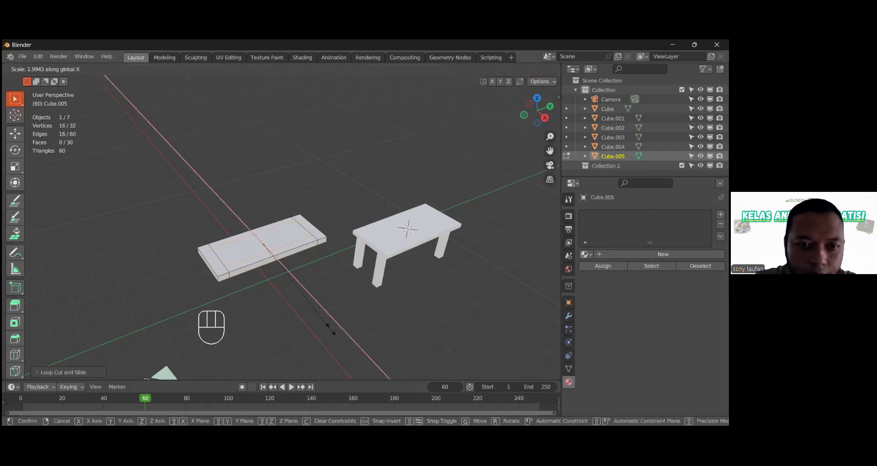
left_click(331, 328)
Switch to face selection and select the four small corner faces on the slab's underside
middle_click_drag(314, 303, 318, 224)
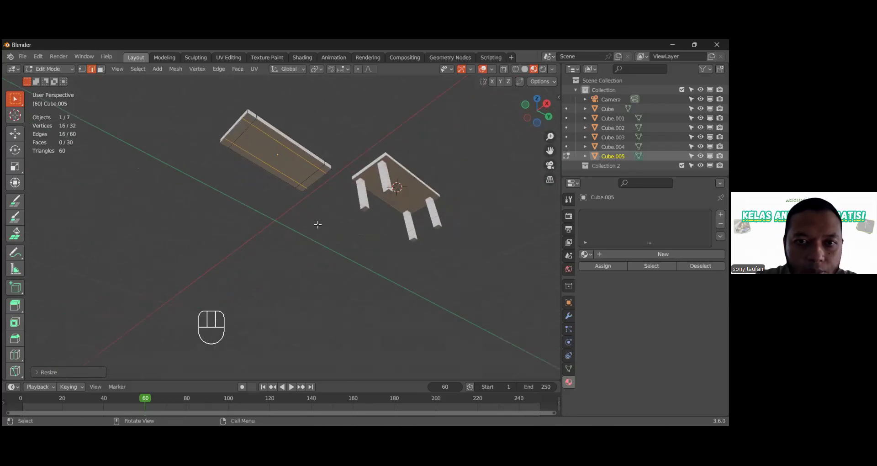
middle_click_drag(272, 190, 70, 91)
left_click(100, 69)
left_click(207, 132)
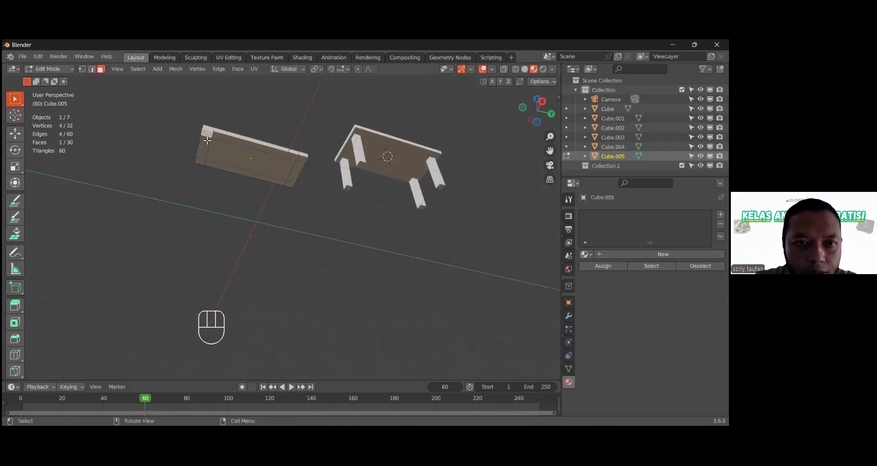
left_click(200, 162, "shift")
left_click(290, 184, "shift")
left_click(299, 159, "shift")
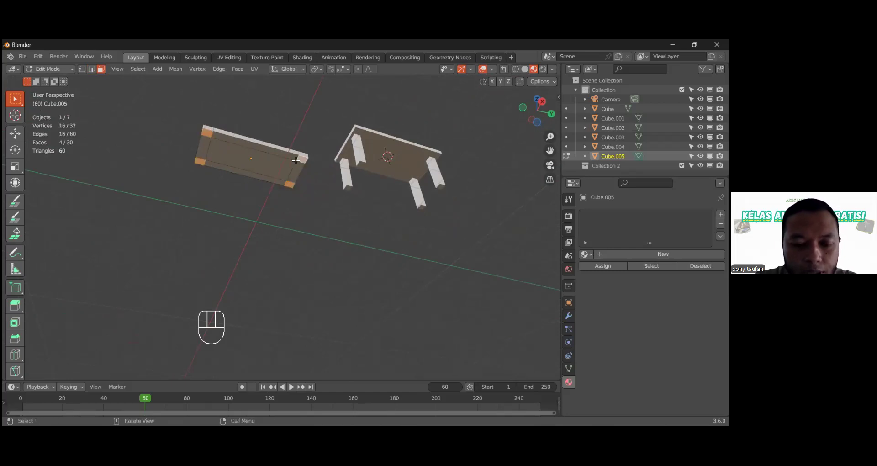
Extrude the four corner faces downward about 1.88 m to form the table legs, and return to Object Mode
middle_click_drag(292, 172, 296, 176)
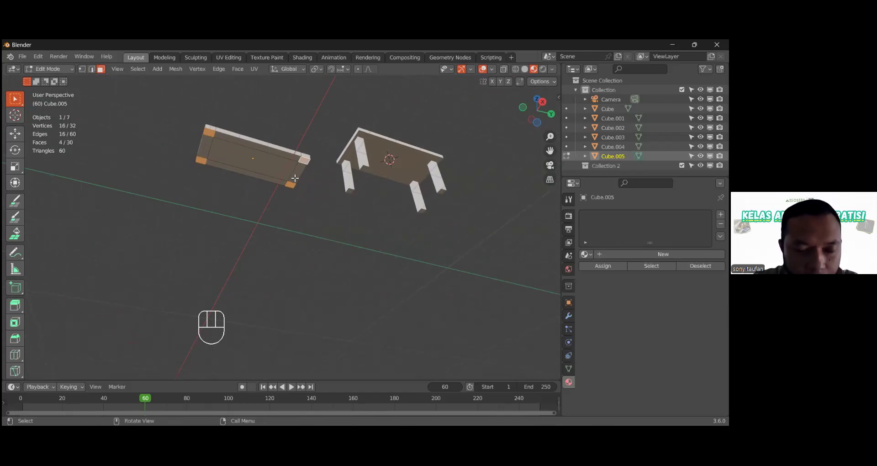
middle_click_drag(294, 179, 266, 195)
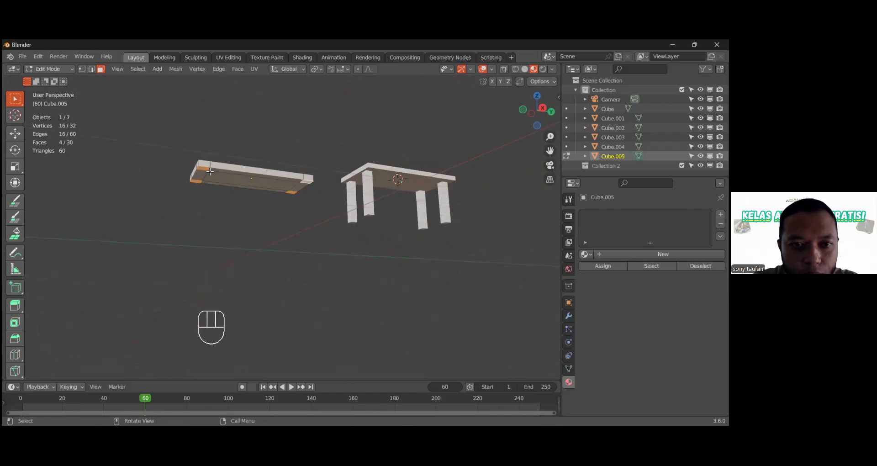
middle_click_drag(210, 172, 211, 175)
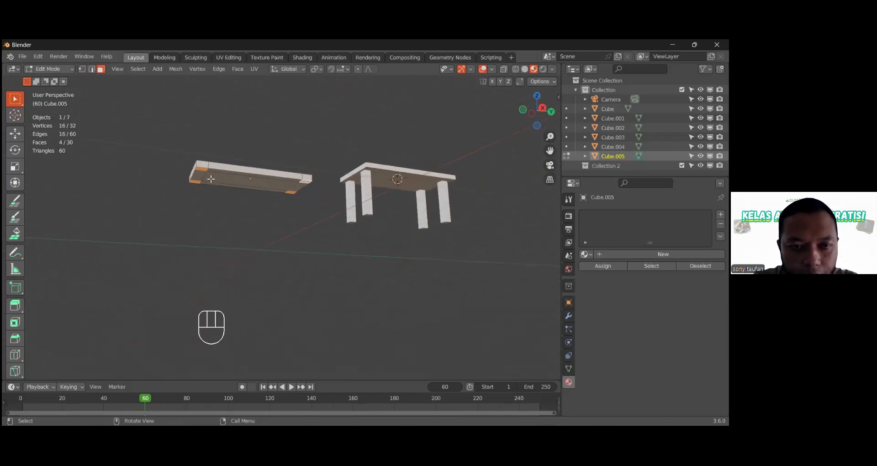
key("e")
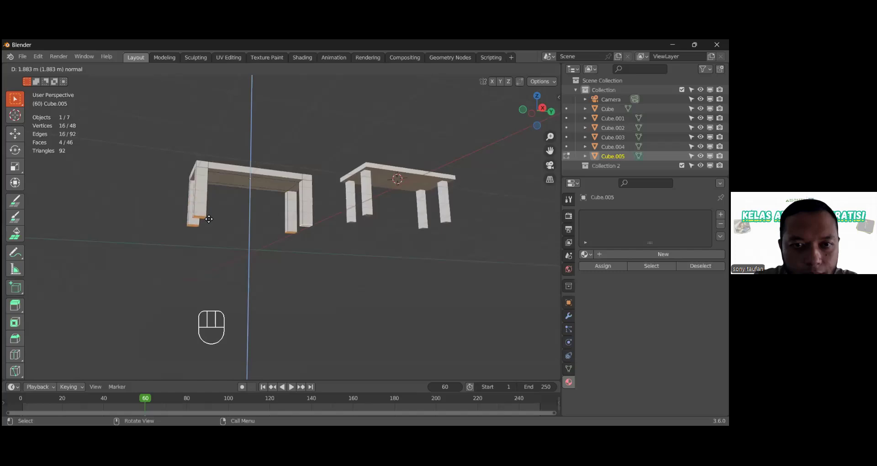
left_click(210, 218)
middle_click_drag(259, 206, 369, 280)
key("Tab")
Select the new table and individual legs of the first table in turn to compare the single mesh with the separate objects
left_click(380, 254)
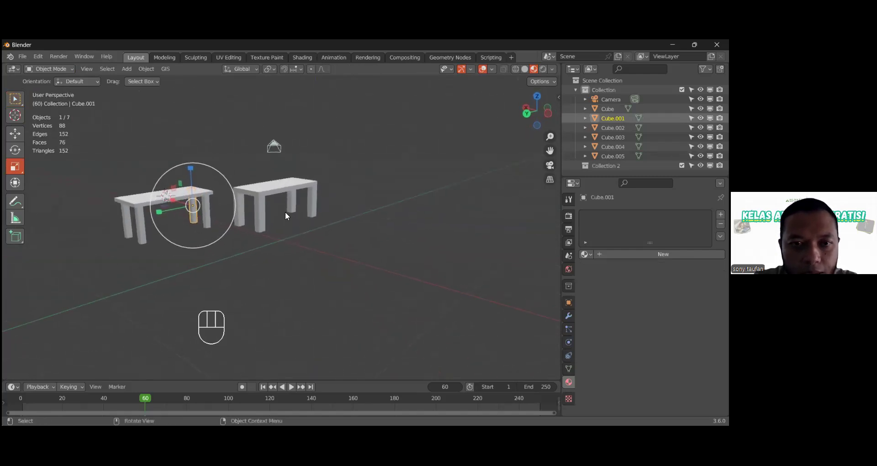
left_click(268, 221)
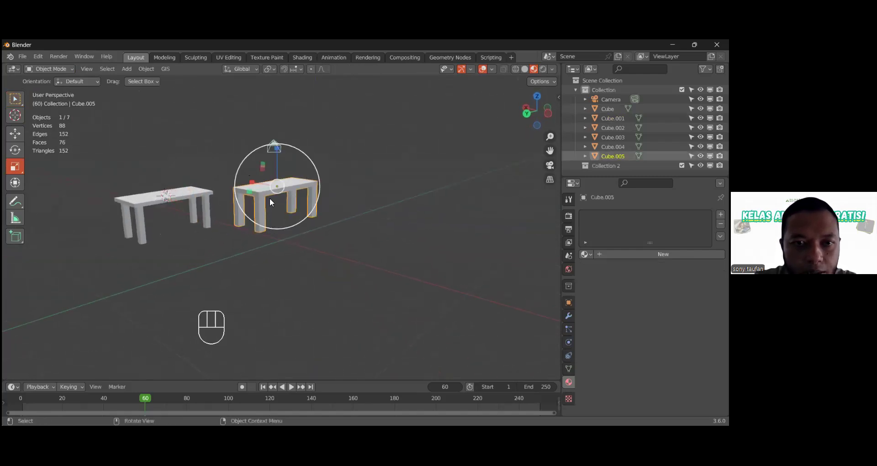
scroll(269, 201, "up", 1)
left_click(179, 211)
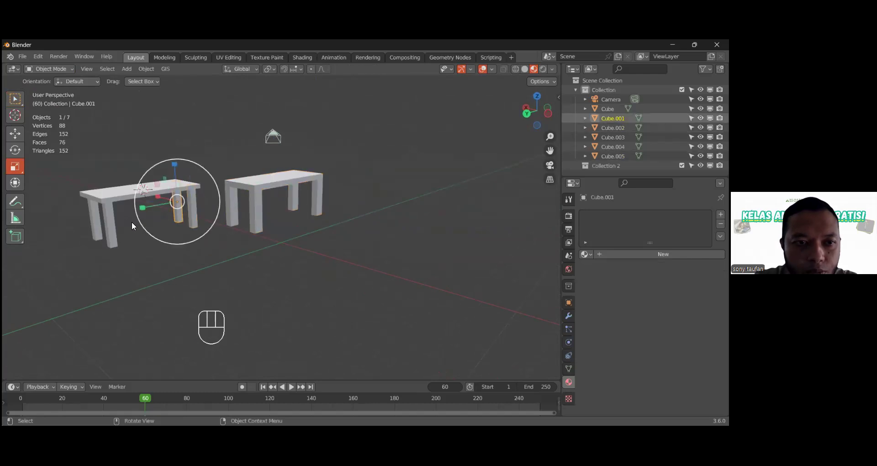
left_click(109, 224)
left_click(94, 216)
left_click(180, 213)
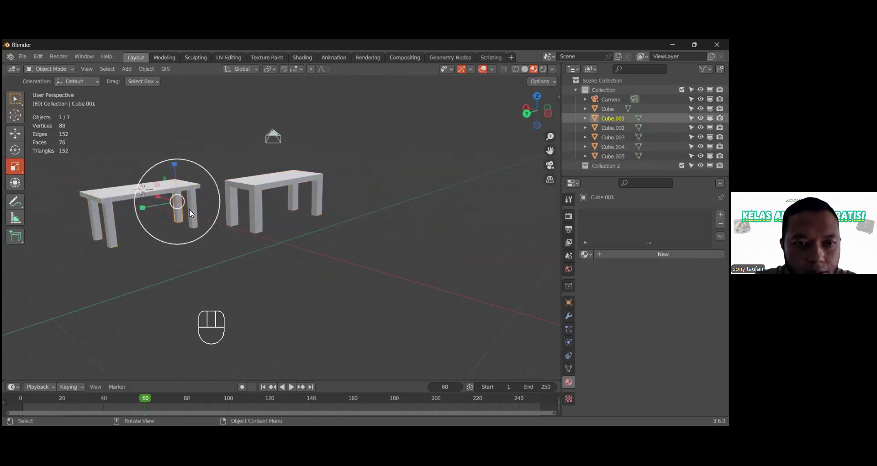
left_click(191, 213)
left_click(197, 213)
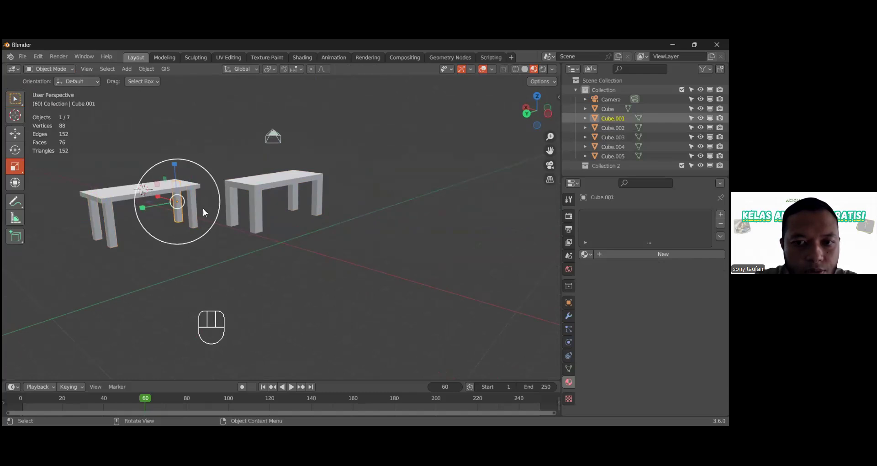
left_click(259, 215)
left_click_drag(305, 221, 250, 127, "alt")
left_click(216, 194)
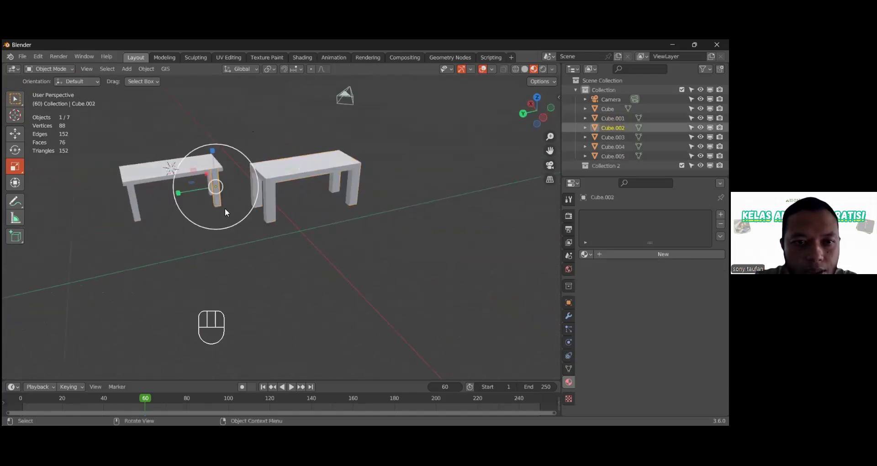
left_click(282, 178)
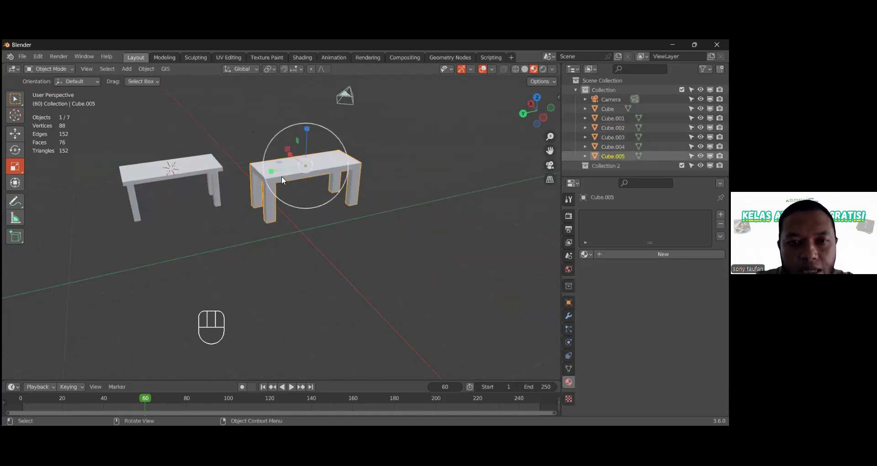
left_click(138, 188)
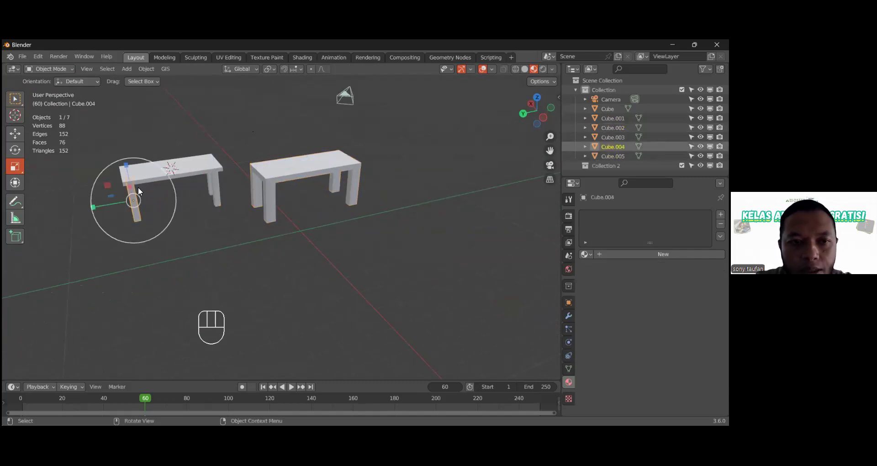
left_click(216, 195)
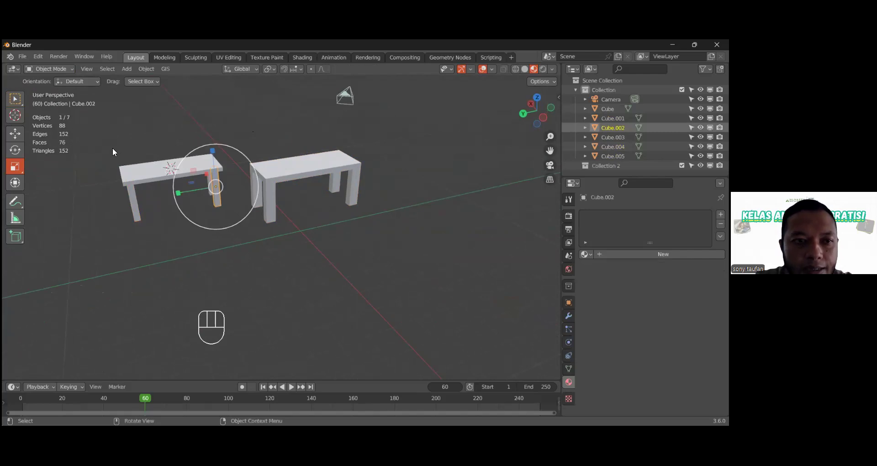
Move the two legs on the +X side of the multi-part table slightly outward along X, toward the tabletop's edge
middle_click_drag(159, 212, 349, 166)
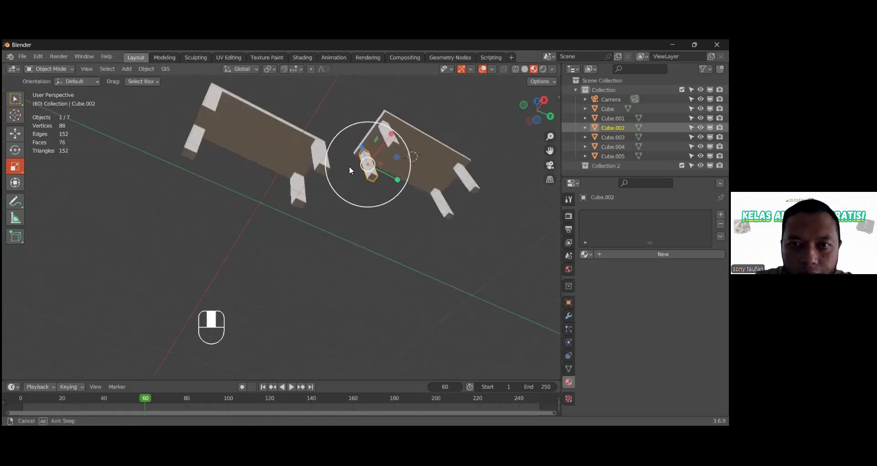
left_click(392, 139)
left_click(15, 133)
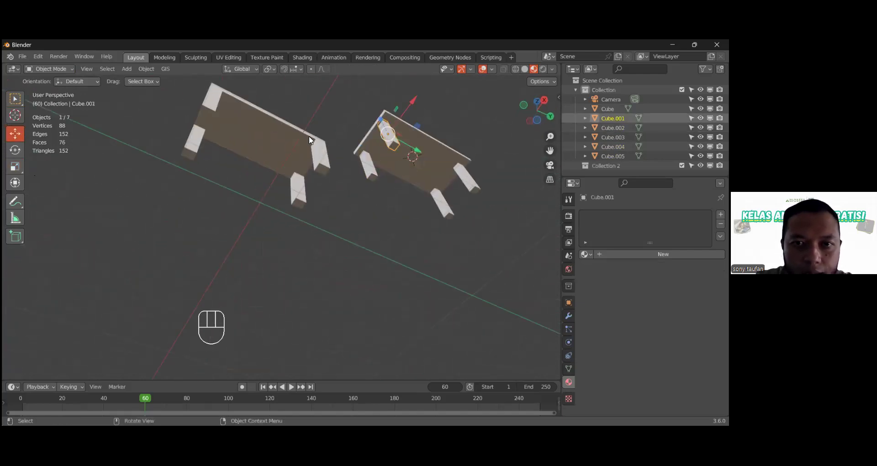
left_click_drag(409, 103, 416, 97)
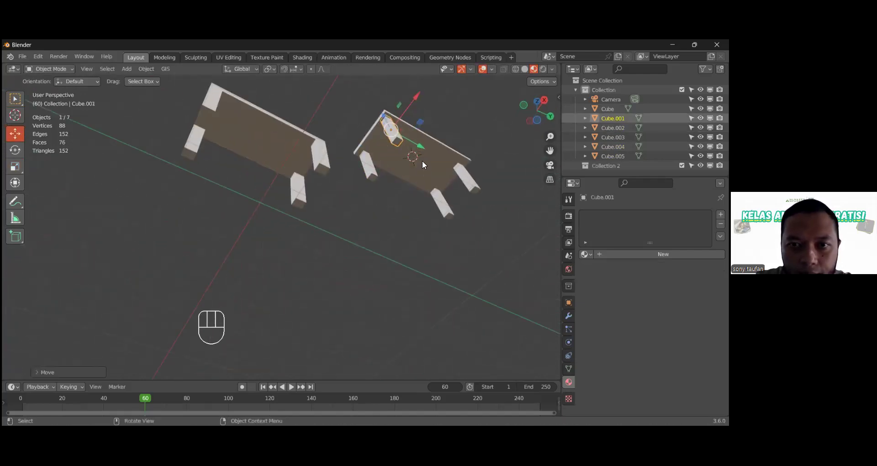
middle_click_drag(402, 190, 340, 182, "shift")
left_click(413, 165)
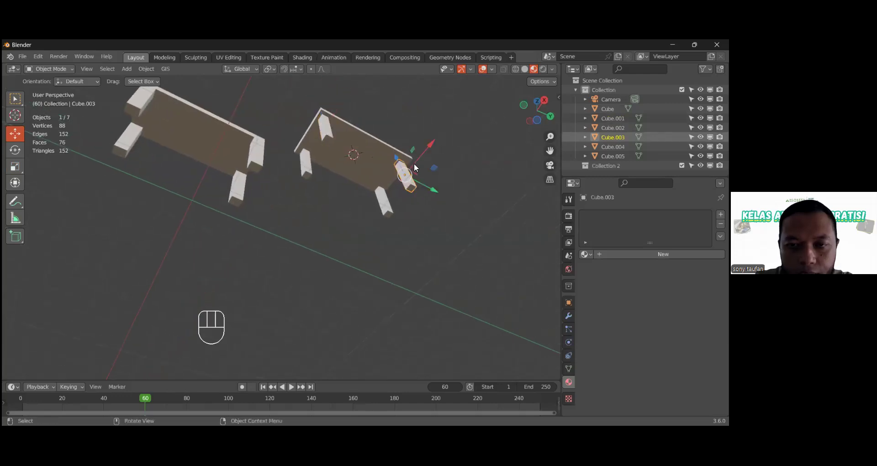
left_click_drag(427, 147, 431, 145)
Select the tabletop and four separate legs of the multi-part table and join them into one object
middle_click_drag(430, 145, 331, 241)
scroll(277, 207, "down", 3)
key("shift+b")
left_click_drag(269, 181, 399, 303)
middle_click_drag(339, 253, 330, 158)
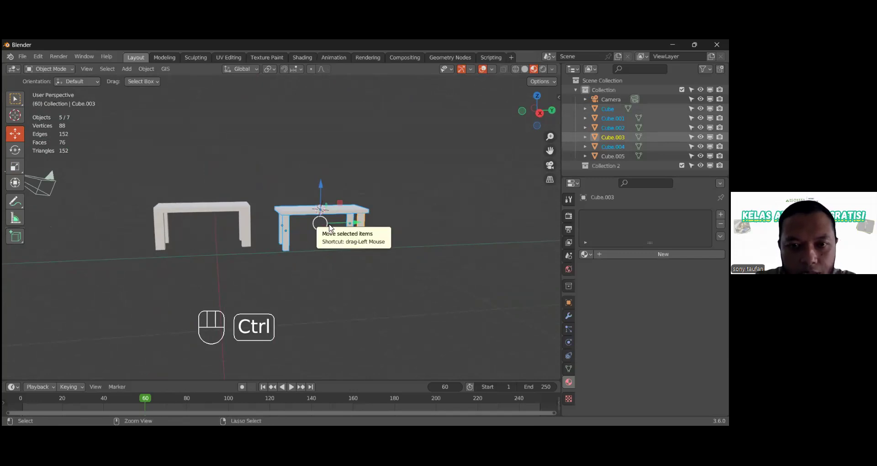
key("ctrl+j")
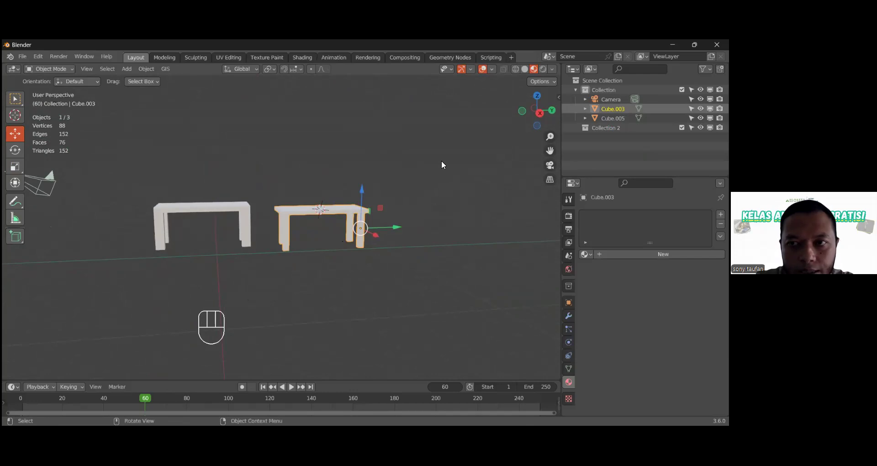
Move the one-piece table and the joined table slightly up and toward -Y, widening the gap between them
left_click(217, 207)
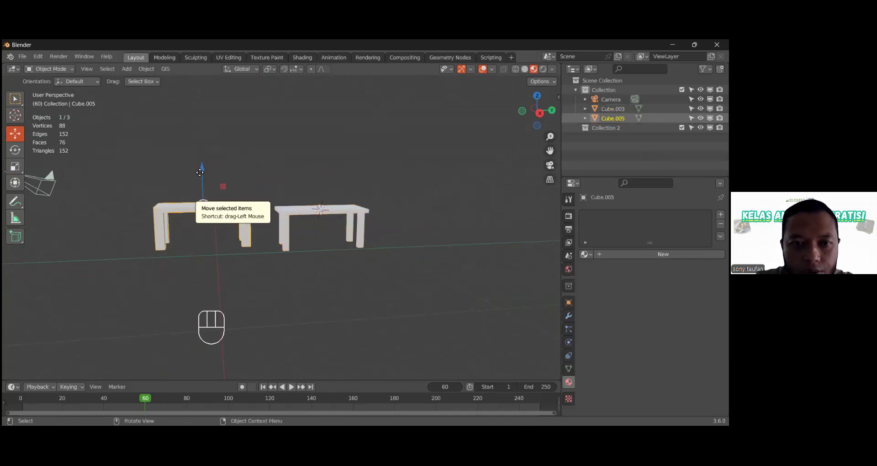
left_click_drag(200, 172, 159, 164)
left_click(365, 224)
left_click_drag(365, 223, 283, 185)
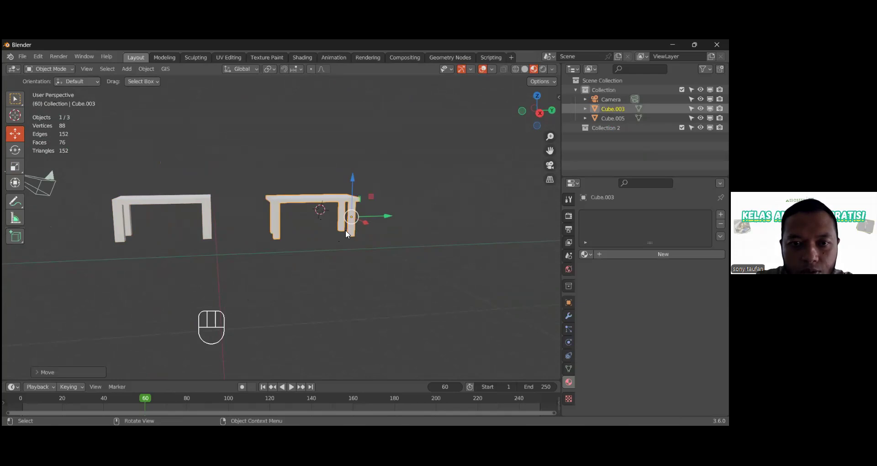
Show the object transform values and set the joined table's origin to Center of Mass (Surface)
middle_click_drag(280, 228, 284, 220)
left_click(203, 213)
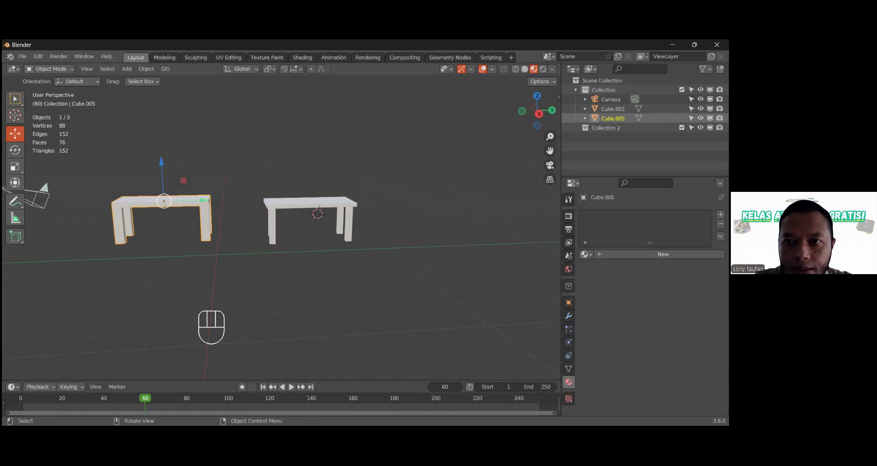
key("n")
left_click(320, 202)
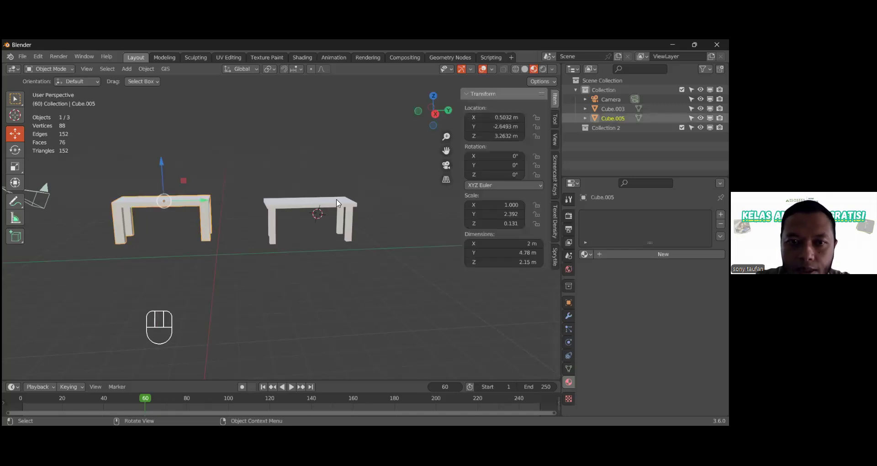
right_click(306, 204)
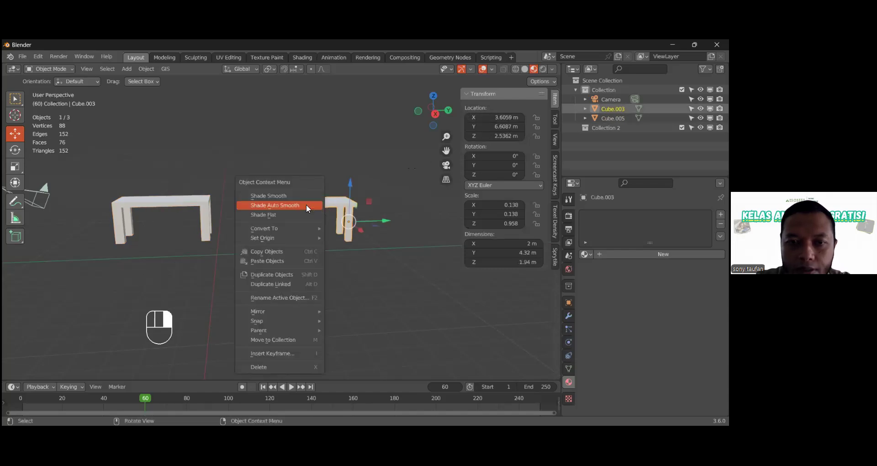
mouse_move(300, 243)
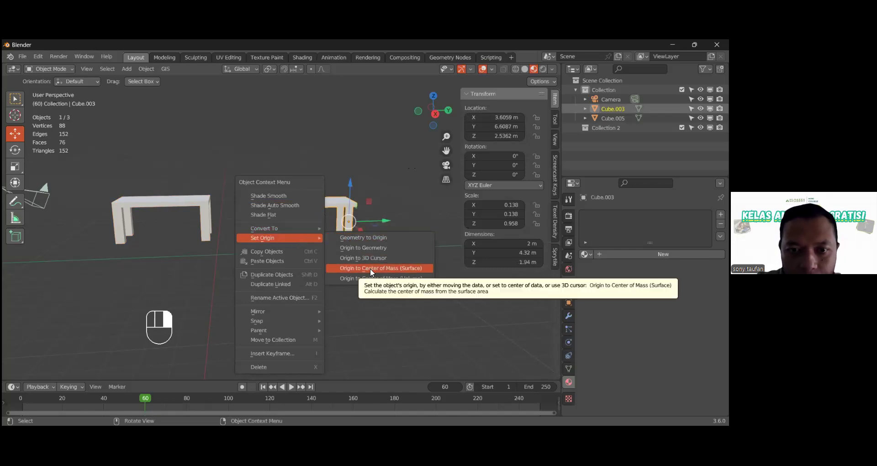
key("Escape")
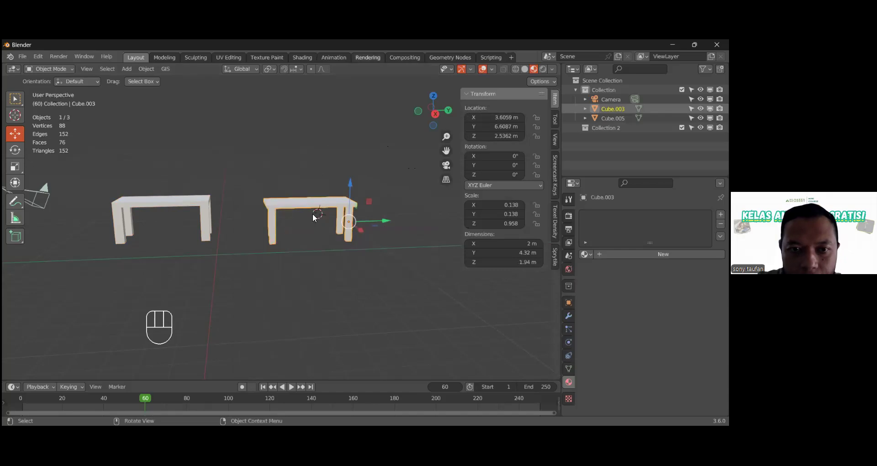
right_click(289, 226)
mouse_move(274, 257)
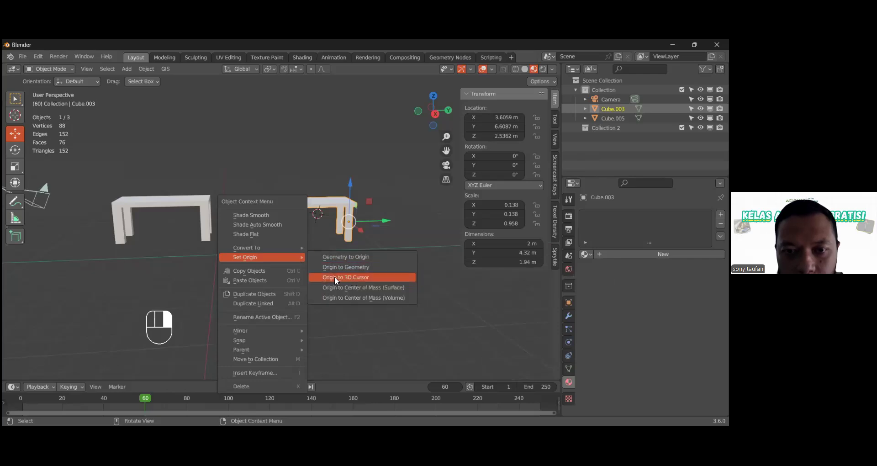
right_click(314, 208)
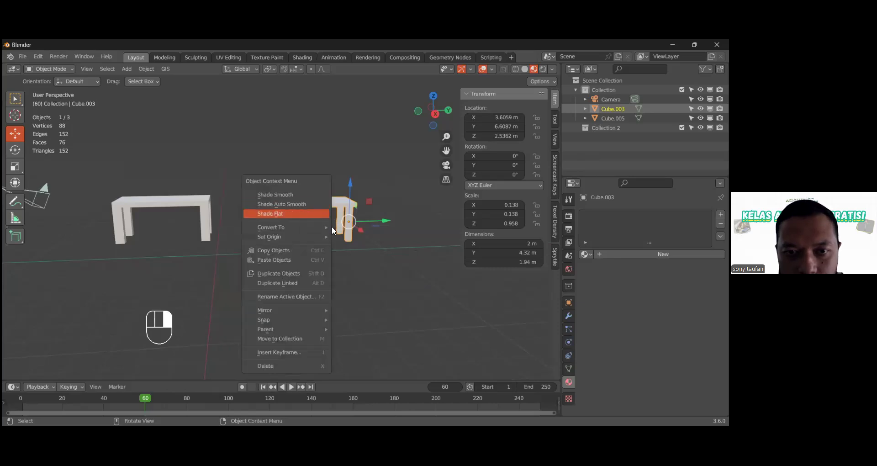
mouse_move(319, 237)
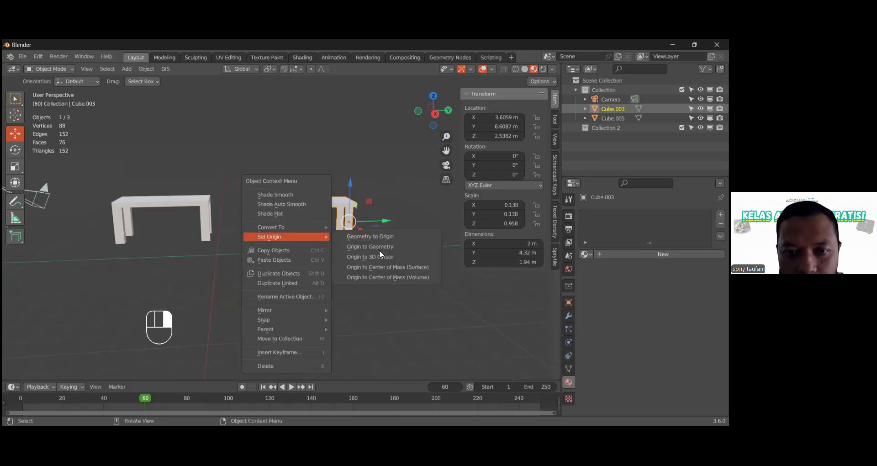
left_click(383, 268)
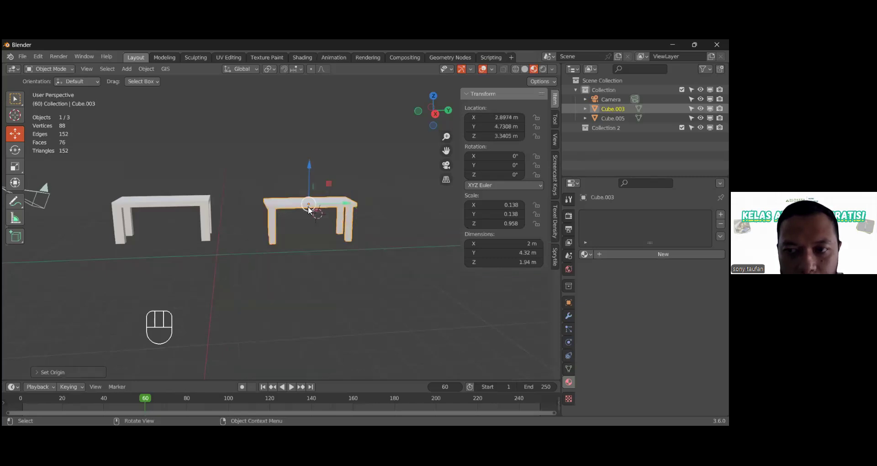
Set the one-piece table's origin to Center of Mass (Surface) and switch it to Center of Mass (Volume)
left_click(165, 201)
right_click(183, 207)
mouse_move(210, 208)
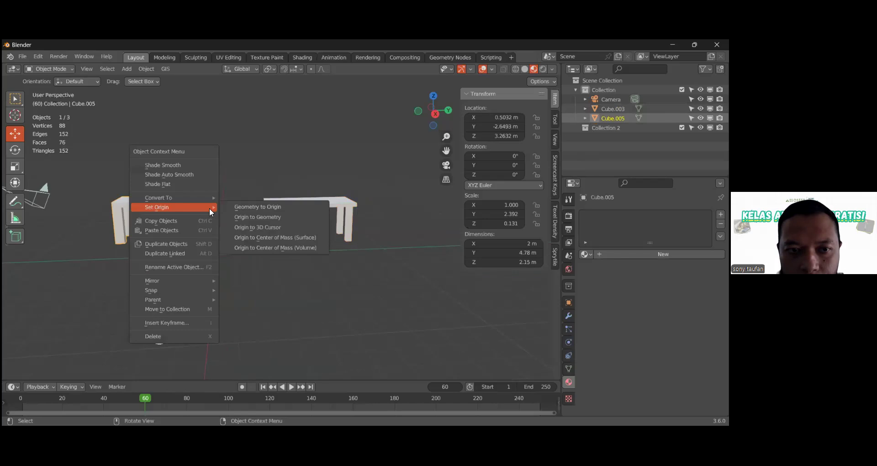
left_click(284, 240)
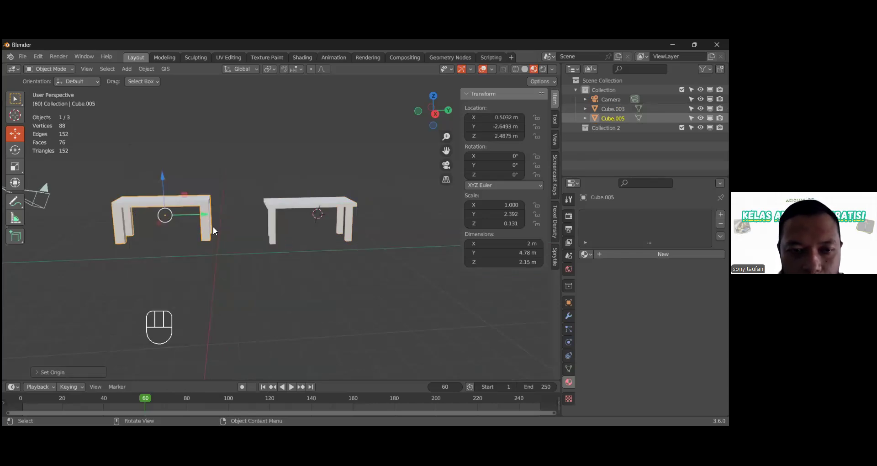
right_click(212, 204)
left_click(275, 246)
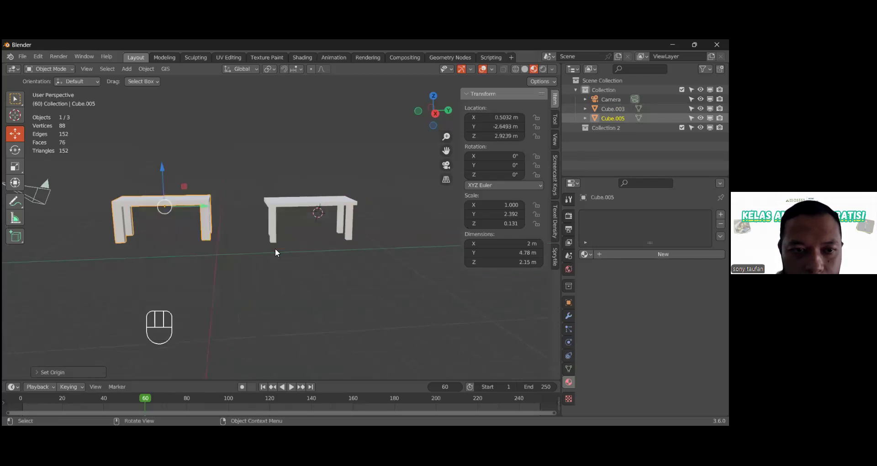
Set the joined table's origin to the 3D cursor
middle_click_drag(239, 153, 172, 186)
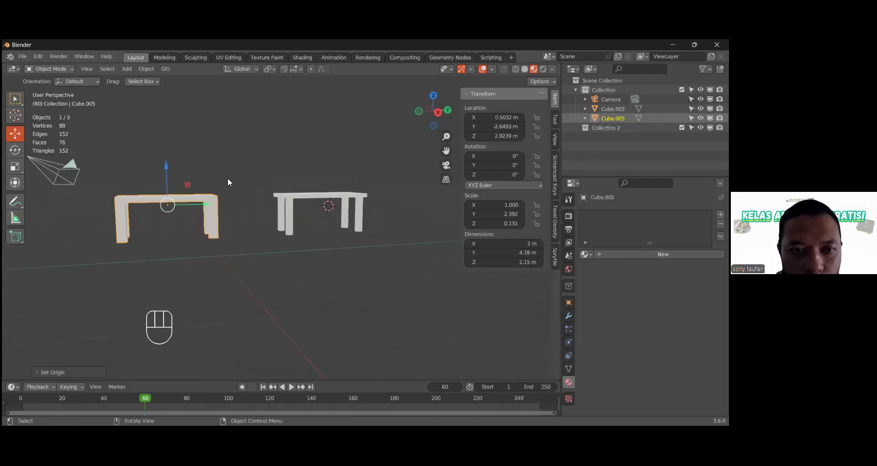
left_click(342, 197)
right_click(342, 196)
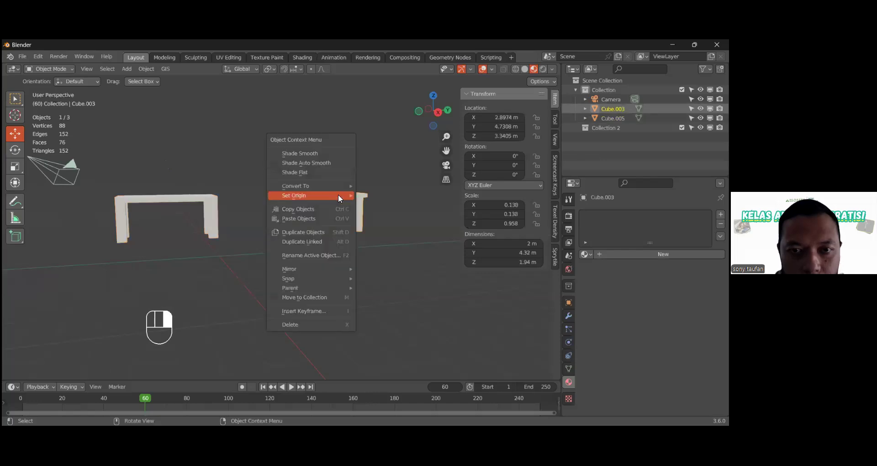
mouse_move(342, 196)
left_click(402, 212)
Place the 3D cursor in empty space above the joined table and set the table's origin to it
middle_click_drag(275, 240, 348, 164)
left_click(17, 115)
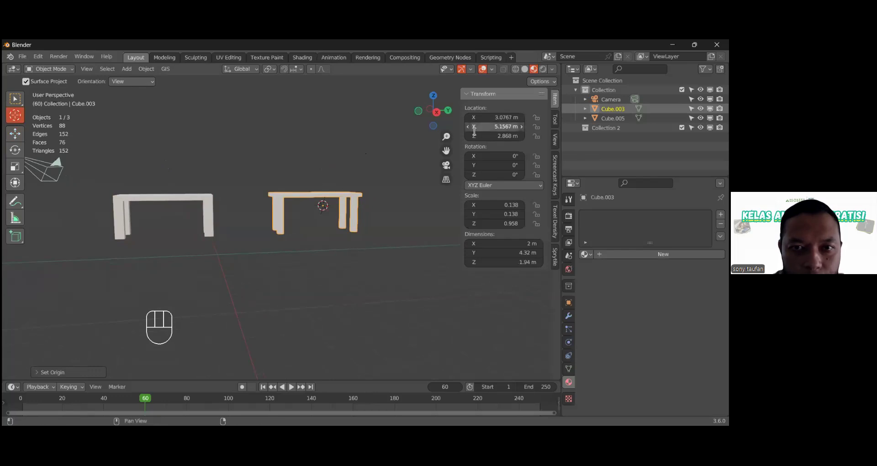
left_click(338, 133)
left_click(320, 193)
right_click(319, 193)
left_click(366, 128)
right_click(340, 193)
mouse_move(339, 193)
key("Return")
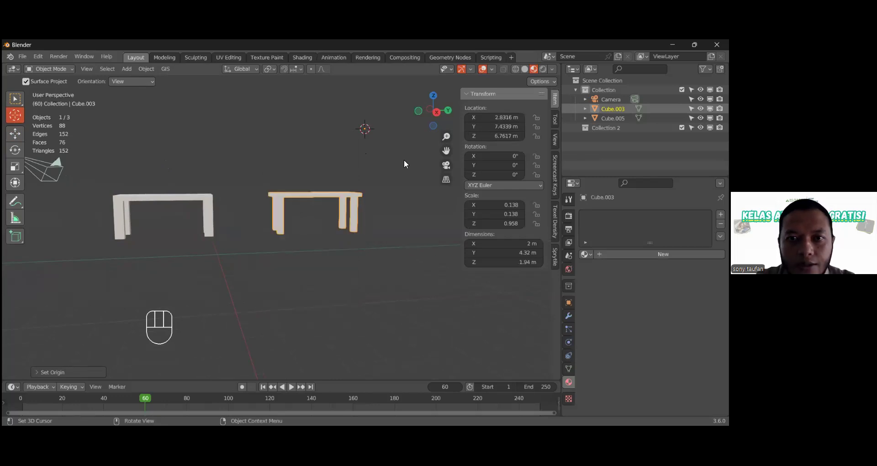
Try rotating and scaling the joined table about its offset origin, cancelling both transforms
middle_click_drag(419, 182, 404, 182)
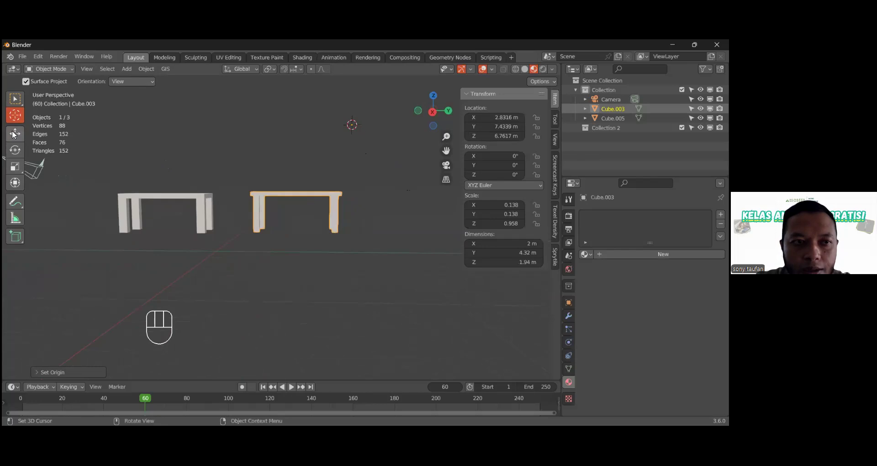
key("r")
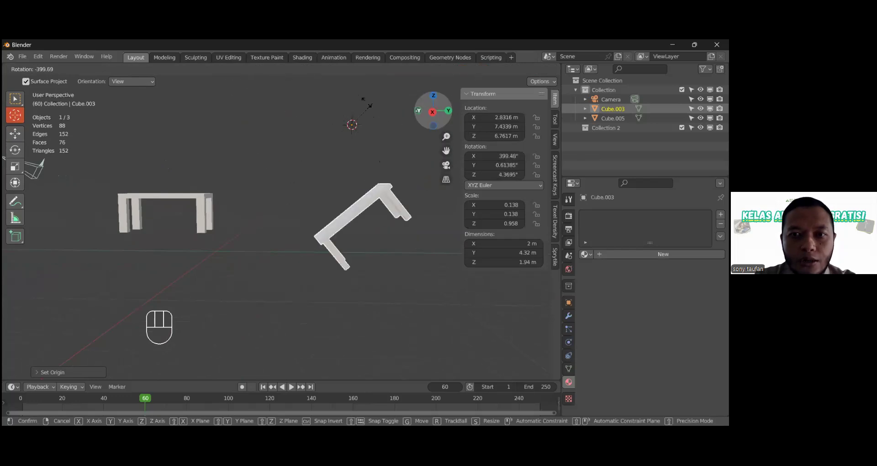
key("Escape")
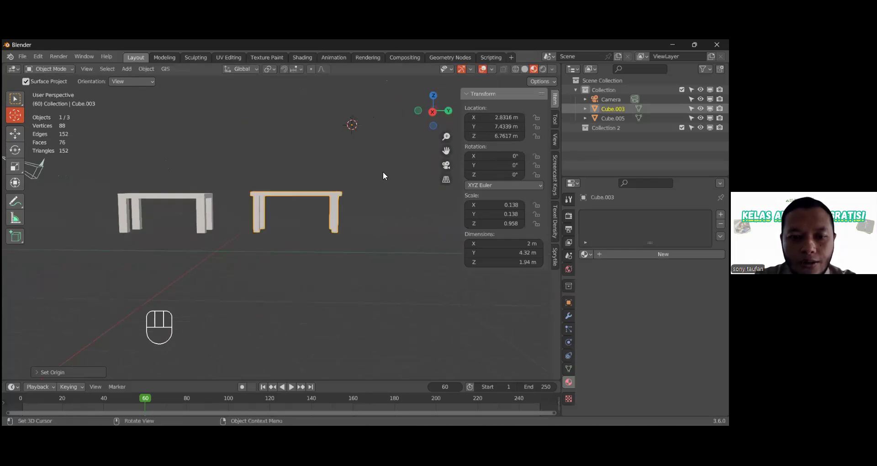
key("s")
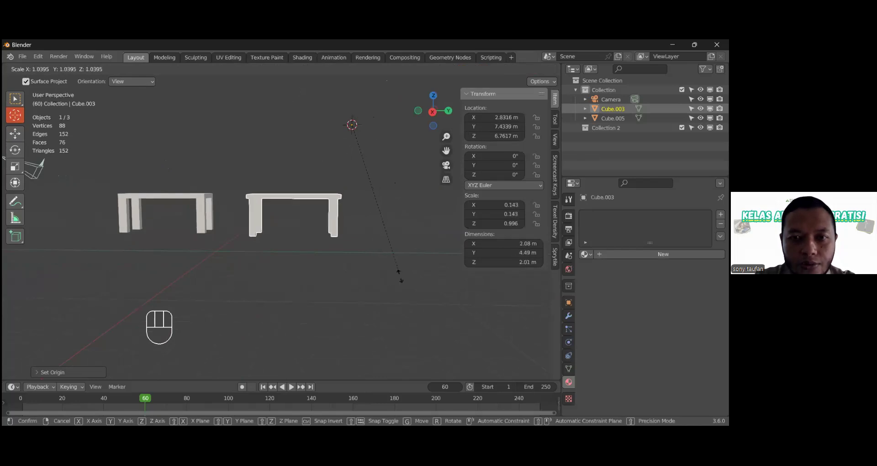
left_click(407, 250)
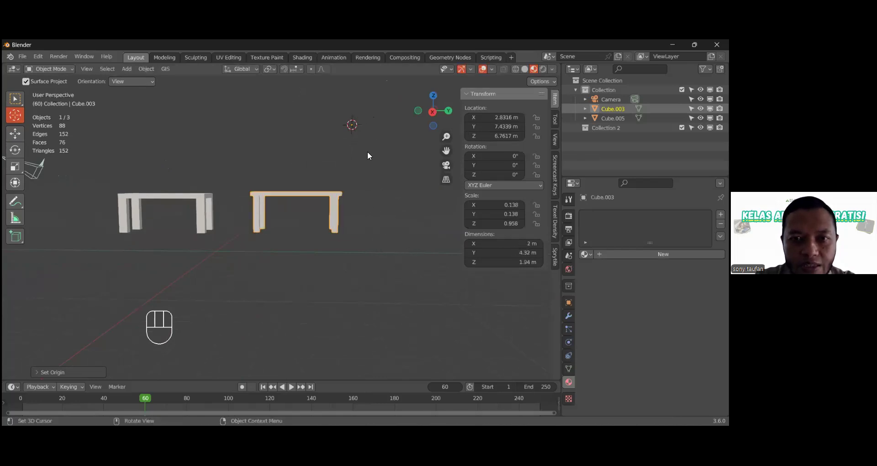
Return the joined table's origin to its Center of Mass (Surface)
middle_click_drag(369, 156, 374, 135)
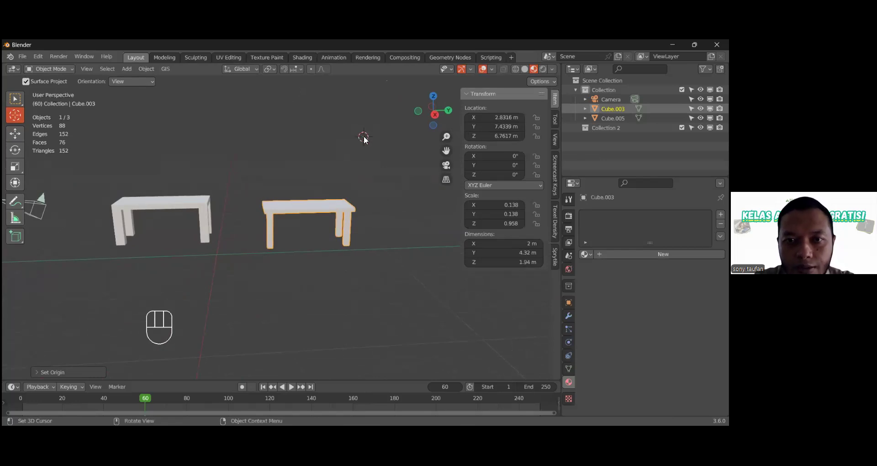
right_click(323, 209)
left_click(325, 211)
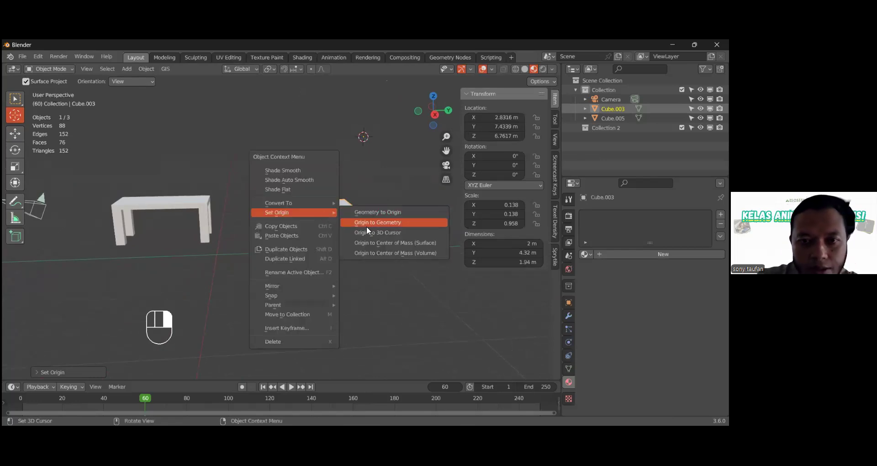
left_click(385, 243)
right_click(196, 209)
key("Escape")
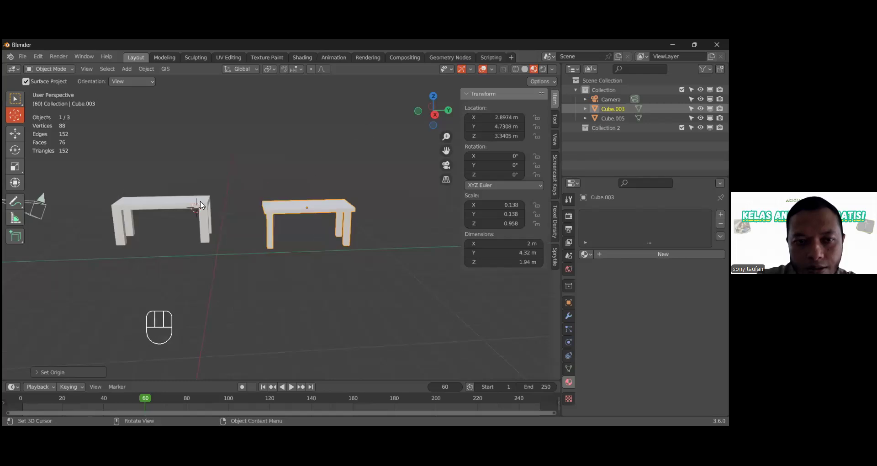
left_click(194, 205, "shift")
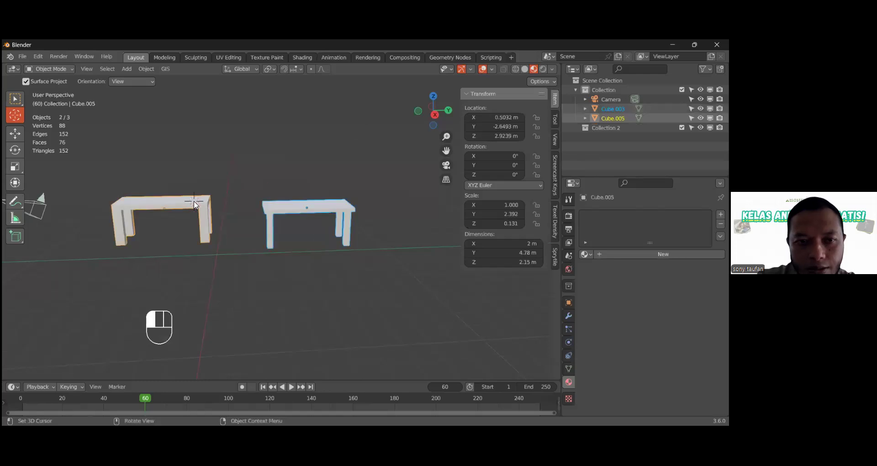
right_click(194, 201)
key("Escape")
left_click_drag(225, 220, 178, 196)
Activate the Select Box tool, select only the one-piece table and set its origin to Center of Mass (Surface)
left_click(15, 99)
left_click(225, 182)
left_click(211, 203)
right_click(211, 204)
mouse_move(211, 204)
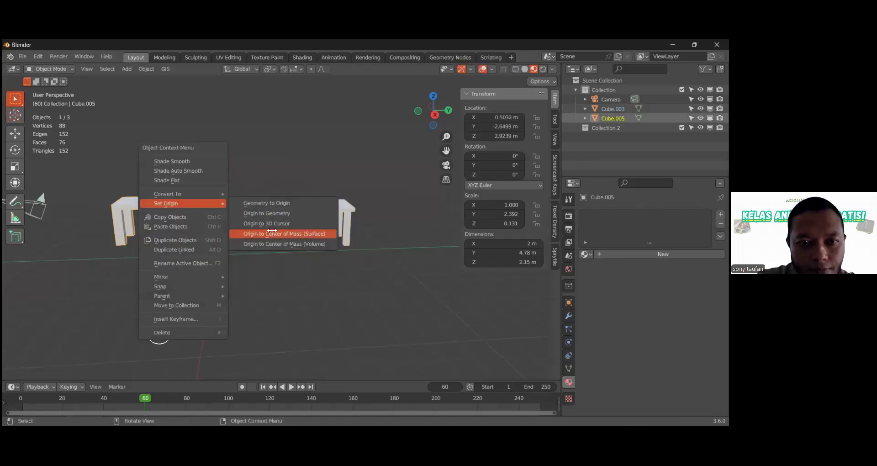
left_click(278, 234)
scroll(371, 225, "down", 5)
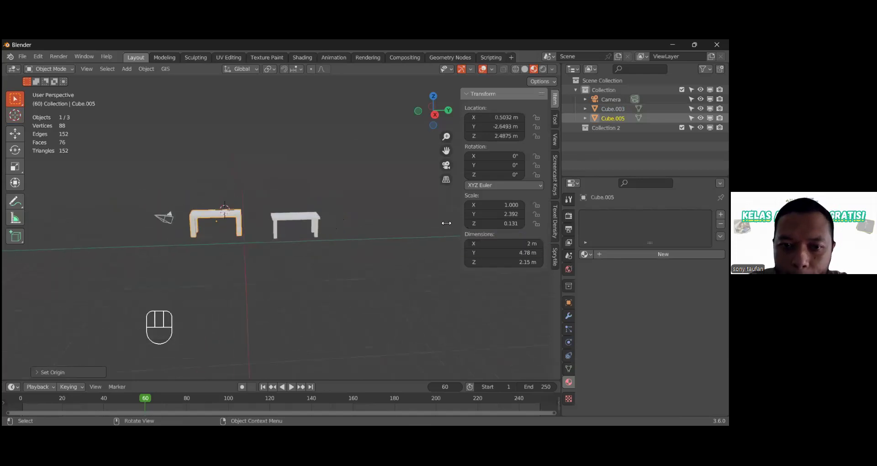
Select only the joined multi-part table and switch to the UV Editing workspace
scroll(250, 234, "up", 4)
middle_click_drag(267, 197, 302, 224)
left_click(288, 221)
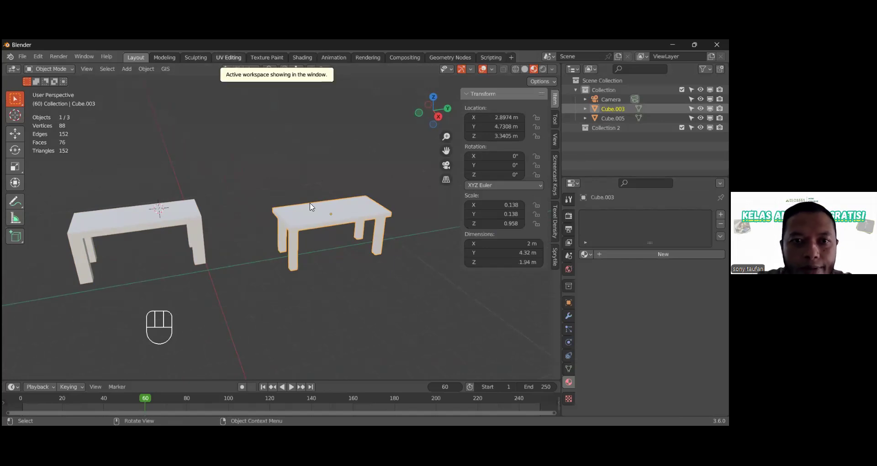
left_click(232, 58)
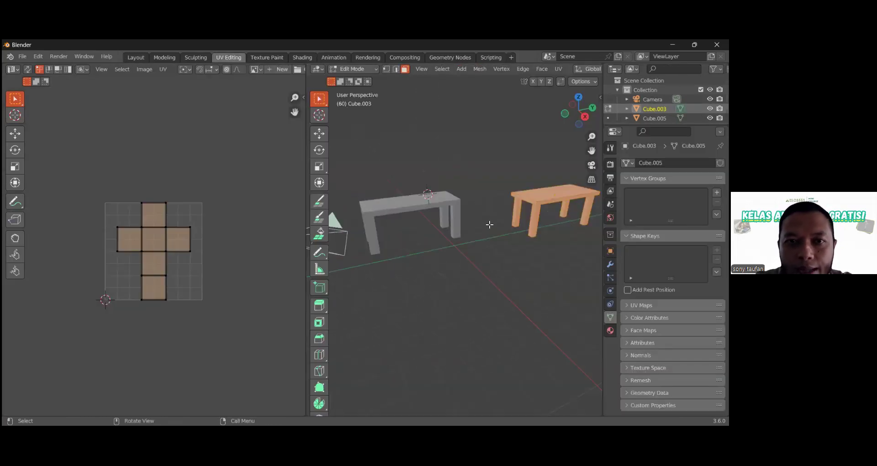
Examine the joined table's default UV layout with its whole mesh selected, and return to Object Mode
key("Tab")
middle_click_drag(517, 221, 480, 267)
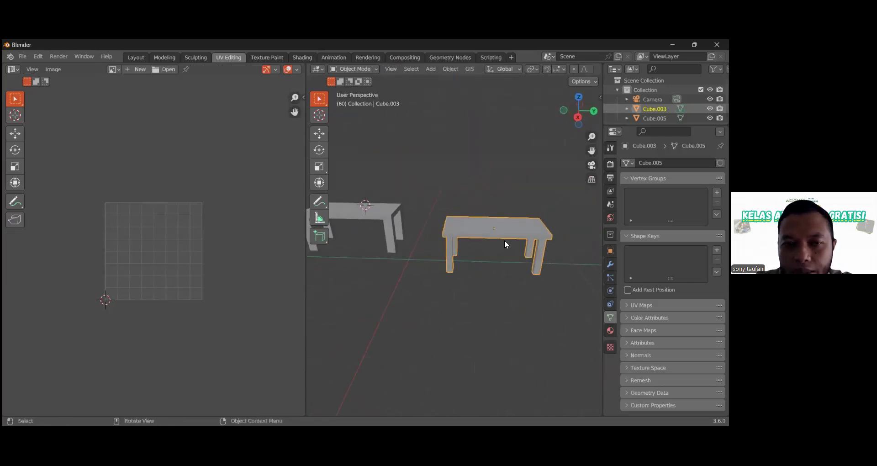
left_click(13, 69)
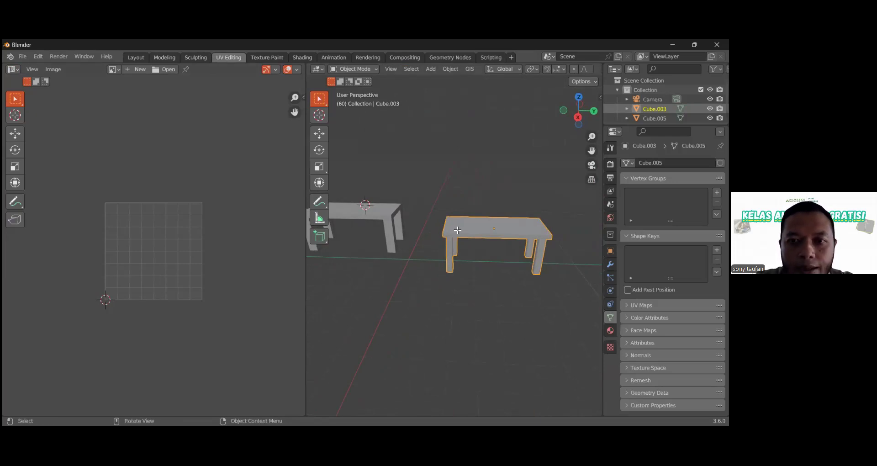
key("Tab")
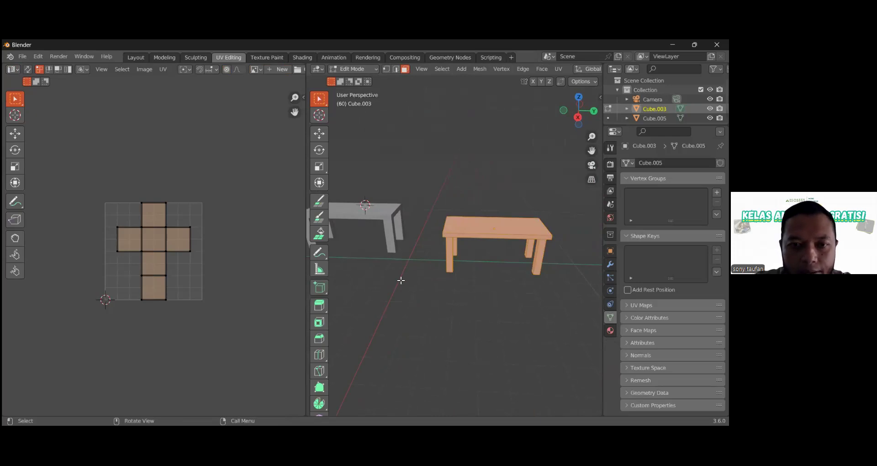
scroll(412, 259, "down", 3)
key("Tab")
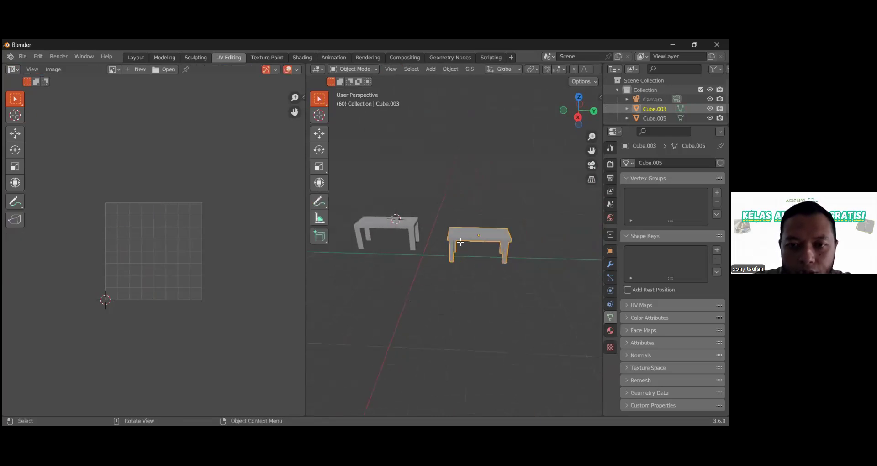
key("Tab")
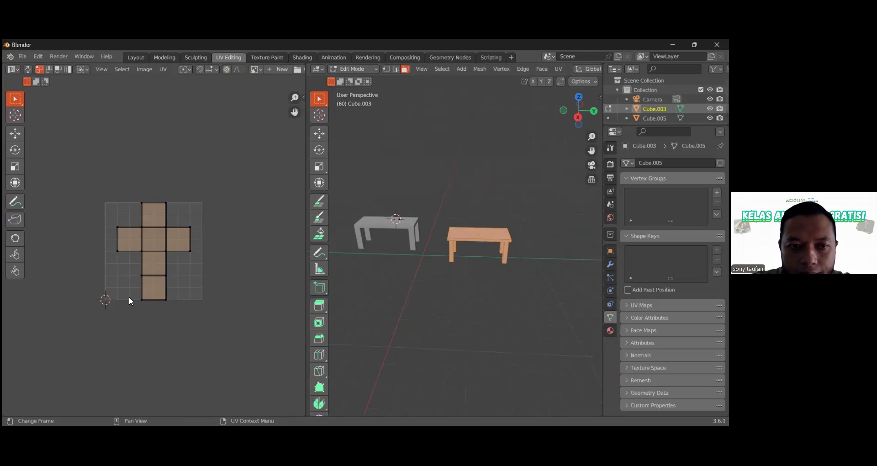
key("a")
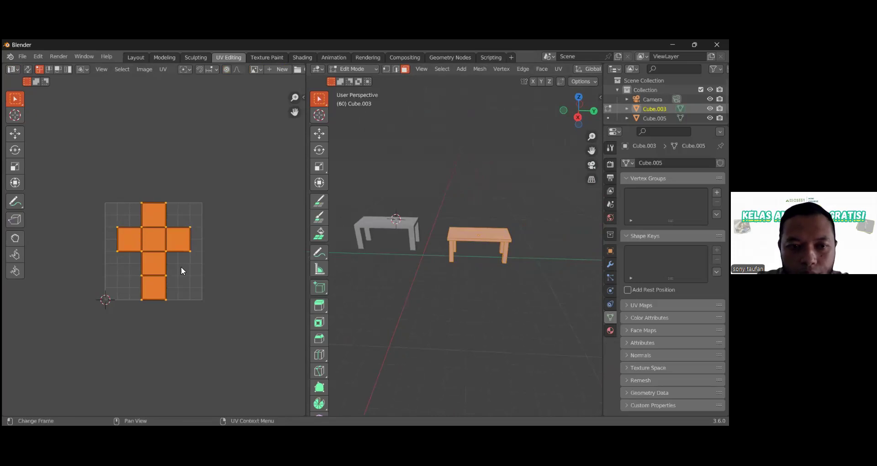
key("Tab")
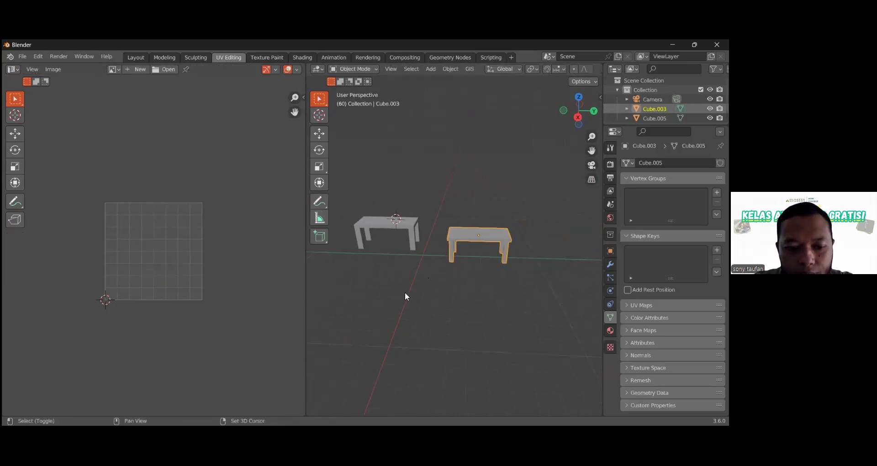
Add a cylinder mesh at the 3D cursor on the one-piece table
key("shift+a")
mouse_move(405, 233)
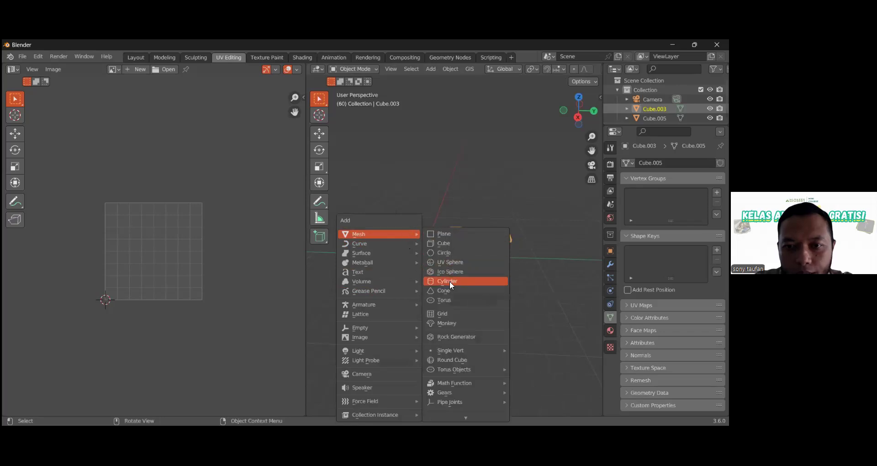
left_click(450, 281)
key("KP_Decimal")
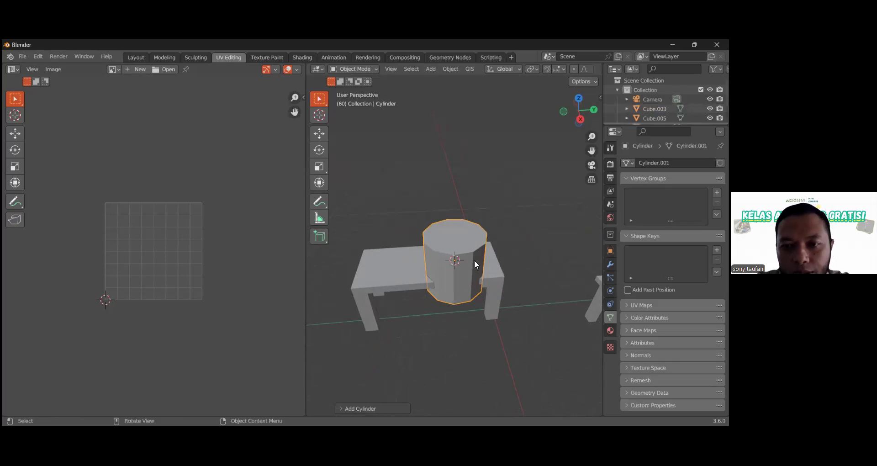
Mark seams on the cylinder along its upper and lower rim loops and one vertical side edge
key("Tab")
key("alt+a")
middle_click_drag(462, 258, 467, 247)
left_click(472, 245, "alt")
key("ctrl+e")
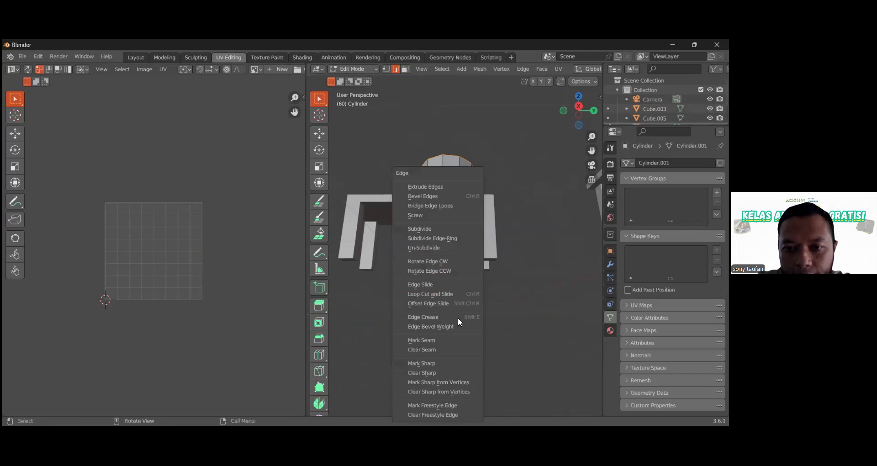
left_click(456, 341)
key("ctrl+e")
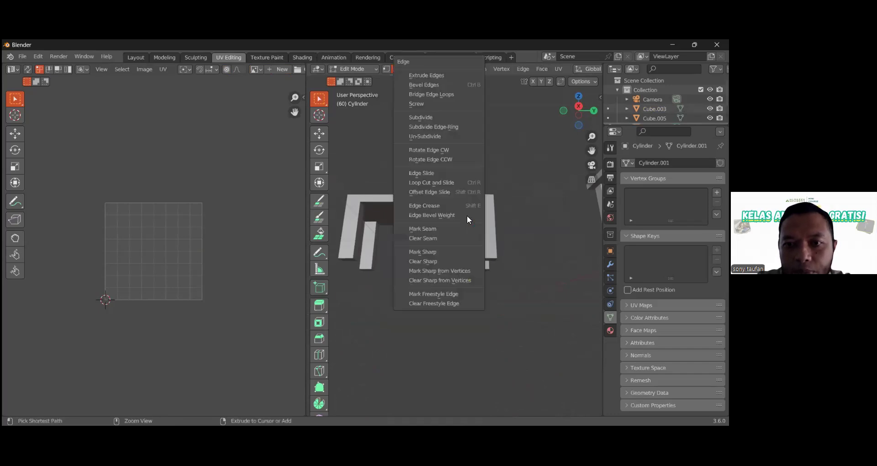
left_click(462, 229)
middle_click_drag(463, 175, 464, 194)
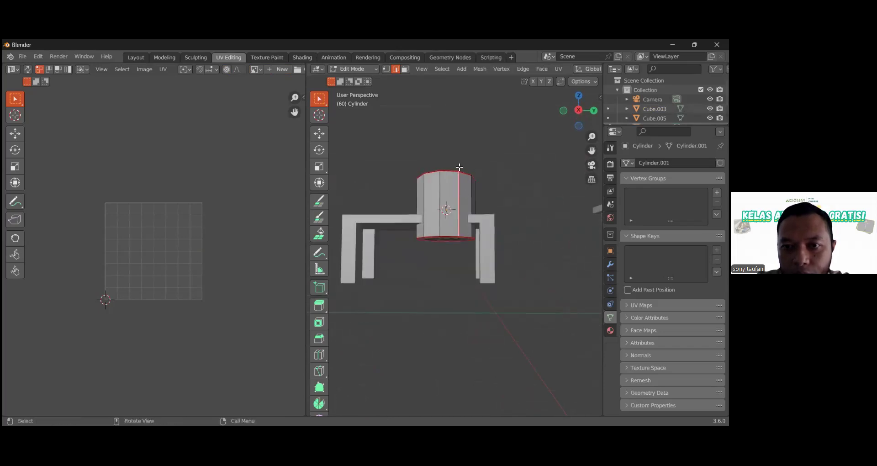
Select the cylinder's whole mesh to examine its UV layout, and return to Object Mode
key("a")
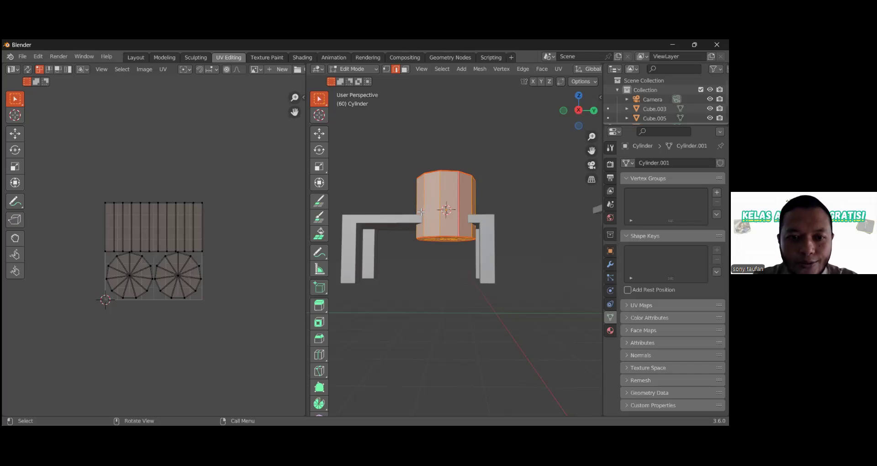
scroll(439, 214, "down", 2)
key("Tab")
middle_click_drag(443, 248, 383, 267)
right_click(356, 251)
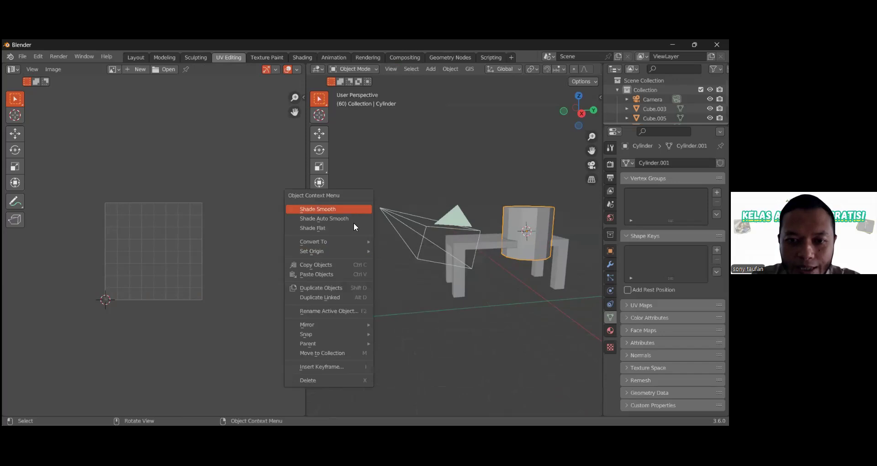
left_click(376, 190)
Add a cone mesh and move it into empty space beside the one-piece table
key("shift+a")
mouse_move(374, 196)
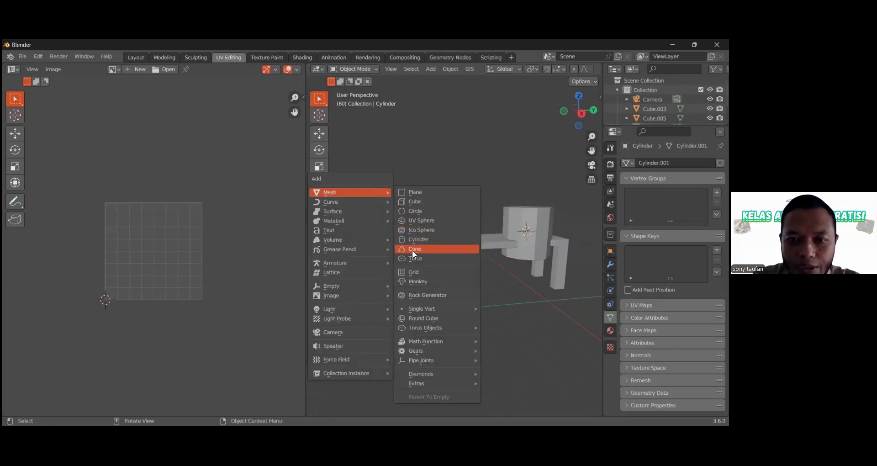
left_click(414, 250)
middle_click_drag(511, 243, 518, 262)
key("g")
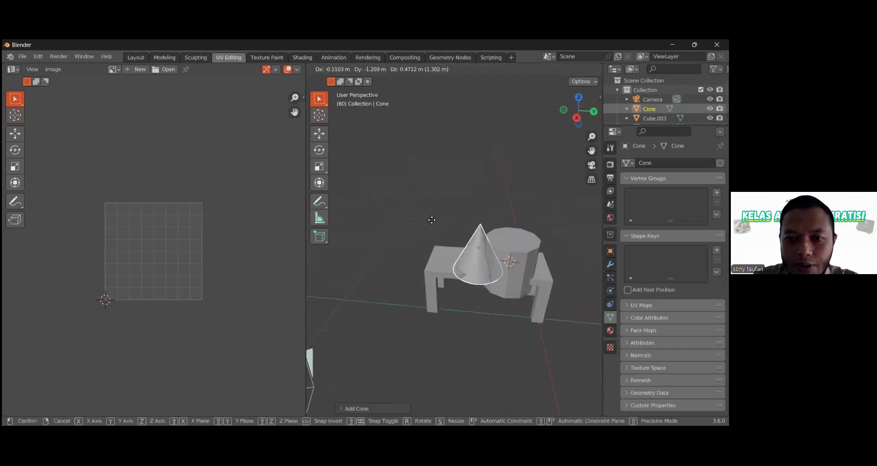
left_click(383, 224)
middle_click_drag(382, 224, 279, 209)
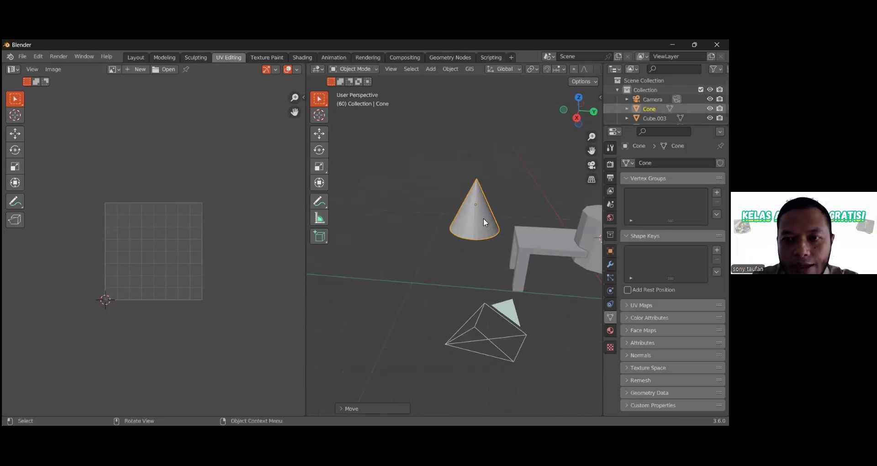
scroll(489, 223, "up", 4)
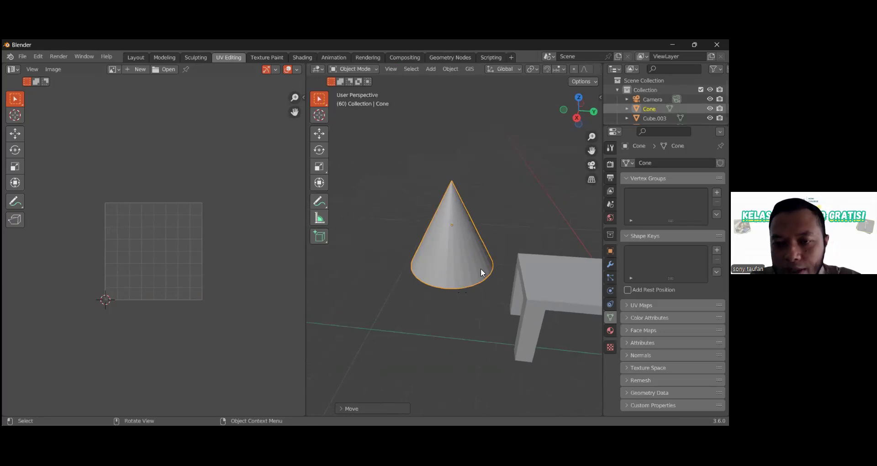
Mark seams on the cone around its base loop and along one slanted side edge
key("Tab")
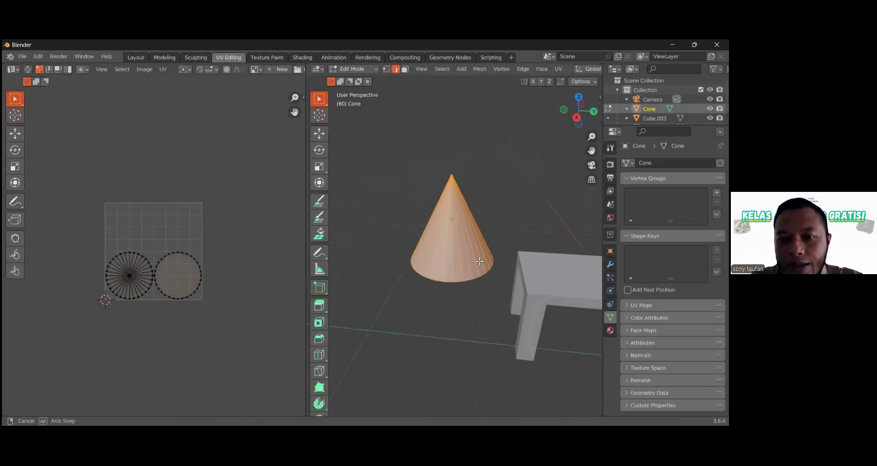
middle_click_drag(475, 274, 471, 225)
middle_click_drag(499, 226, 466, 221)
right_click(488, 220)
left_click(484, 229)
left_click(465, 220)
key("ctrl+e")
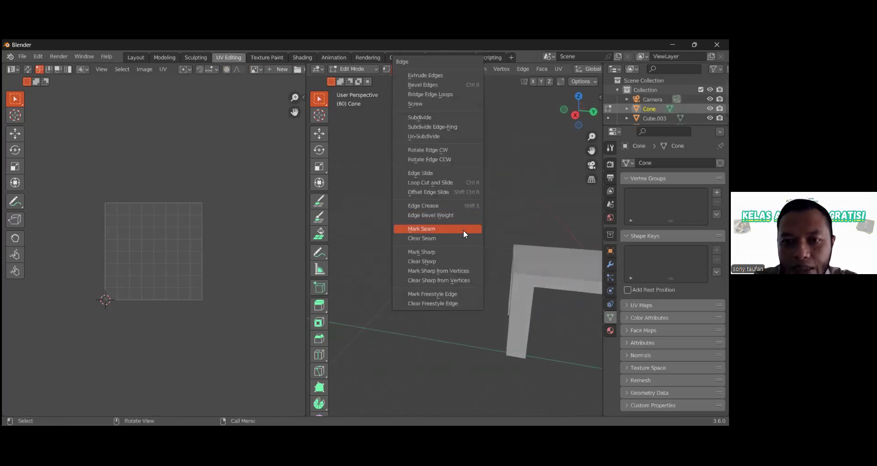
left_click(464, 234)
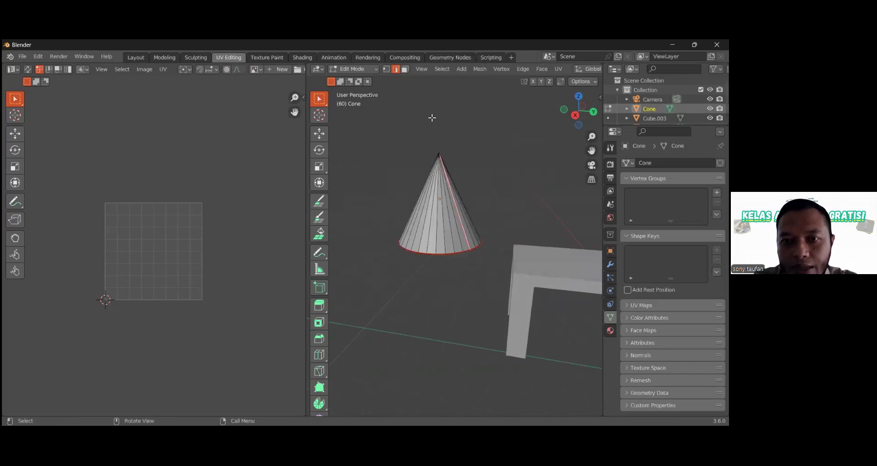
Select the cone's whole mesh and Unwrap it along the marked seams
key("a")
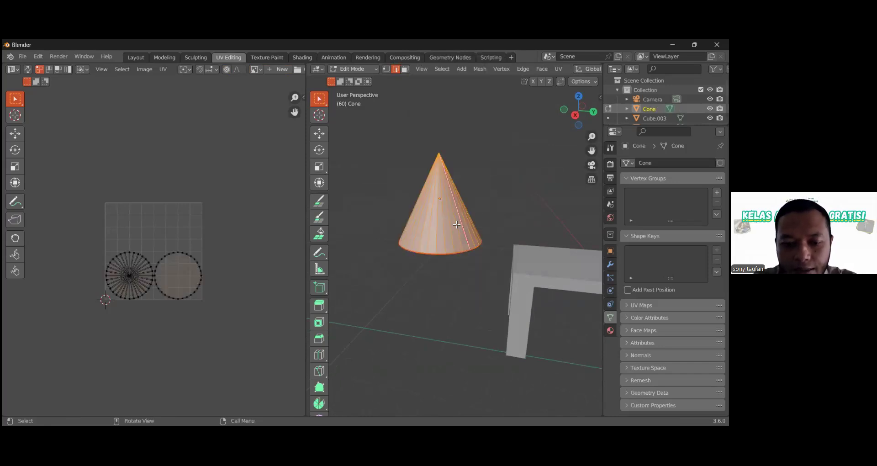
key("u")
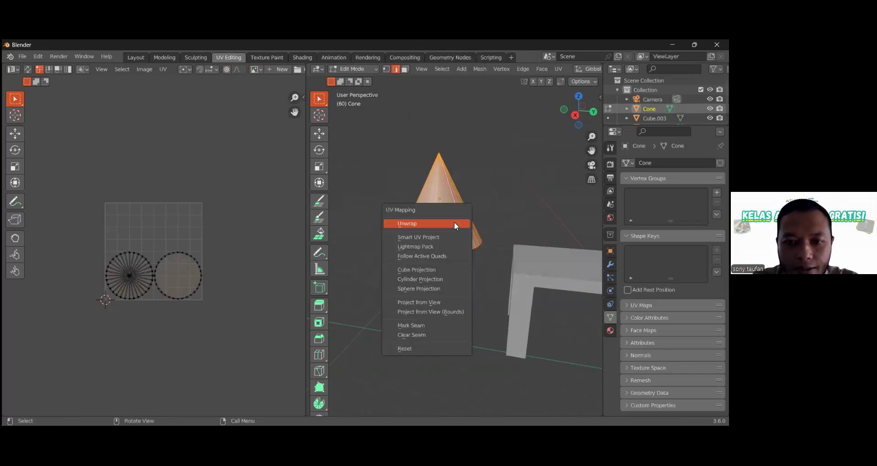
left_click(454, 224)
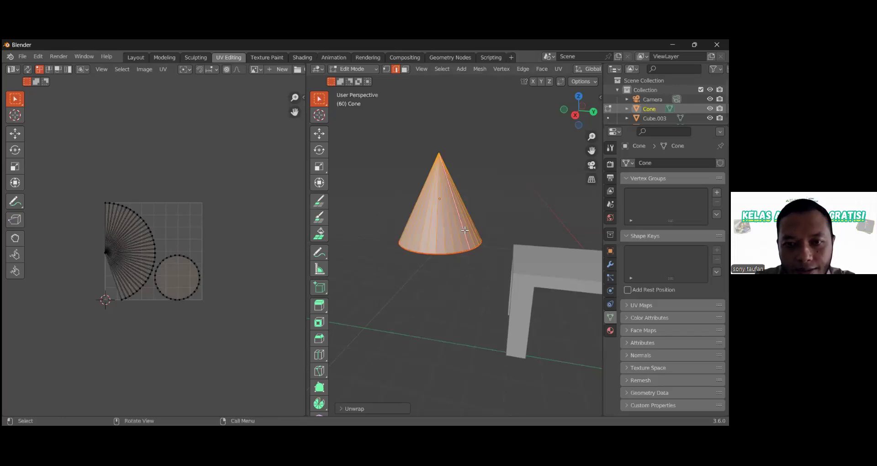
Inspect the cone's seam edges in Edit Mode with the mesh deselected, and return to Object Mode
key("Tab")
middle_click_drag(459, 251, 461, 191)
key("Tab")
key("alt+a")
left_click(445, 175)
key("Tab")
middle_click_drag(466, 204, 525, 259)
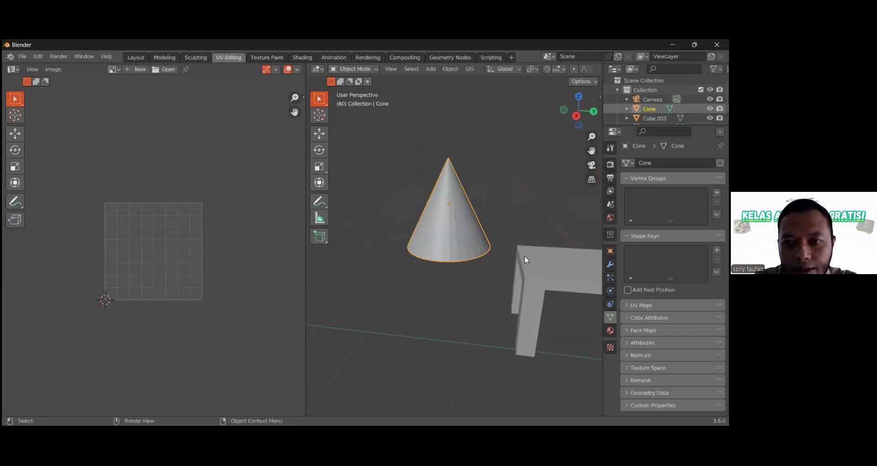
Select the cylinder and move it into empty space above the one-piece table
left_click(563, 281)
middle_click_drag(563, 280, 481, 224)
left_click(480, 224)
key("g")
left_click(428, 185)
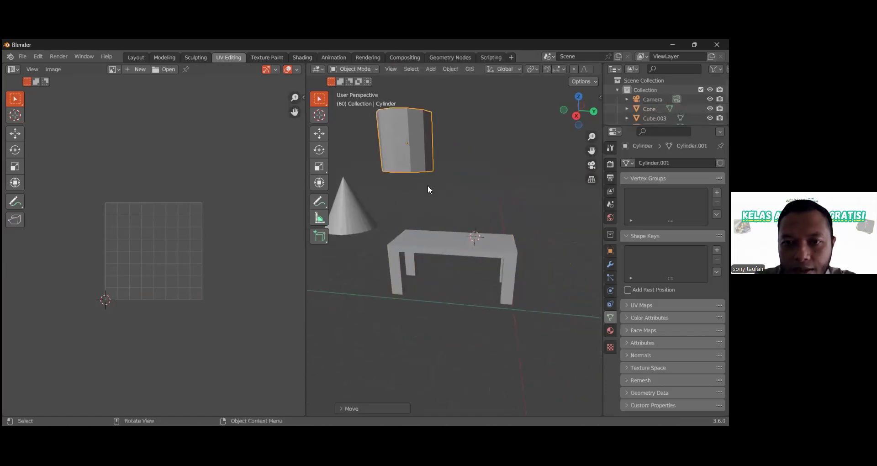
key("Tab")
key("Tab")
Enter Edit Mode on the one-piece table and select its whole mesh and all of its UVs
left_click(437, 248)
middle_click_drag(463, 249, 459, 226)
key("Tab")
scroll(407, 235, "up", 2)
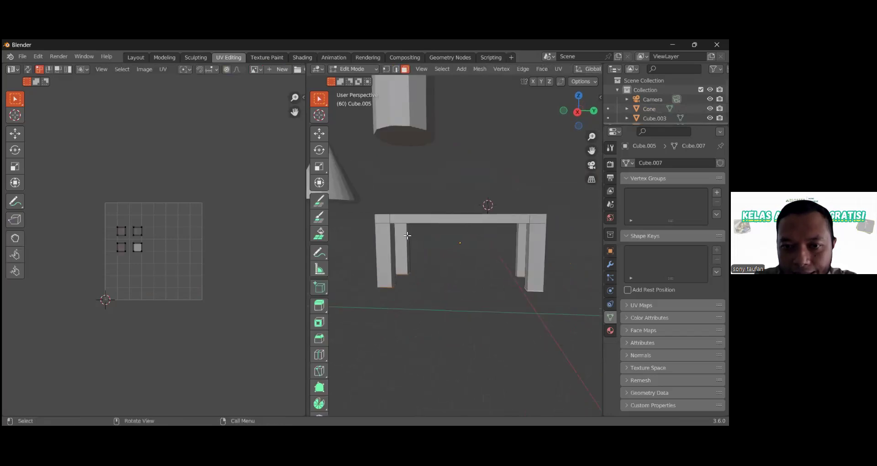
scroll(407, 236, "up", 2)
middle_click_drag(539, 248, 517, 179)
left_click(518, 175)
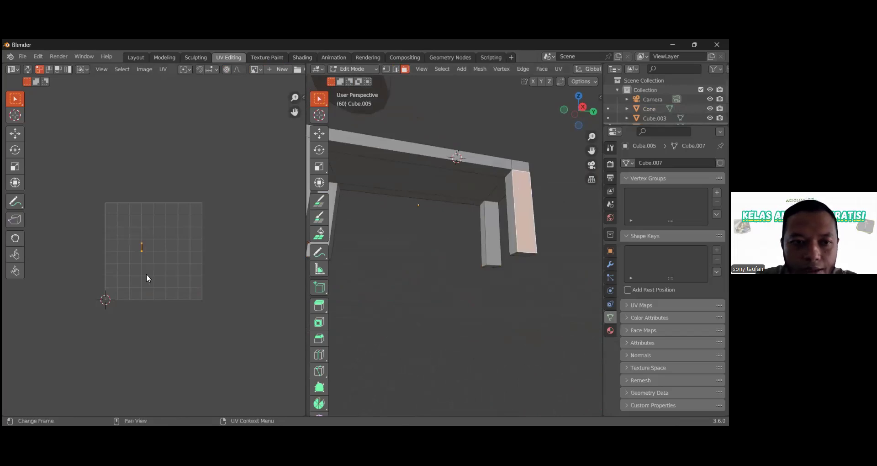
key("a")
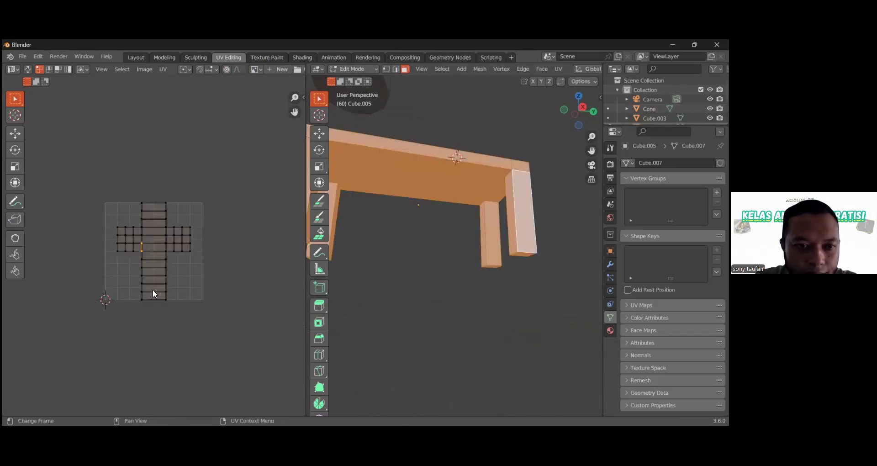
key("a")
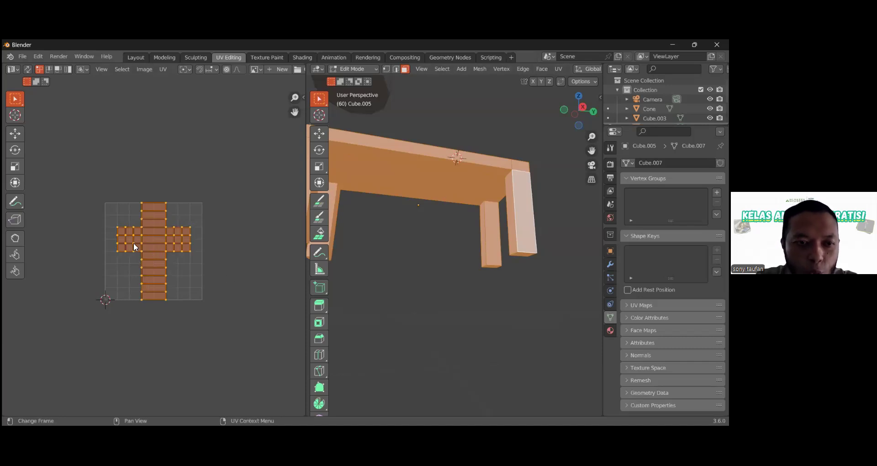
Scale the one-piece table's UV layout up beyond the UV tile and set mesh selection to vertex mode
scroll(121, 241, "up", 2)
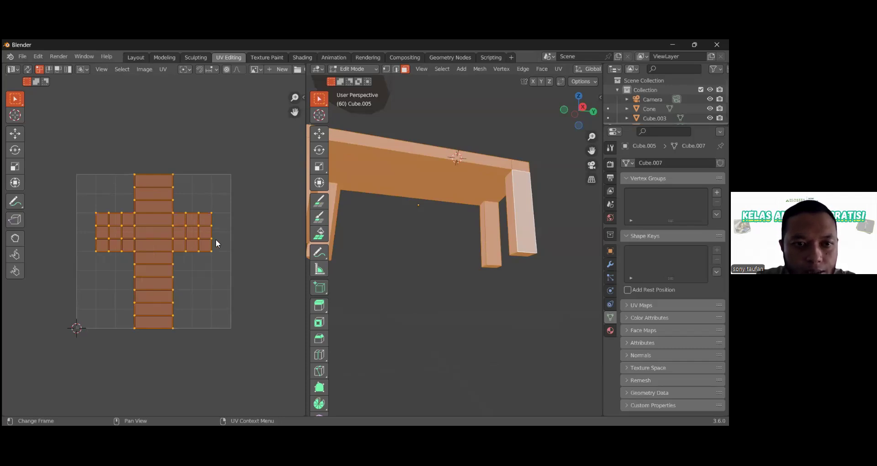
key("s")
left_click(147, 135)
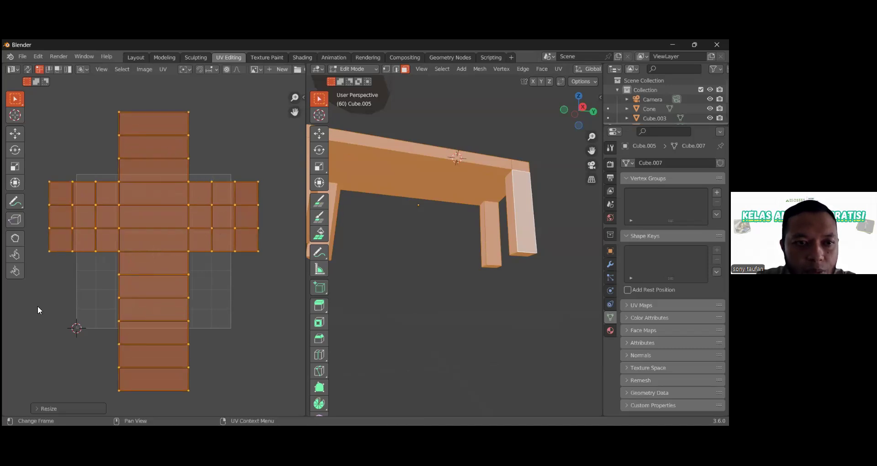
key("1")
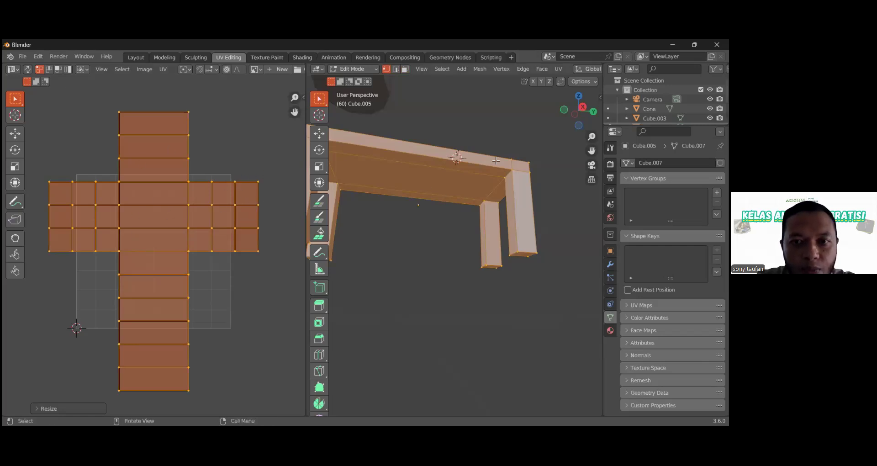
Leave Edit Mode on the one-piece table, enter Edit Mode on the table with separate legs, and clear its mesh selection
middle_click_drag(428, 188, 484, 271)
key("Tab")
left_click(540, 283)
middle_click_drag(546, 270, 458, 227)
key("Tab")
key("alt+a")
scroll(462, 227, "up", 3)
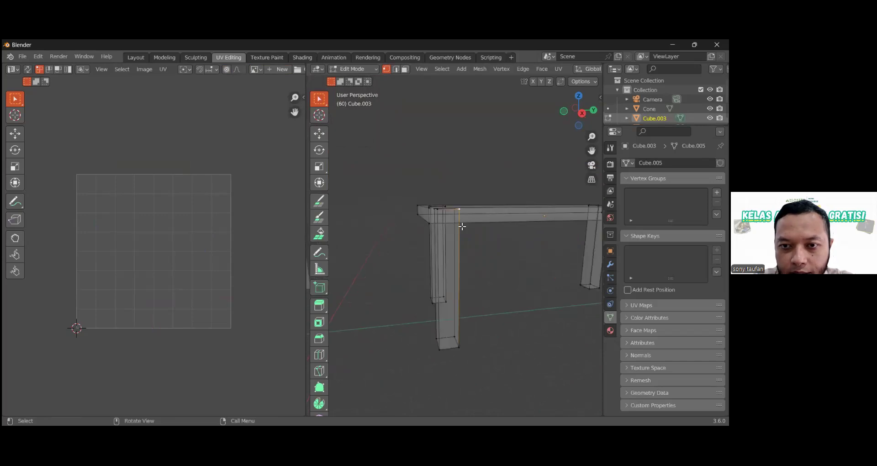
In face mode, select the hidden top faces of all four legs beneath the tabletop
key("3")
left_click(464, 228)
middle_click_drag(464, 228, 453, 191)
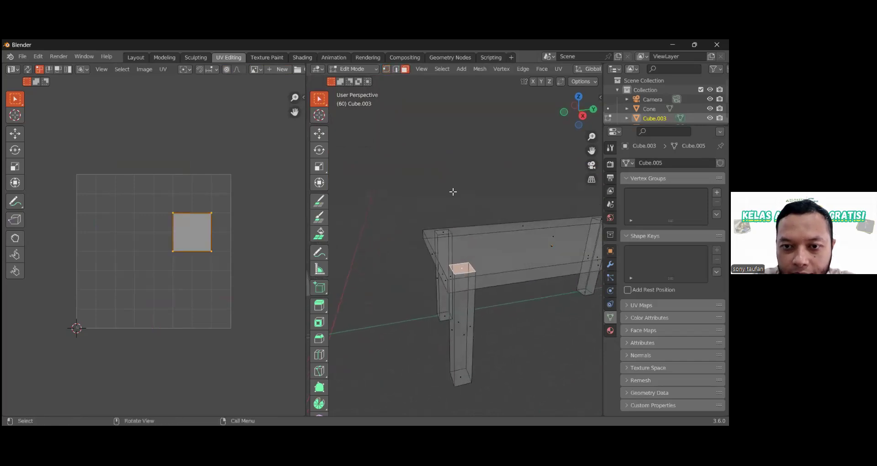
left_click(448, 236, "shift")
middle_click_drag(448, 236, 334, 250, "shift")
left_click(539, 256, "shift")
left_click(505, 233, "shift")
mouse_move(481, 260)
middle_mouse_down()
mouse_move(446, 276)
mouse_move(476, 241)
mouse_move(433, 249)
middle_mouse_up()
key("alt+z")
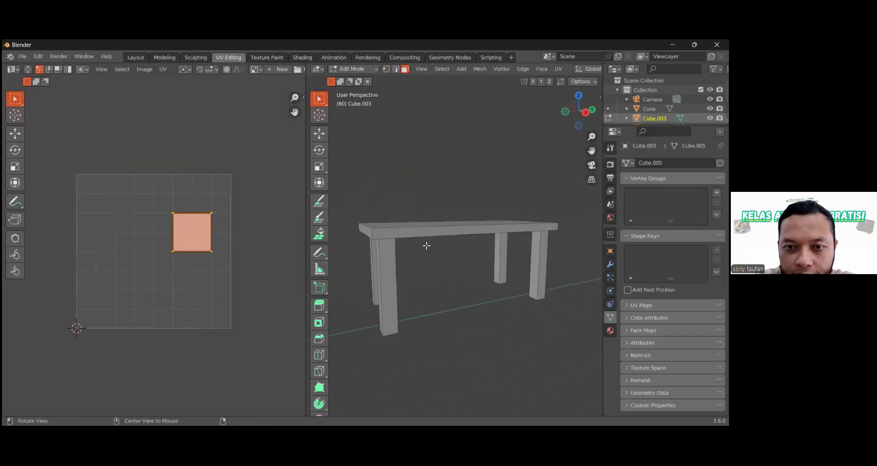
key("alt+z")
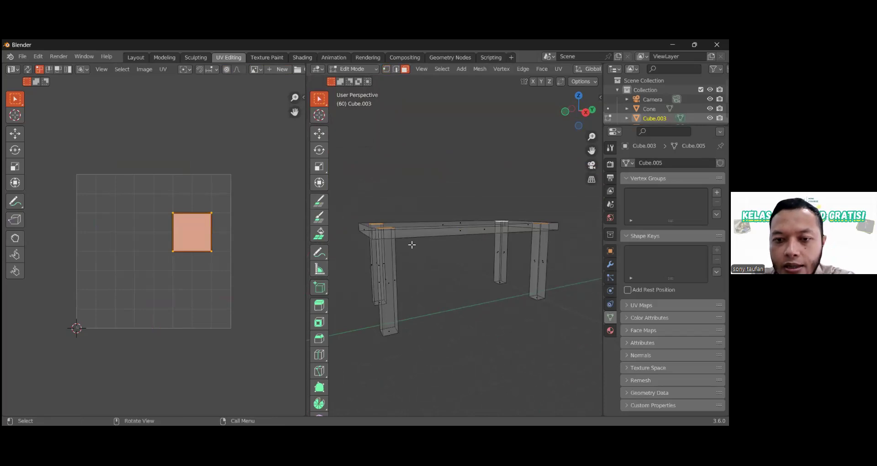
Delete the selected top faces of the four legs and set mesh selection to edge mode
key("u")
key("Escape")
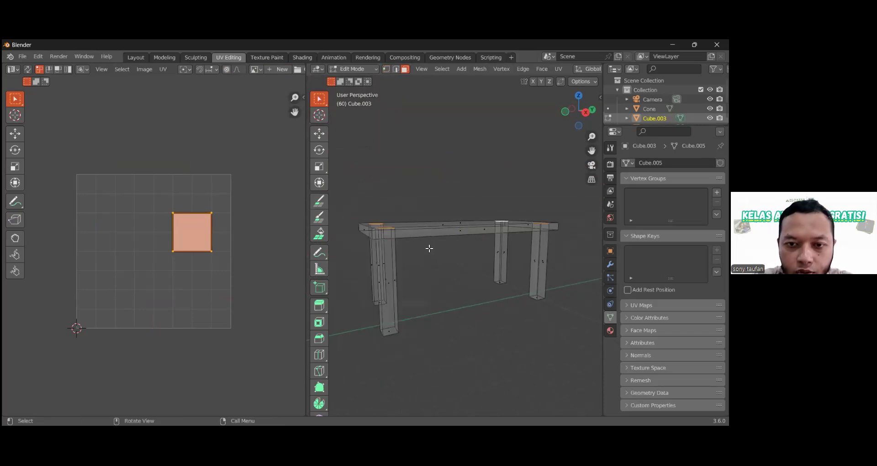
key("u")
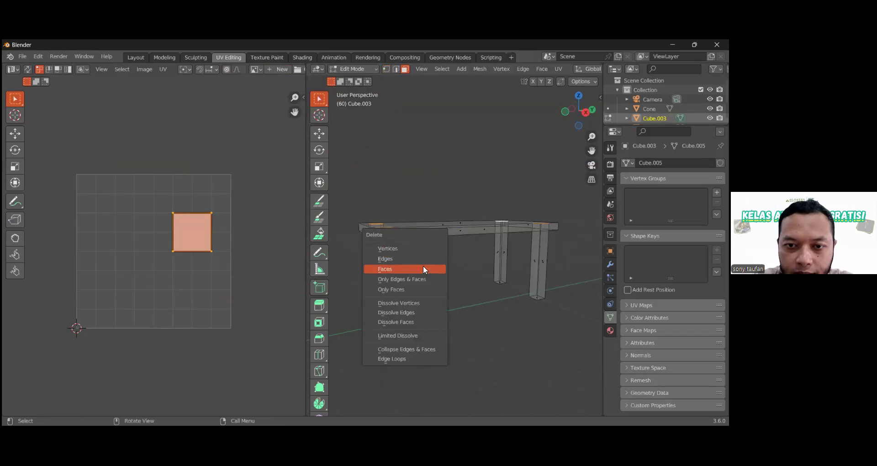
left_click(472, 263)
middle_click_drag(471, 263, 423, 264)
key("2")
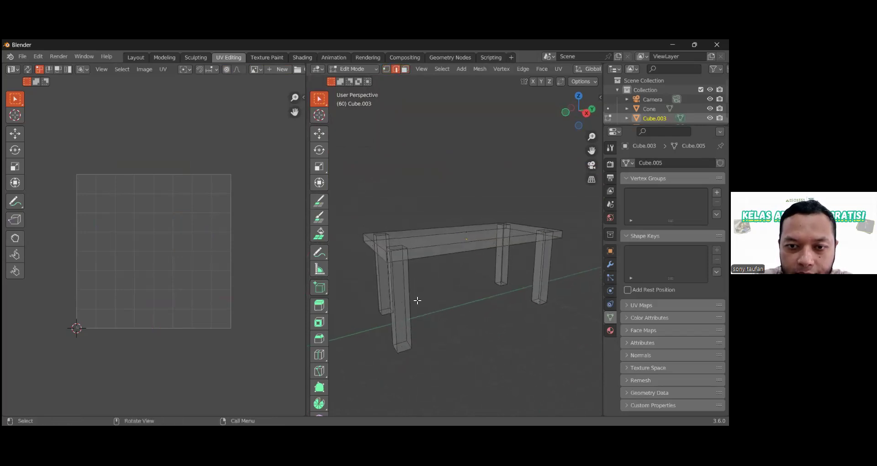
Return to Object Mode, add a cube mesh near the two tables, and raise it along the Z axis
key("Tab")
scroll(441, 294, "down", 7)
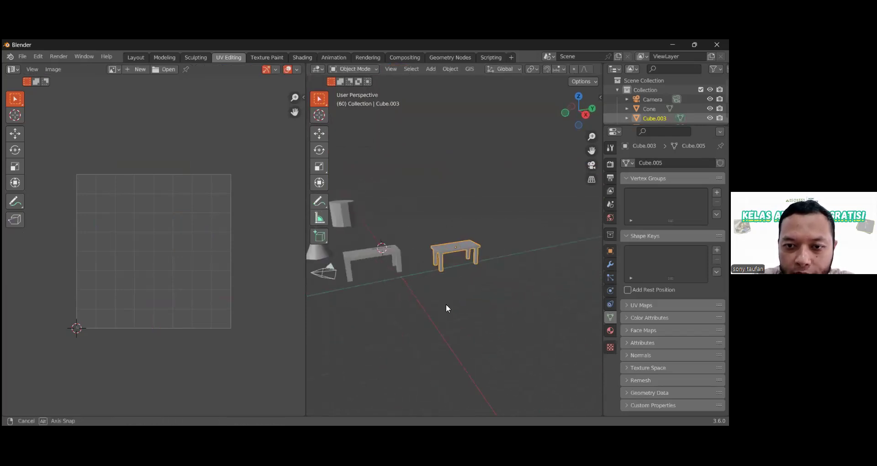
key("shift+a")
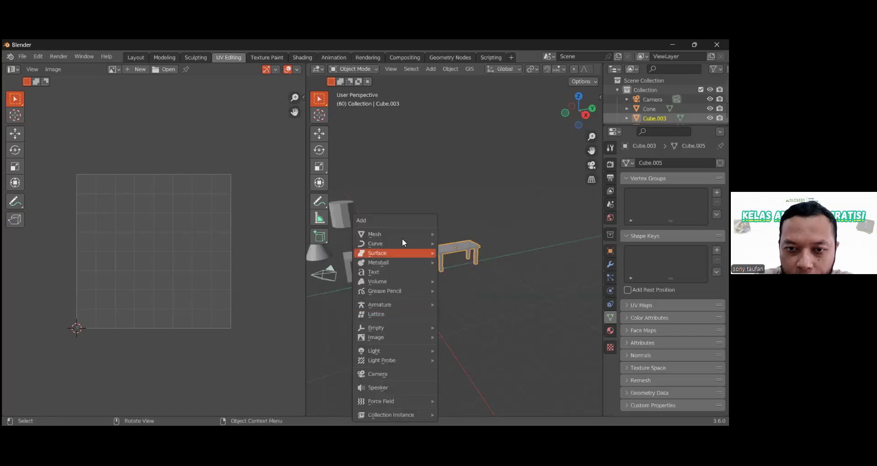
mouse_move(411, 233)
left_click(453, 242)
scroll(428, 319, "up", 2)
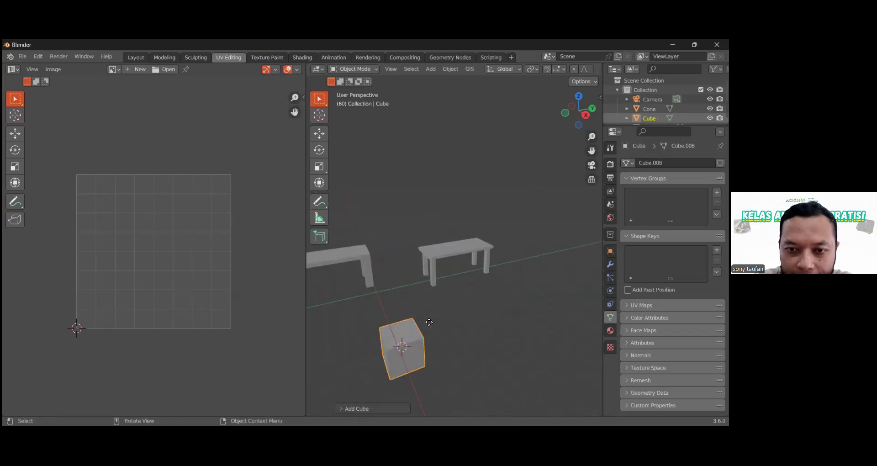
key("g")
key("z")
left_click(425, 280)
middle_click_drag(426, 281, 445, 290)
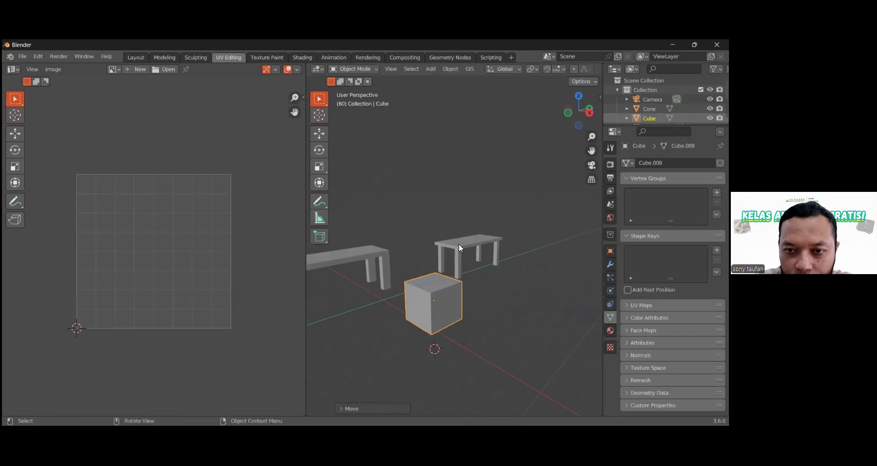
Enter Edit Mode on the cube, select all of its UVs, and generate seams from the UV islands
key("Tab")
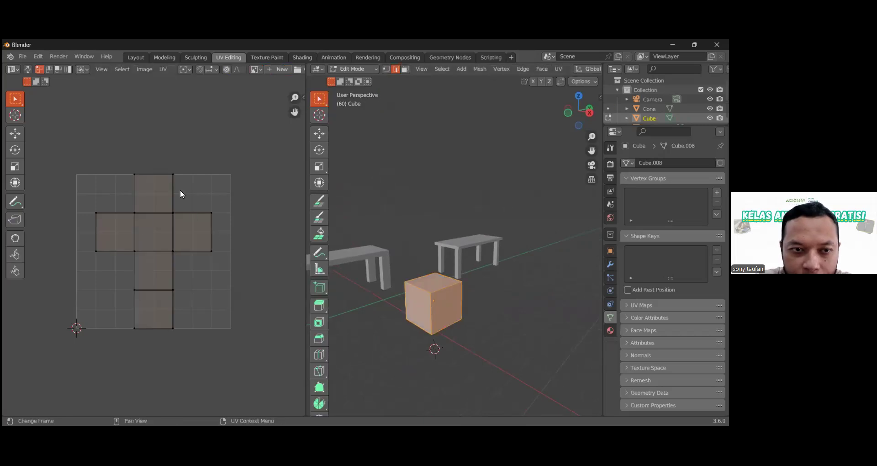
key("a")
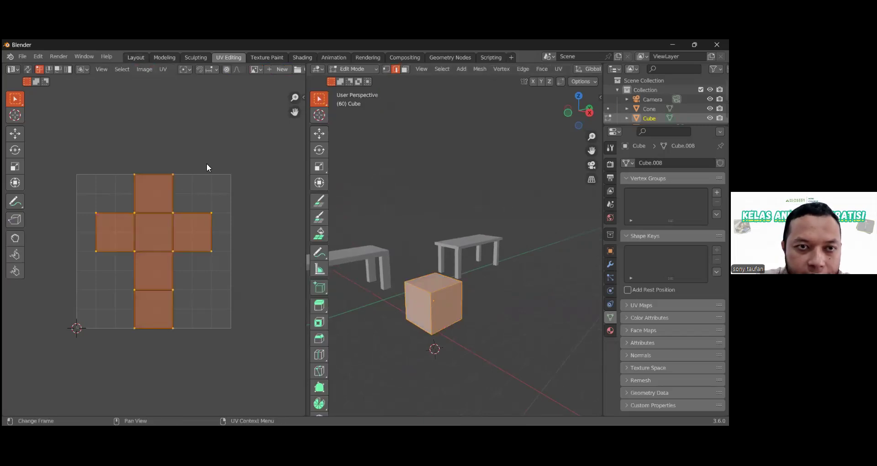
left_click(163, 69)
left_click(173, 220)
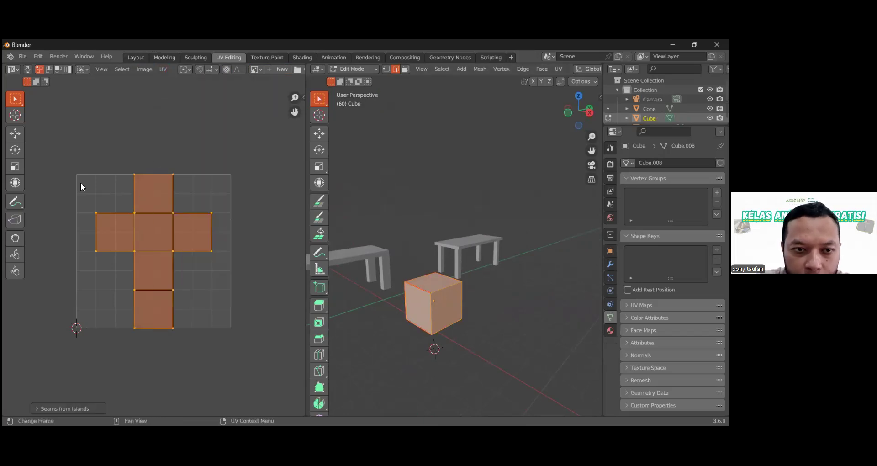
scroll(433, 297, "up", 3)
middle_click_drag(452, 295, 479, 290)
key("alt+a")
key("a")
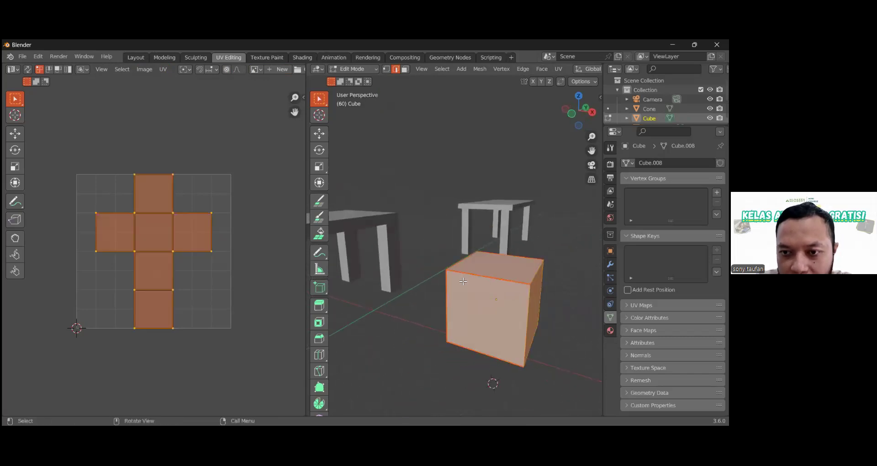
middle_click_drag(519, 300, 457, 280)
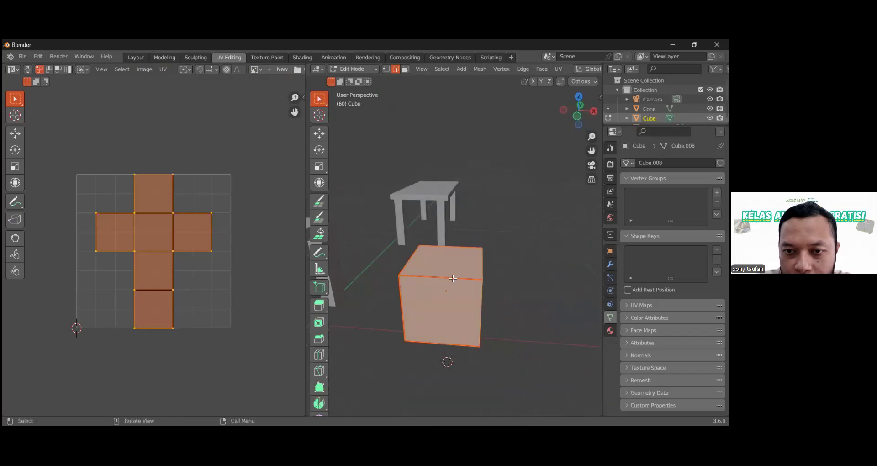
Enable UV sync selection in face mode and locate the cube's top and side faces in the UV layout
left_click(442, 272)
left_click(28, 69)
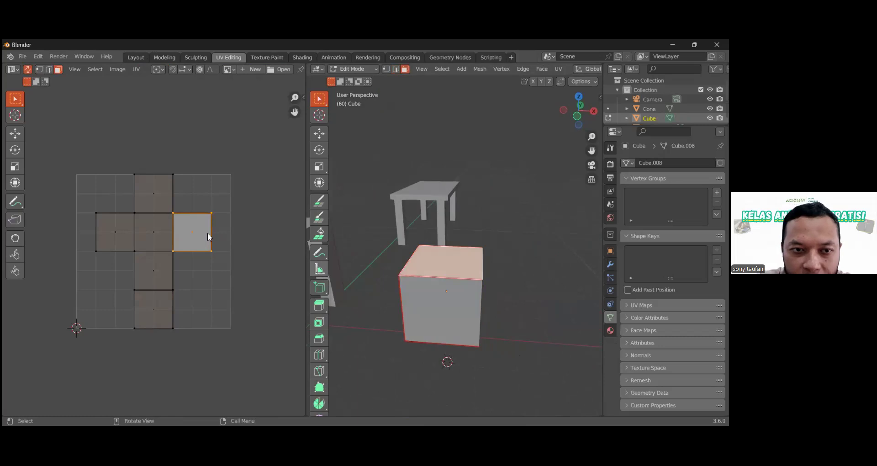
middle_click_drag(494, 274, 443, 273)
left_click(409, 287)
left_click(396, 276)
key("alt+a")
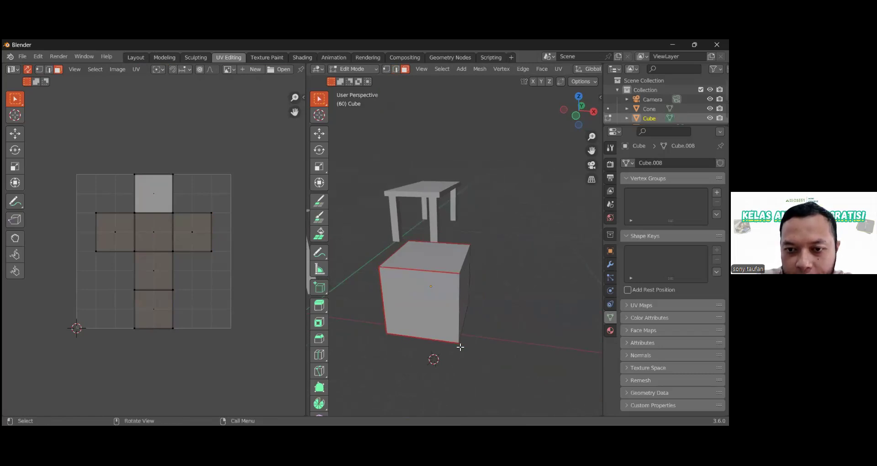
Examine the cube's seams from several sides and match its other faces to their squares in the UV layout
middle_click_drag(460, 302, 393, 271)
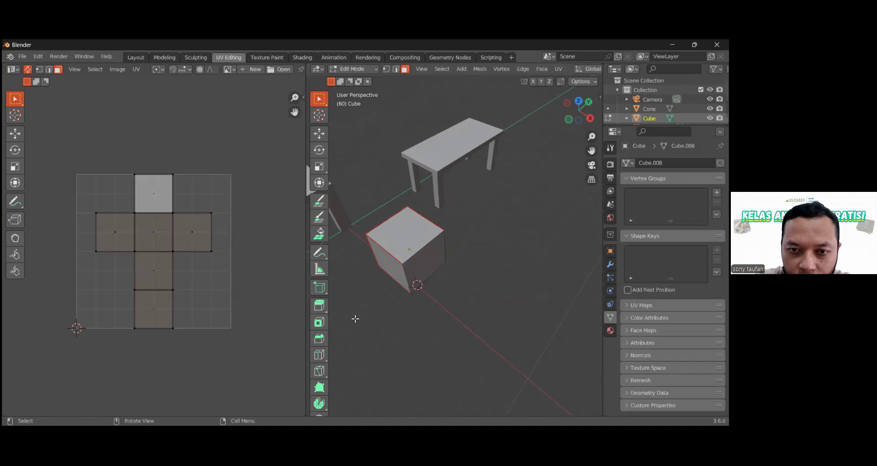
middle_click_drag(471, 219, 403, 212)
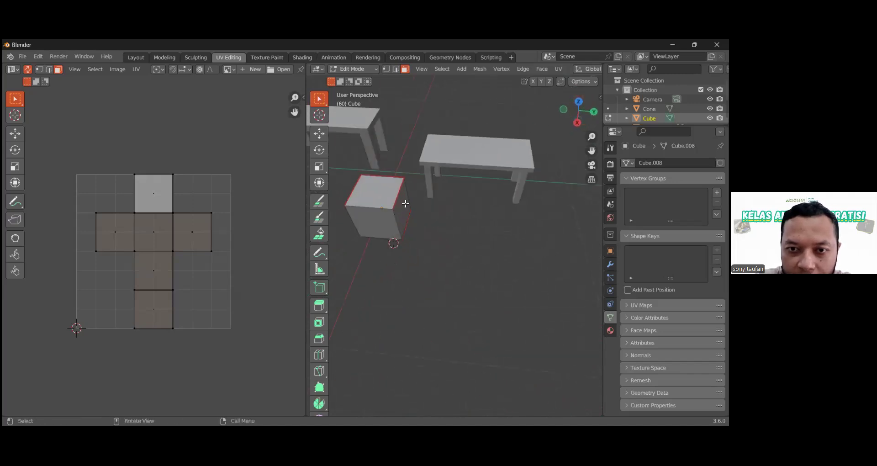
left_click(406, 206)
middle_click_drag(434, 231, 447, 277)
left_click(472, 285)
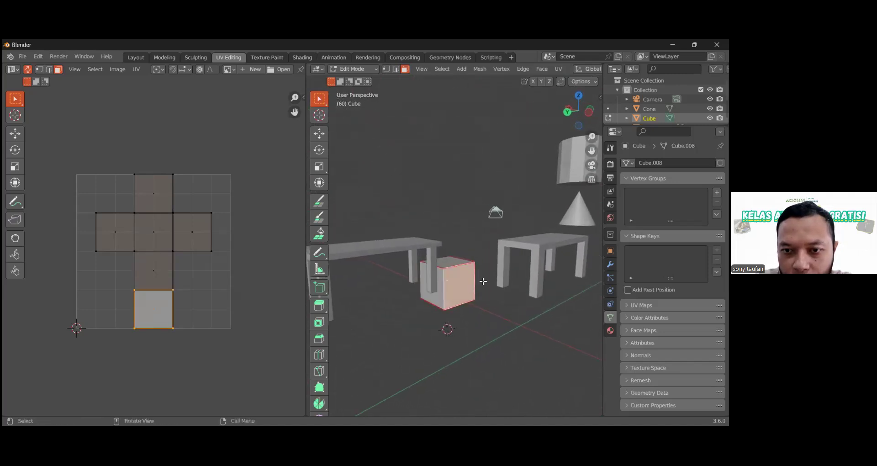
middle_click_drag(448, 302, 489, 284)
middle_click_drag(460, 312, 484, 283)
left_click(450, 251)
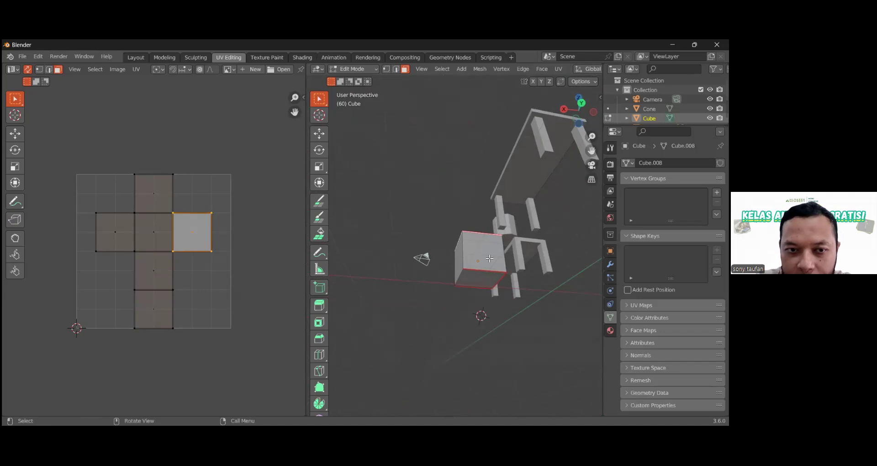
Select all of the cube's faces, leave its Edit Mode, and enter Edit Mode on the table with separate legs
key("a")
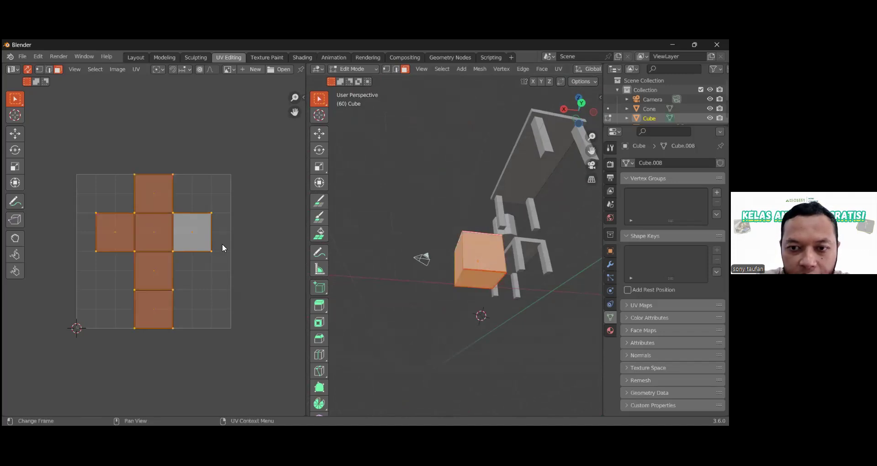
middle_click_drag(498, 266, 442, 225)
key("Tab")
left_click(512, 289)
scroll(442, 226, "up", 5)
key("Tab")
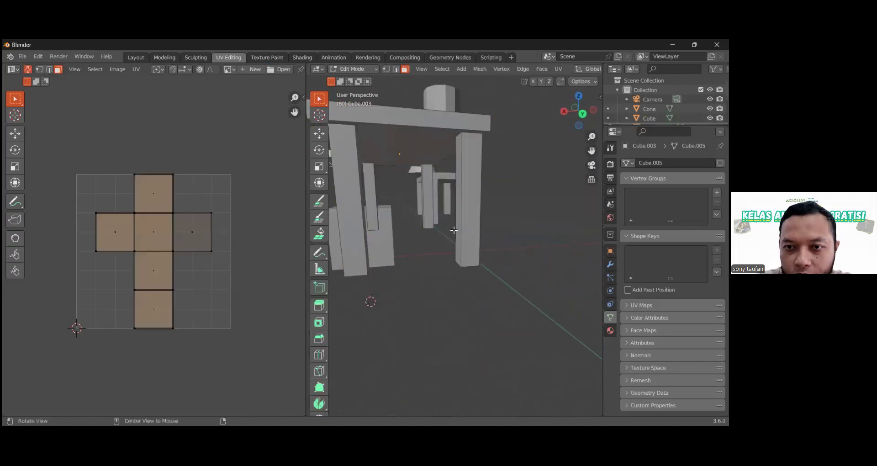
With X-ray on and edge mode active, mark three bottom edges and one inner vertical edge of a front leg as seams
scroll(453, 229, "down", 5)
key("alt+z")
key("2")
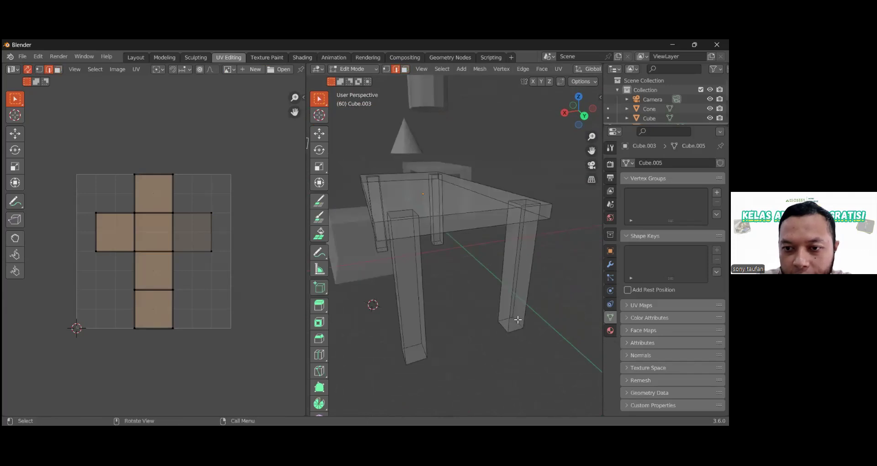
left_click(519, 329)
left_click(509, 328, "shift")
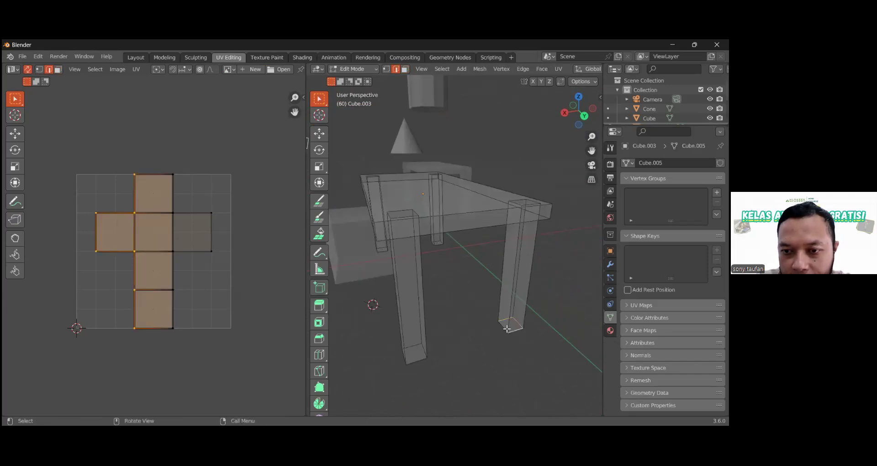
key("ctrl+e")
left_click(507, 328)
left_click(520, 301)
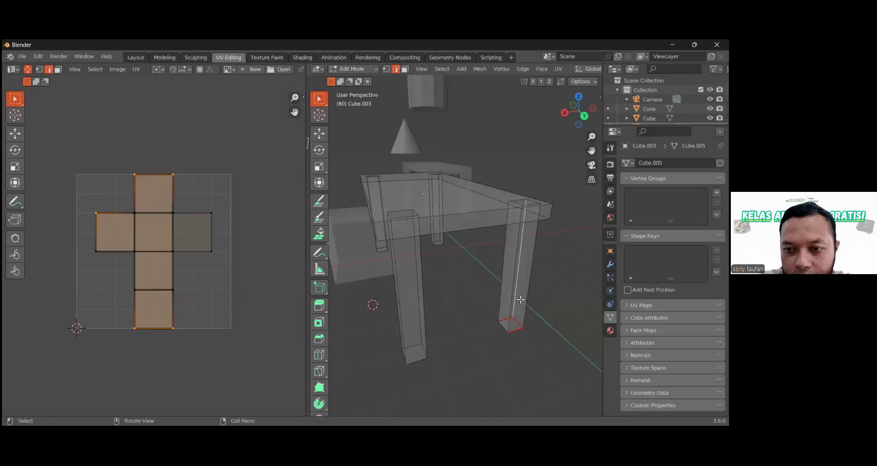
key("ctrl+e")
left_click(519, 299)
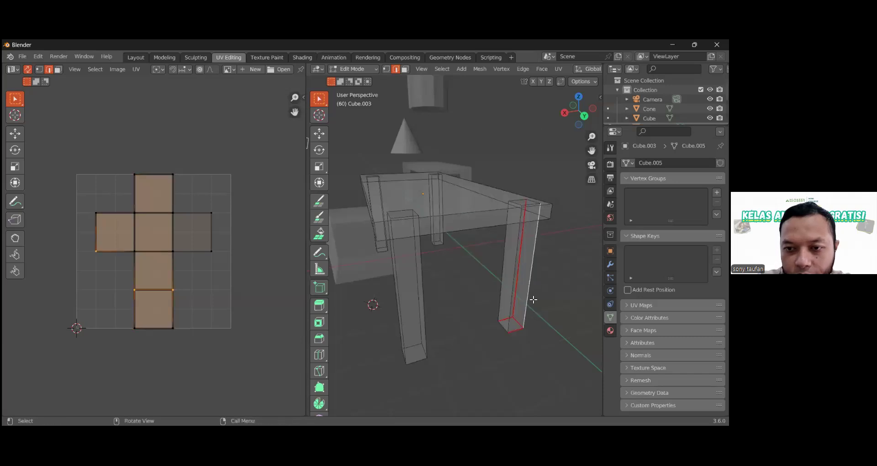
Select the whole linked leg, unwrap it along its seams, and deselect the resulting UVs
key("ctrl+l")
key("u")
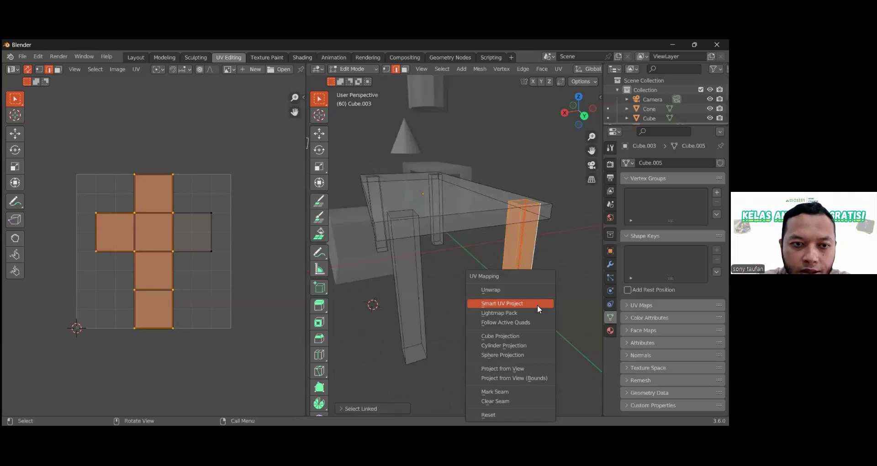
left_click(537, 305)
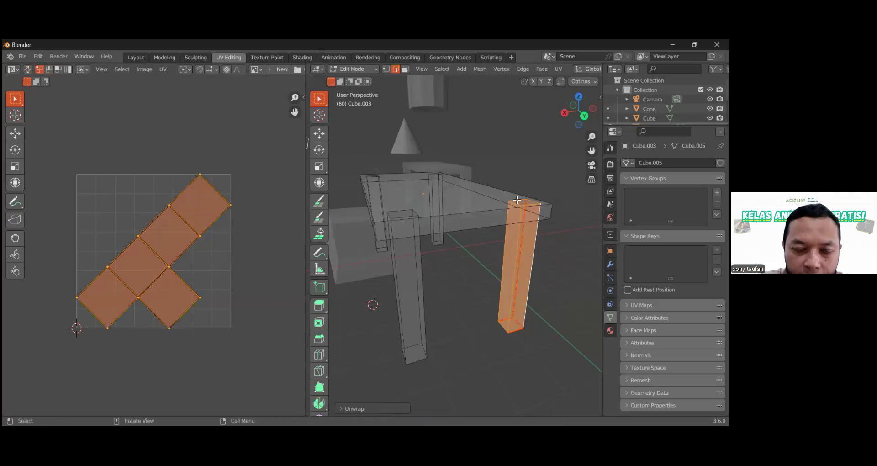
key("alt+a")
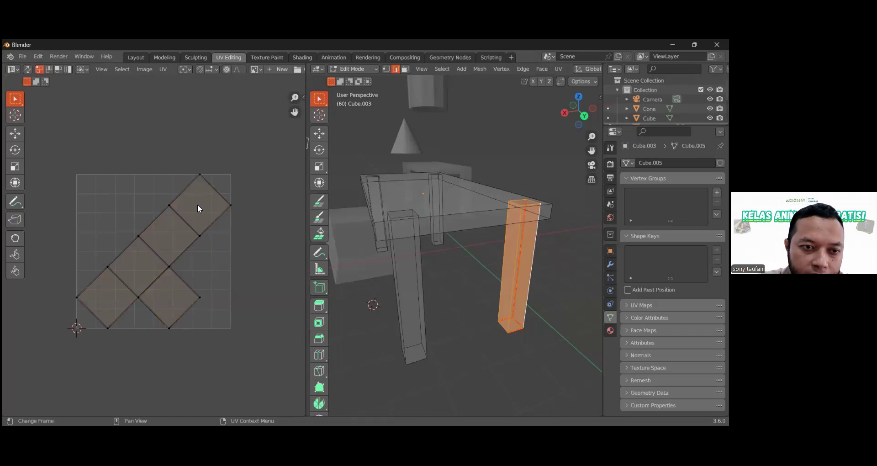
Mark one inner vertical edge and three bottom edges of the neighbouring front leg as seams
left_click(417, 274)
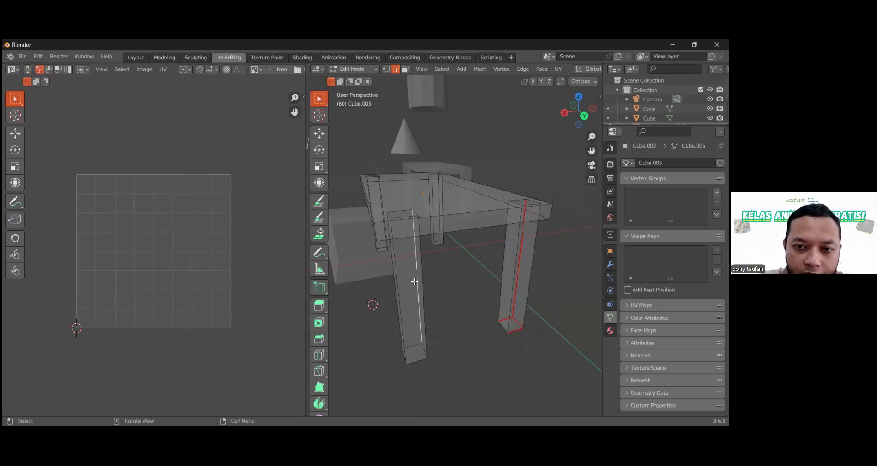
left_click(417, 347, "shift")
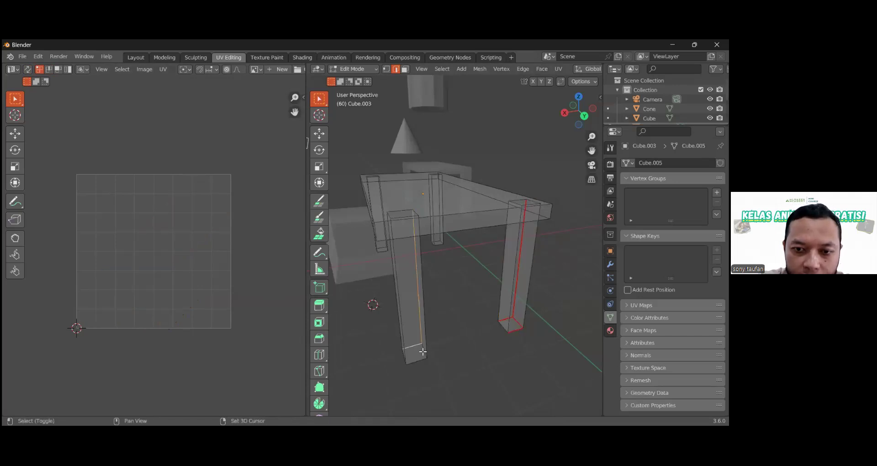
right_click(404, 358)
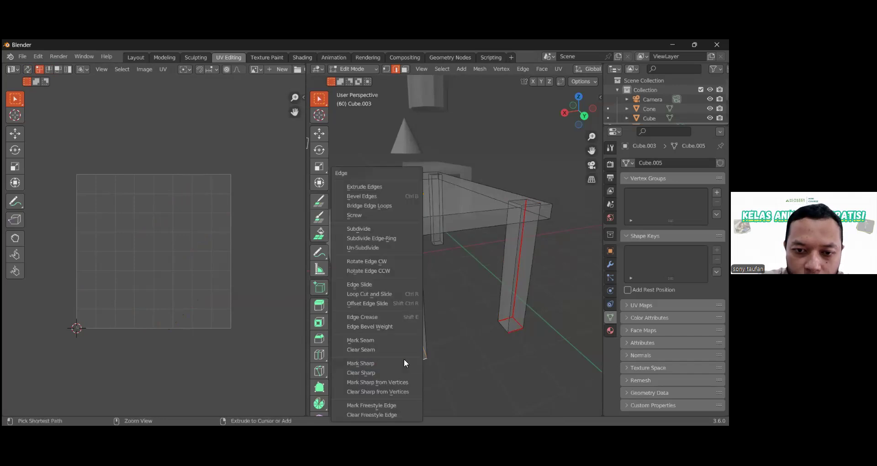
left_click(403, 344)
middle_click_drag(403, 344, 447, 362)
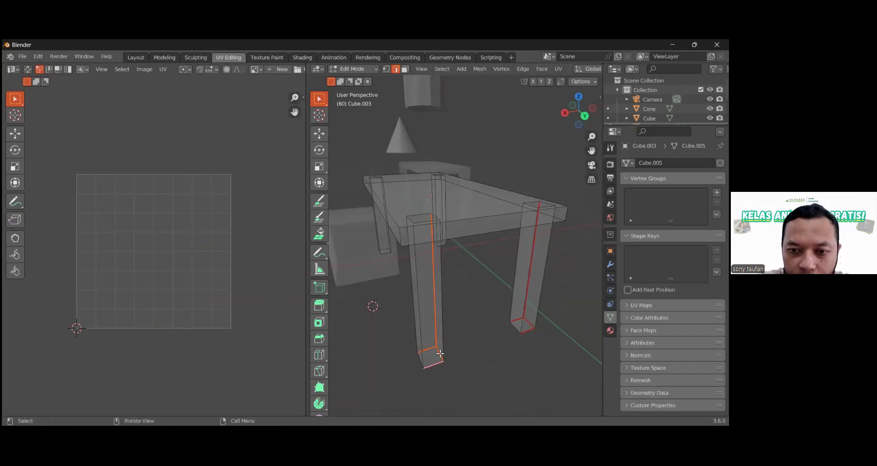
Select the whole linked geometry of the second front leg and unwrap it along its seams
key("ctrl+l")
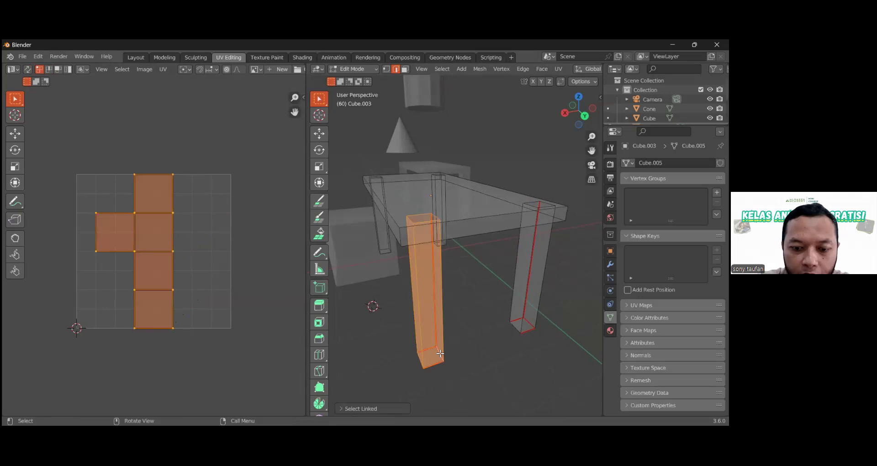
key("u")
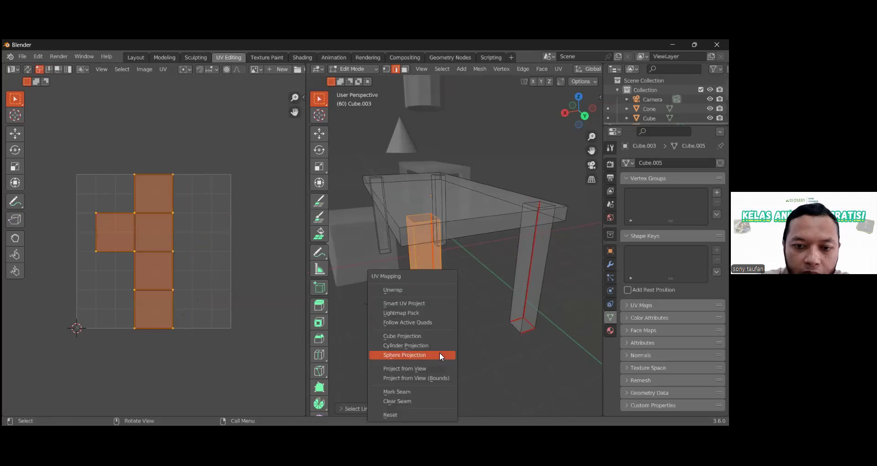
left_click(436, 291)
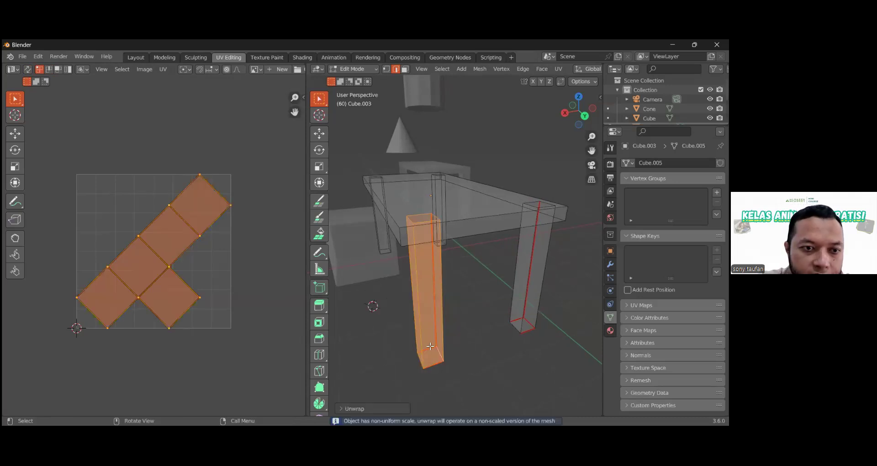
Mark the remaining bottom edge of the second front leg as a seam and unwrap the whole leg again
left_click(423, 364, "alt")
right_click(426, 366)
left_click(426, 366)
key("a")
key("alt+a")
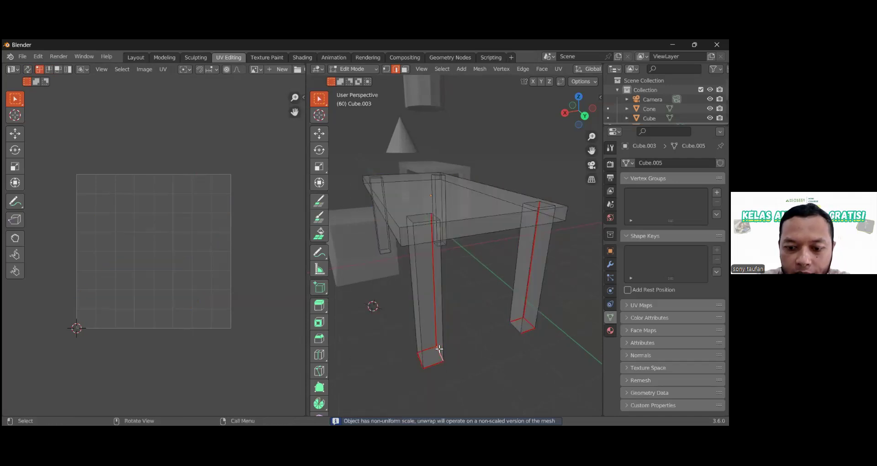
key("a")
key("u")
left_click(436, 344)
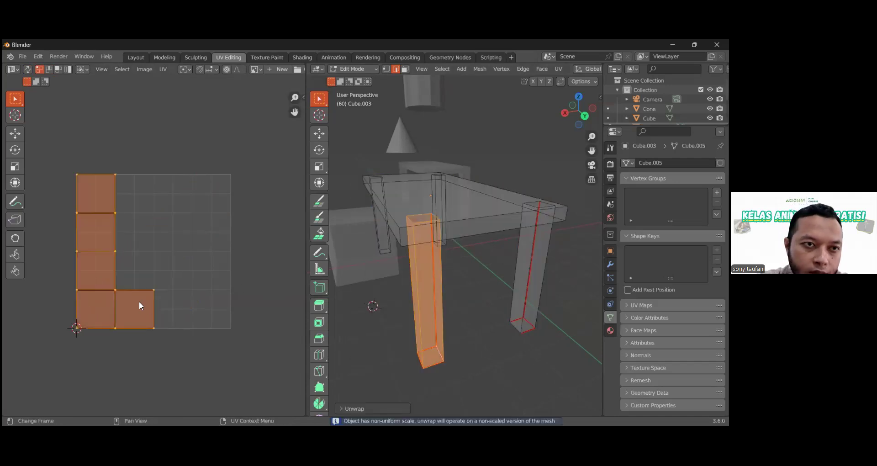
In UV face selection mode, move the detached square face of the leg close beside the lower end of the UV strip
left_click(59, 69)
left_click_drag(137, 307, 206, 275)
left_click(90, 310)
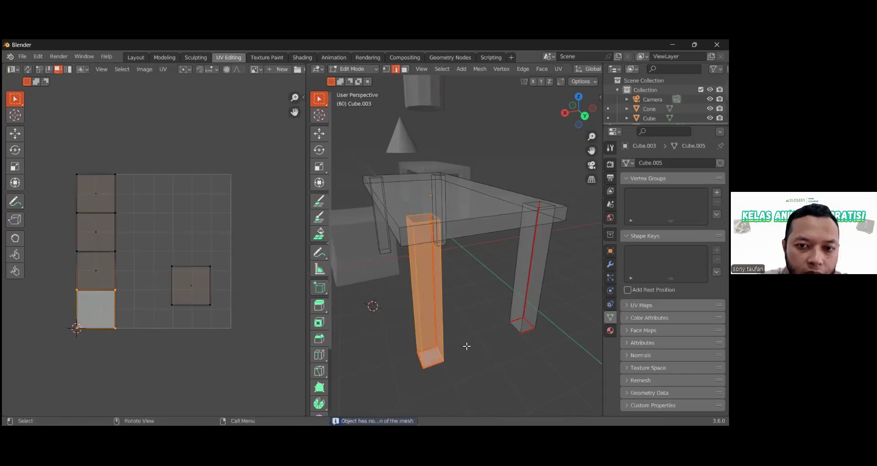
left_click(194, 287)
left_click_drag(194, 287, 175, 293)
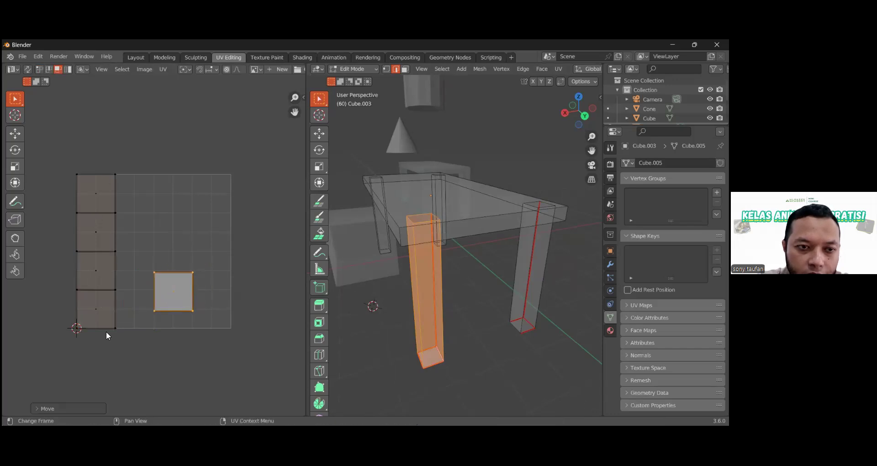
left_click_drag(174, 298, 138, 311)
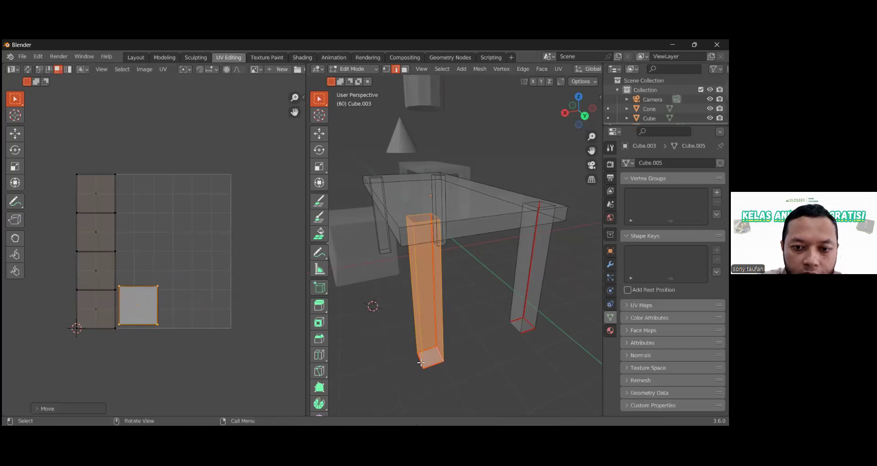
Clear the seam from the outer bottom edge of the second front leg
left_click(420, 363)
key("ctrl+e")
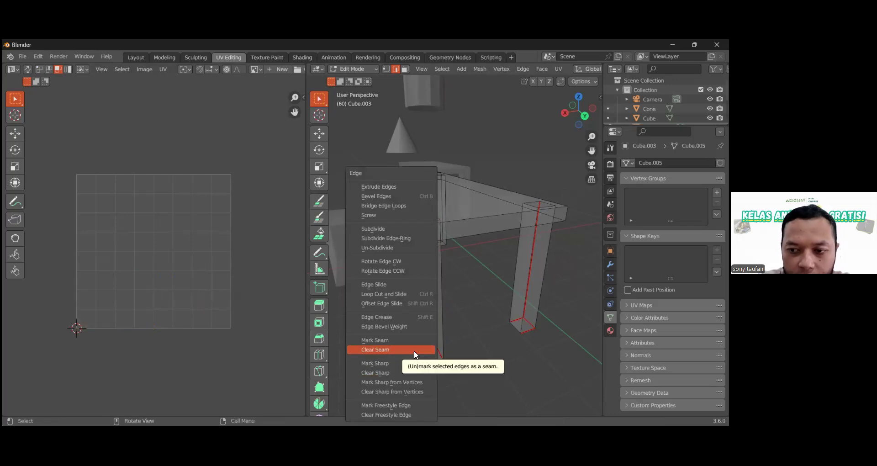
left_click(414, 350)
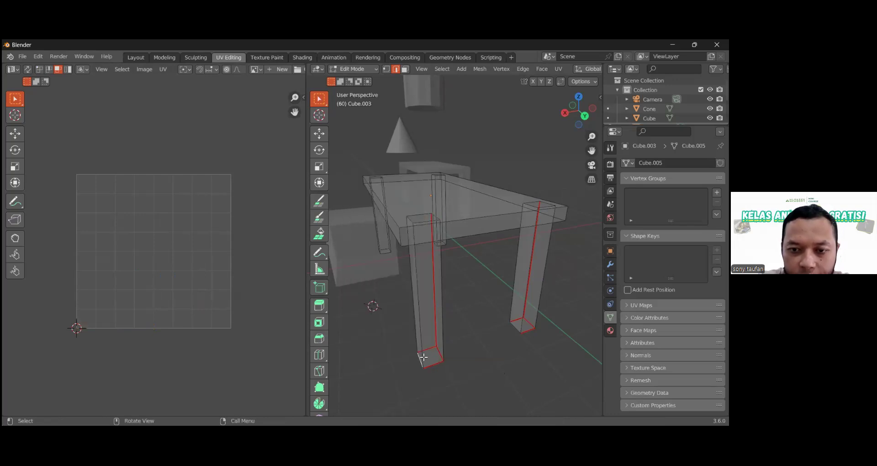
Select both linked rear legs without seams and delete them
middle_click_drag(447, 363, 487, 331)
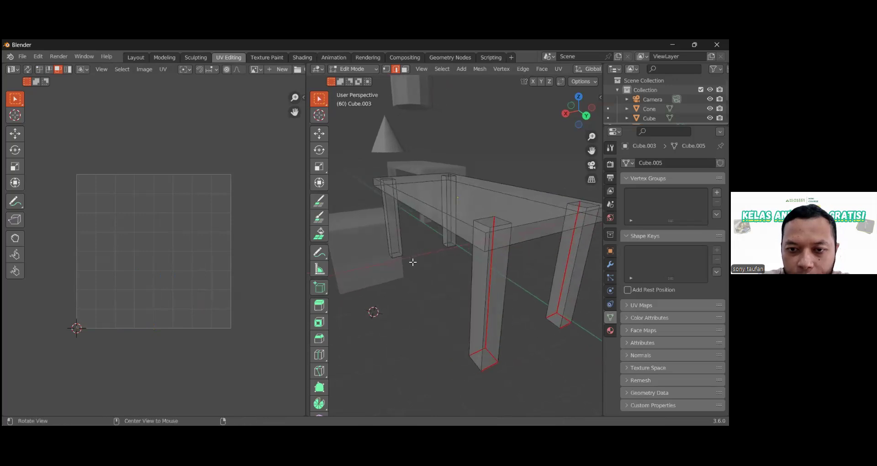
middle_click_drag(412, 262, 422, 275)
left_click(416, 271, "shift")
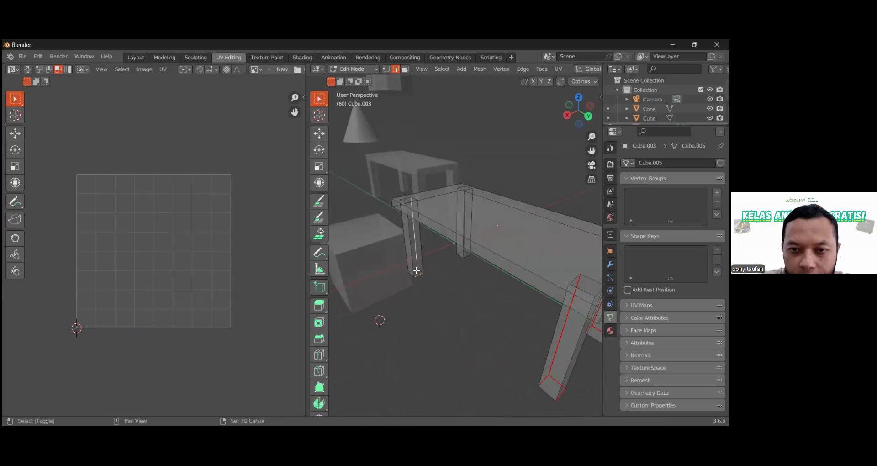
left_click(422, 269)
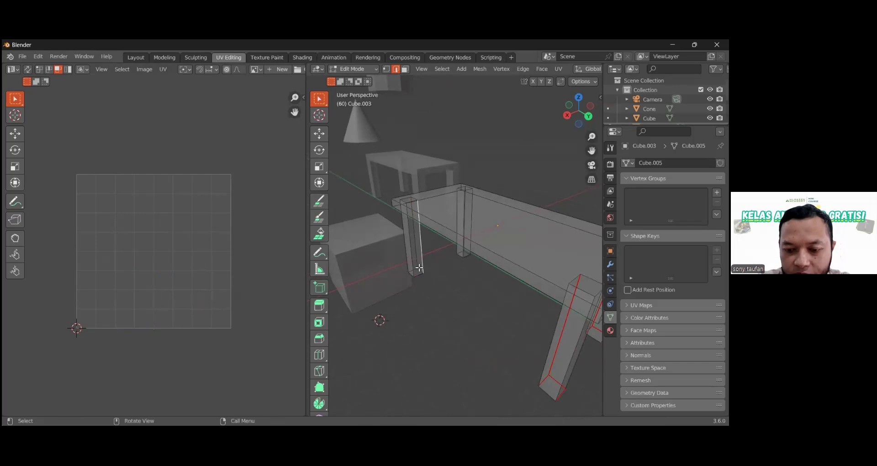
key("l")
key("l")
right_click(463, 262)
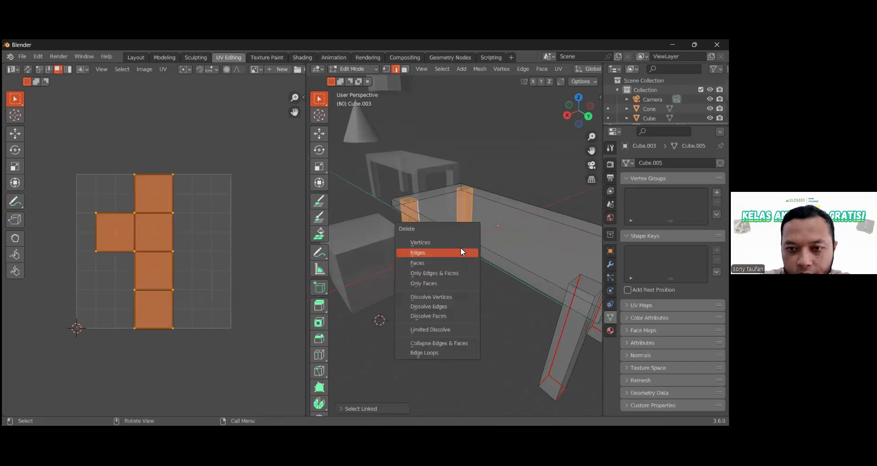
left_click(525, 325)
Select both linked front legs and place a duplicate of them along Y at the opposite end of the table
middle_click_drag(525, 324, 465, 325)
left_click(464, 325)
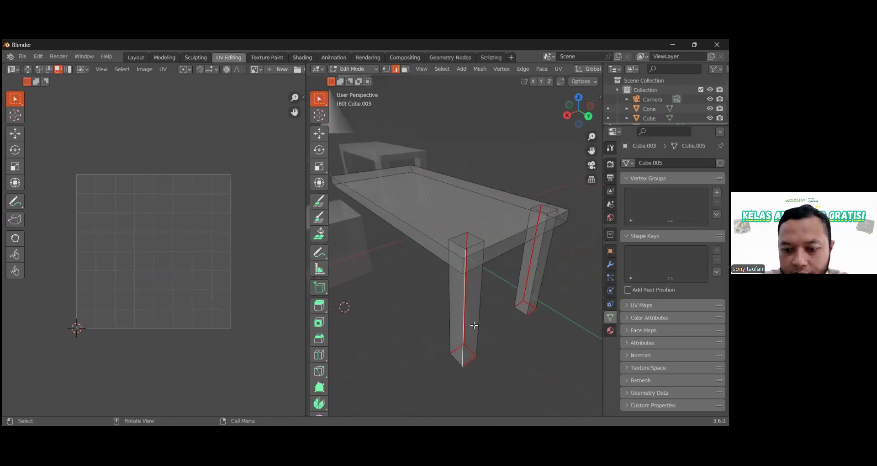
key("l")
key("l")
middle_click_drag(504, 303, 573, 327)
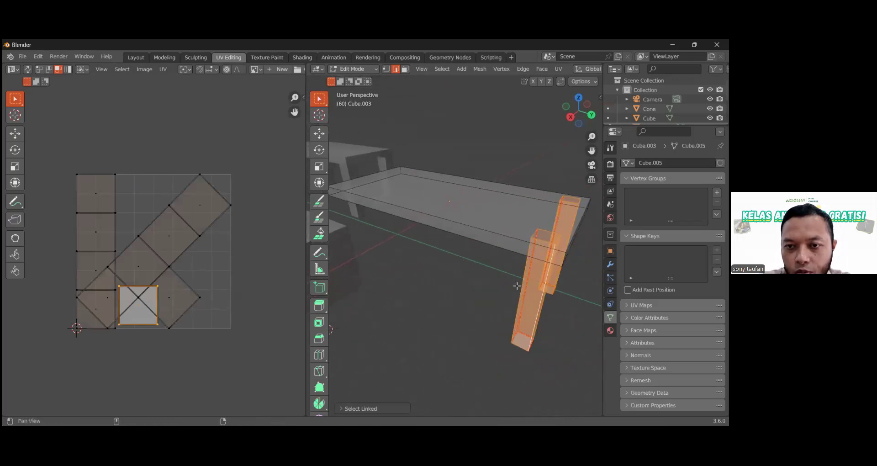
key("g")
key("y")
left_click(346, 233)
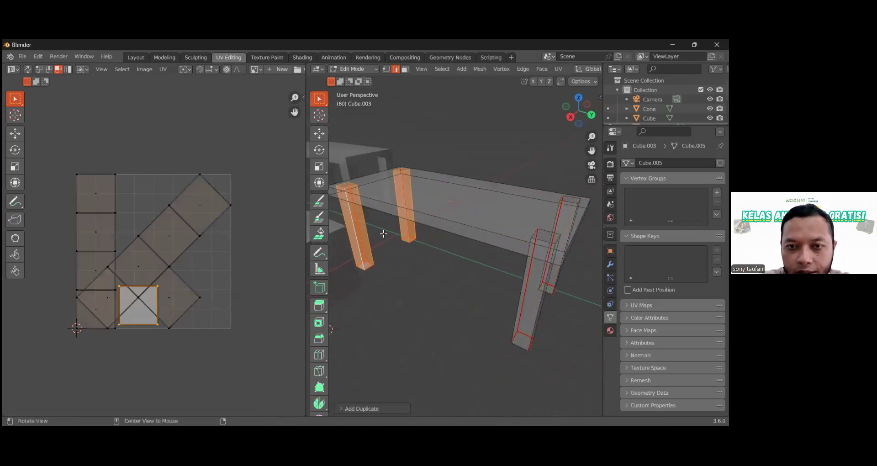
Deselect the duplicated legs and mark one long bottom edge of the tabletop as a seam
key("alt+z")
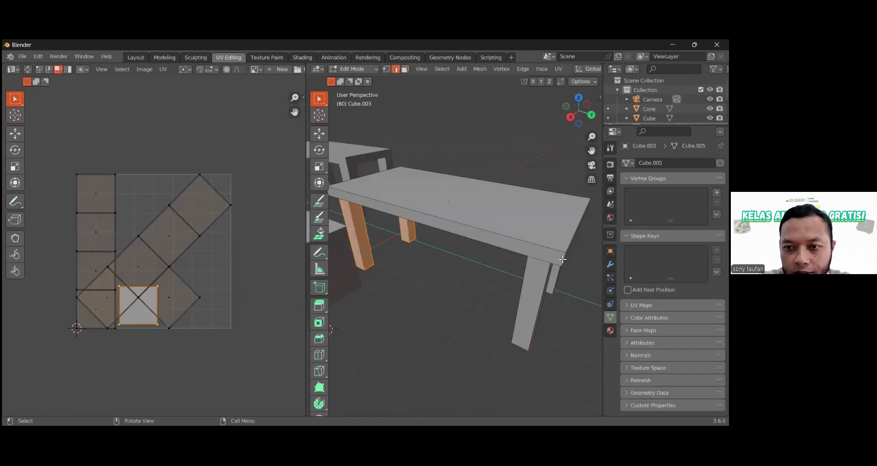
key("alt+a")
middle_click_drag(466, 240, 485, 229)
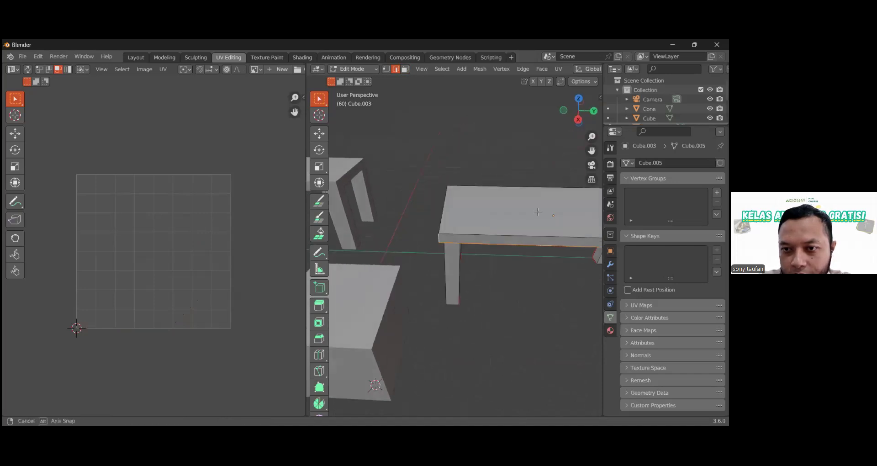
middle_click_drag(538, 212, 517, 203)
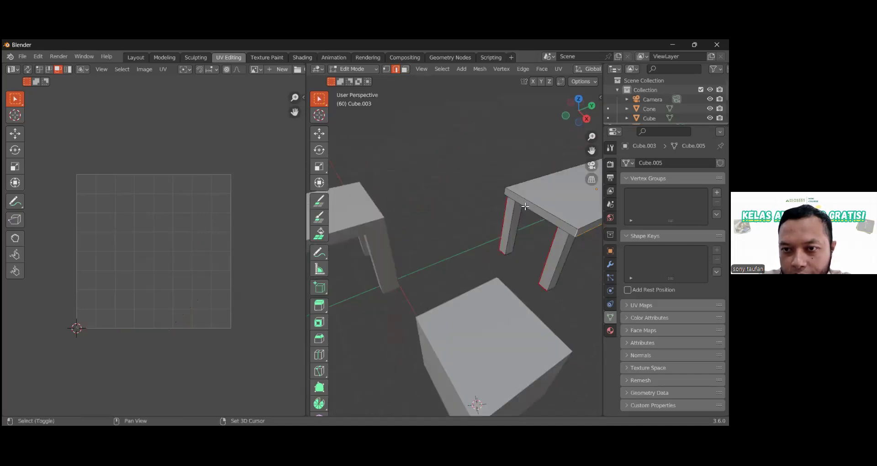
key("alt+z")
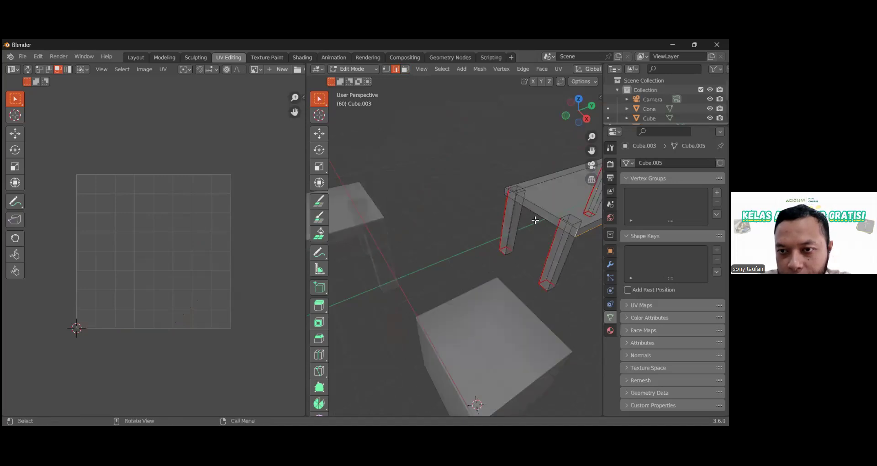
middle_click_drag(538, 212, 528, 245)
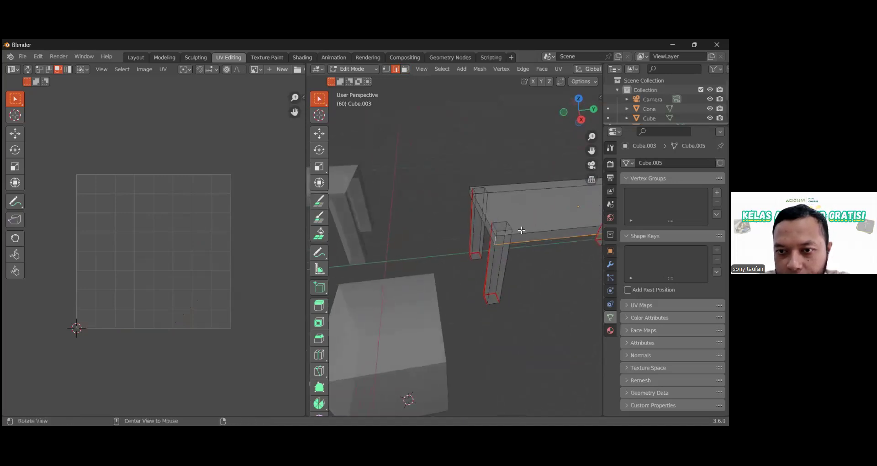
key("ctrl+e")
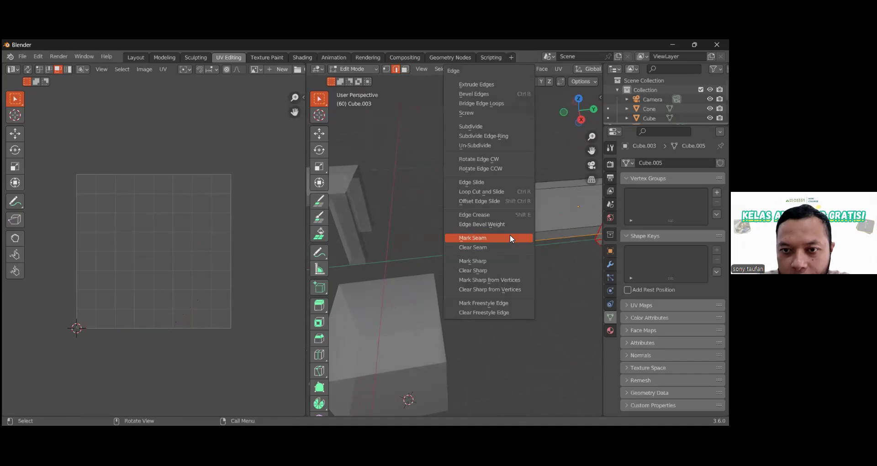
left_click(510, 236)
With X-ray off, mark the short bottom edges at both ends of the tabletop as seams
middle_click_drag(511, 235, 484, 285)
key("alt+z")
key("ctrl+e")
left_click(452, 230)
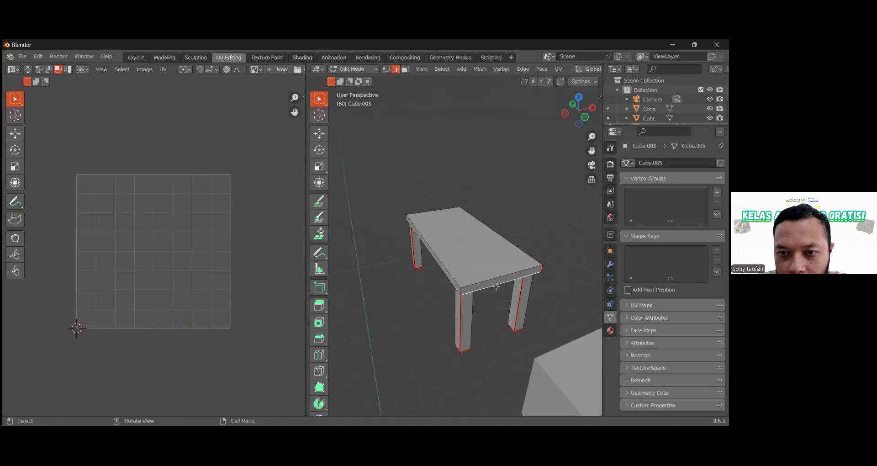
key("ctrl+e")
left_click(495, 287)
middle_click_drag(495, 287, 497, 270)
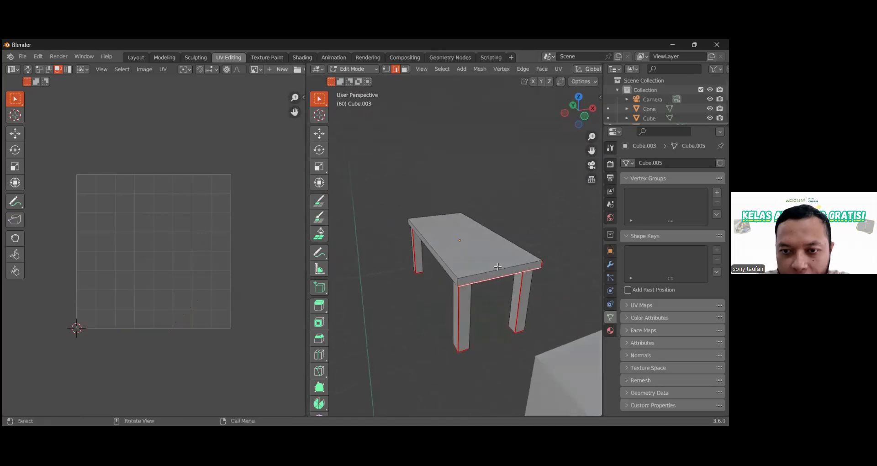
Select the whole linked tabletop and unwrap it along its bottom seams
key("l")
key("u")
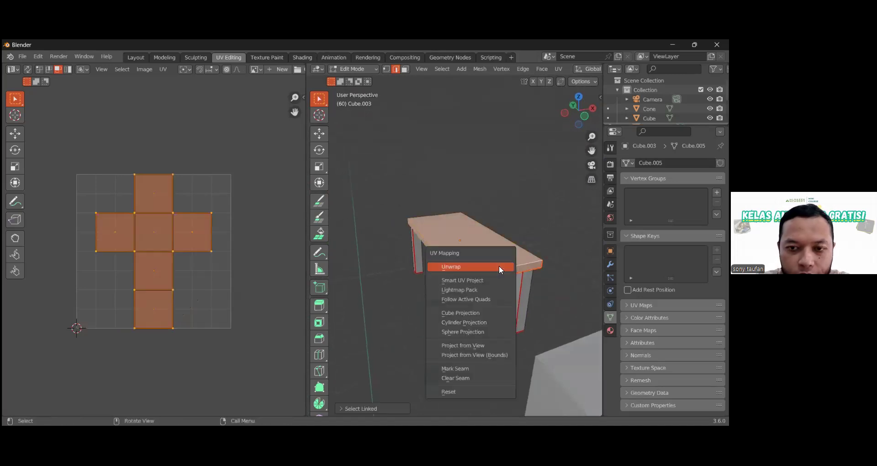
key("u")
left_click(421, 226)
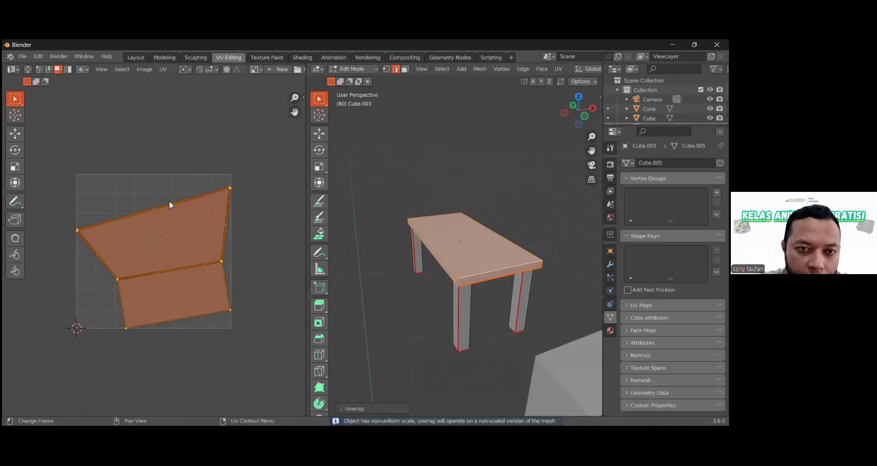
Check the table's transform values in Object Mode and apply its scale
key("Tab")
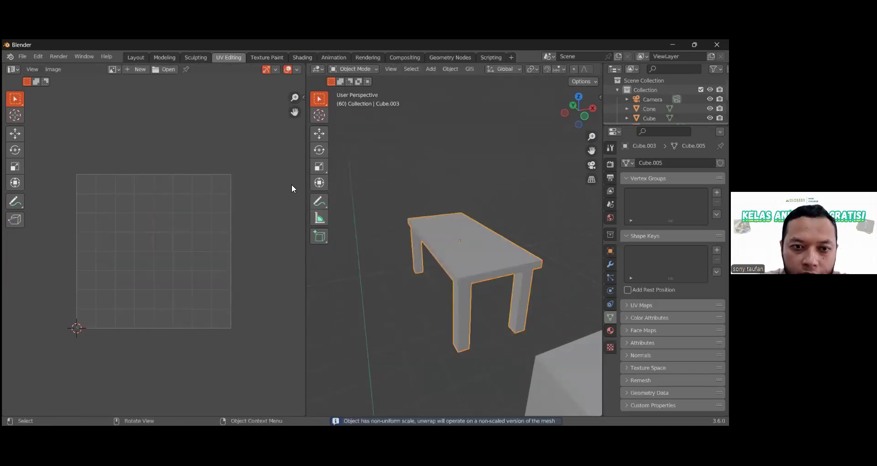
key("n")
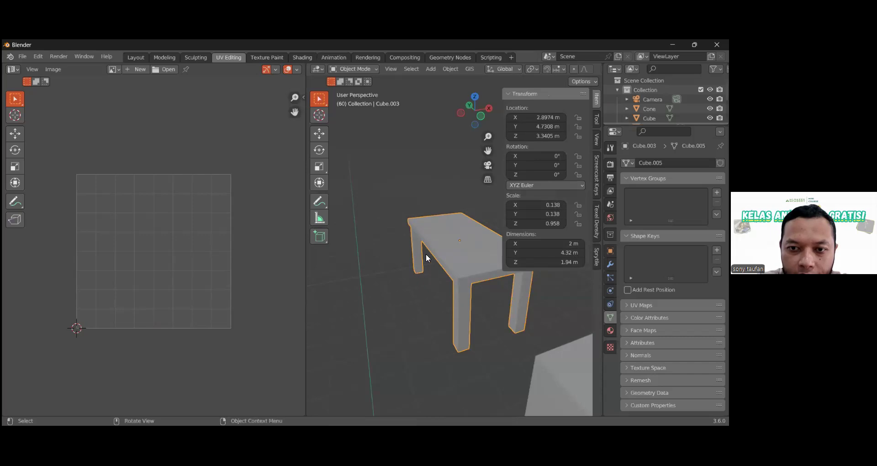
key("Tab")
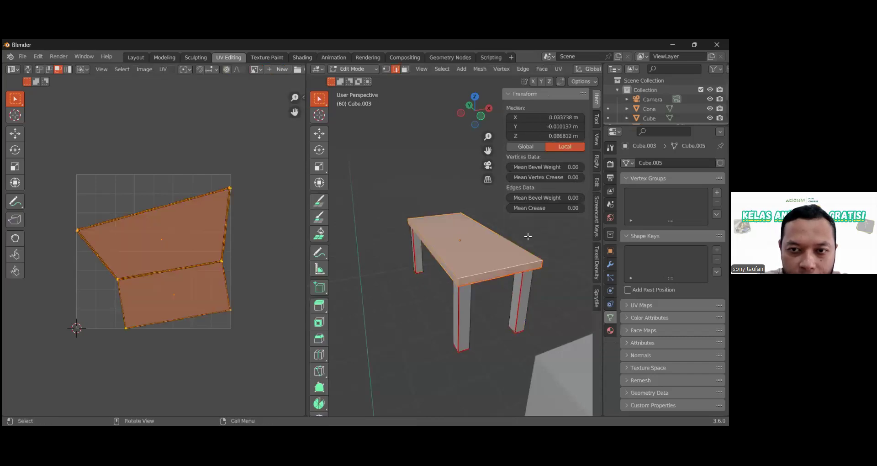
key("Tab")
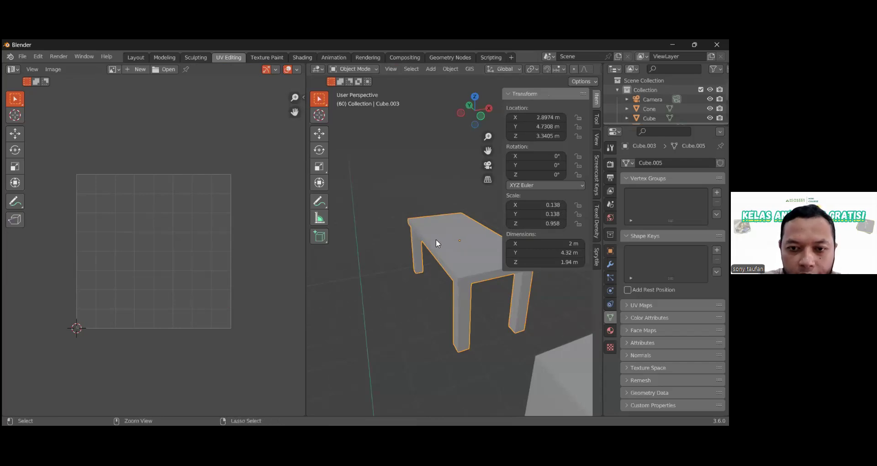
key("ctrl+a")
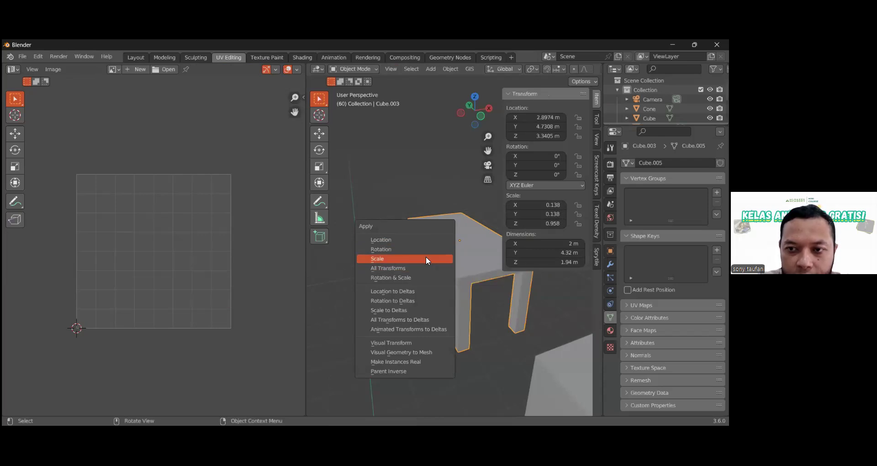
left_click(426, 259)
Return to Edit Mode, select only the linked tabletop, and unwrap it again with the applied scale
key("Tab")
key("alt+a")
left_click(475, 272)
key("ctrl+l")
key("u")
left_click(475, 271)
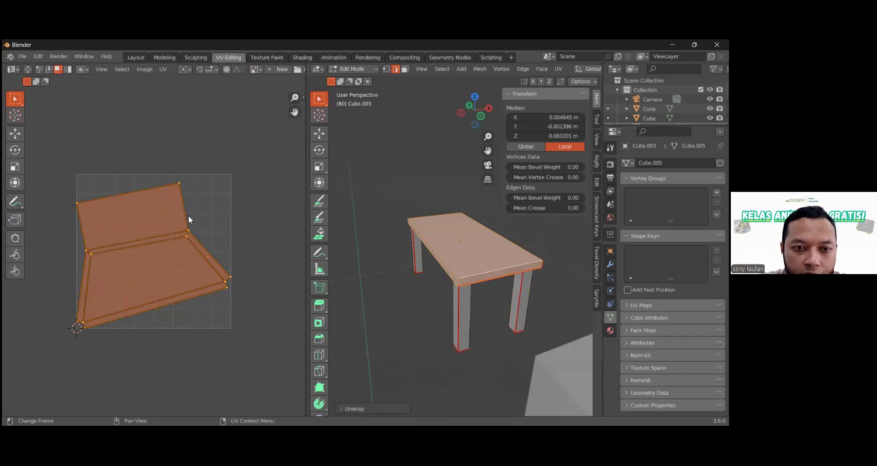
Mark the short vertical edges at the tabletop's corners as seams
middle_click_drag(493, 293, 473, 286)
key("alt+a")
left_click(535, 287)
key("ctrl+e")
left_click(490, 287)
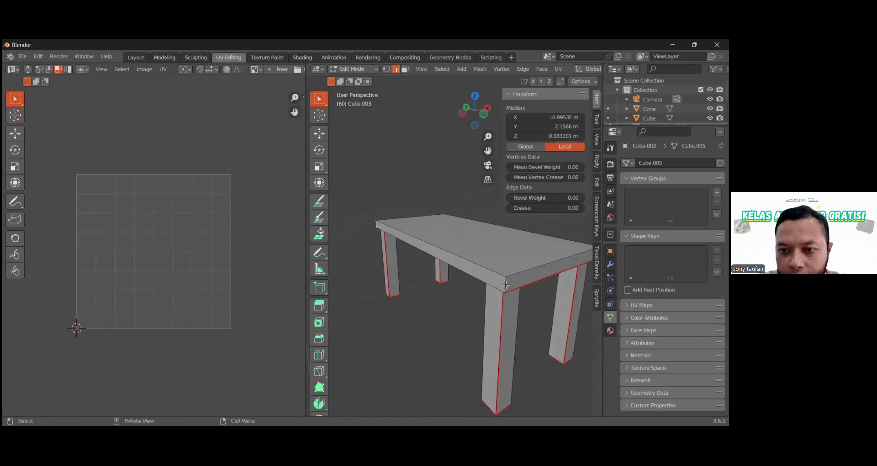
key("ctrl+e")
left_click(504, 286)
left_click(513, 277)
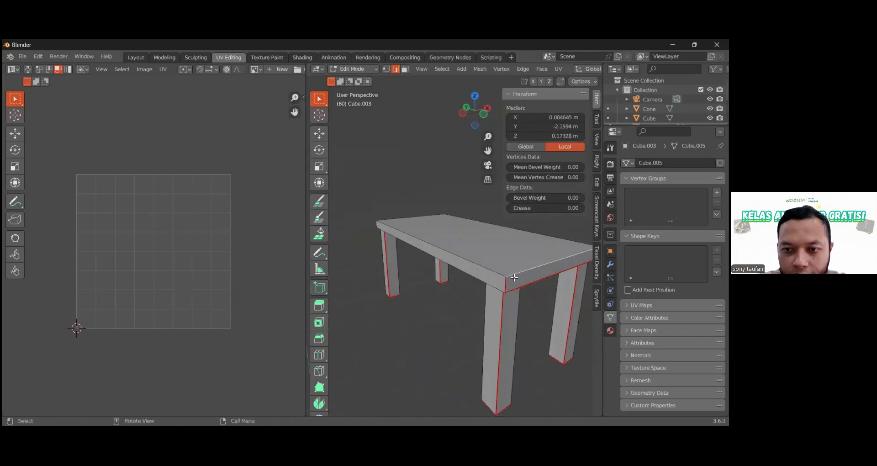
Select only the linked tabletop and unwrap it with the added corner seams
key("a")
key("u")
left_click(514, 278)
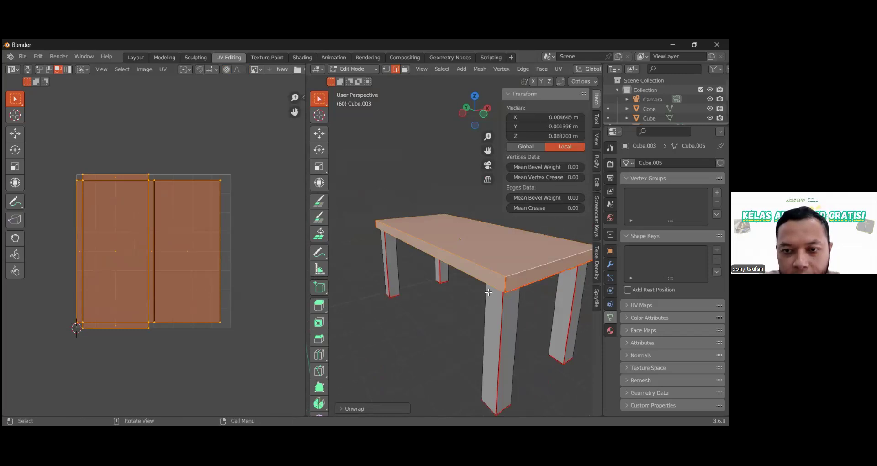
Hide the unselected table legs to isolate the tabletop
scroll(487, 291, "down", 3)
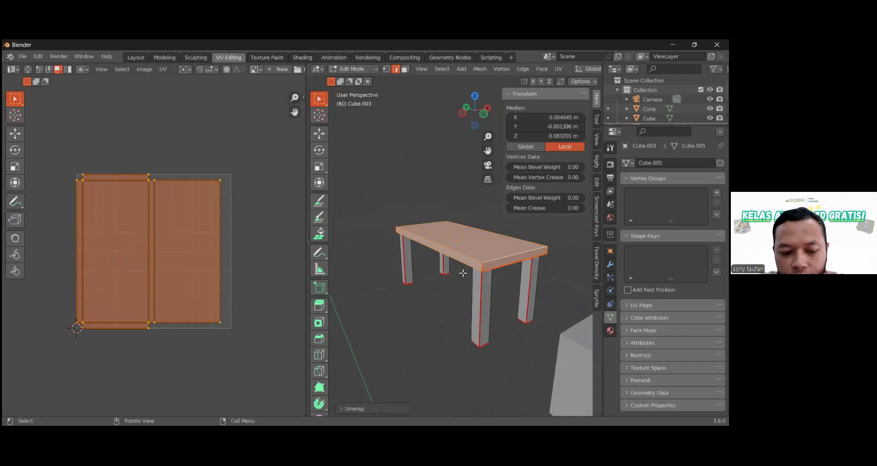
key("shift")
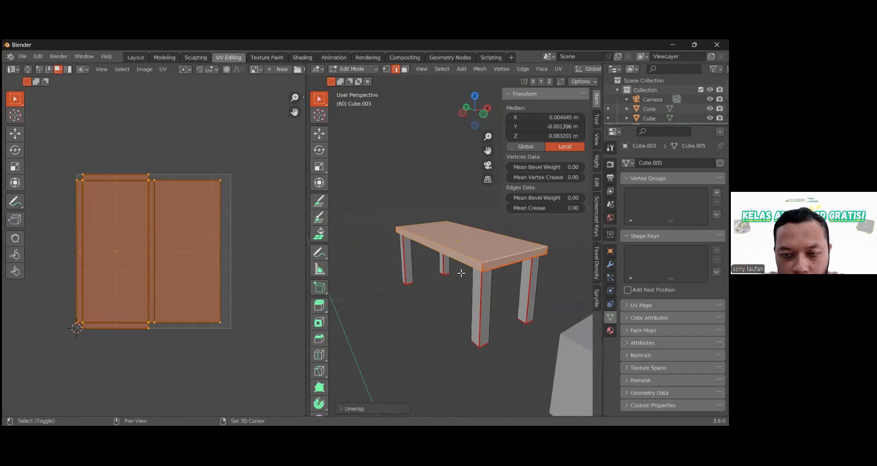
key("shift+h")
middle_click_drag(474, 275, 437, 280)
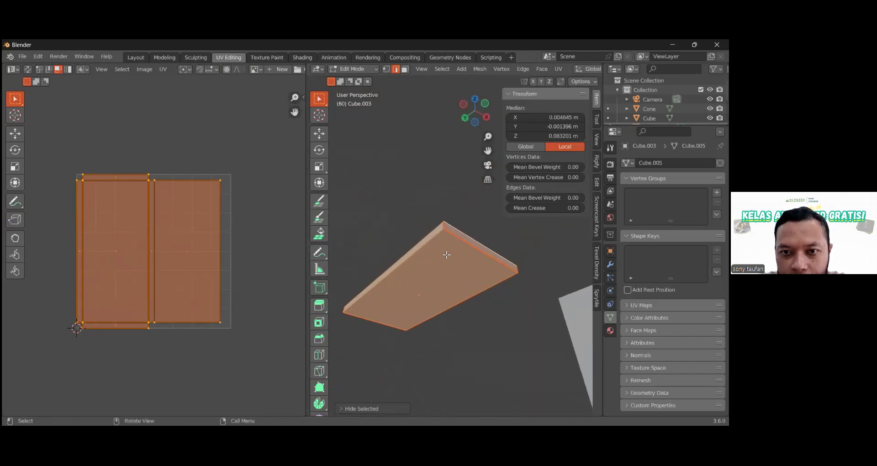
Turn on UV sync selection in face mode and select tabletop faces to match them with their UV islands
key("alt+a")
key("a")
middle_click_drag(435, 265, 468, 277)
key("3")
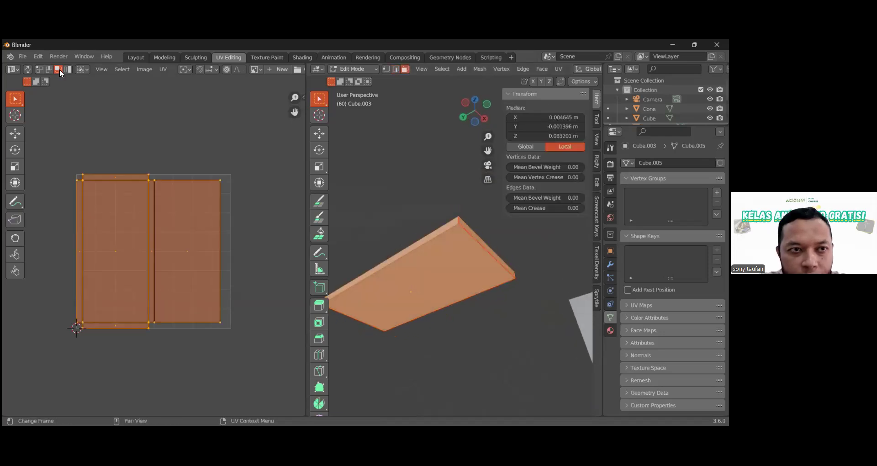
left_click(31, 70)
left_click(433, 291)
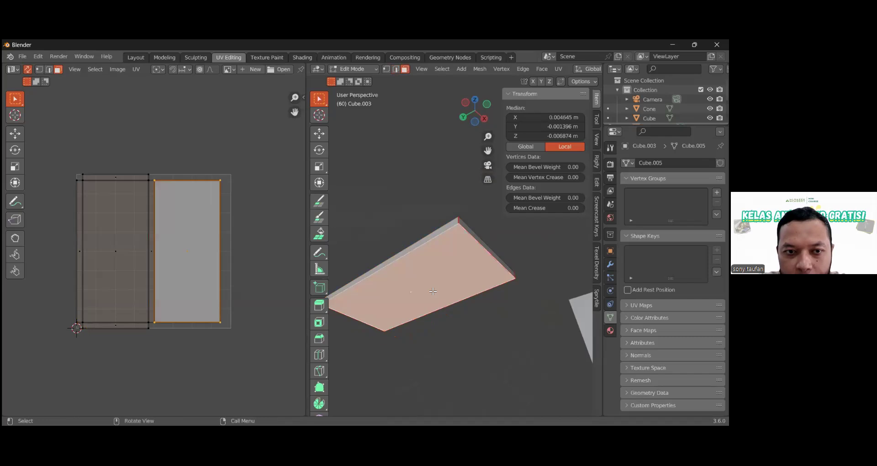
key("alt+a")
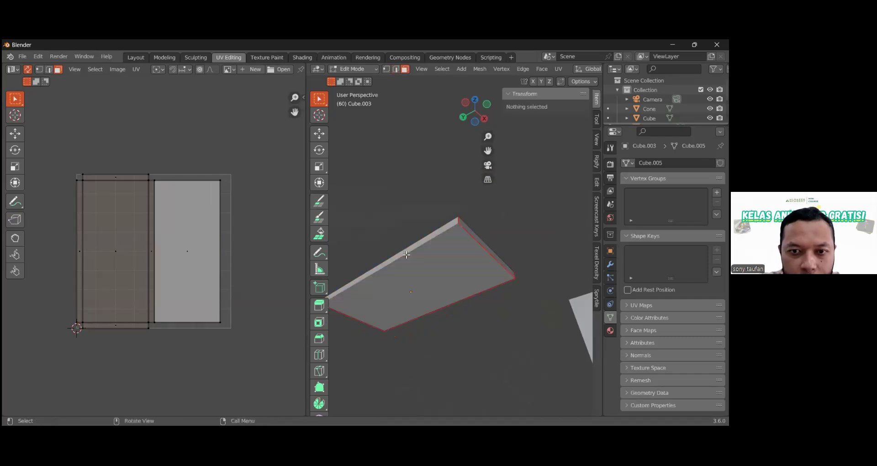
left_click(412, 296)
middle_click_drag(402, 256, 450, 201)
left_click(444, 285, "shift")
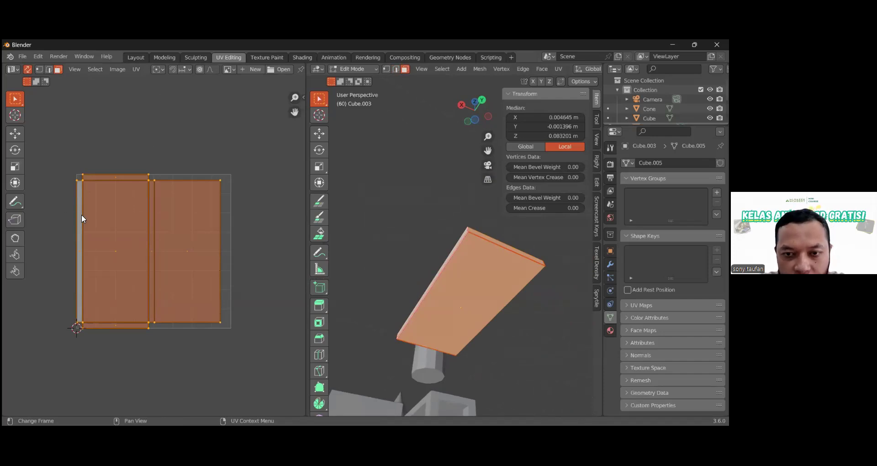
Check the table in Object Mode, return to Edit Mode and reveal the hidden legs
mouse_move(495, 260)
middle_mouse_down()
mouse_move(429, 358)
mouse_move(488, 272)
middle_mouse_up()
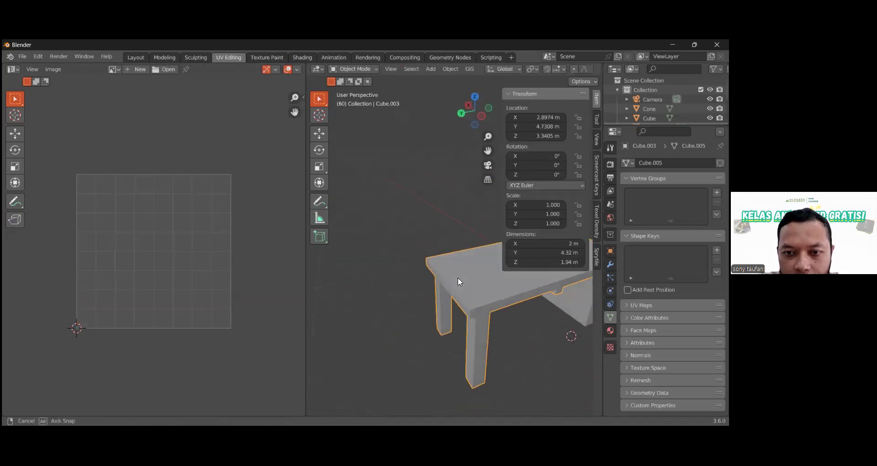
key("Tab")
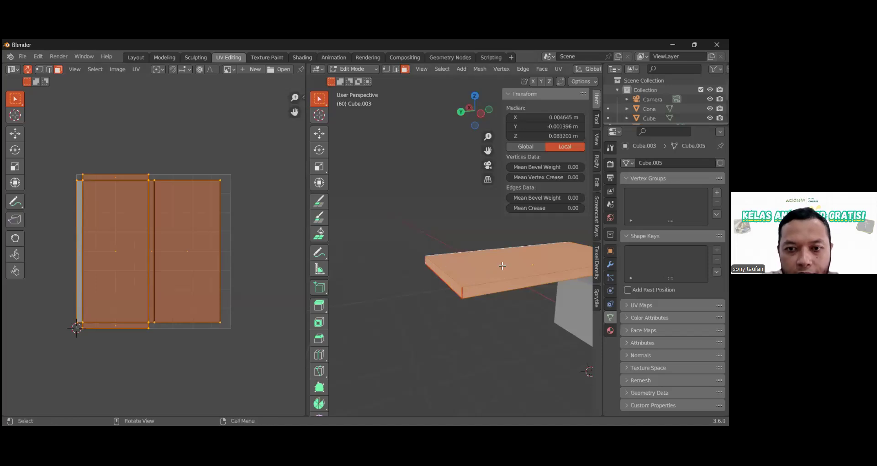
scroll(494, 280, "down", 3)
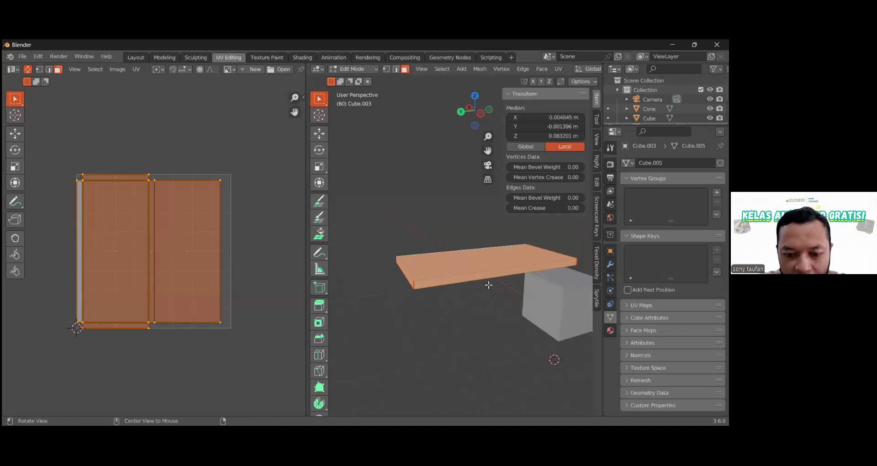
key("alt+h")
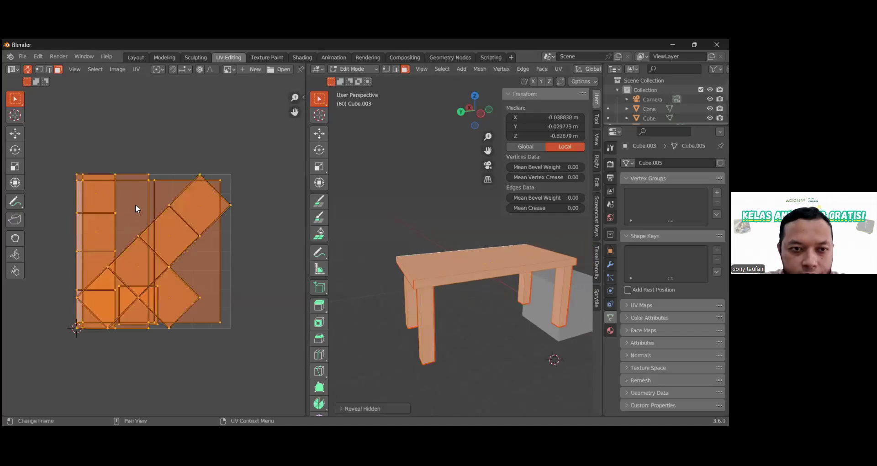
In vertex mode, select a single tabletop corner in the UV layout to locate it on the mesh, and return to Object Mode
key("1")
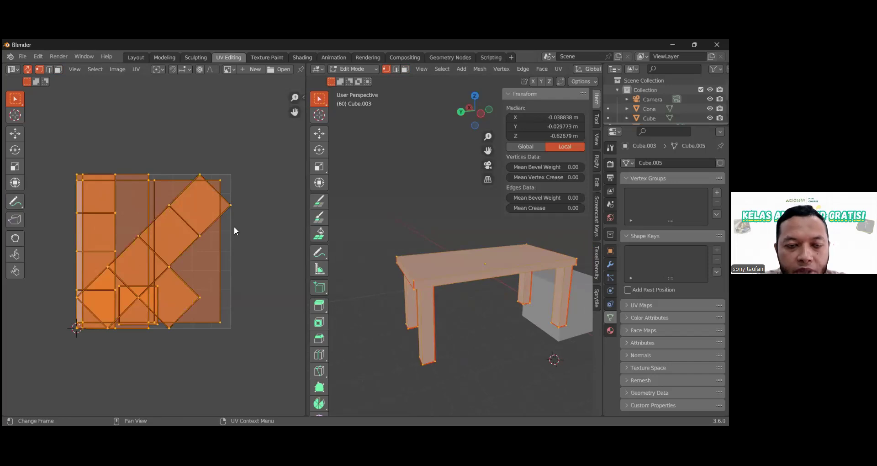
key("alt+a")
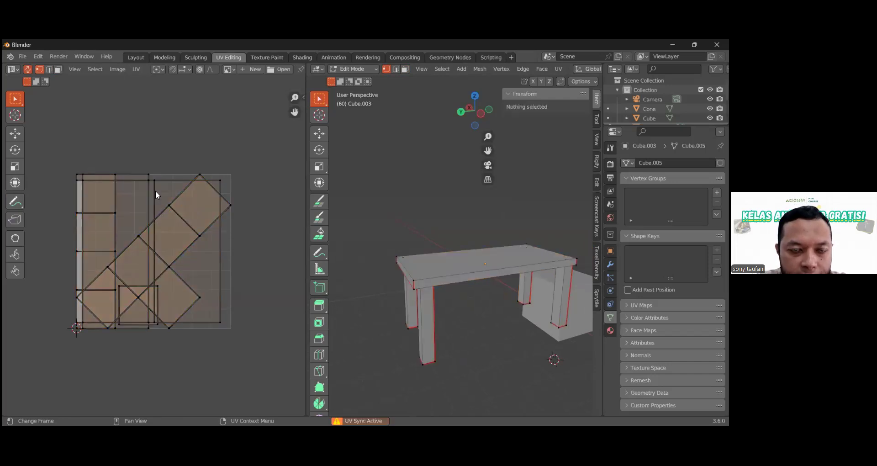
left_click(155, 187)
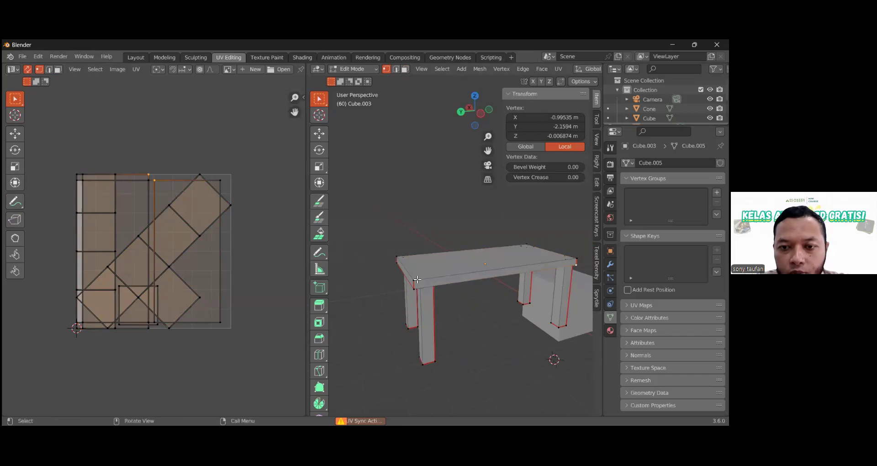
scroll(423, 291, "down", 2)
middle_click_drag(424, 291, 466, 292)
key("Tab")
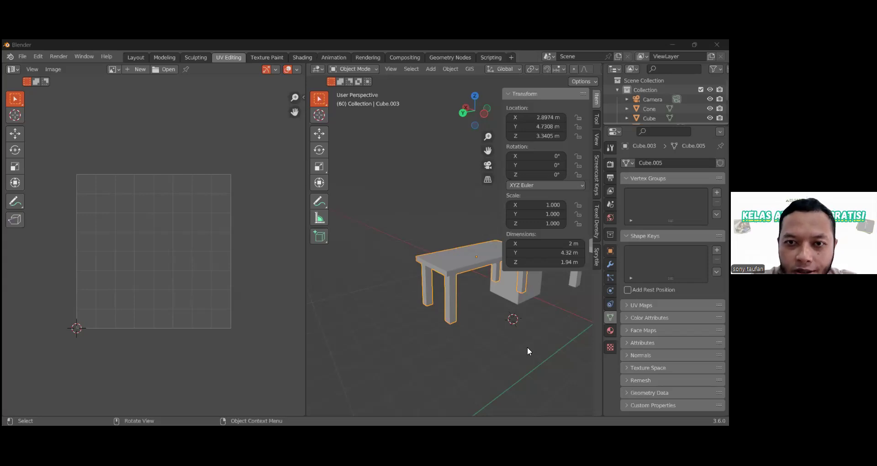
right_click(377, 233)
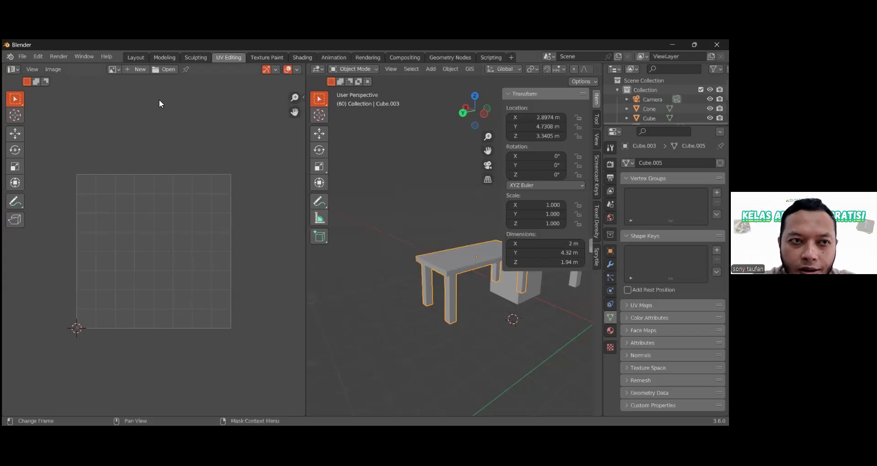
right_click(378, 230)
mouse_move(377, 230)
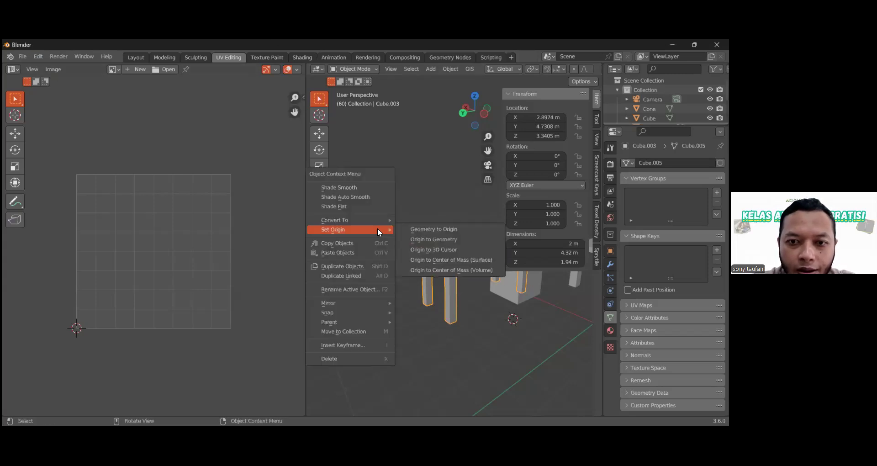
left_click(342, 69)
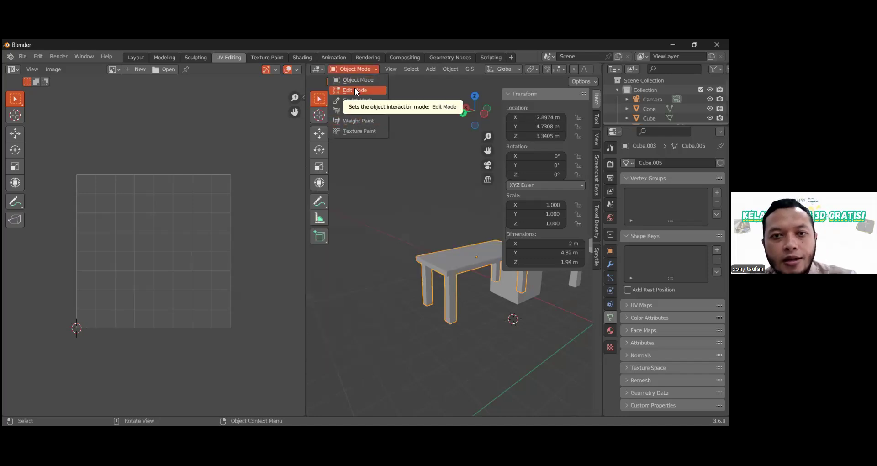
left_click(402, 165)
Put the table in Edit Mode, select its whole mesh and turn off UV sync selection
left_click(361, 69)
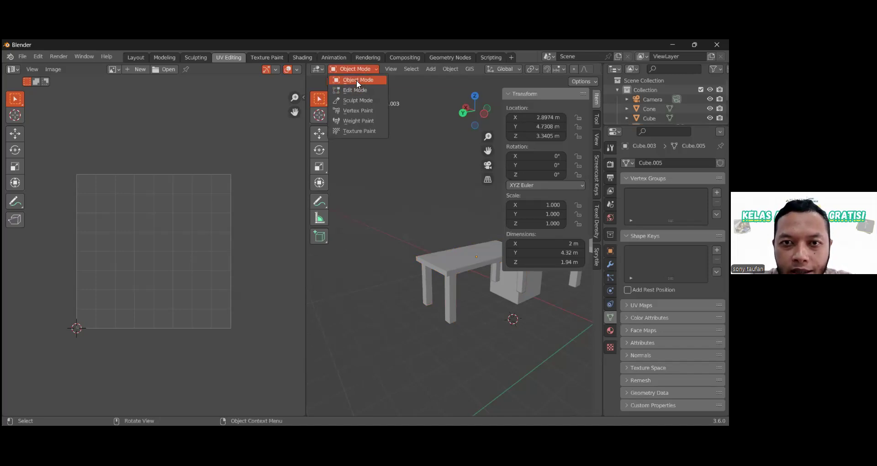
left_click(357, 91)
key("Tab")
key("Tab")
key("Tab")
key("Tab")
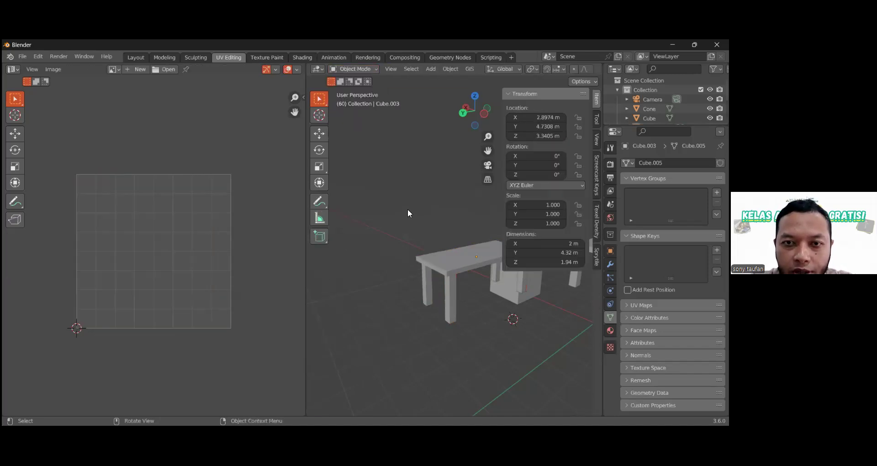
key("a")
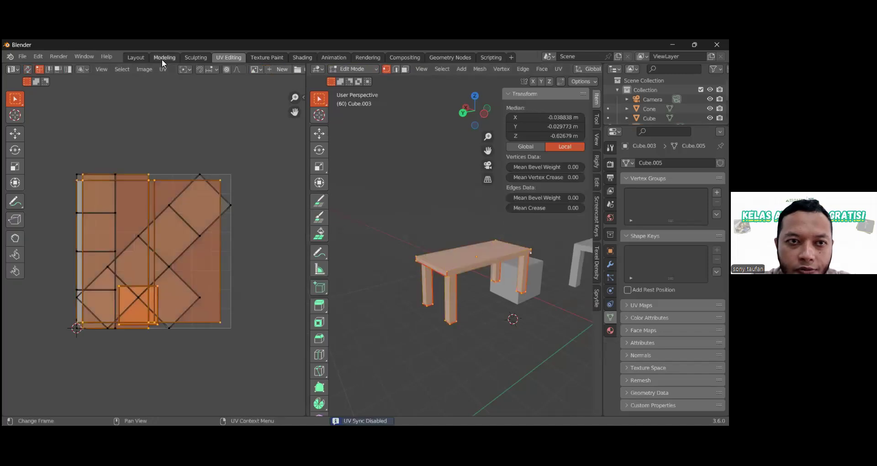
Switch to the Modeling workspace and return the table to Object Mode
left_click(161, 59)
key("Tab")
key("Tab")
scroll(319, 247, "down", 4)
key("Tab")
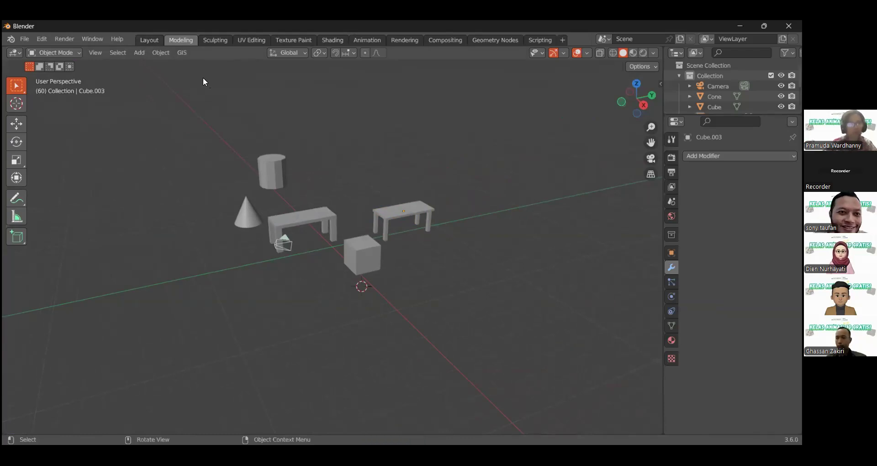
left_click(79, 53)
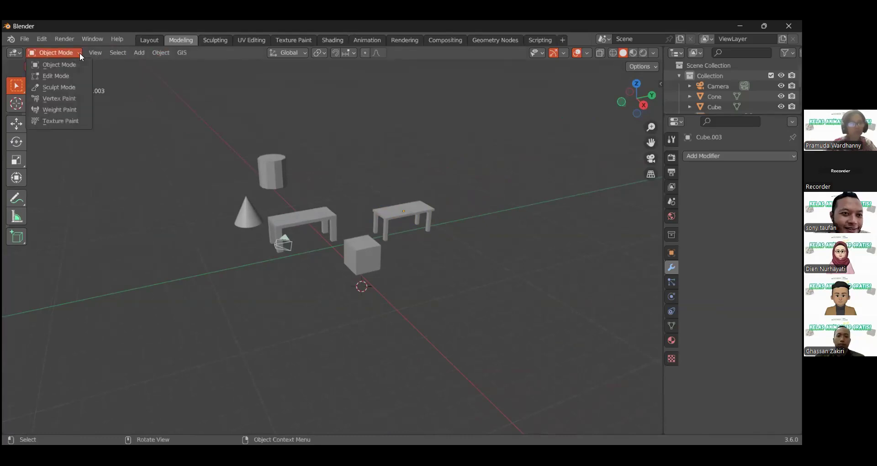
left_click(160, 53)
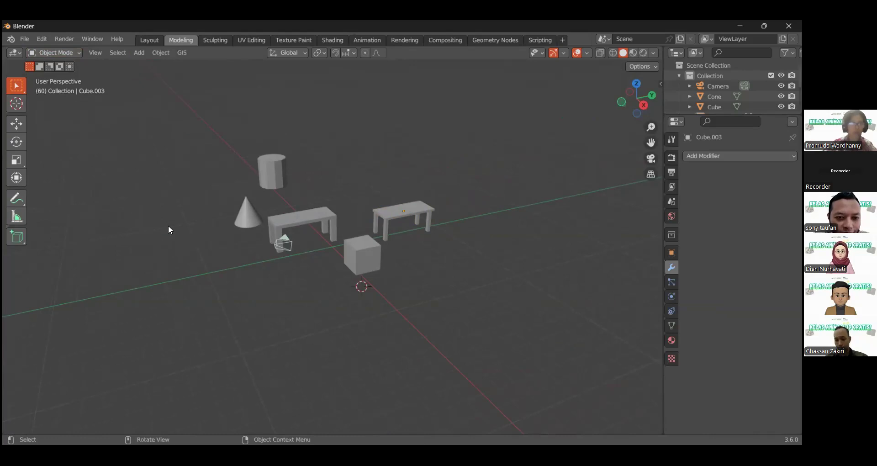
key("shift+a")
mouse_move(188, 233)
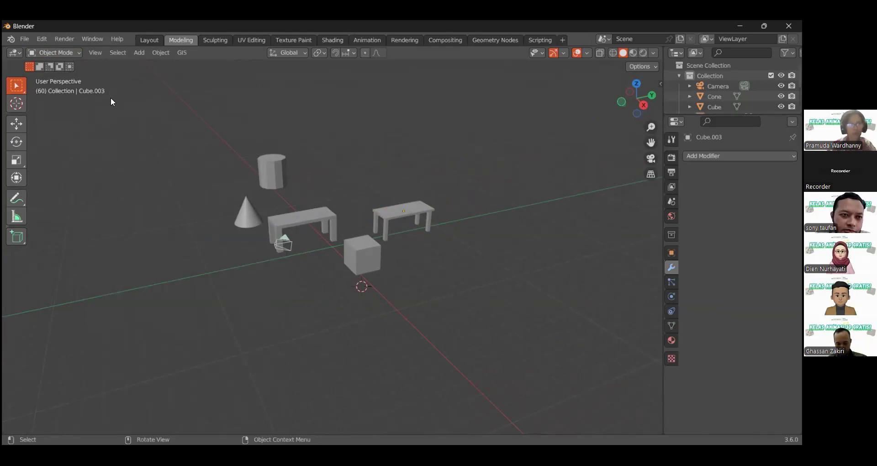
left_click(26, 41)
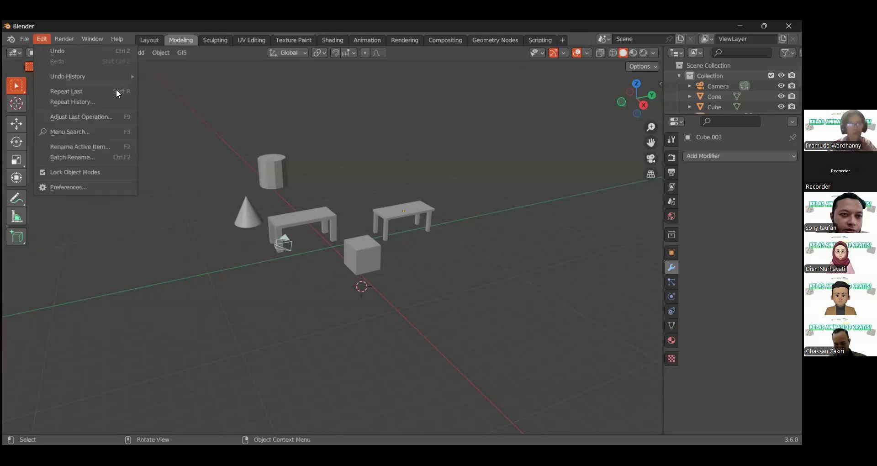
right_click(201, 178)
mouse_move(224, 179)
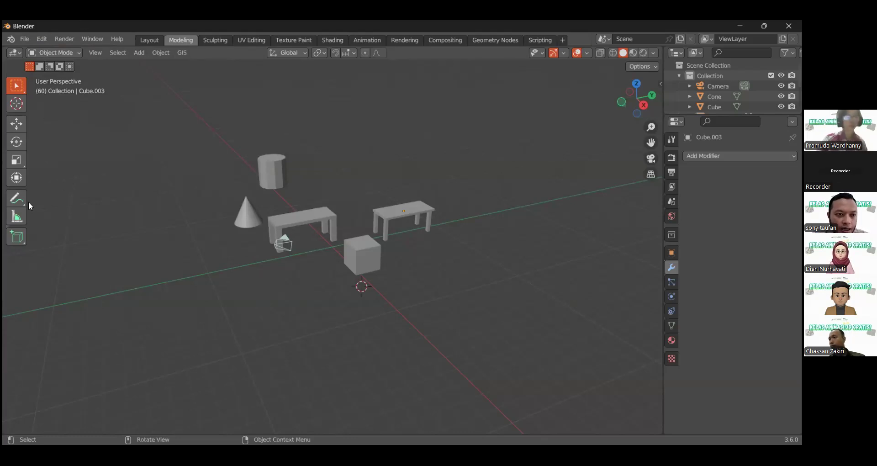
right_click(106, 199)
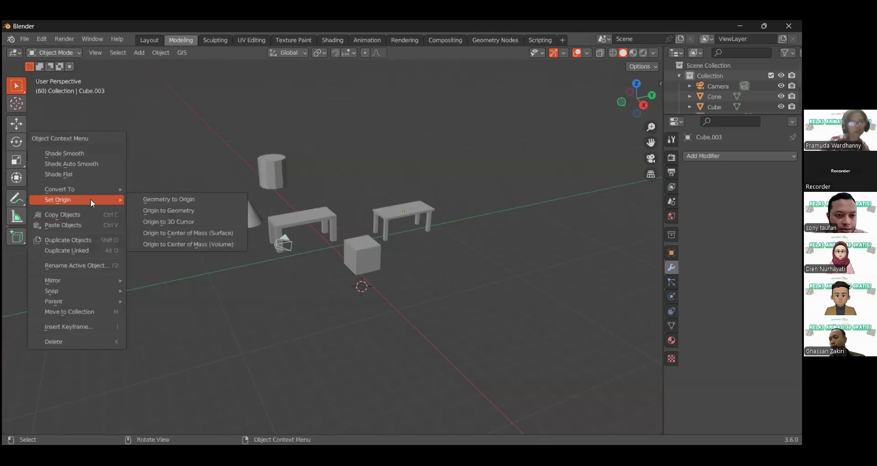
left_click(187, 244)
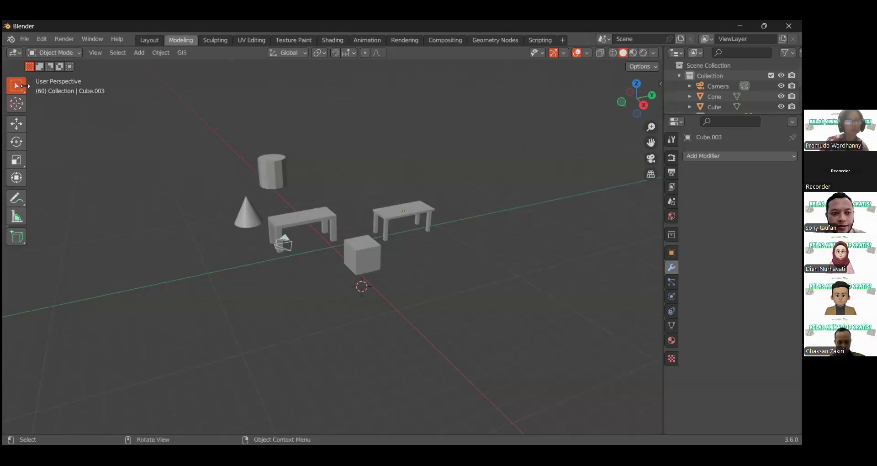
right_click(151, 175)
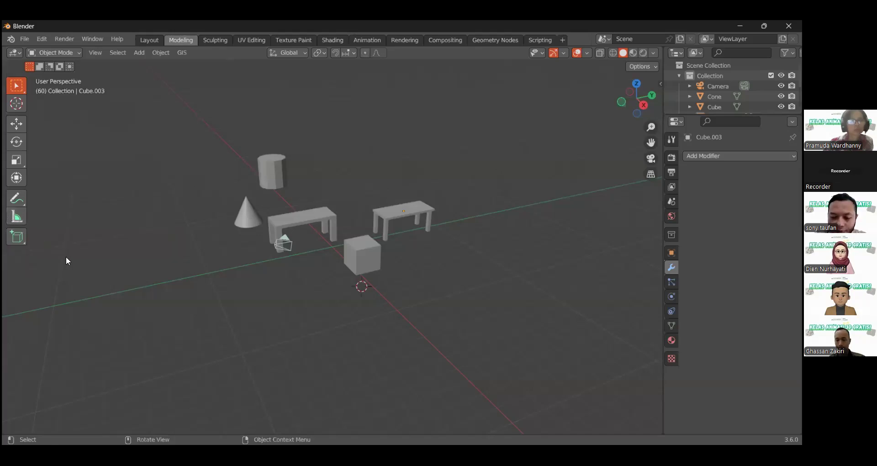
right_click(36, 192)
mouse_move(91, 190)
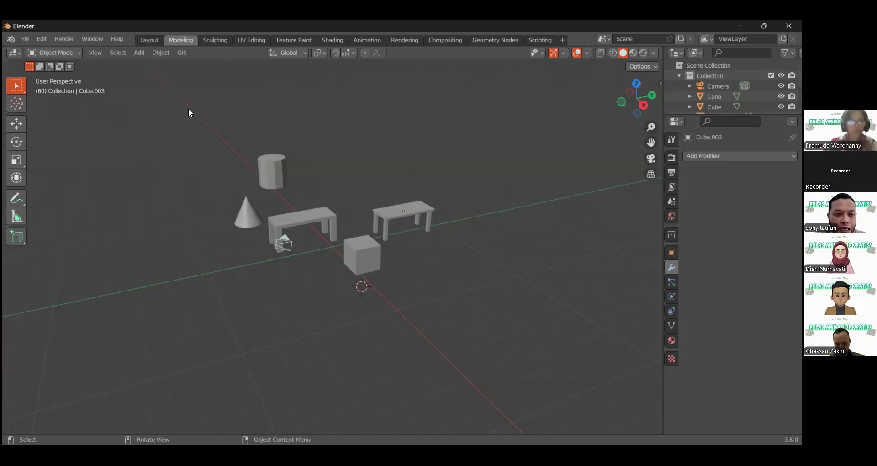
right_click(189, 185)
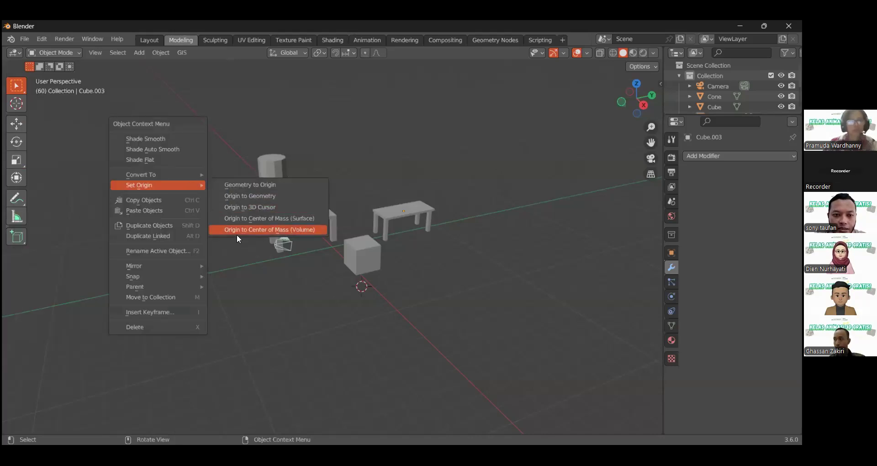
key("Escape")
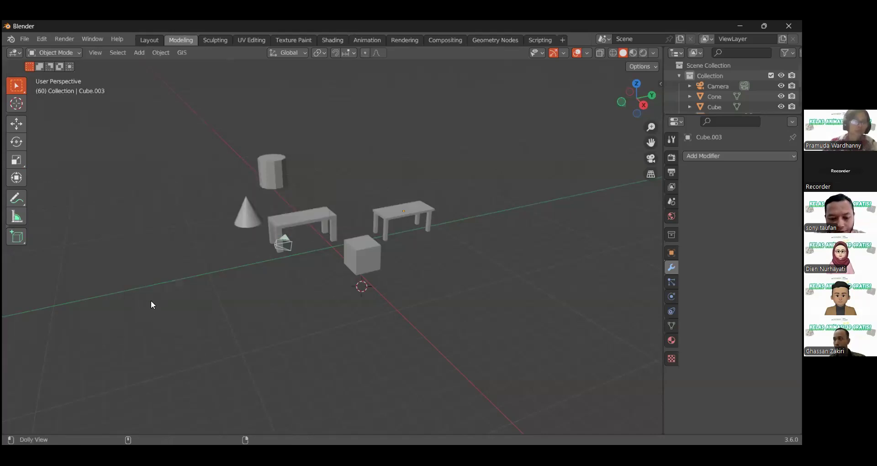
right_click(145, 191)
key("Escape")
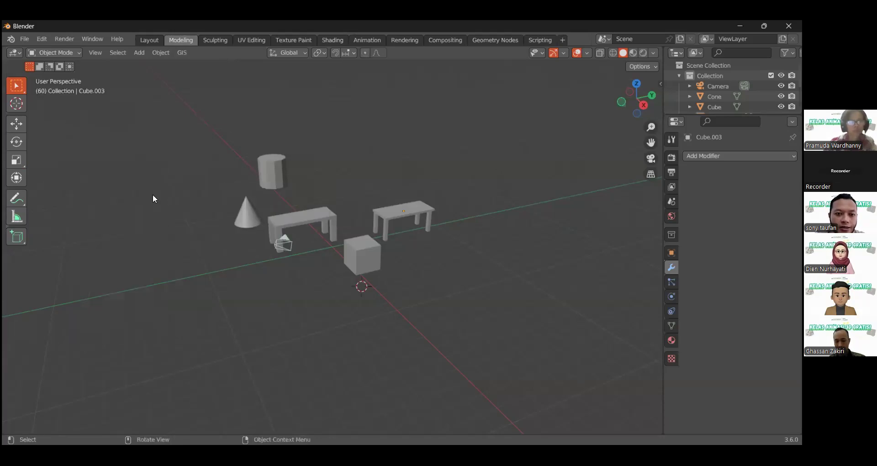
right_click(153, 196)
mouse_move(153, 196)
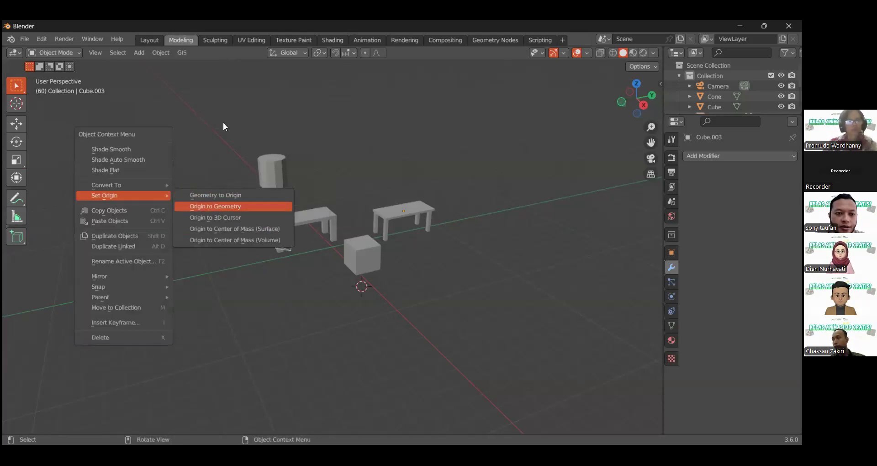
right_click(163, 154)
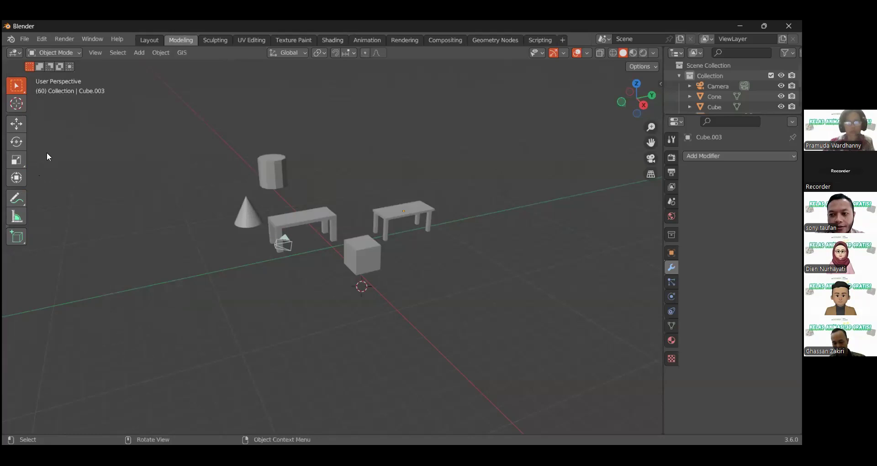
right_click(103, 152)
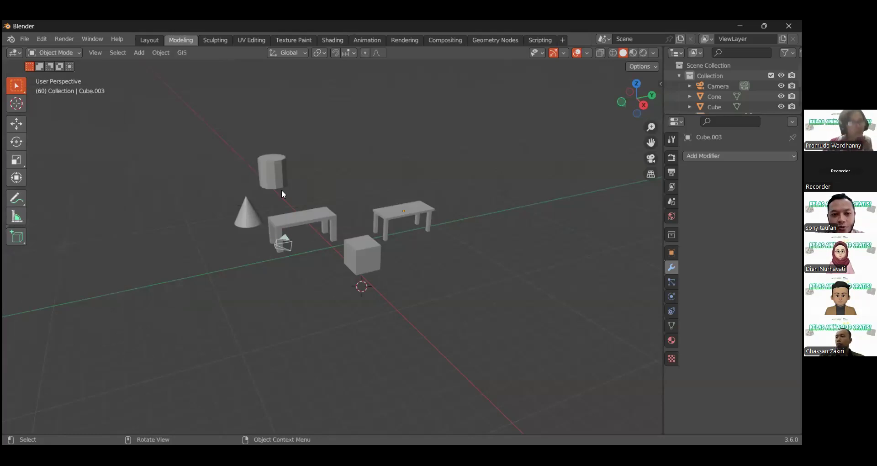
Select the cylinder and apply Shade Smooth to it
left_click(261, 171)
scroll(261, 170, "up", 3)
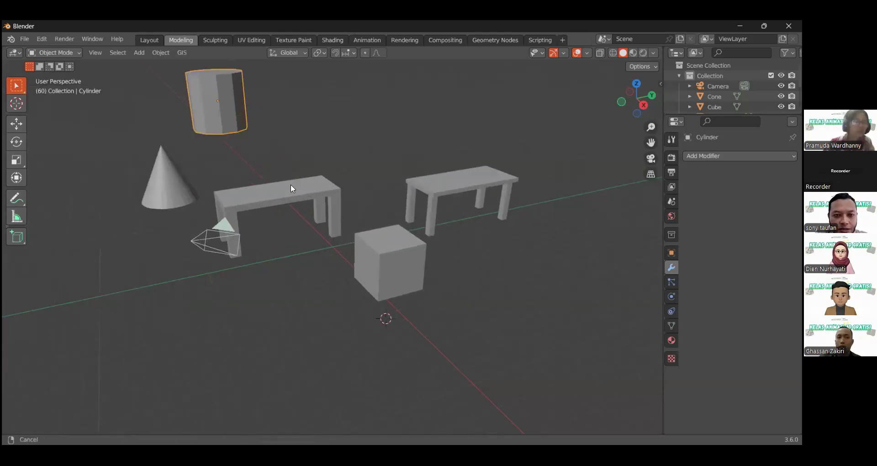
middle_click_drag(291, 184, 334, 229, "shift")
scroll(335, 229, "up", 3)
right_click(121, 133)
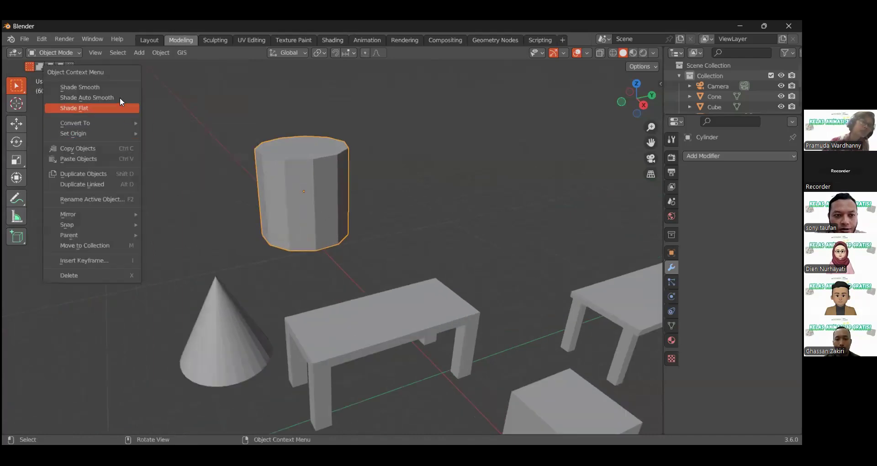
left_click(114, 86)
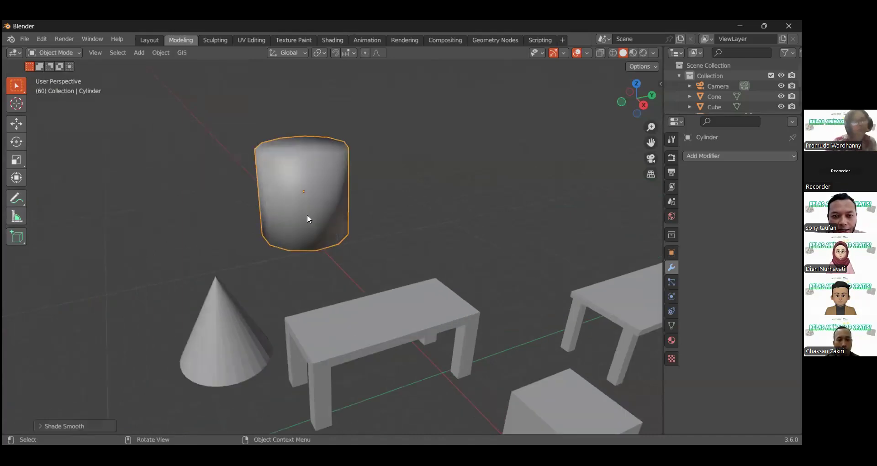
Select the cone and apply Shade Smooth to it
middle_click_drag(392, 200, 355, 242)
left_click(269, 383)
right_click(270, 382)
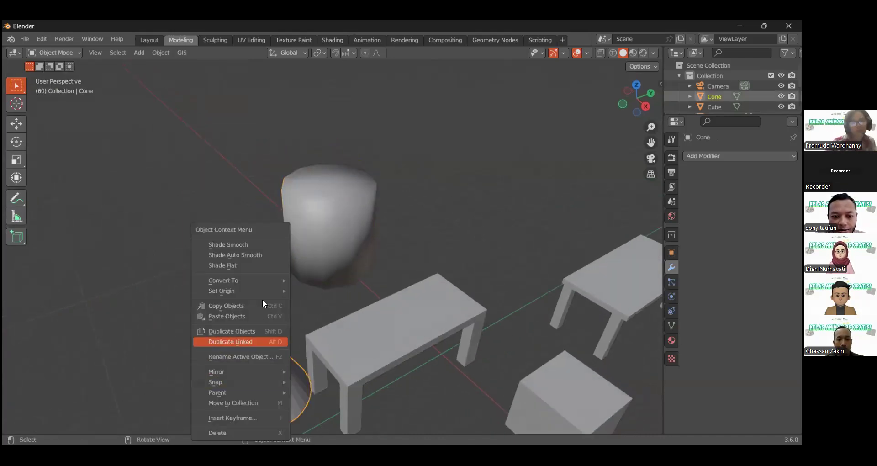
left_click(254, 246)
mouse_move(338, 286)
middle_mouse_down()
mouse_move(337, 253)
mouse_move(264, 251)
middle_mouse_up()
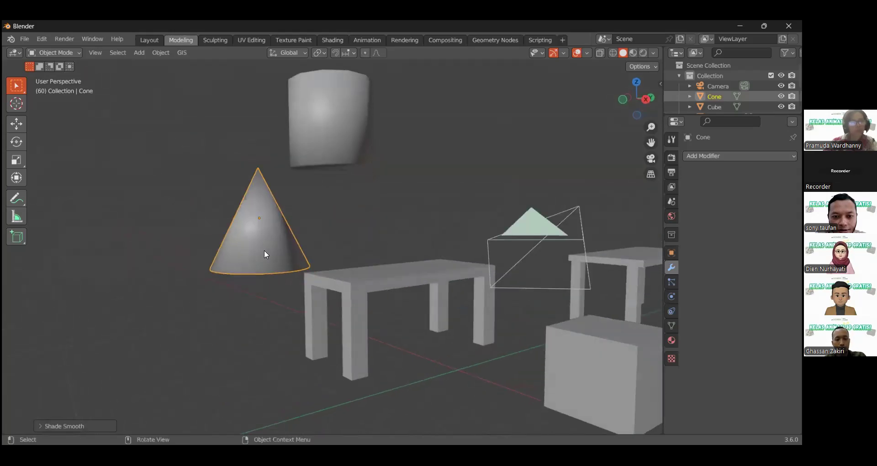
Switch the cone to flat shading for comparison and return it to smooth shading
right_click(261, 232)
left_click(256, 250)
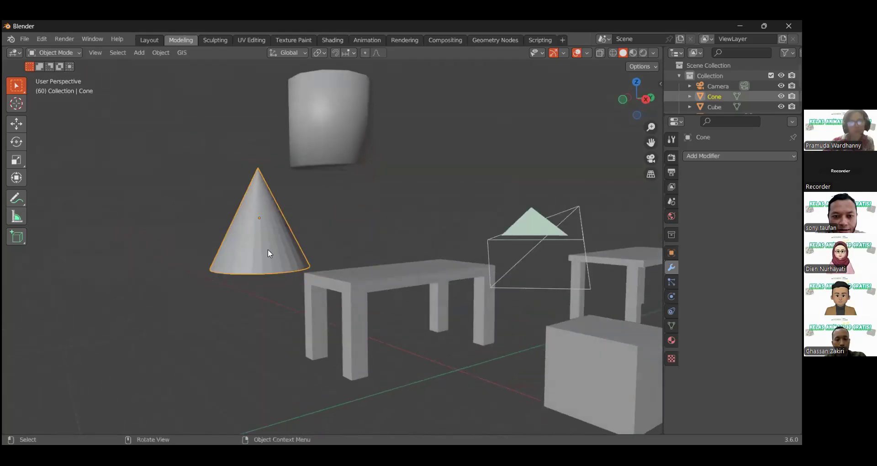
right_click(265, 222)
left_click(259, 201)
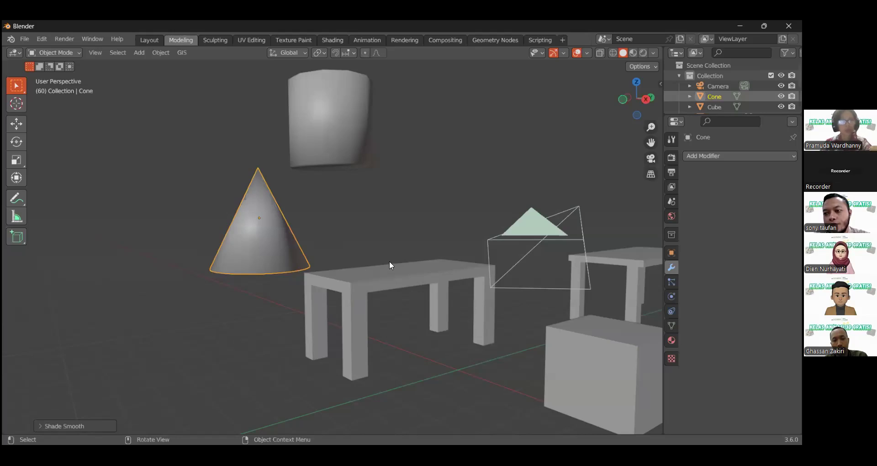
middle_click_drag(392, 256, 368, 272)
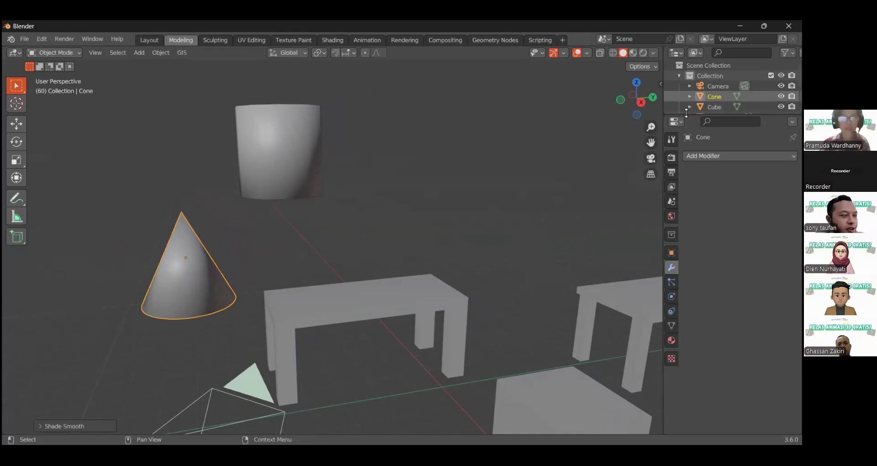
Enlarge the Outliner area to show more objects, and examine the available editor types and Outliner display modes
left_click_drag(686, 113, 686, 160)
left_click(675, 52)
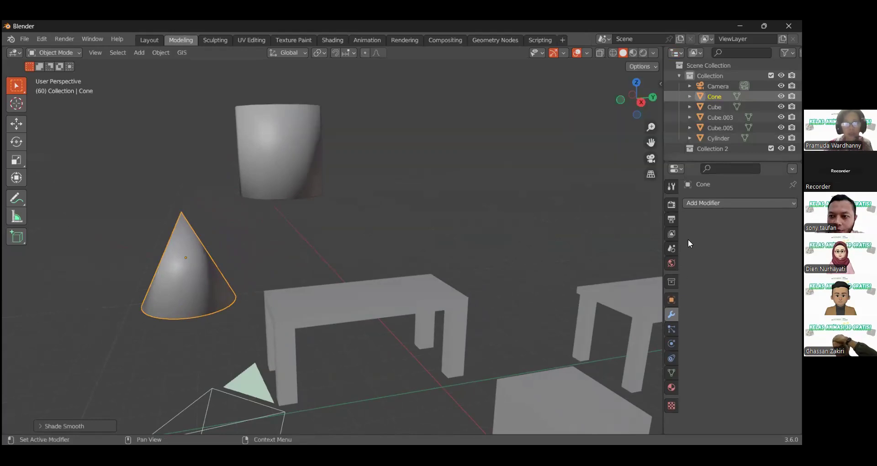
left_click(675, 169)
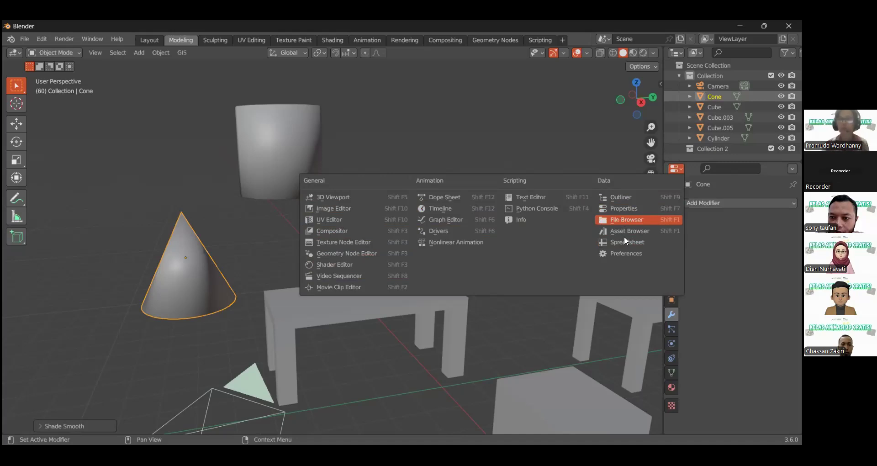
left_click(676, 53)
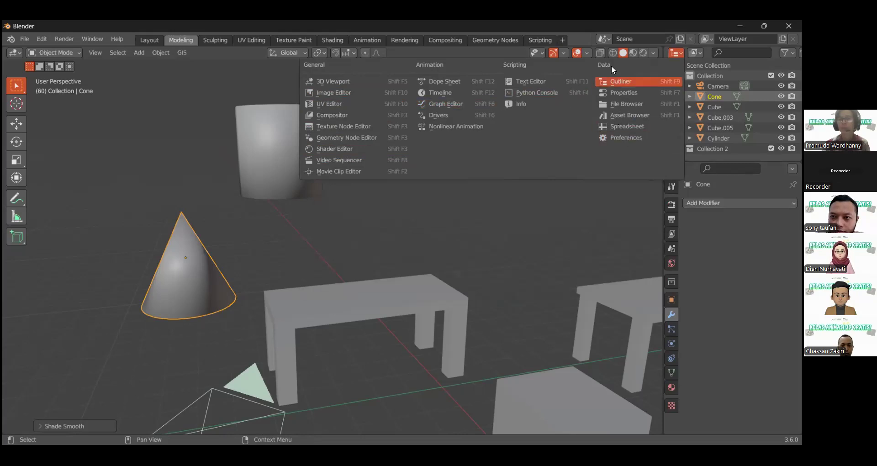
left_click(695, 53)
left_click(680, 54)
left_click(679, 54)
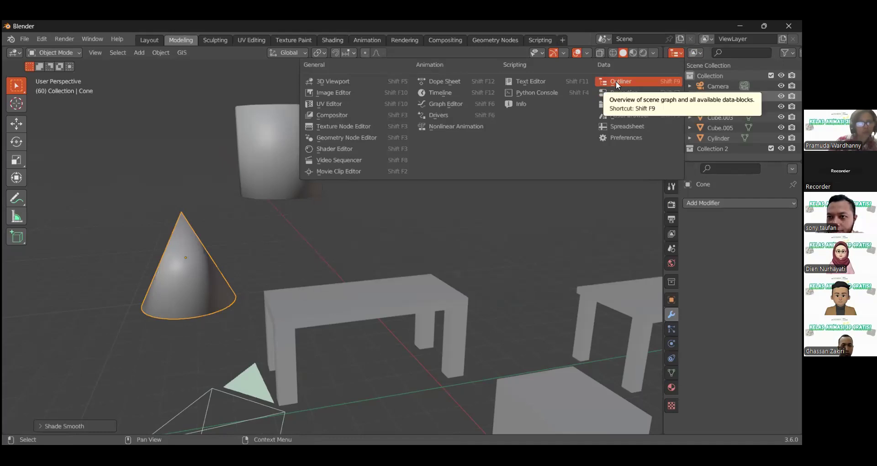
left_click(620, 81)
left_click(695, 53)
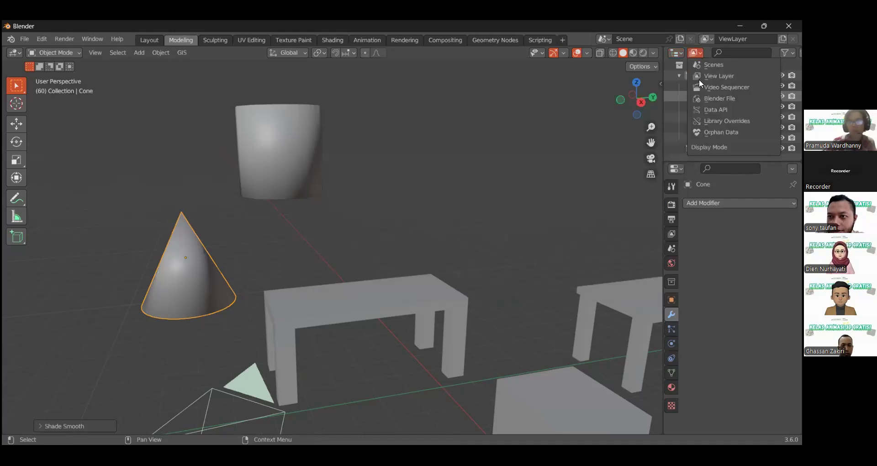
left_click(675, 53)
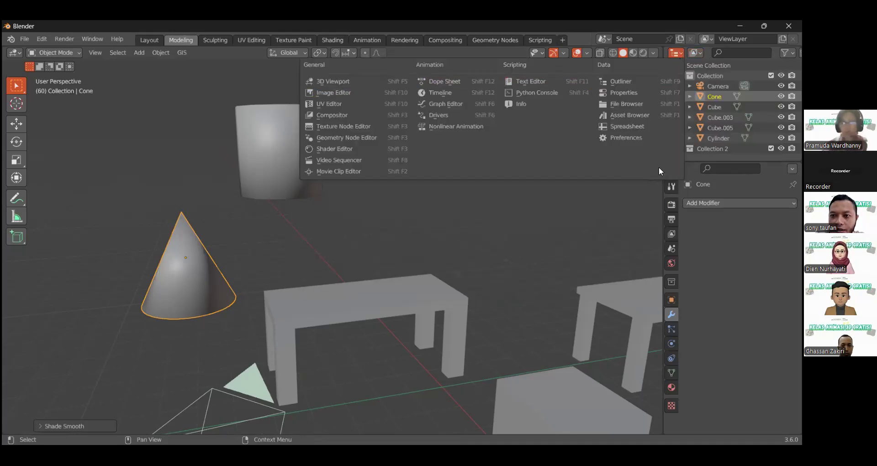
key("Escape")
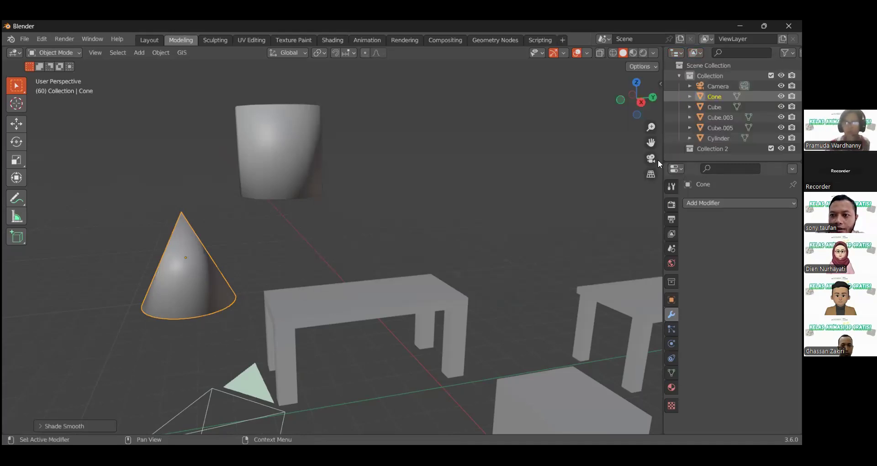
Split the 3D viewport vertically near its middle, and split the new viewport beside the Outliner horizontally
right_click(663, 128)
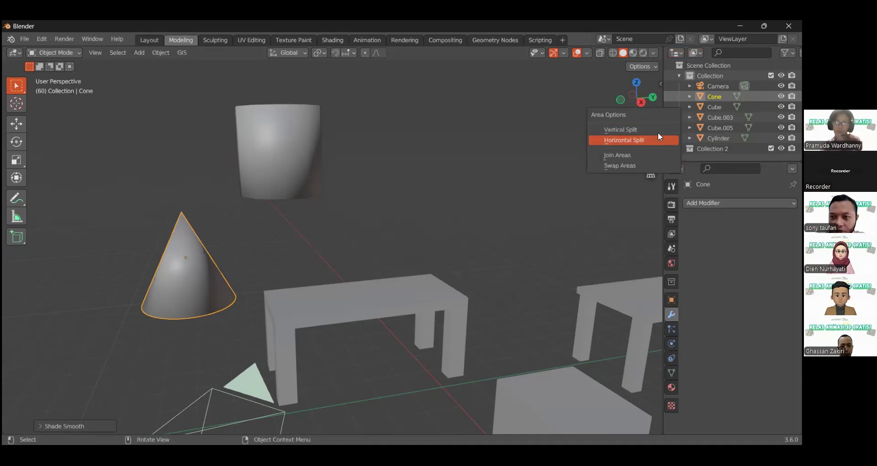
left_click(656, 130)
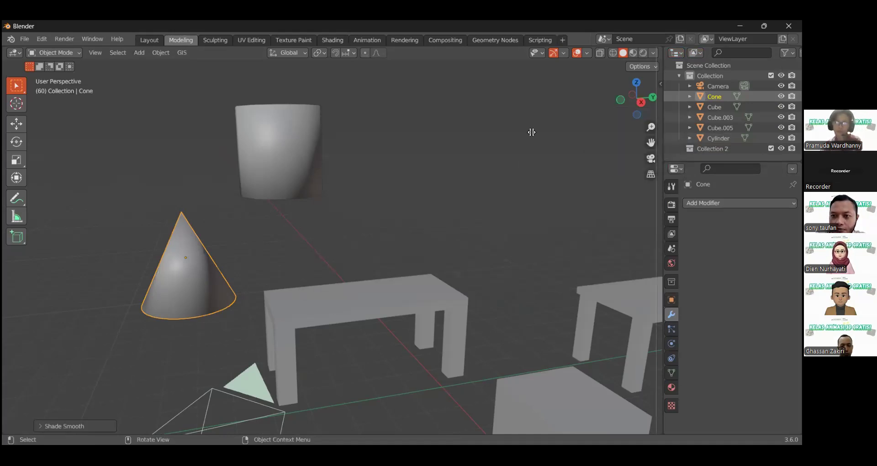
left_click(343, 151)
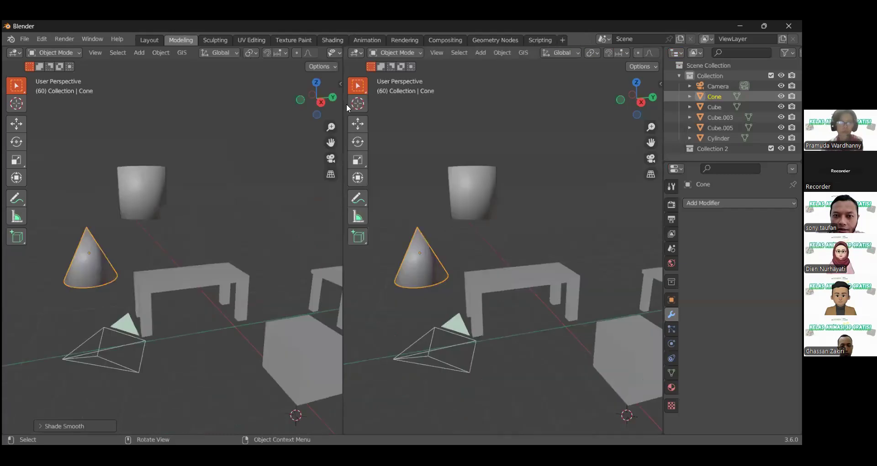
right_click(341, 120)
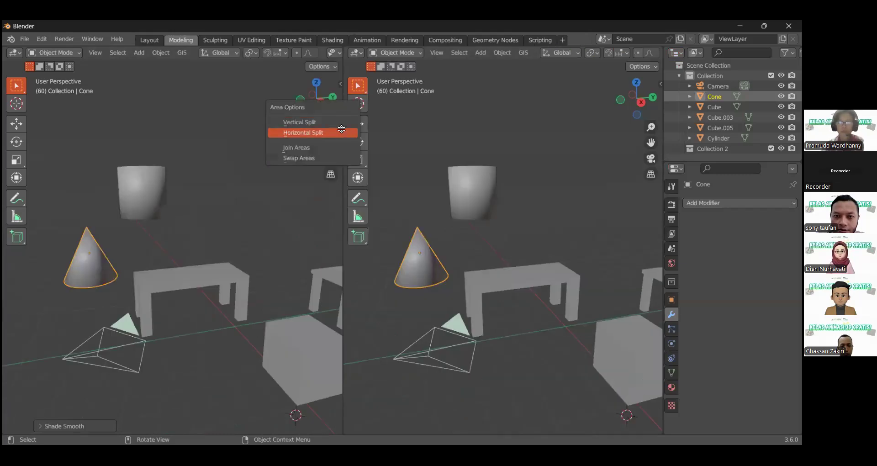
left_click(342, 132)
left_click(415, 190)
Try the Image Editor, UV Editor, Dope Sheet and Shader Editor in the lower of the two stacked viewports
left_click(356, 196)
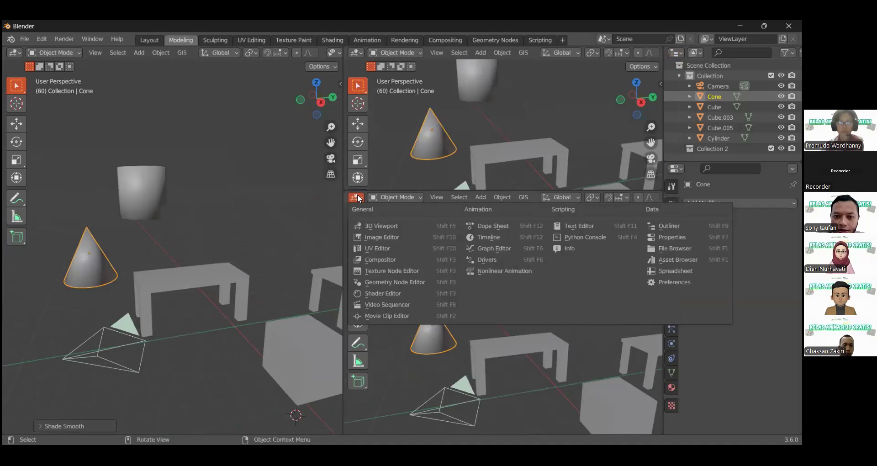
left_click(383, 238)
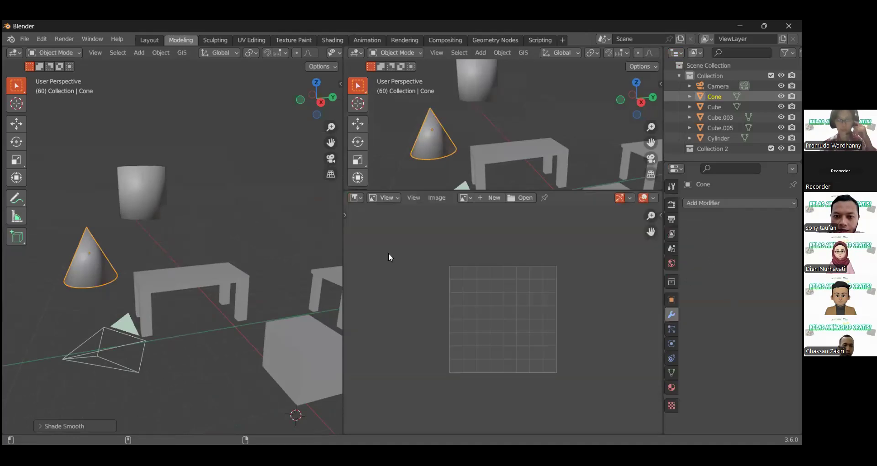
left_click(352, 197)
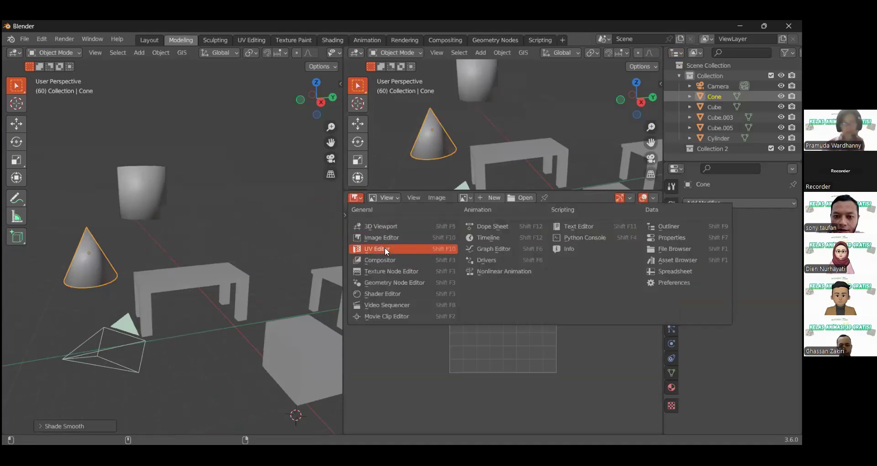
left_click(385, 247)
left_click(355, 198)
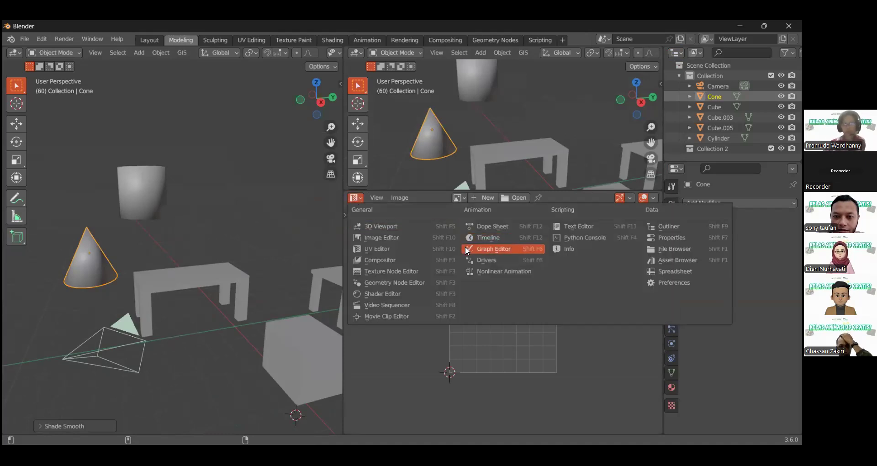
left_click(477, 227)
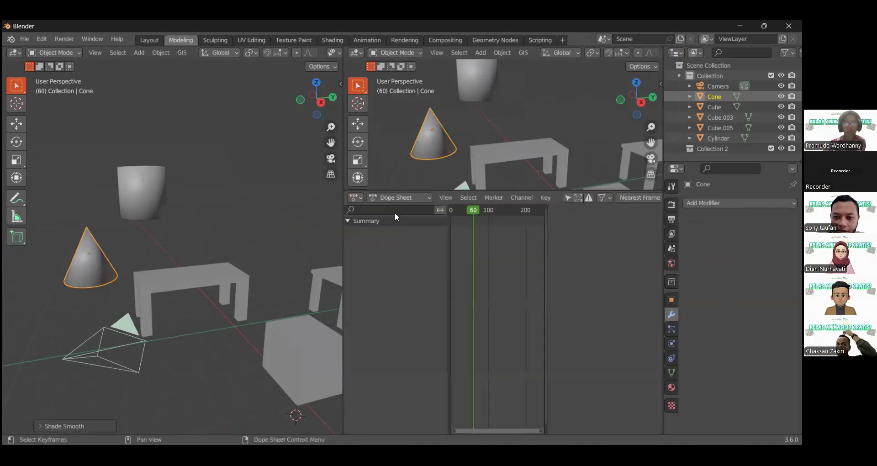
left_click(354, 197)
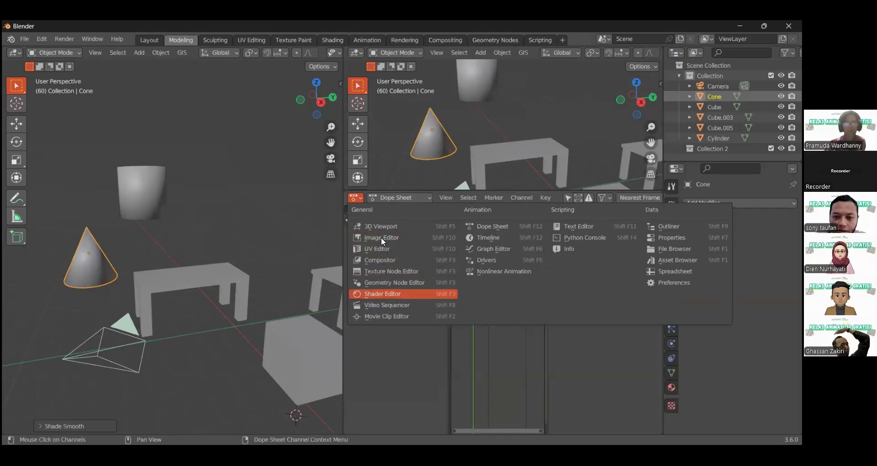
left_click(378, 294)
Change the lower stacked area to an Outliner and widen the full-height 3D viewport beside it
left_click(353, 200)
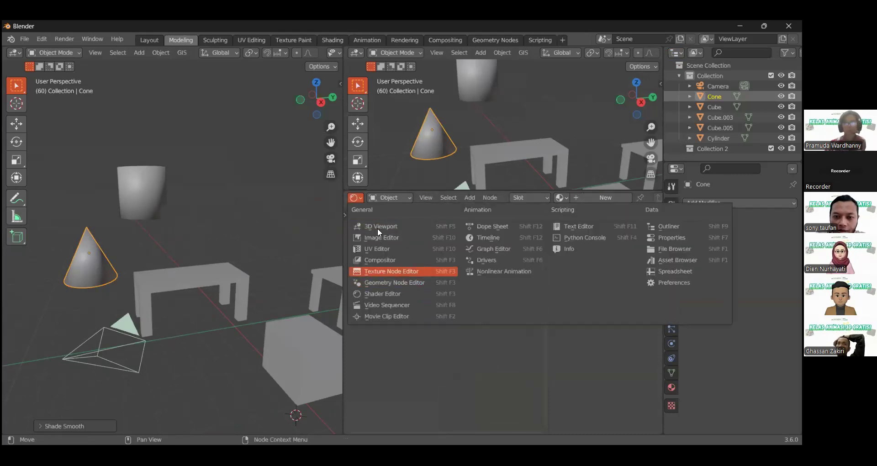
left_click(666, 226)
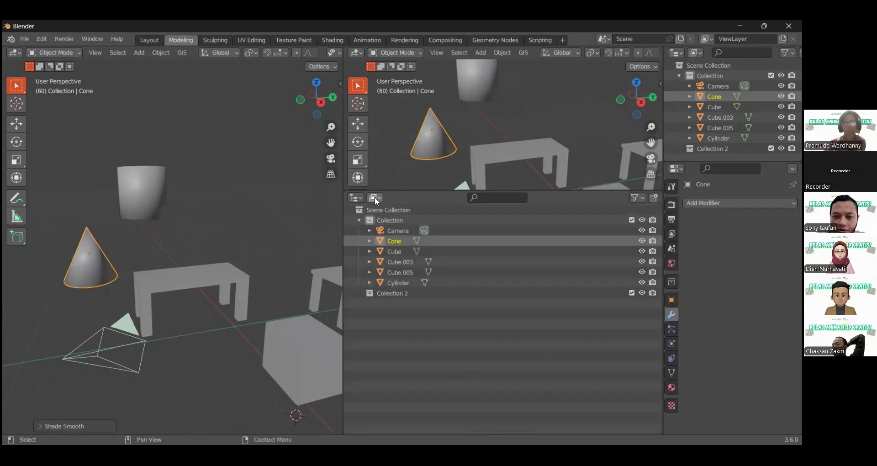
left_click_drag(344, 213, 392, 201)
left_click(403, 198)
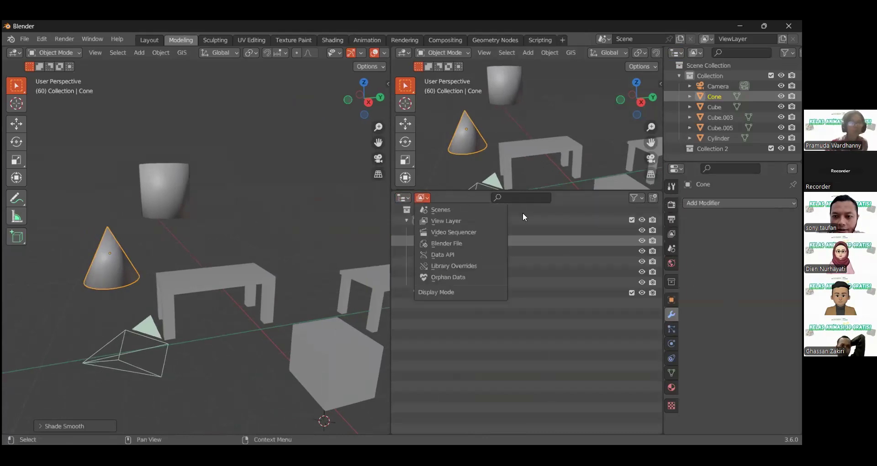
left_click(402, 196)
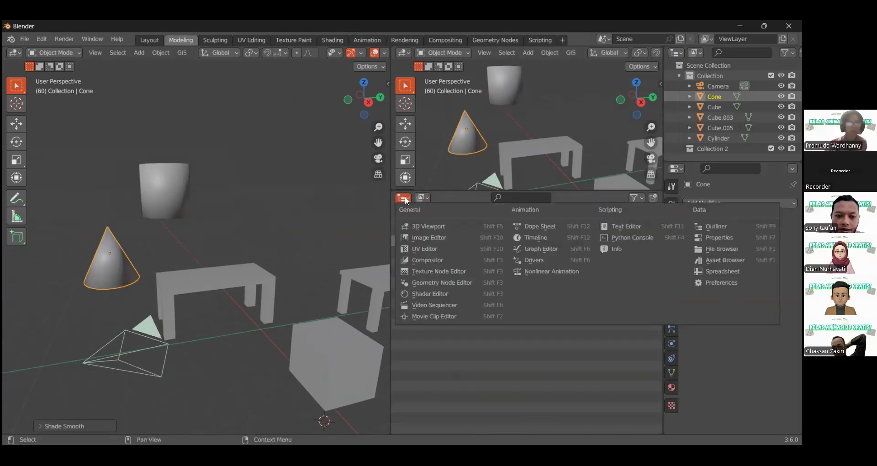
left_click(454, 332)
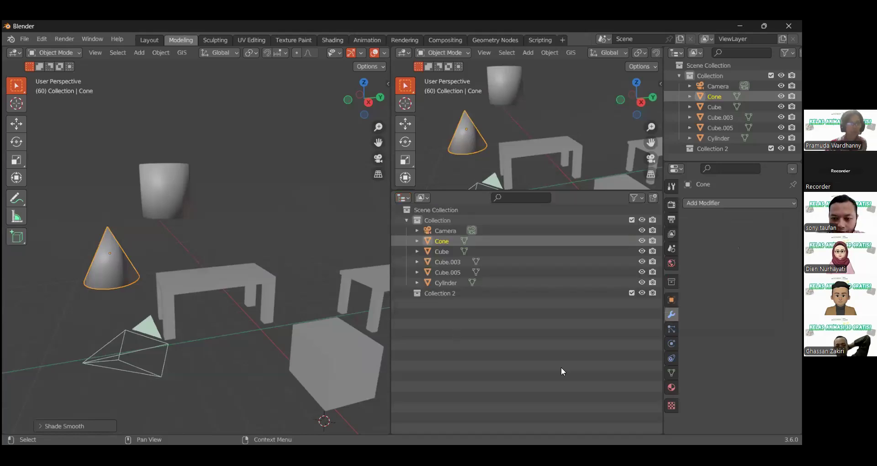
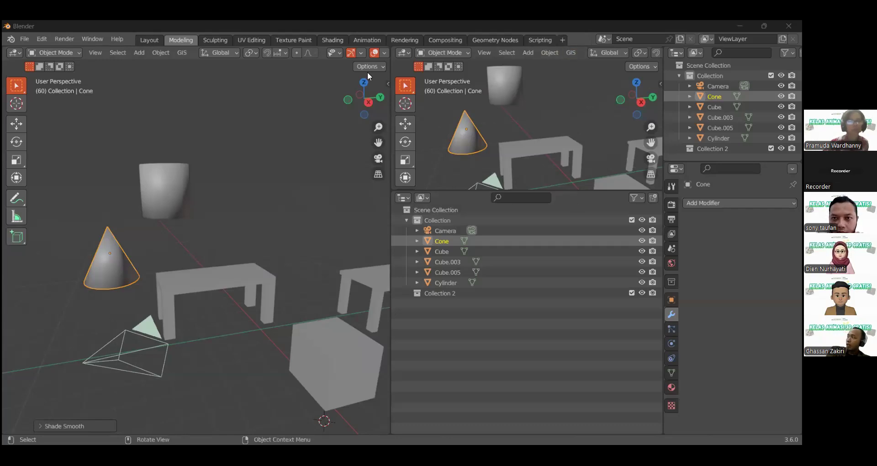
Enable the Statistics overlay in the full-height 3D viewport
scroll(360, 54, "down", 4)
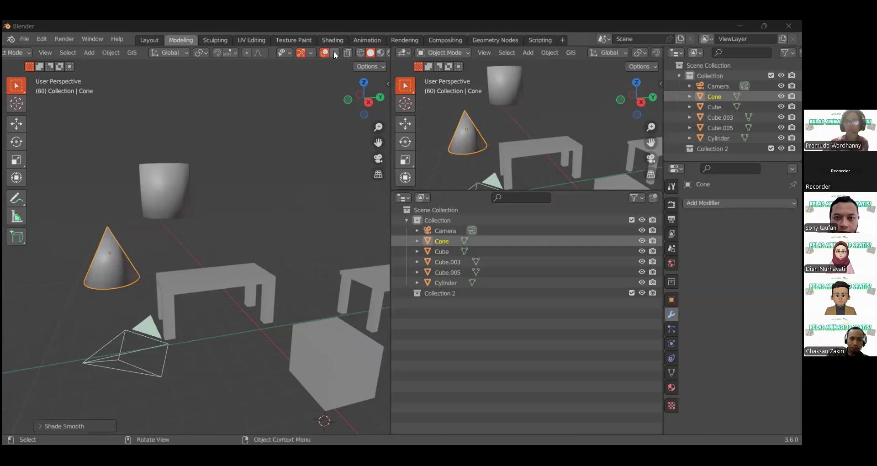
left_click(334, 52)
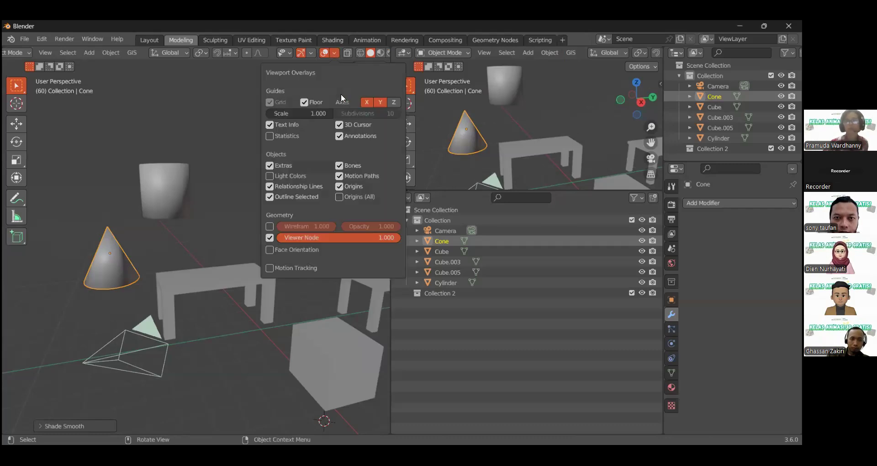
left_click(334, 52)
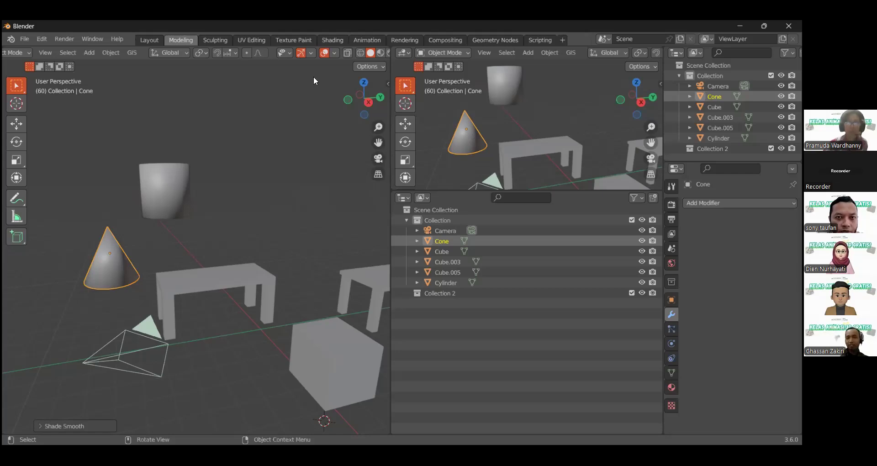
left_click(335, 53)
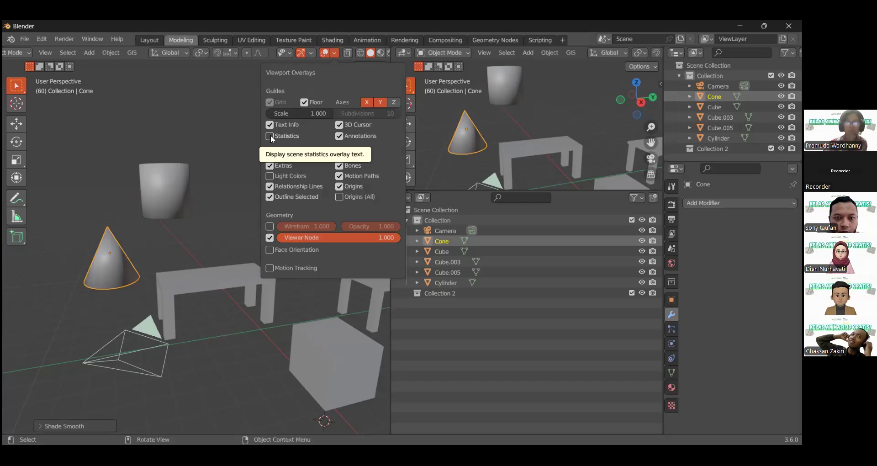
left_click(334, 53)
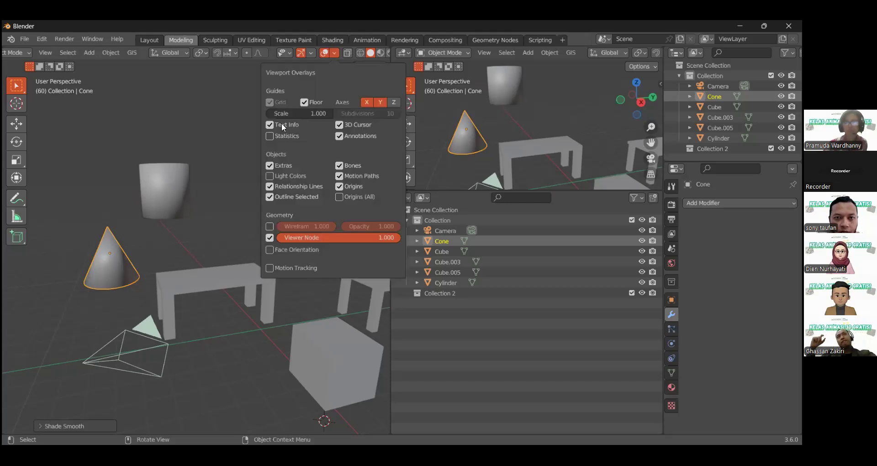
left_click(269, 136)
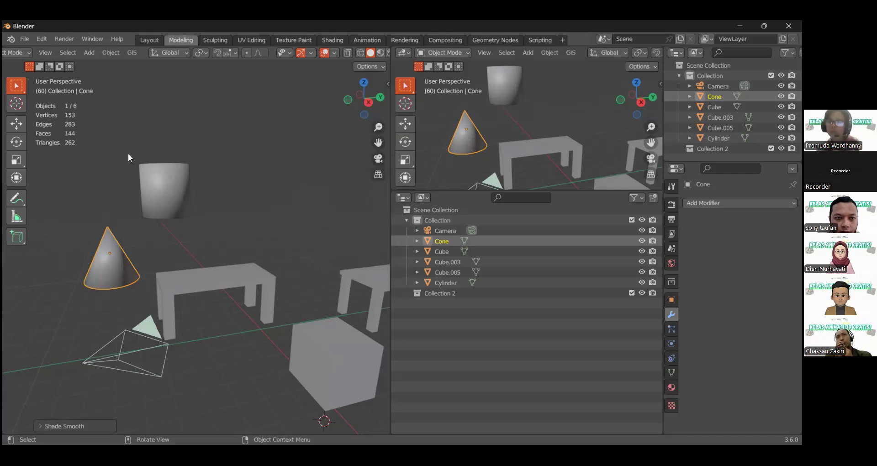
Duplicate the cylinder above and beside the original, and delete the copy
left_click(163, 180)
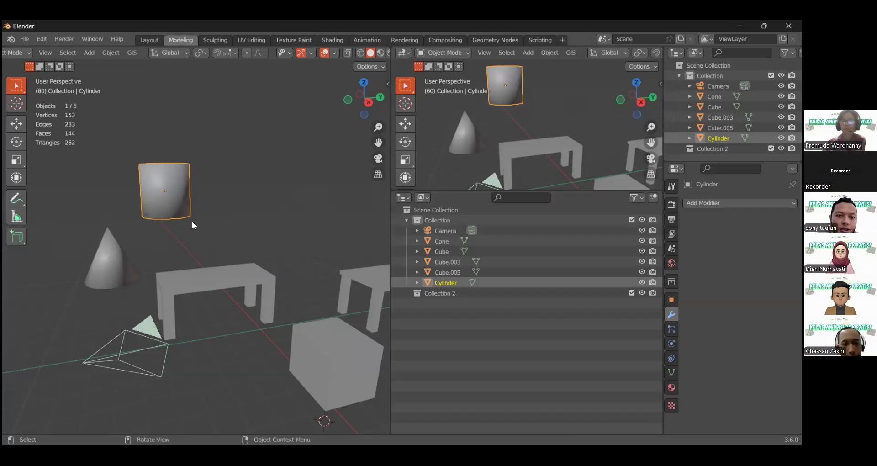
left_click(237, 188)
middle_click_drag(237, 188, 186, 218)
key("ctrl+z")
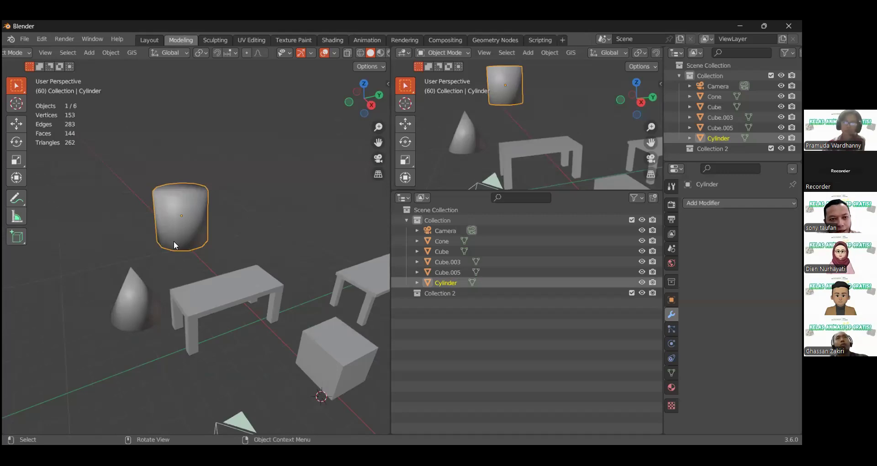
key("shift+d")
left_click(285, 200)
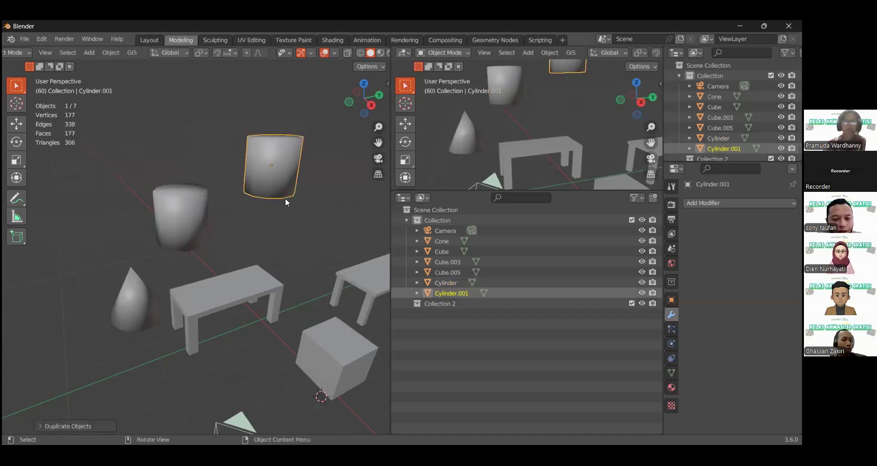
key("x")
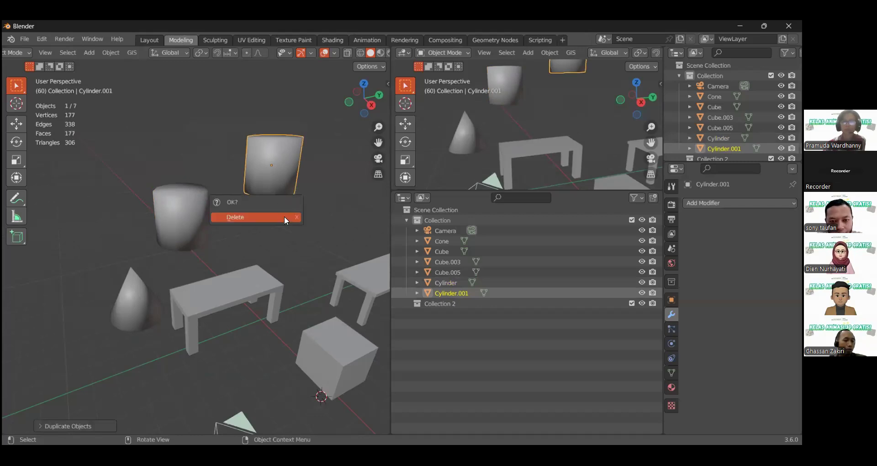
left_click(269, 220)
Duplicate the cylinder as a linked copy, offset about 1.21 m in X, 2.83 m in Y and 0.21 m in Z
left_click(198, 227)
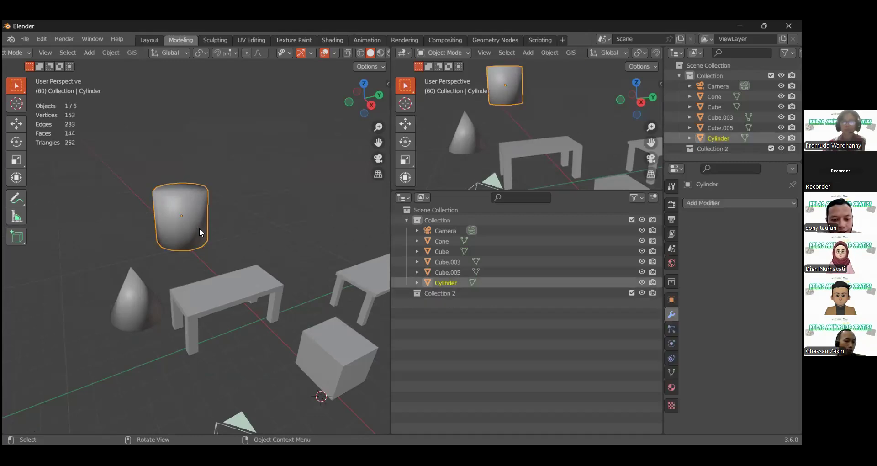
key("ctrl+shift")
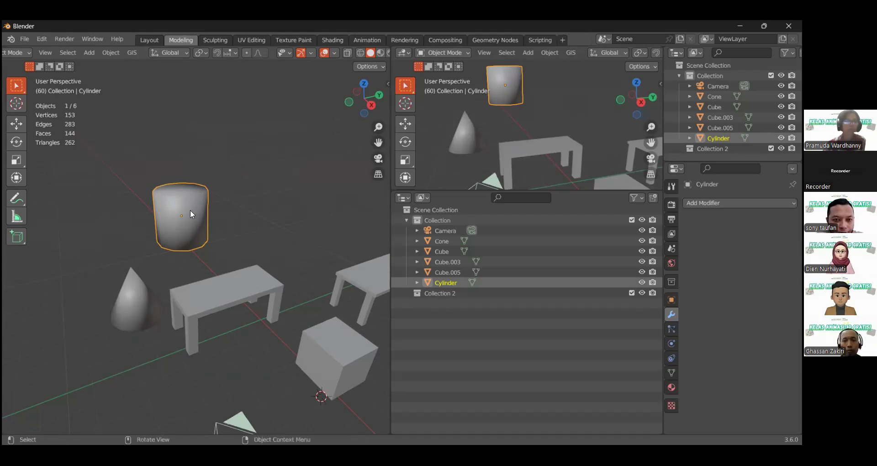
key("shift+d")
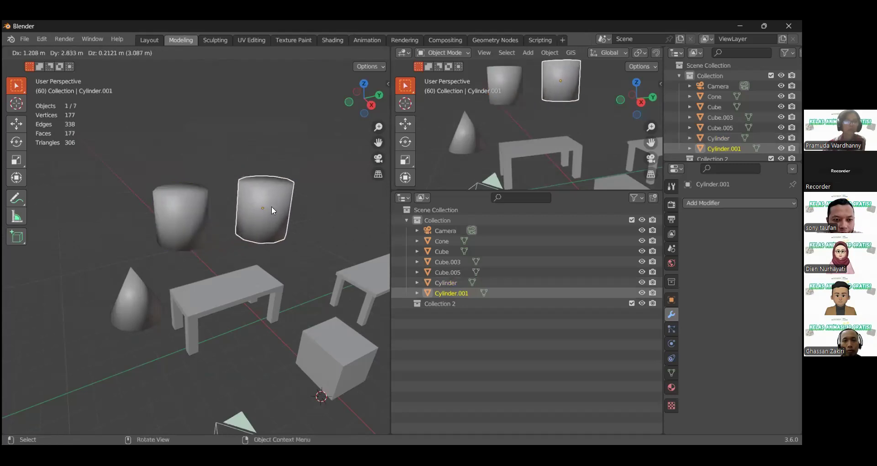
left_click(270, 210)
left_click(55, 426)
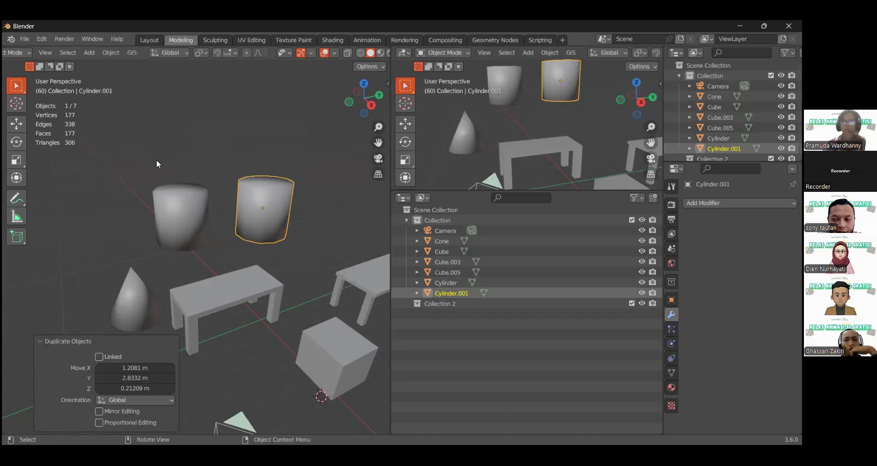
left_click(99, 356)
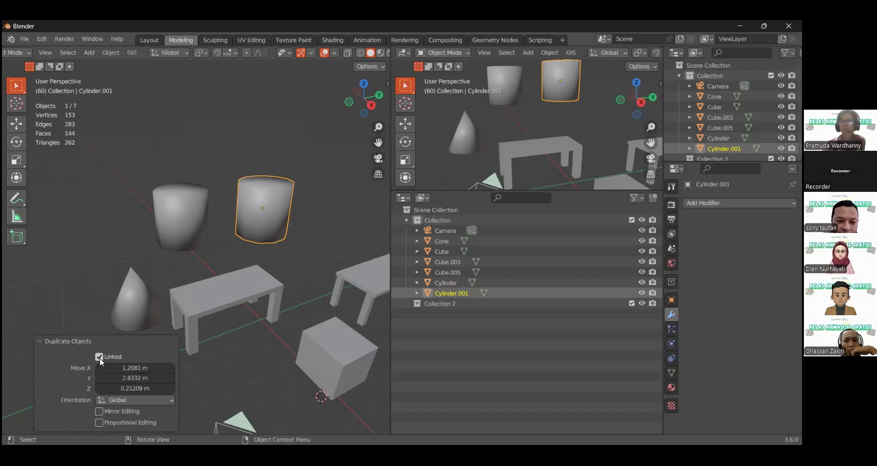
Pull one vertex on the original cylinder's upper rim upward into a tall spike in Edit Mode
left_click(179, 223)
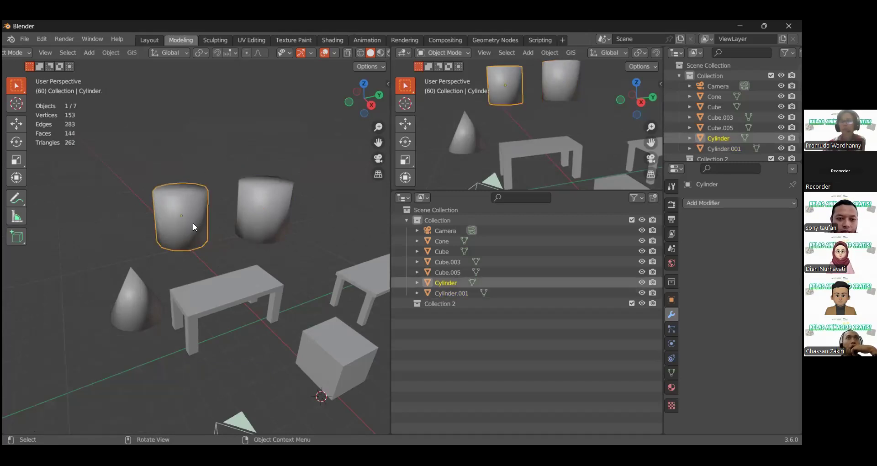
key("Tab")
left_click(187, 198)
key("g")
left_click(179, 150)
key("Tab")
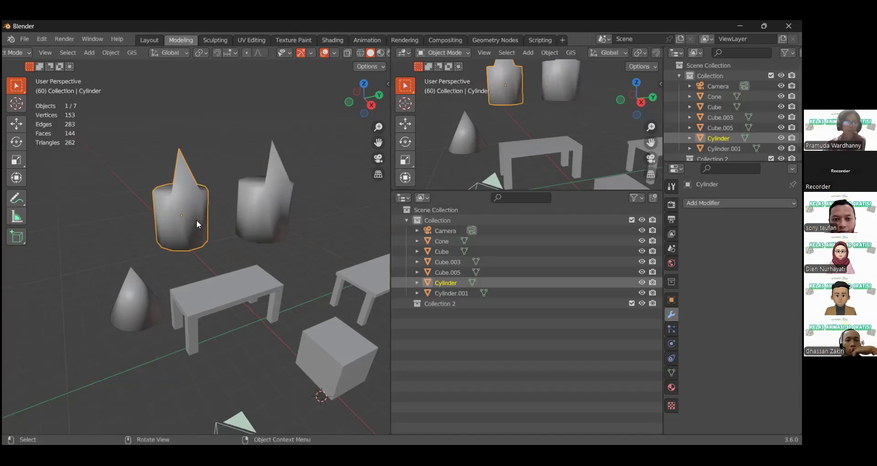
Check both linked cylinders in Edit Mode, and delete the original cylinder
left_click(282, 198)
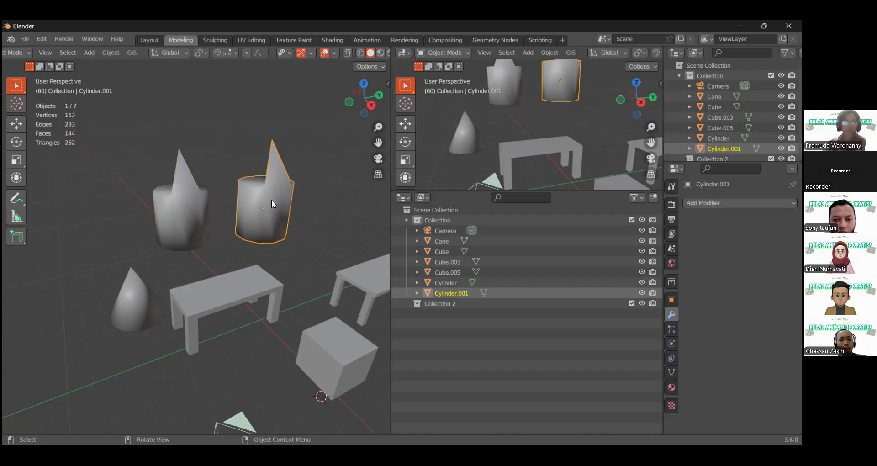
key("Tab")
key("Tab")
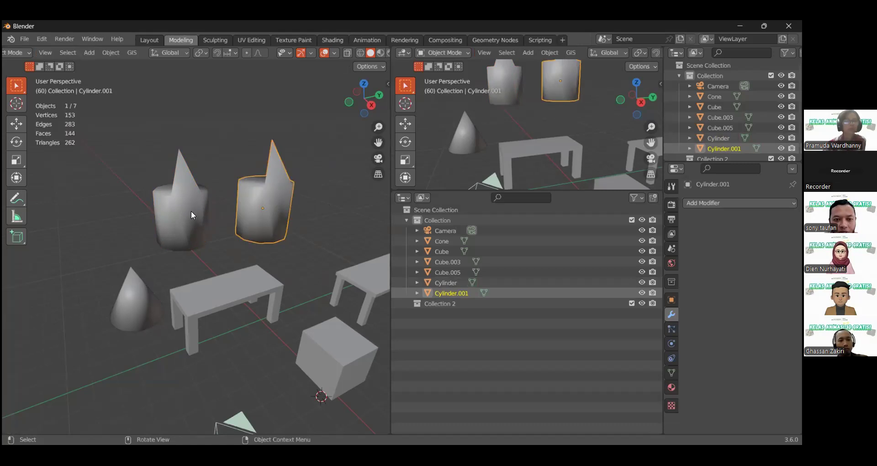
left_click(191, 211)
key("Tab")
key("Tab")
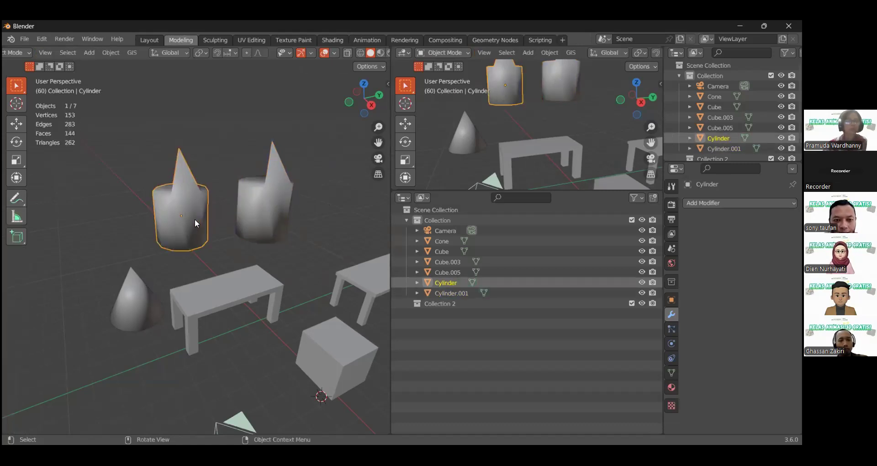
key("x")
left_click(194, 220)
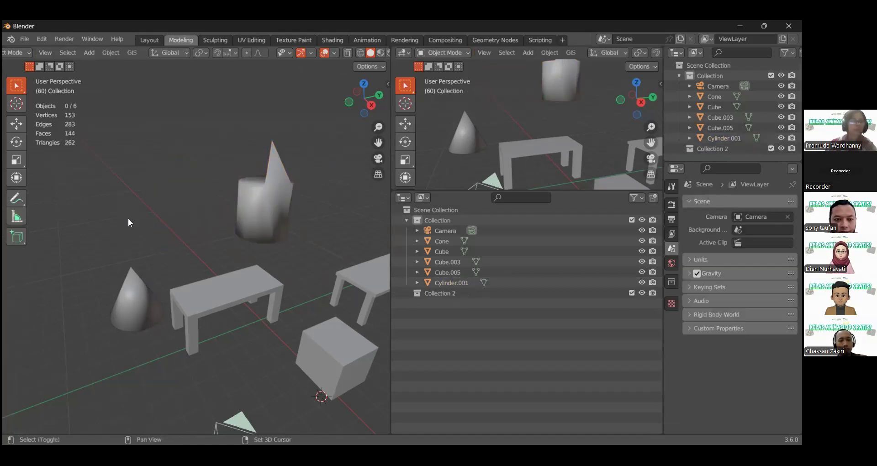
Duplicate the remaining spiked cylinder as an unlinked copy, offset about -1.5 m in X, -3.31 m in Y and -0.09 m in Z
left_click(276, 196)
key("shift+s")
key("shift+d")
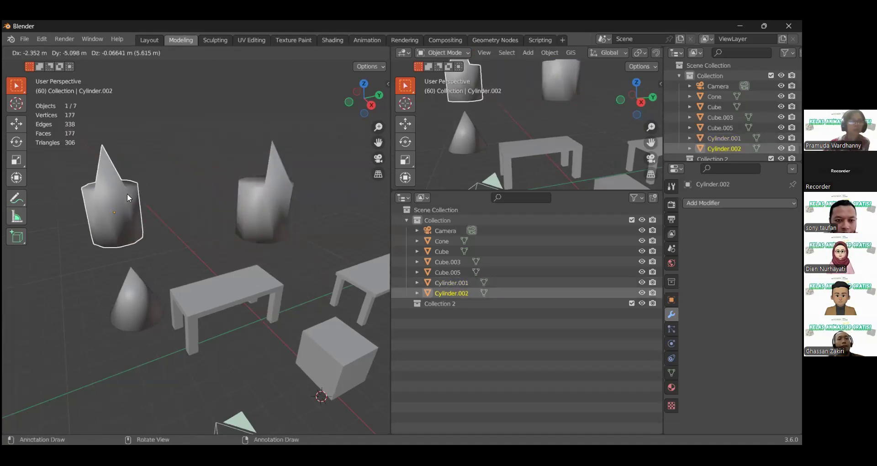
left_click(127, 193)
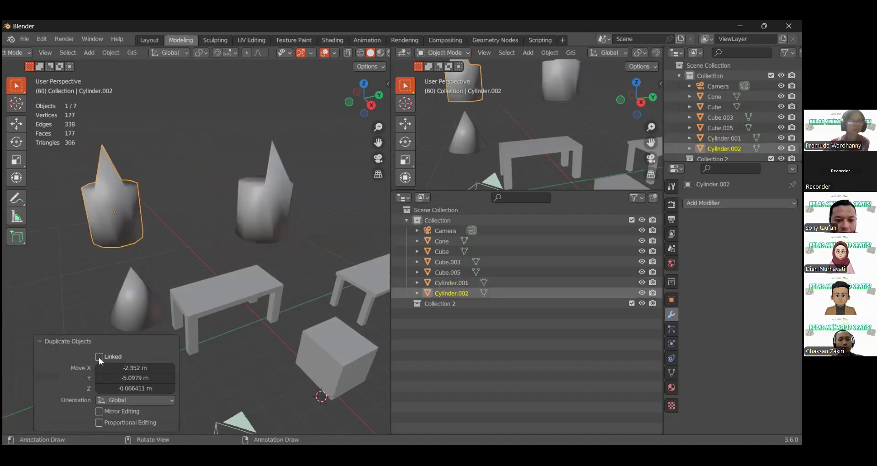
key("x")
left_click(135, 219)
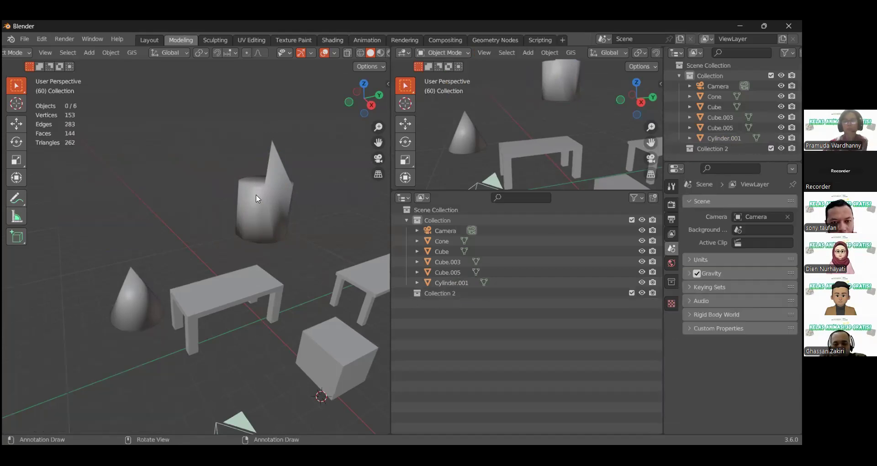
key("ctrl+z")
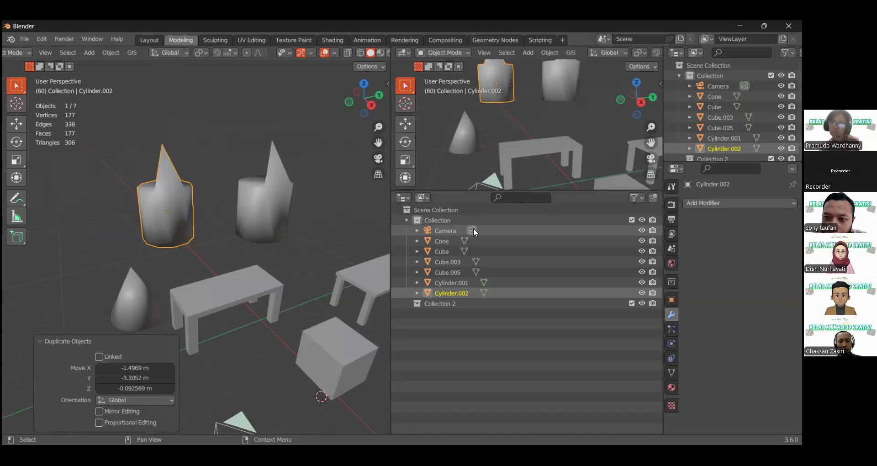
Switch to the UV Editing workspace, and select all UVs of the table Cube.003 in Edit Mode
left_click(247, 40)
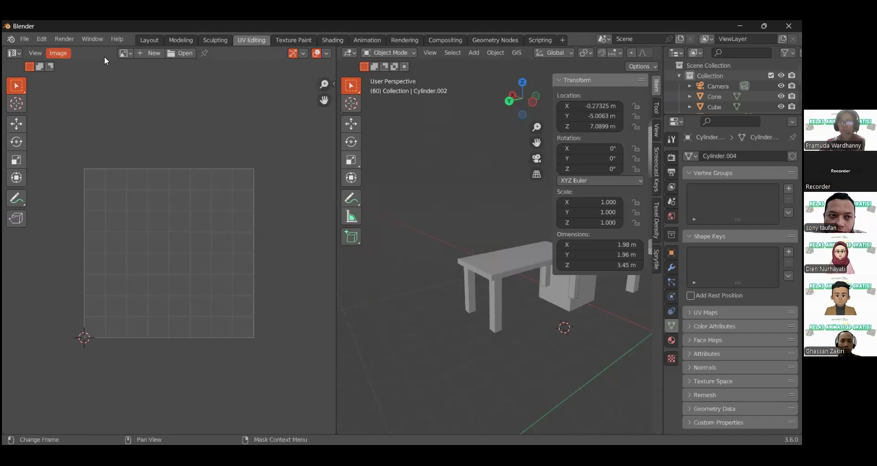
left_click(13, 54)
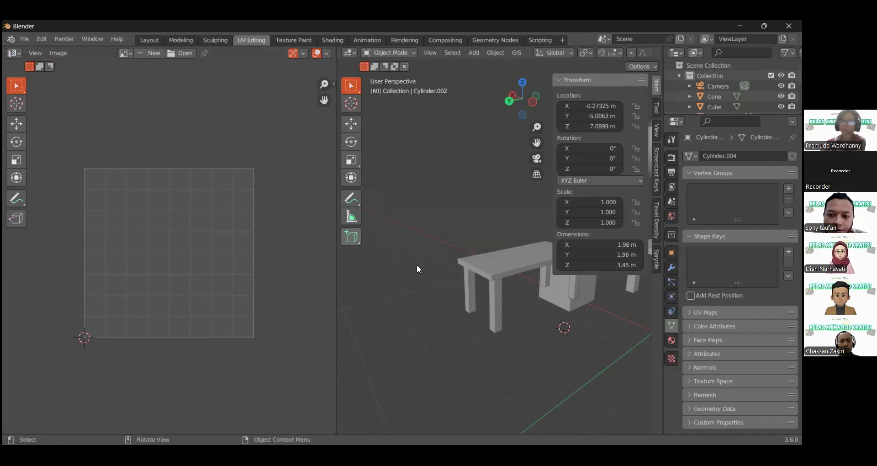
left_click(462, 268)
middle_click_drag(456, 240, 431, 249, "shift")
key("Tab")
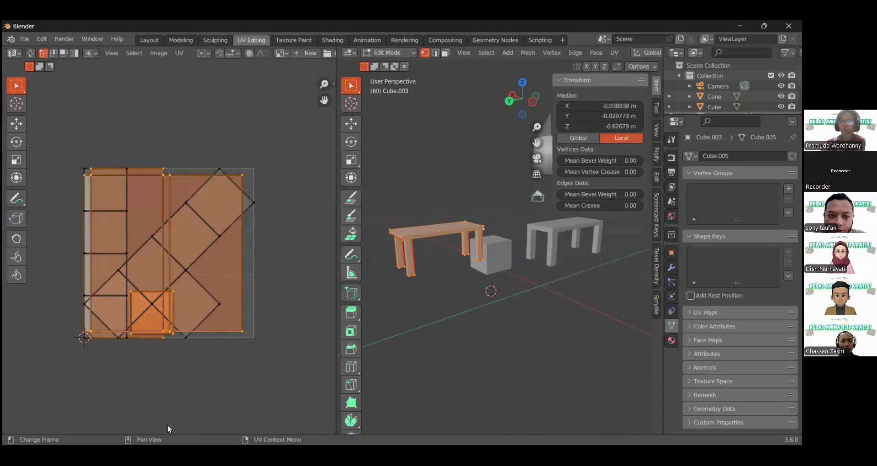
key("a")
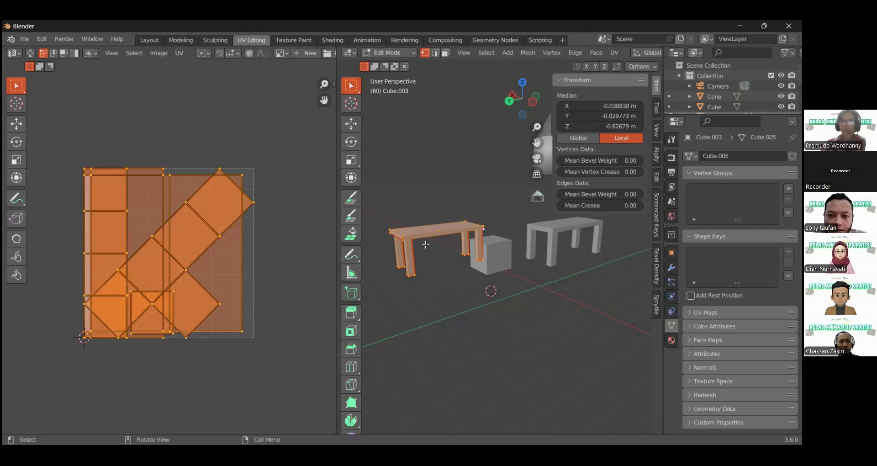
In island selection mode, shrink the large rectangular UV island to about half size and move it toward the UV square's lower-right corner
key("3")
key("4")
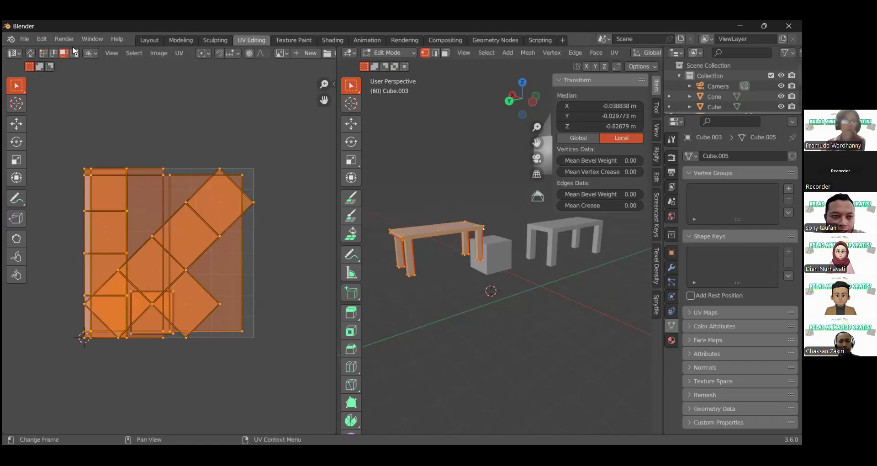
left_click(215, 264)
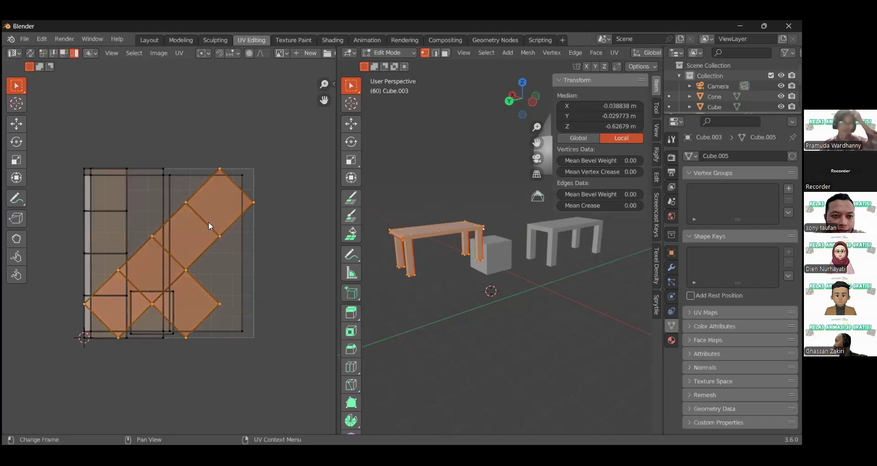
left_click(154, 195)
key("s")
left_click(220, 215)
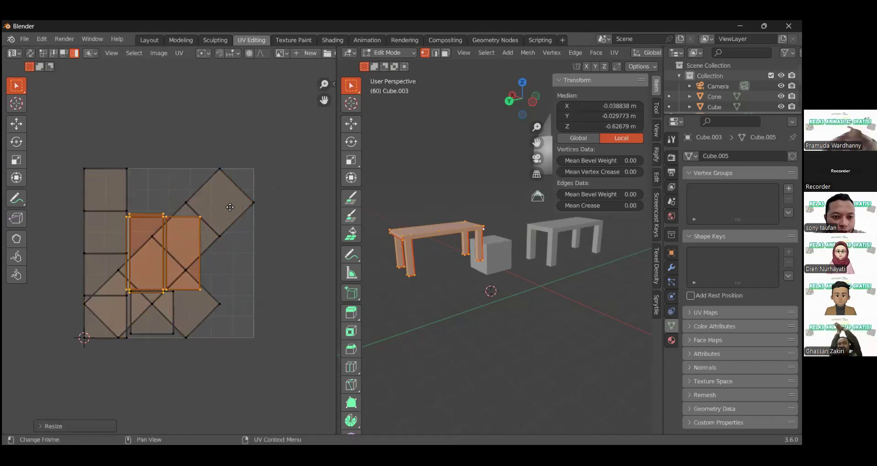
key("g")
left_click(258, 213)
Shrink the diagonal T-shaped UV island to about half size, turn it nearly upright and move it upward in the UV square
left_click(249, 195)
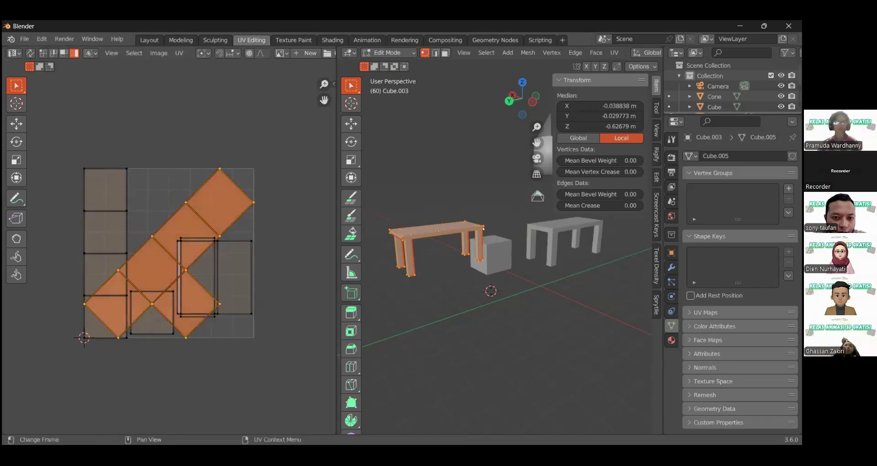
key("s")
left_click(200, 218)
key("r")
left_click(245, 177)
key("g")
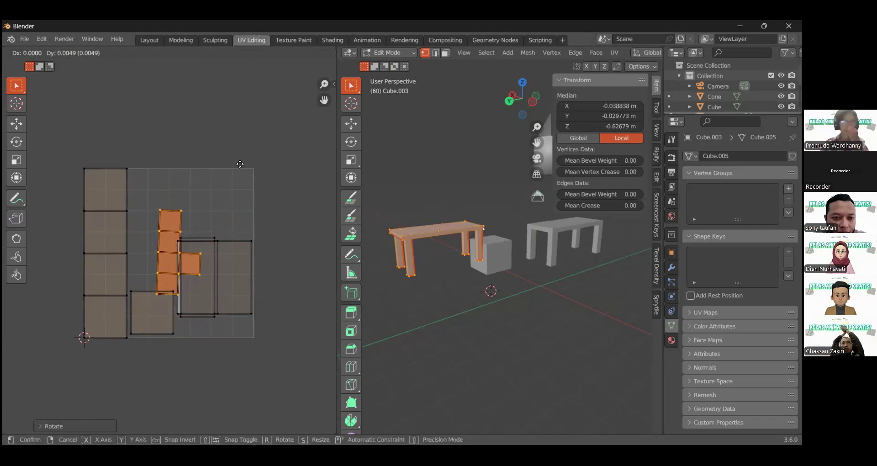
left_click(229, 138)
Straighten the T-shaped island with its branch facing right, resize it slightly and place it along the UV square's top edge beside the long strip
key("r")
left_click(248, 152)
key("r")
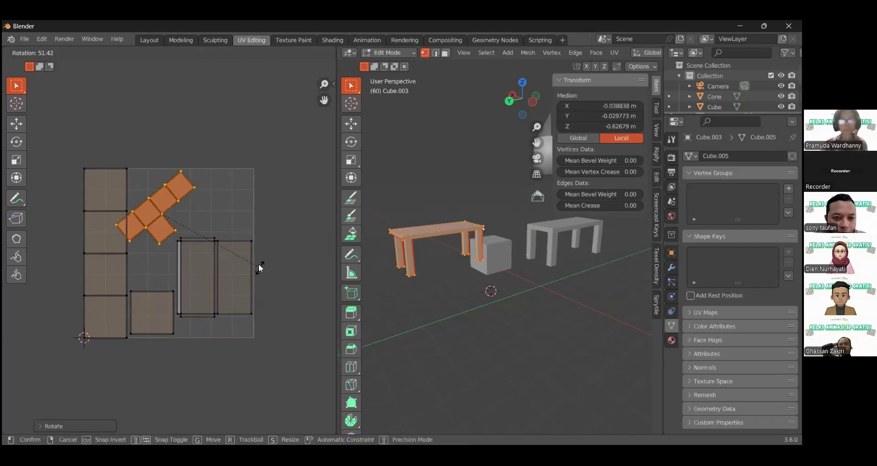
left_click(256, 266)
key("g")
left_click(306, 311)
key("s")
left_click(301, 244)
key("r")
left_click(288, 194)
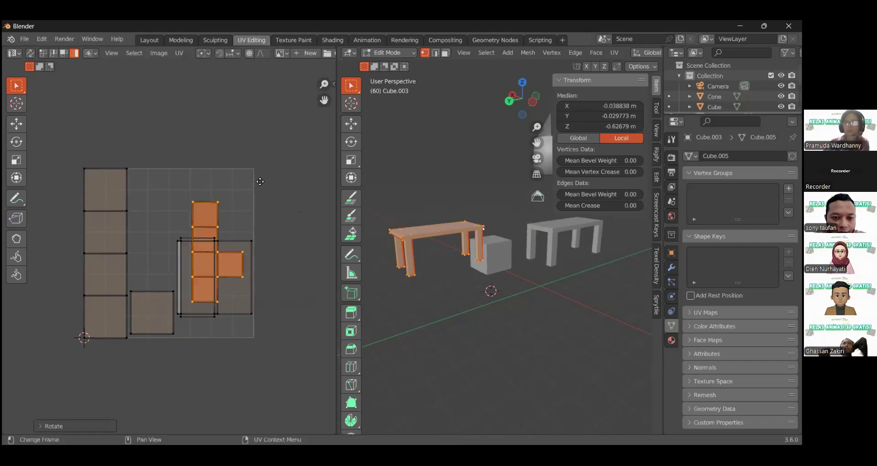
key("g")
left_click(236, 168)
key("alt+a")
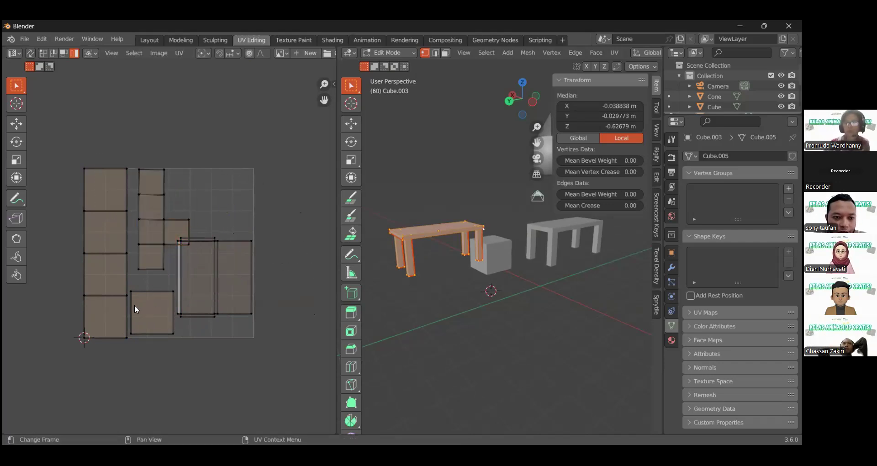
Shrink the four-square UV strip and the single square island together to about 70% and move them toward the UV square's lower-left area
left_click(99, 276)
left_click(147, 295, "shift")
key("s")
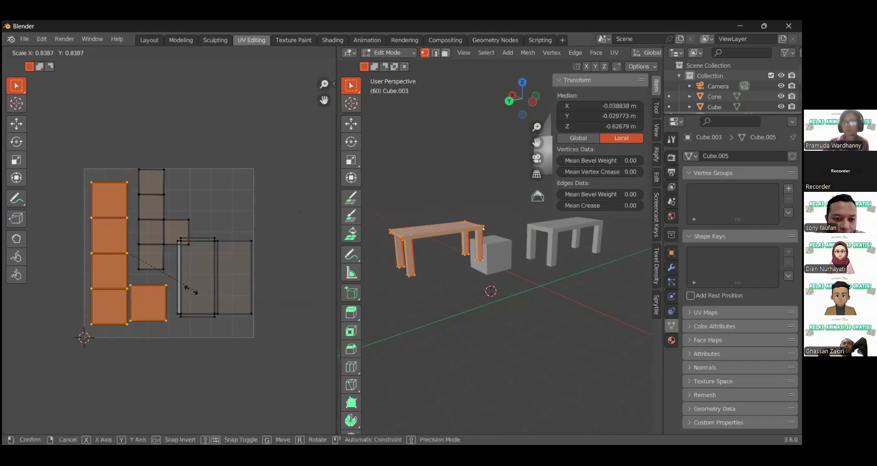
left_click(191, 291)
key("g")
left_click(143, 213)
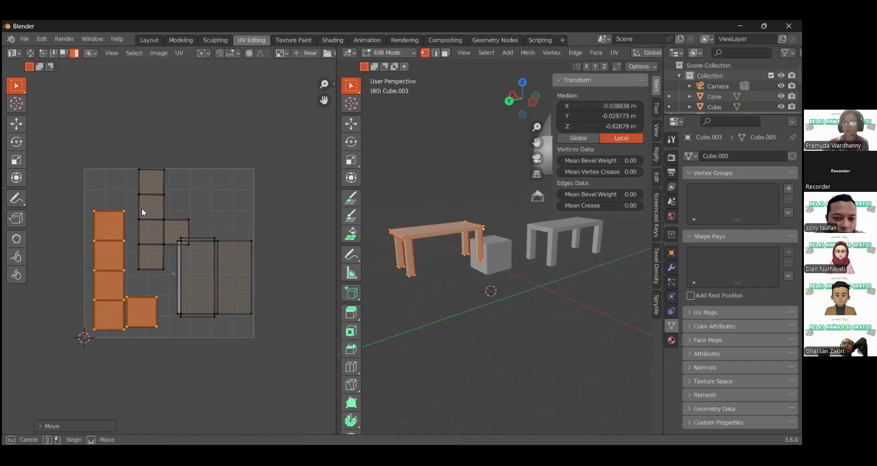
Reduce the T-shaped UV island slightly and place it against the UV square's top edge, closer to the long strip
left_click(143, 213)
key("s")
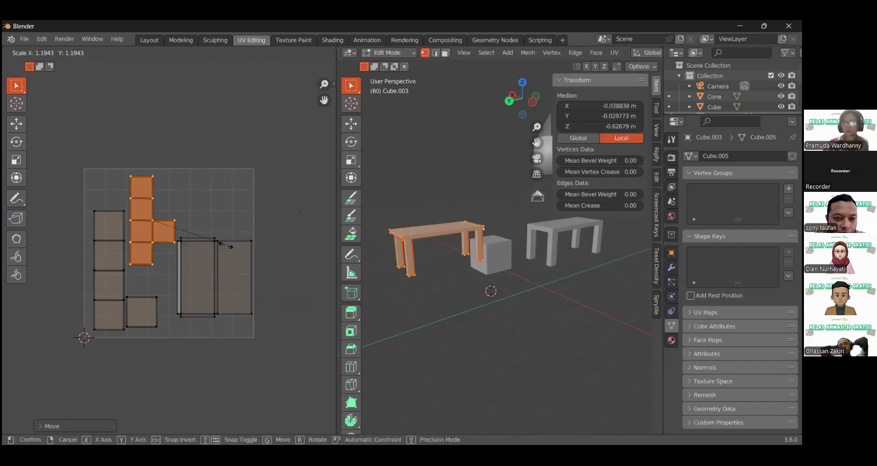
left_click(231, 248)
key("s")
left_click(230, 243)
Move the large rectangular UV islands down to the bottom edge of the UV square
left_click_drag(238, 264, 215, 229)
key("g")
left_click(213, 248)
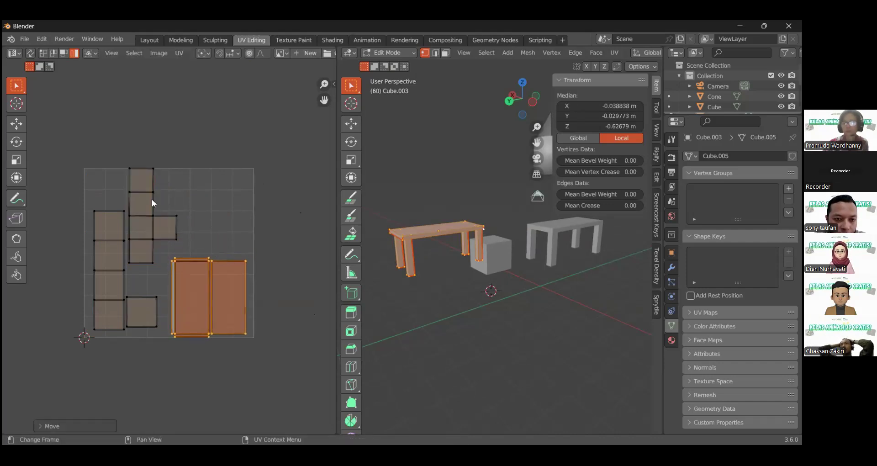
Rotate the T-shaped UV island about 90° so its branch points down, and move it to the UV square's upper-right area
left_click(153, 201)
key("r")
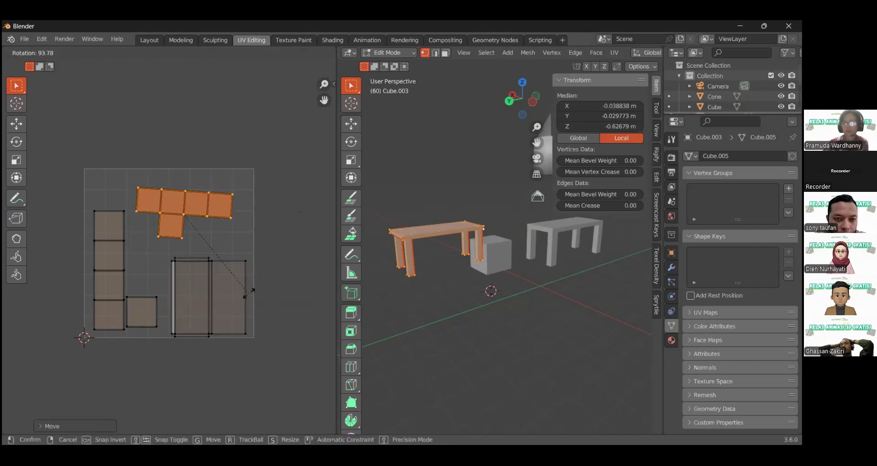
left_click(250, 288)
key("g")
left_click(276, 273)
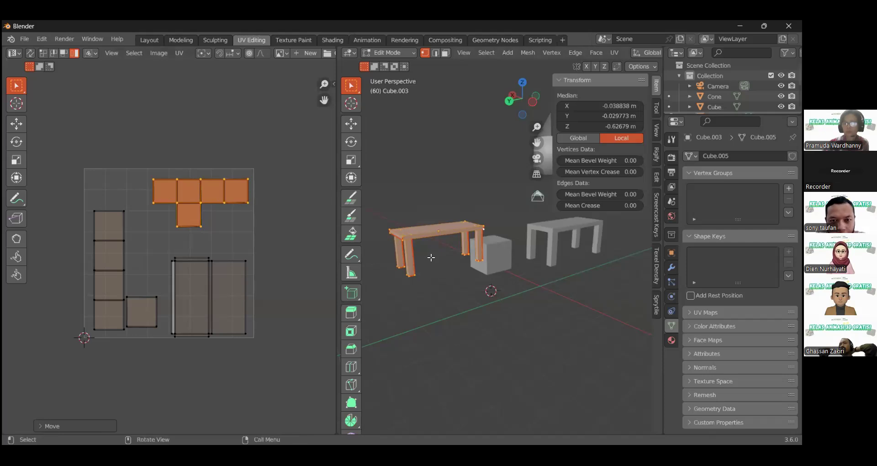
middle_click_drag(411, 259, 390, 243)
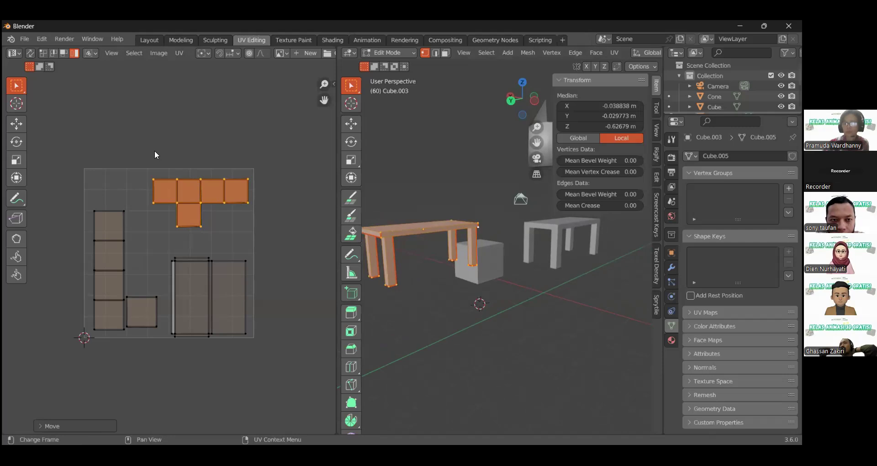
key("r")
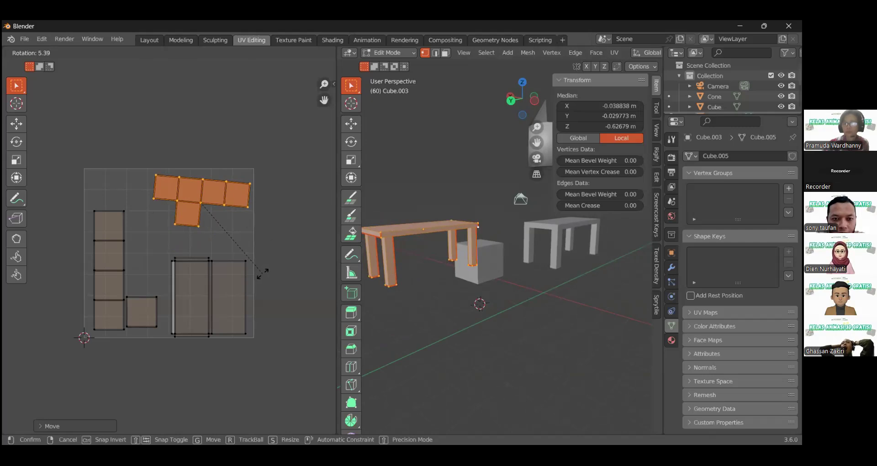
key("Escape")
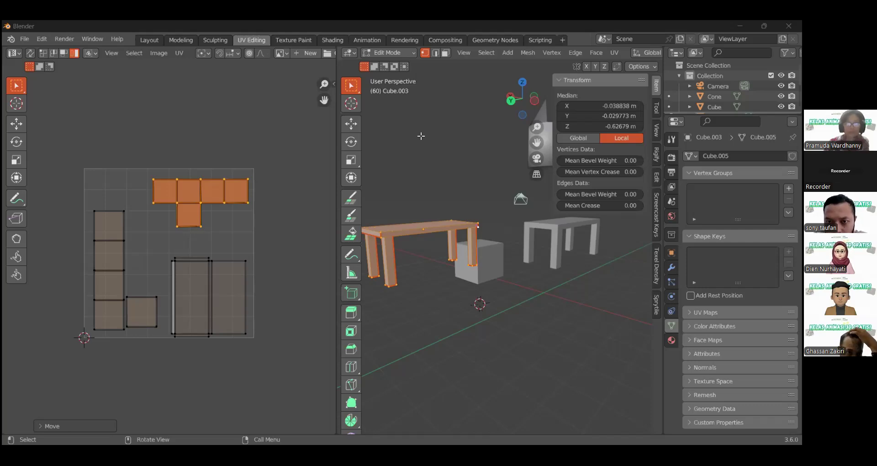
Add a cube inside the table's mesh in Edit Mode, shrink it and move it above the tabletop
left_click(419, 214)
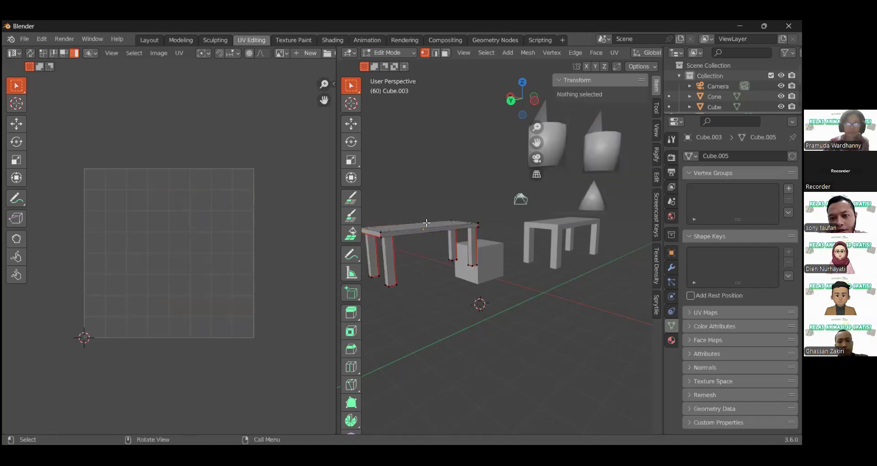
key("Tab")
middle_click_drag(427, 226, 425, 243)
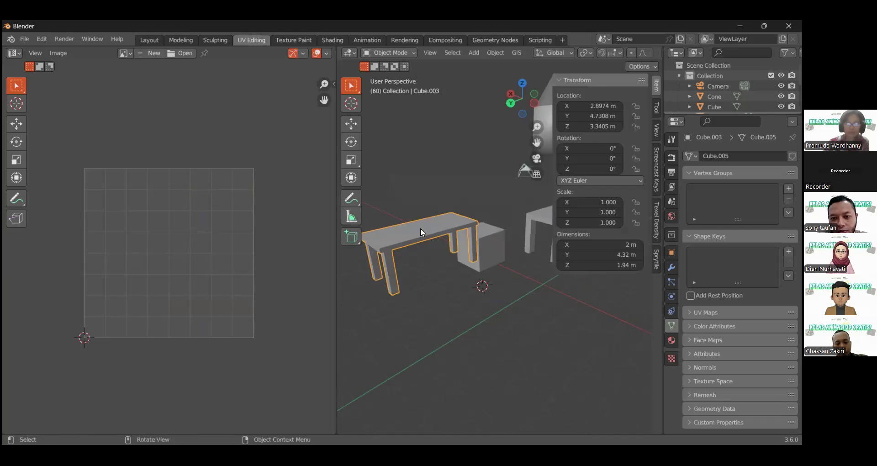
key("Tab")
key("shift+a")
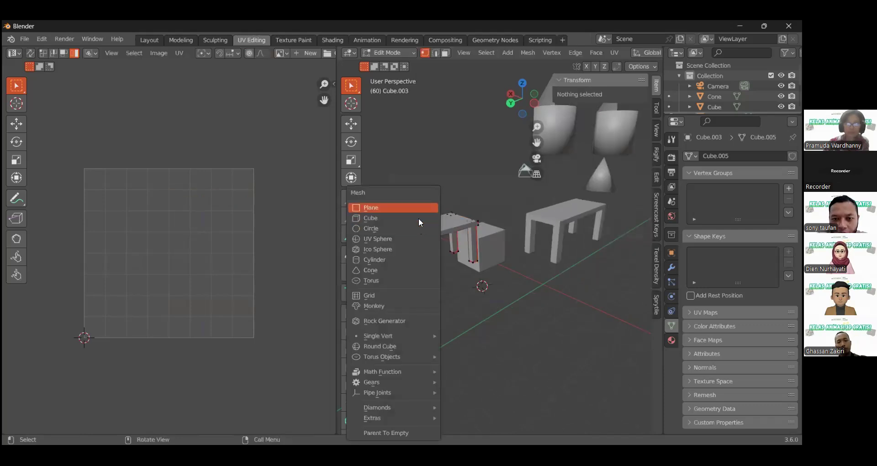
left_click(419, 223)
key("g")
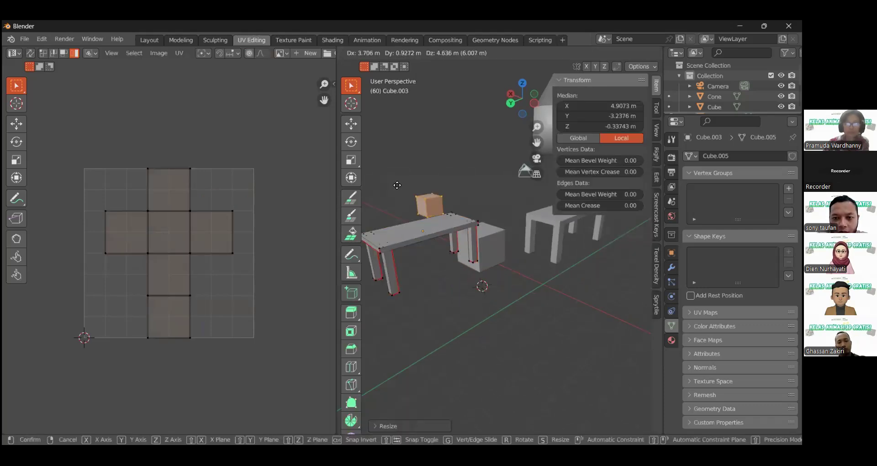
left_click(394, 196)
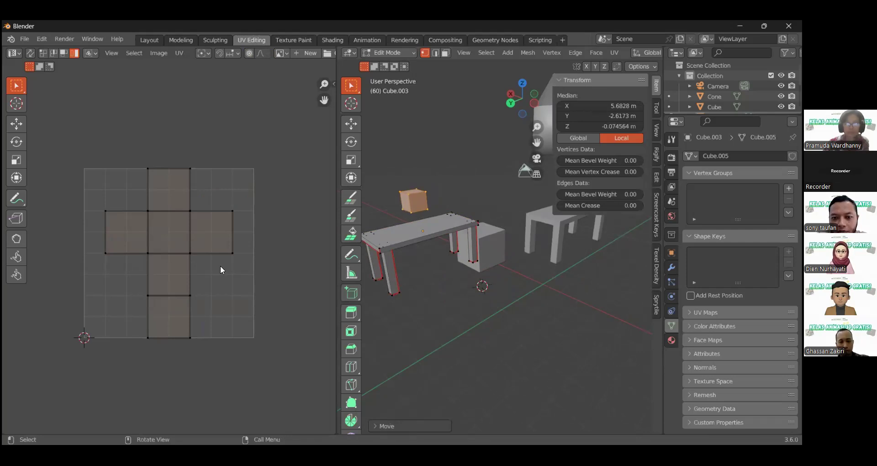
Delete the small cube from the table's mesh and return to Object Mode
middle_click_drag(536, 201, 444, 172)
left_click_drag(520, 244, 450, 167)
key("x")
left_click(516, 212)
key("Tab")
Set the 3D cursor in empty space beside the table and add a cube there as a separate object in Object Mode
middle_click_drag(487, 215, 418, 210, "shift")
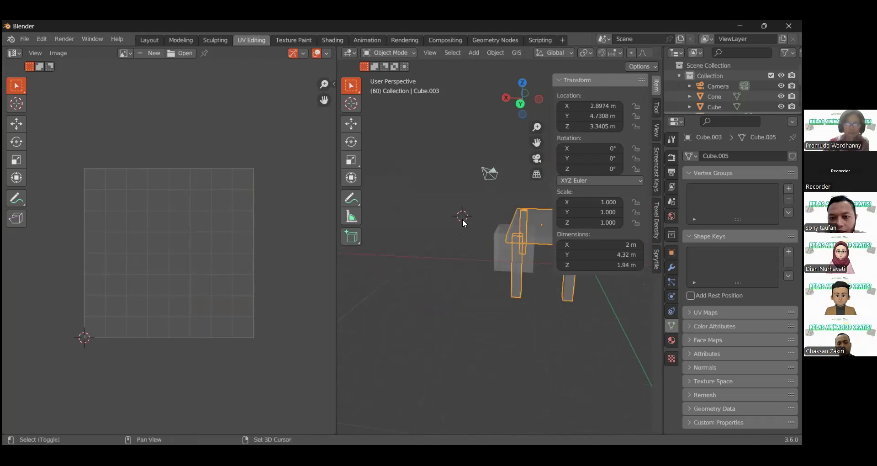
key("shift+a")
mouse_move(462, 218)
left_click(505, 234)
middle_click_drag(493, 212, 457, 256)
Add a cube to the table's mesh in Edit Mode, raise it above the tabletop and check the combined dimensions in Object Mode
left_click(465, 250)
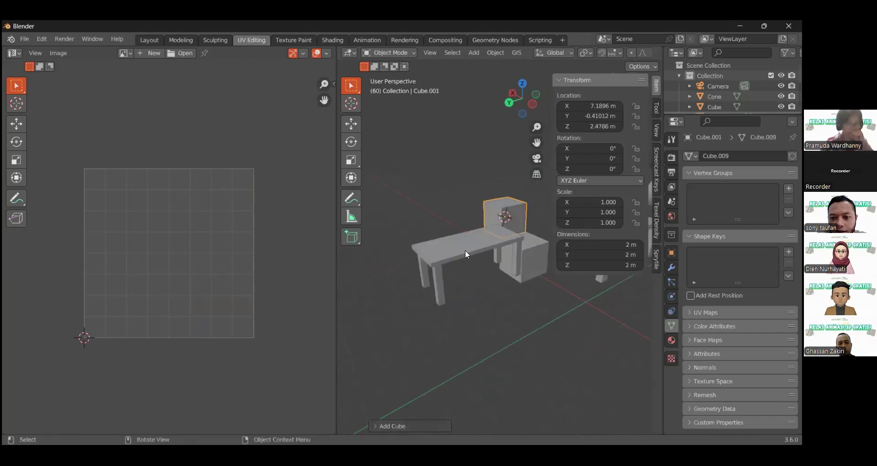
key("Tab")
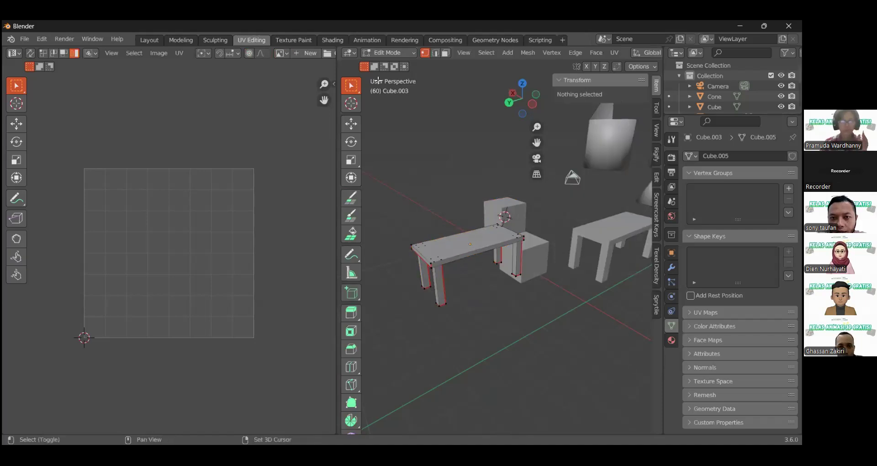
key("shift+a")
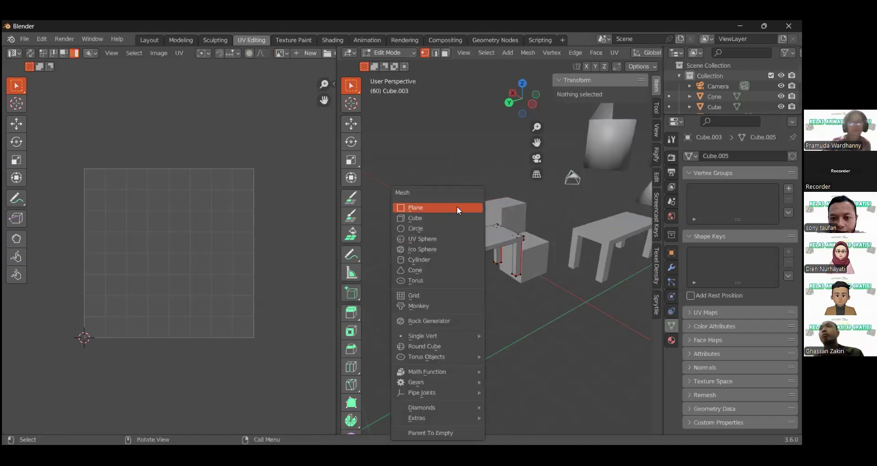
left_click(459, 217)
key("g")
left_click(453, 134)
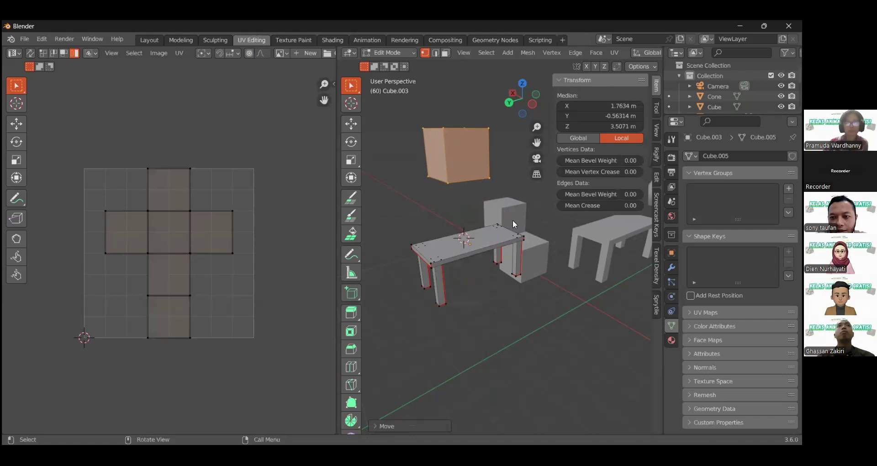
key("Tab")
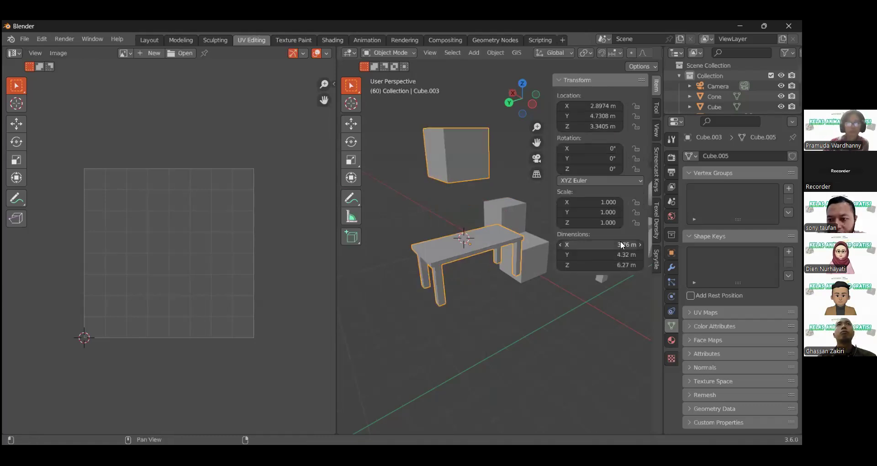
Raise the cube within the table's mesh two more times, checking the object's dimensions in Object Mode after each move
key("Tab")
key("g")
left_click(486, 131)
key("Tab")
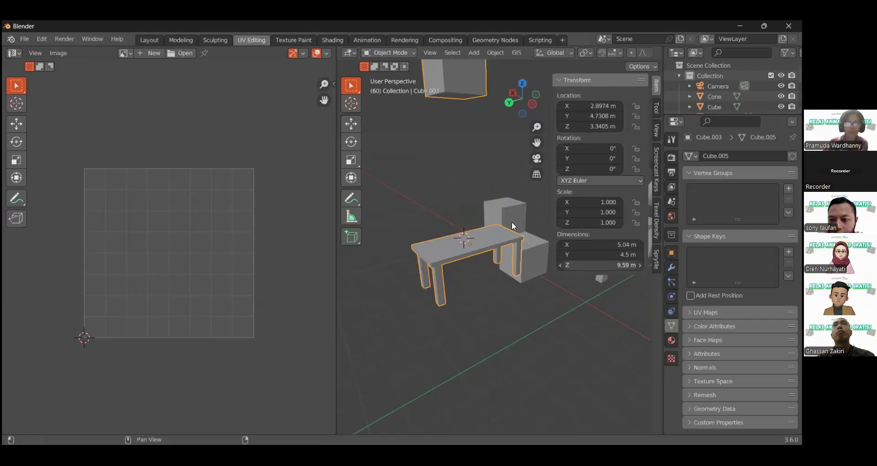
scroll(476, 211, "down", 2)
key("Tab")
key("g")
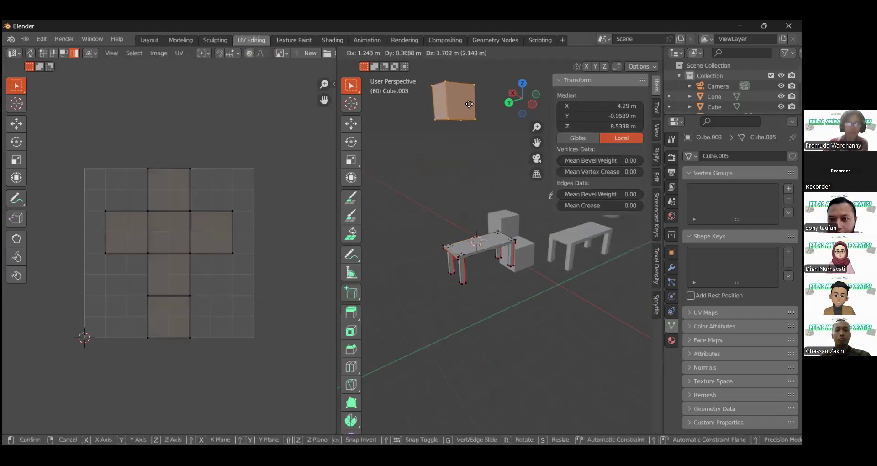
left_click(470, 64)
key("Tab")
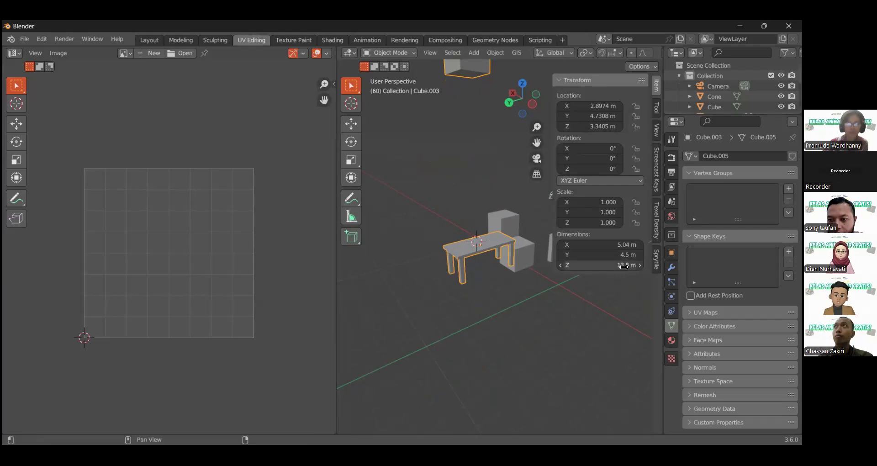
scroll(459, 197, "down", 2)
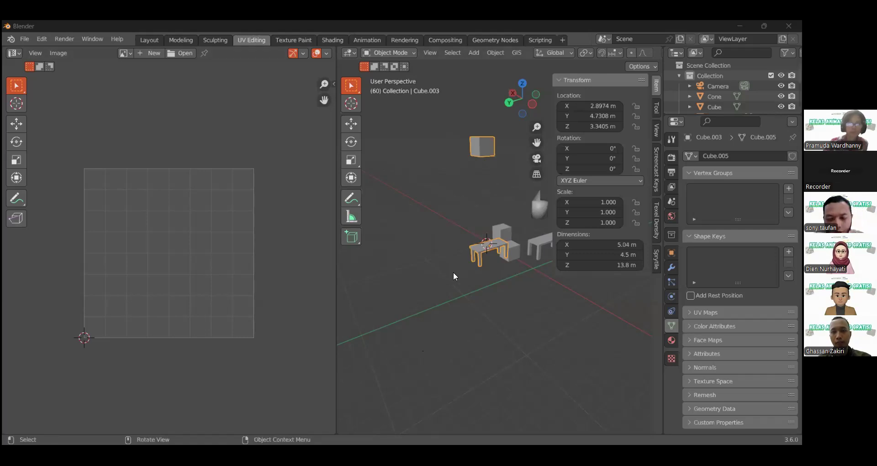
Delete the floating cube's linked vertices from the table's mesh and return to Object Mode
scroll(457, 271, "up", 5)
scroll(478, 206, "down", 4)
key("Tab")
middle_click_drag(483, 142, 473, 129)
key("l")
key("x")
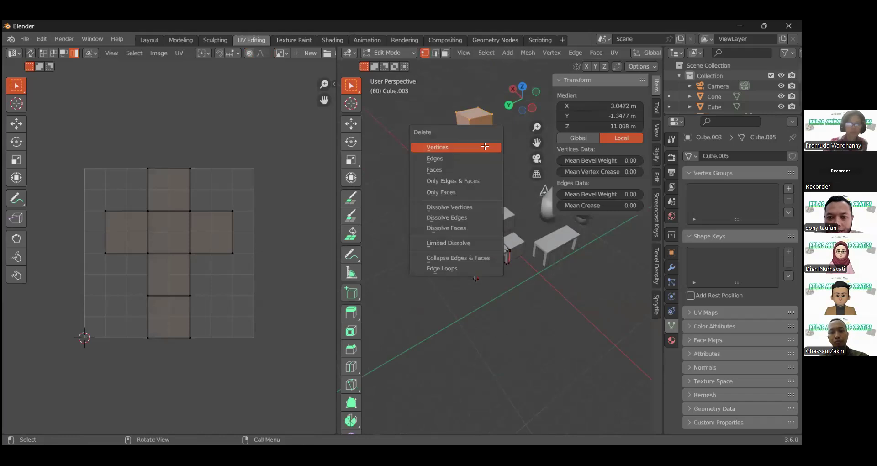
left_click(483, 147)
key("Tab")
Select the tabletop's upper face in Edit Mode with face selection, and try insetting it
scroll(488, 256, "up", 3)
key("Tab")
middle_click_drag(487, 259, 512, 254)
key("3")
left_click(458, 270)
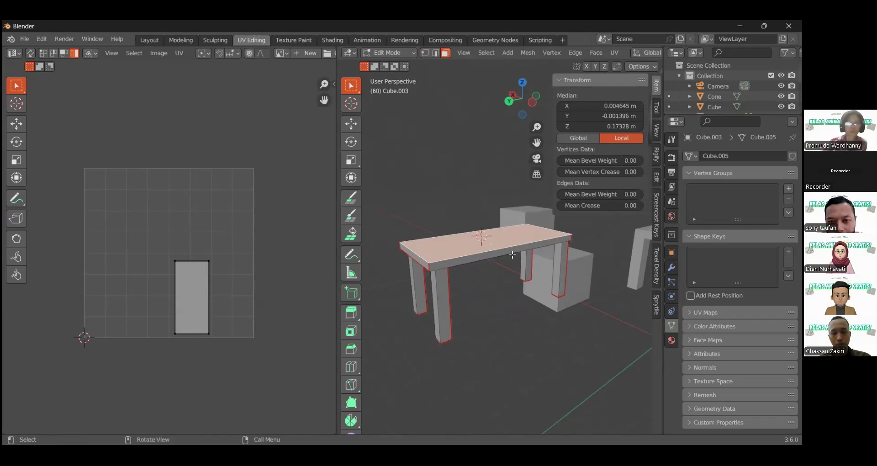
key("i")
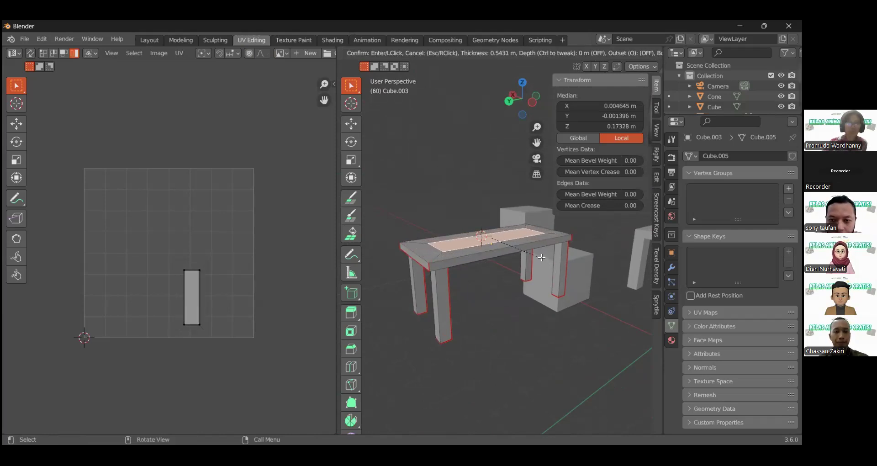
right_click(543, 273)
Extrude the tabletop's upper face in place without raising it, and scale it inward to about 0.73
middle_click_drag(543, 274, 569, 286)
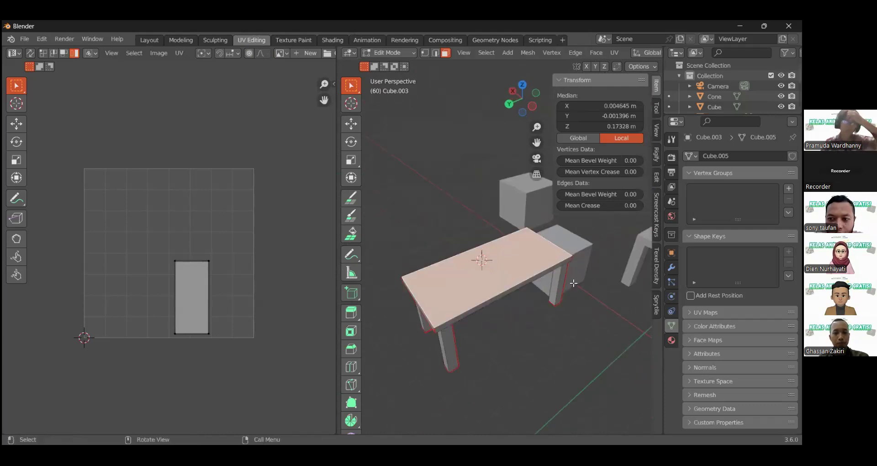
key("e")
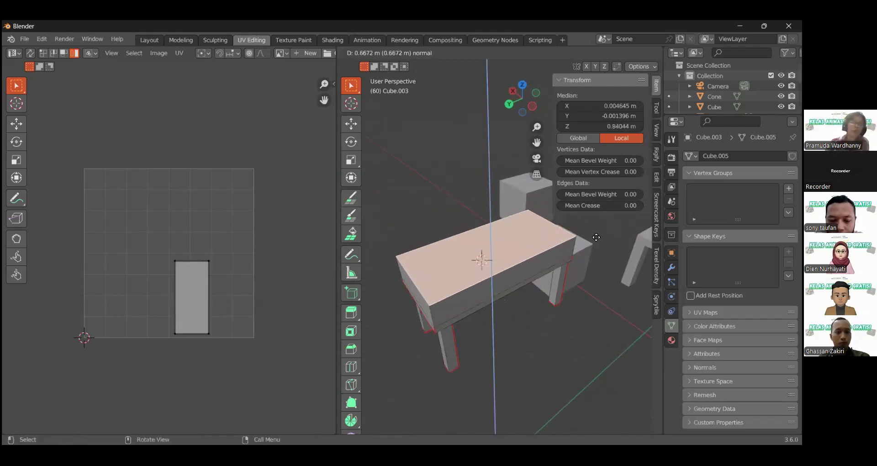
right_click(582, 235)
key("s")
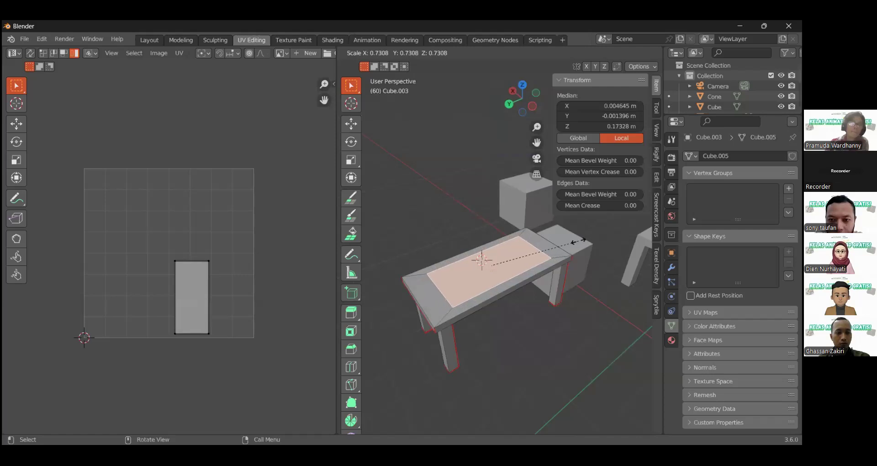
left_click(578, 241)
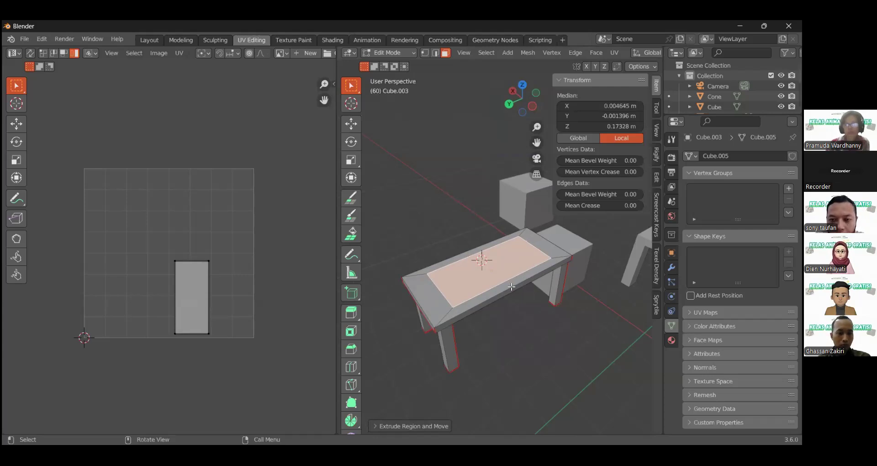
Try extruding the table's inner rectangular face, check the shape in Object Mode, and undo back to the full tabletop face
key("e")
left_click(455, 316)
key("Tab")
middle_click_drag(455, 316, 505, 277)
key("Tab")
left_click(511, 318)
key("ctrl+z")
key("ctrl+z")
key("ctrl+z")
key("ctrl+z")
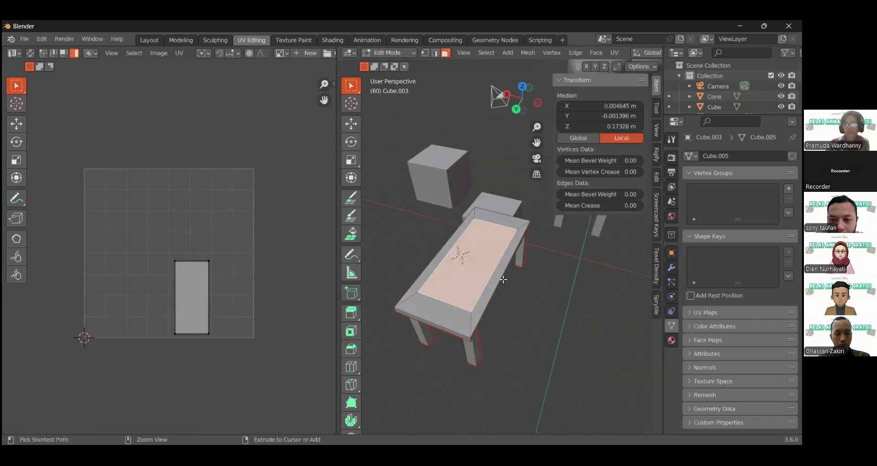
Extrude the full upper face of the tabletop upward about 2.9 m and undo the extrusion
key("e")
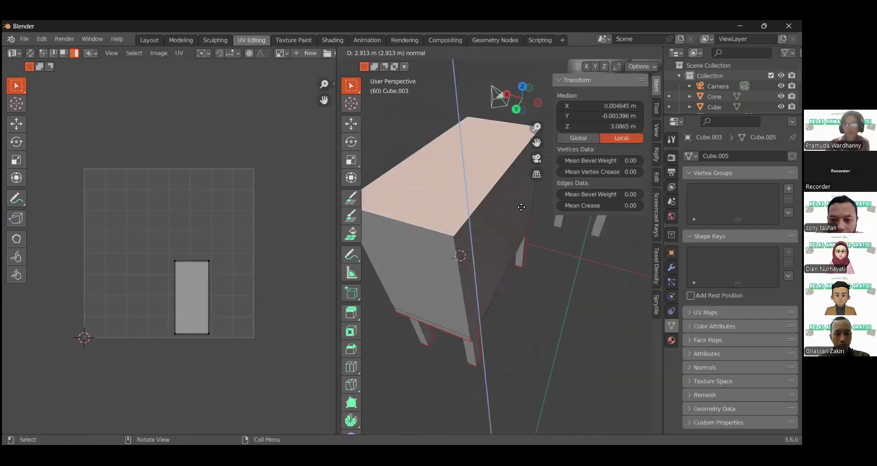
left_click(522, 207)
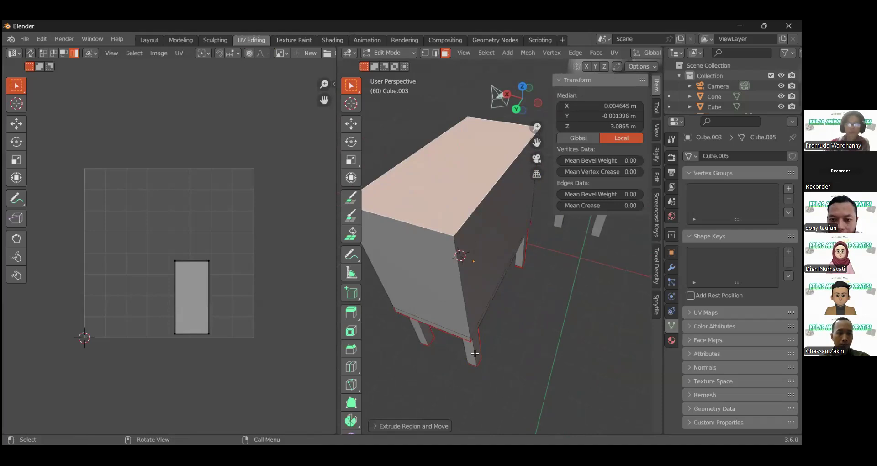
key("ctrl+z")
Inset the tabletop's upper face to form a smaller inner rectangle and undo the inset
key("i")
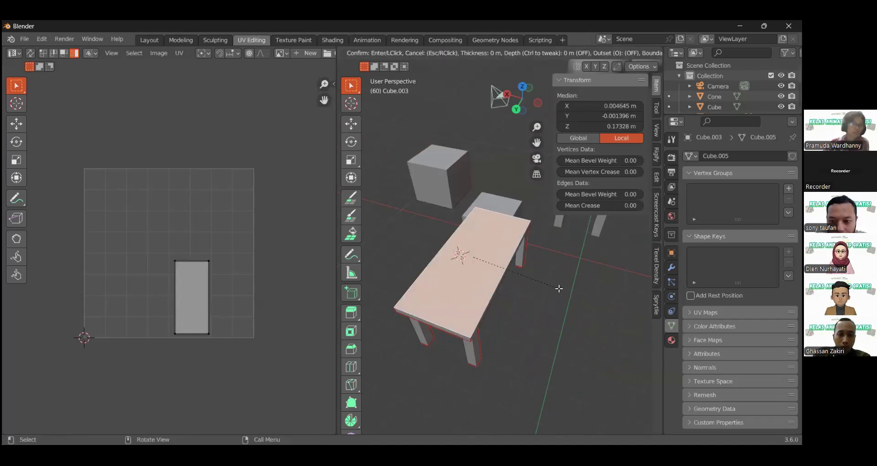
left_click(496, 308)
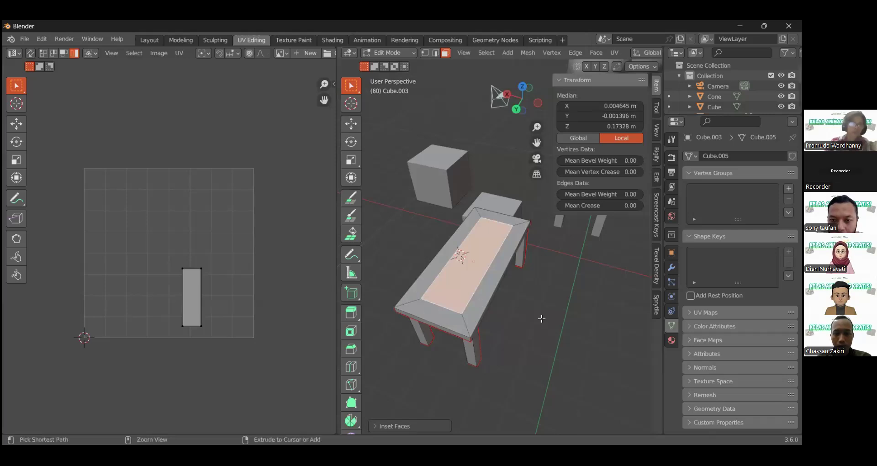
key("ctrl+z")
Extrude the tabletop's upper face in place, scale it inward for comparison with the inset, and undo it
key("s")
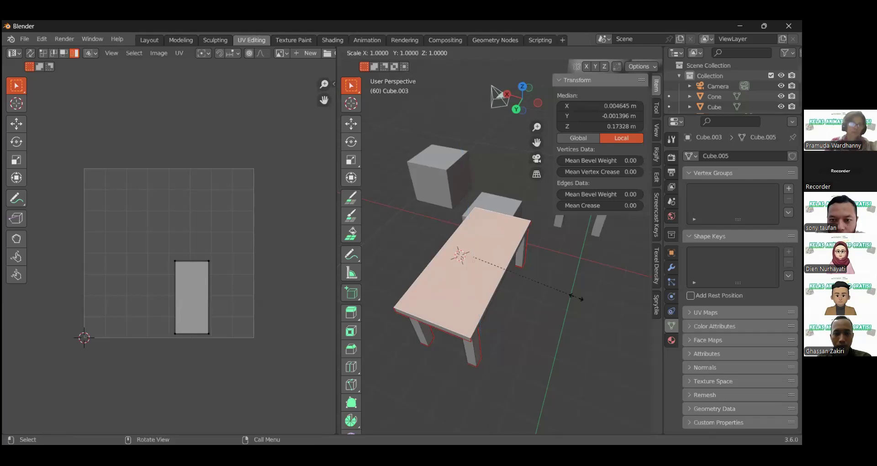
left_click(540, 285)
middle_click_drag(540, 284, 472, 320)
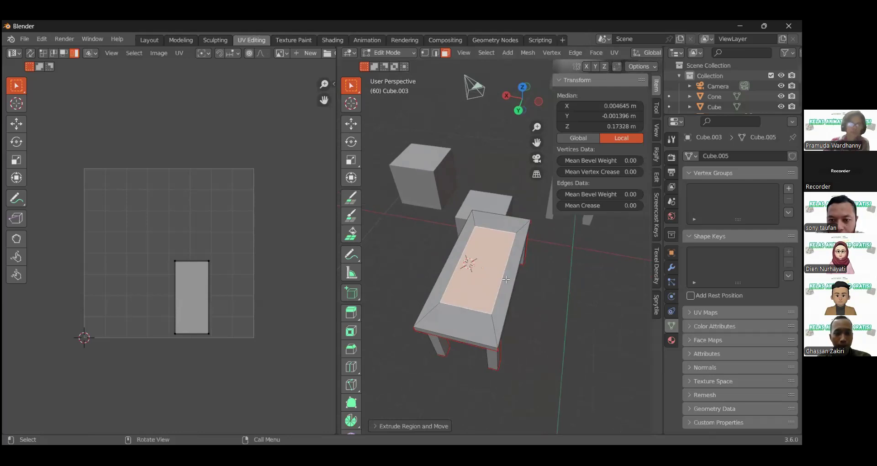
key("ctrl+z")
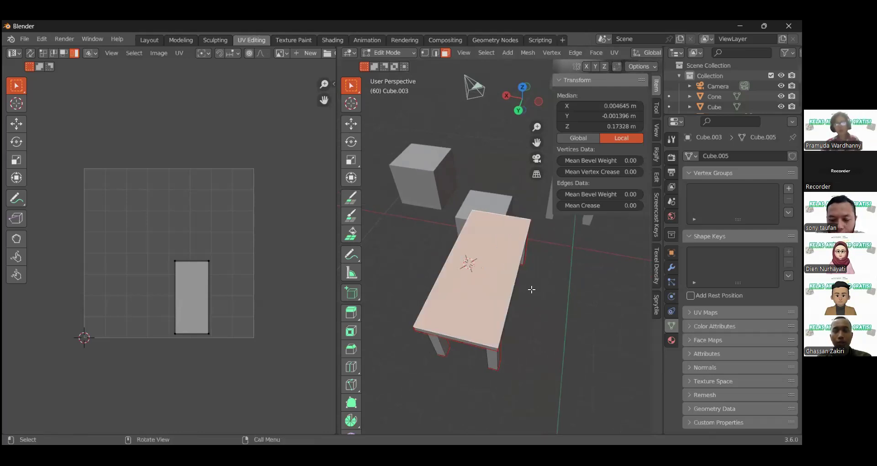
Delete the tabletop's upper face to leave its top open
middle_click_drag(531, 289, 464, 276)
key("x")
left_click(465, 249)
key("ctrl+z")
key("x")
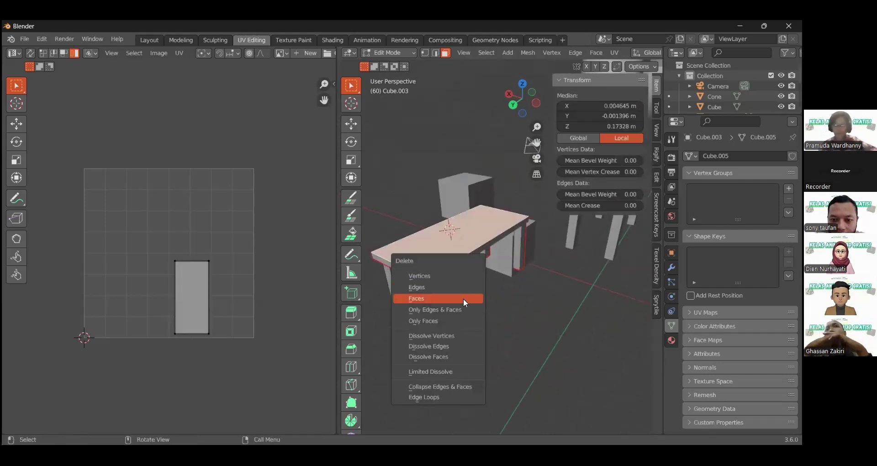
left_click(463, 298)
Select the edge loop around the tabletop's opening in edge mode, extrude it and scale it inward to about 0.70
key("2")
left_click(535, 215, "alt")
middle_click_drag(535, 215, 458, 260)
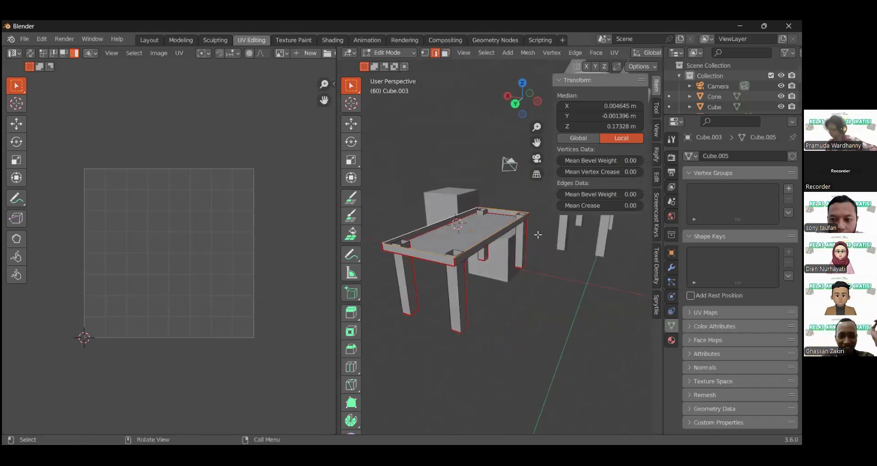
key("g")
key("s")
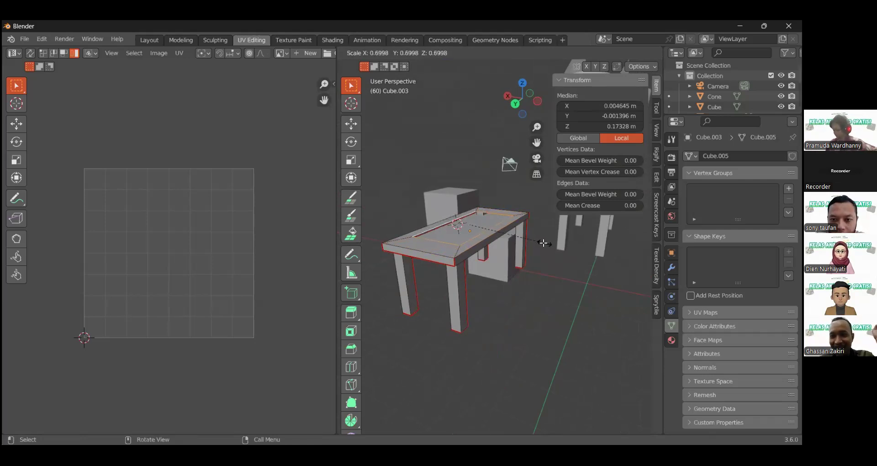
key("e")
Scale the inner edge loop along single axes, X and Y, to even out the border around the opening
middle_click_drag(550, 245, 529, 210)
key("s")
key("y")
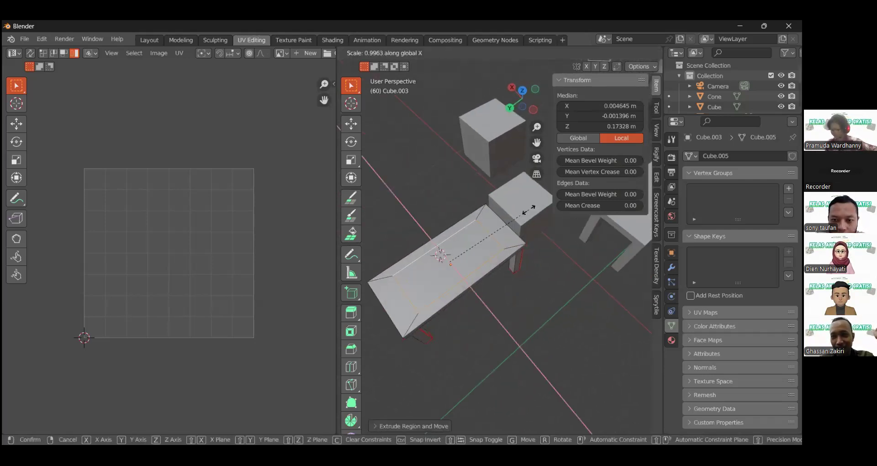
left_click(514, 220)
key("s")
key("y")
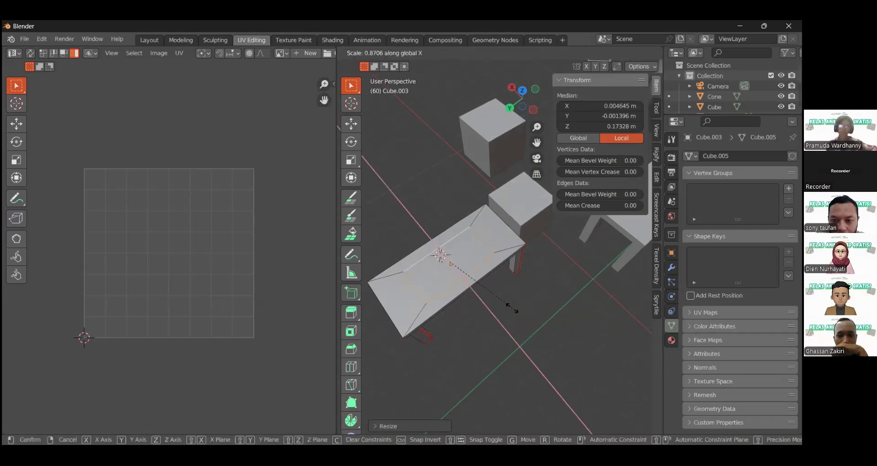
left_click(505, 298)
key("s")
key("y")
left_click(540, 277)
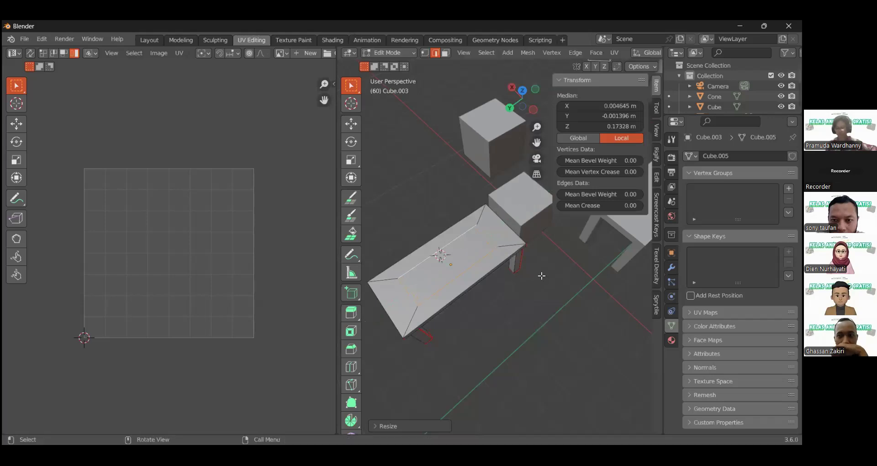
Extrude the inner edge loop upward about 2.55 m along Z and fill its open top with a face
middle_click_drag(542, 277, 543, 286)
key("e")
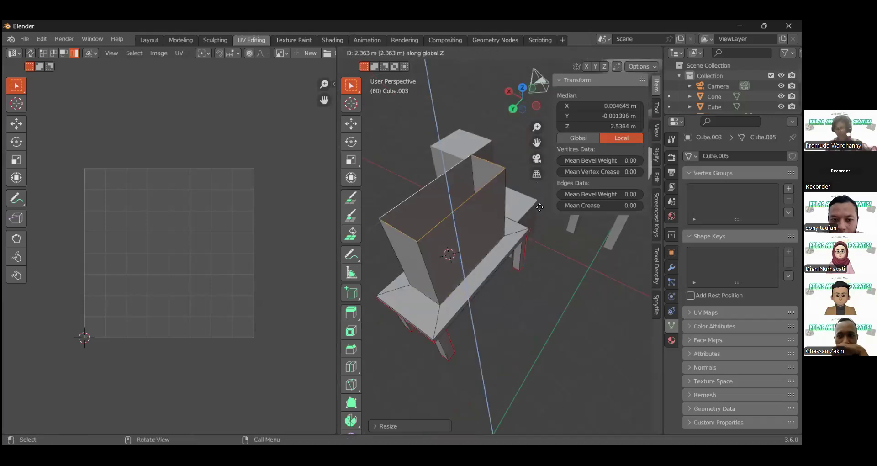
left_click(496, 247)
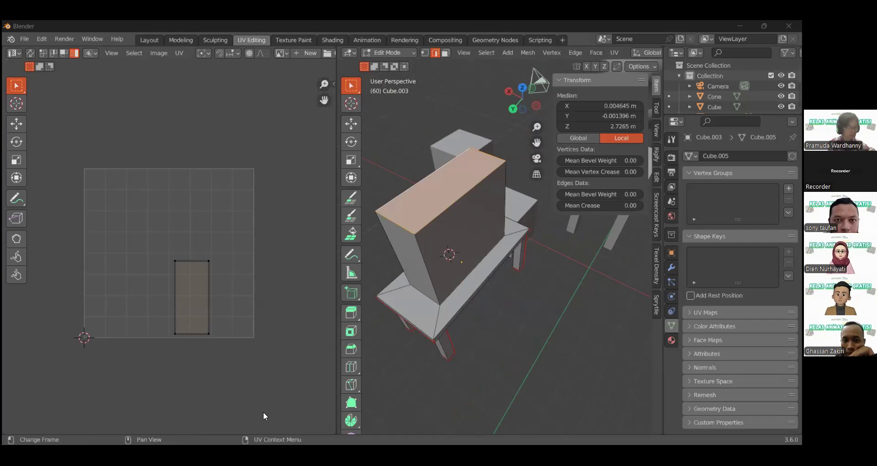
Switch to the Animation workspace and move the Dope Sheet playhead to frame 25
left_click(366, 39)
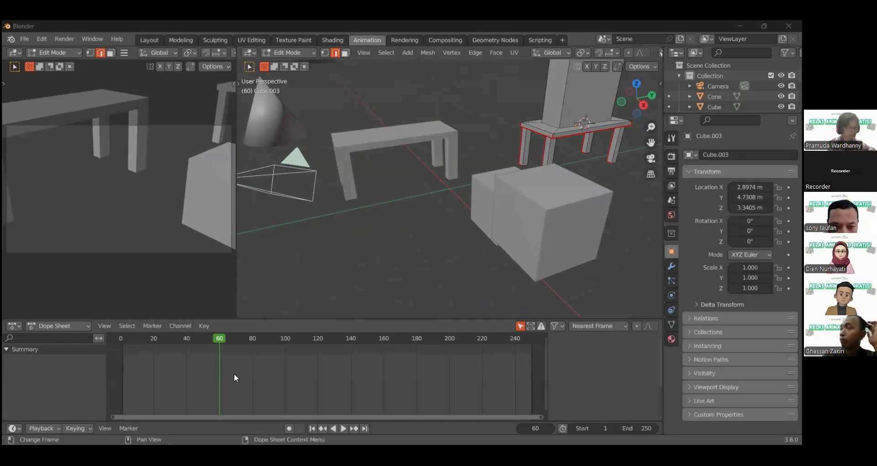
scroll(234, 377, "up", 2)
scroll(210, 378, "up", 5, "ctrl")
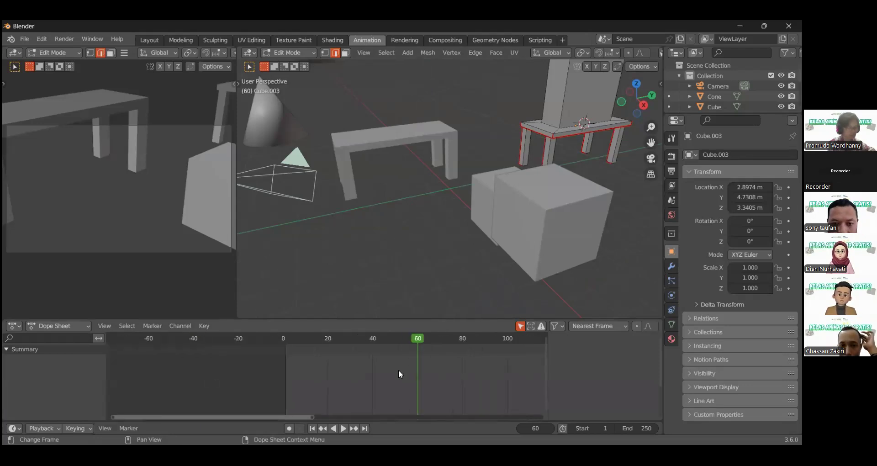
scroll(398, 369, "up", 2)
scroll(375, 371, "up", 2)
left_click_drag(513, 339, 352, 351)
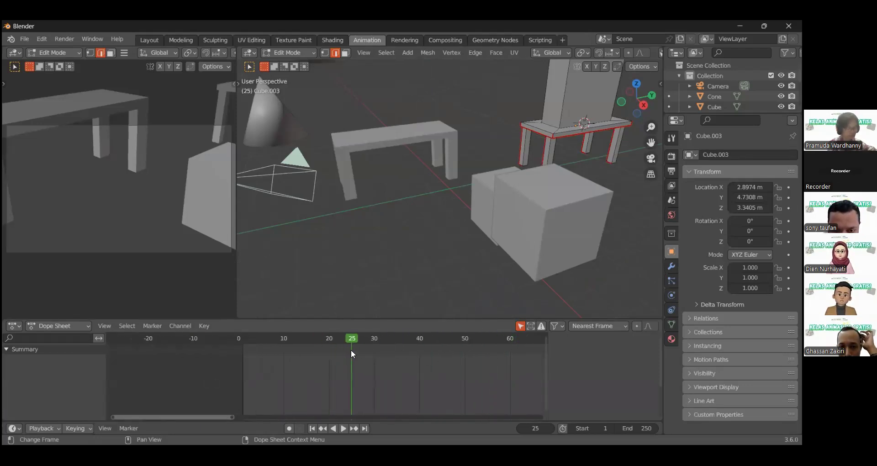
scroll(354, 350, "up", 2)
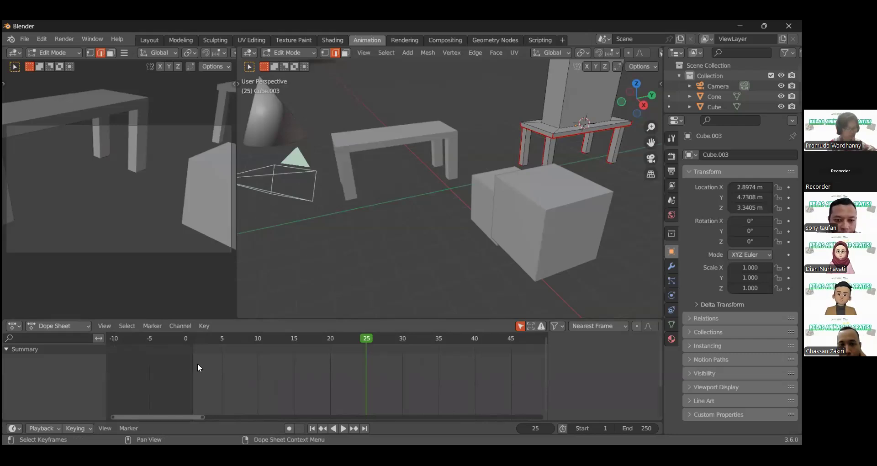
Step the playhead from frame 0 to frame 25 and back to frame 0
left_click(186, 338)
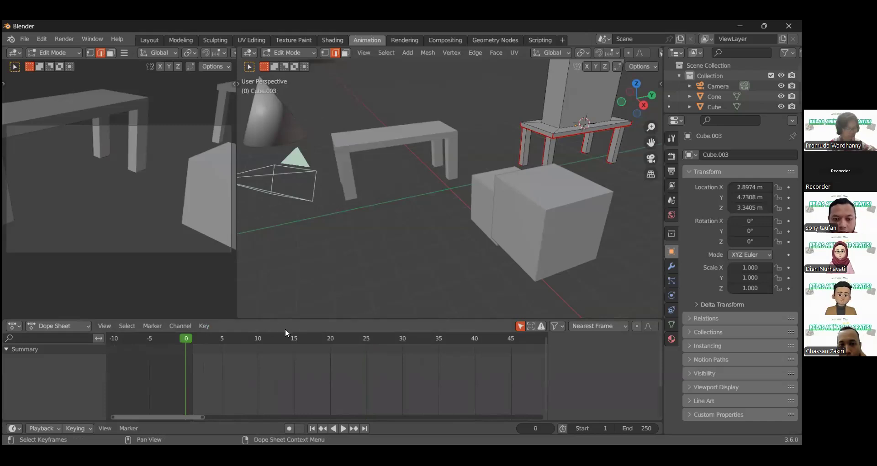
left_click(273, 342)
left_click(368, 344)
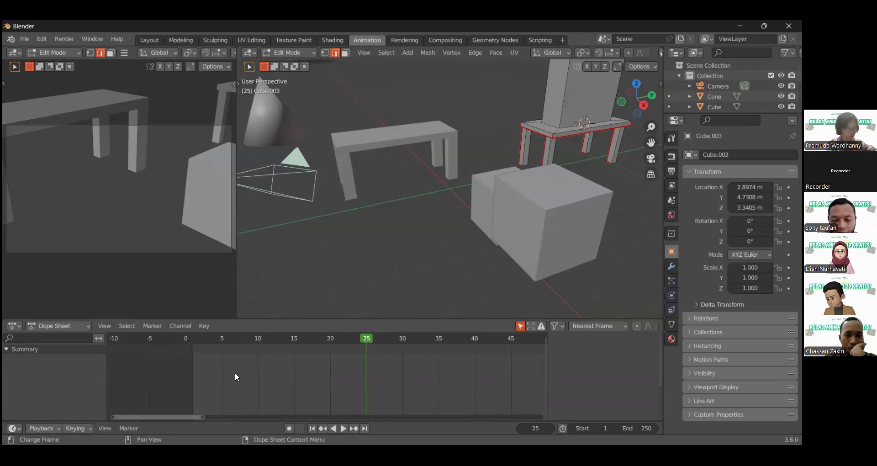
left_click(185, 339)
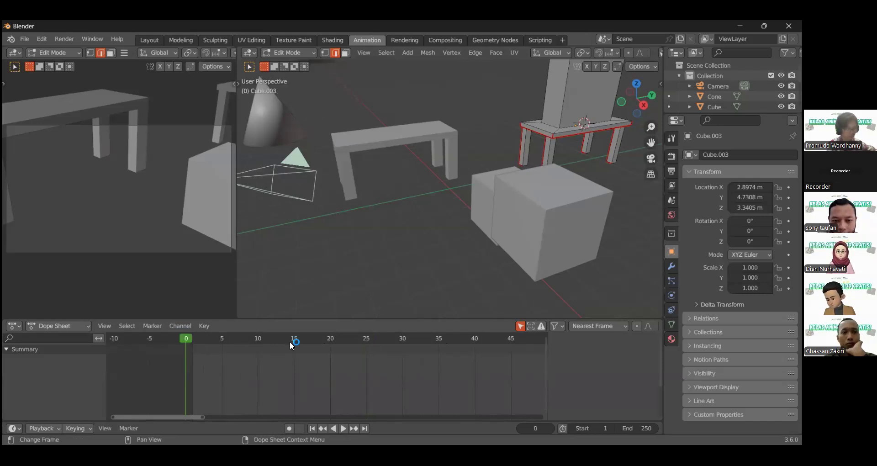
Set the playhead to frame 14, return it to frame 0 and play the timeline toward frame 25
left_click_drag(289, 338, 286, 339)
left_click(185, 339)
key("space")
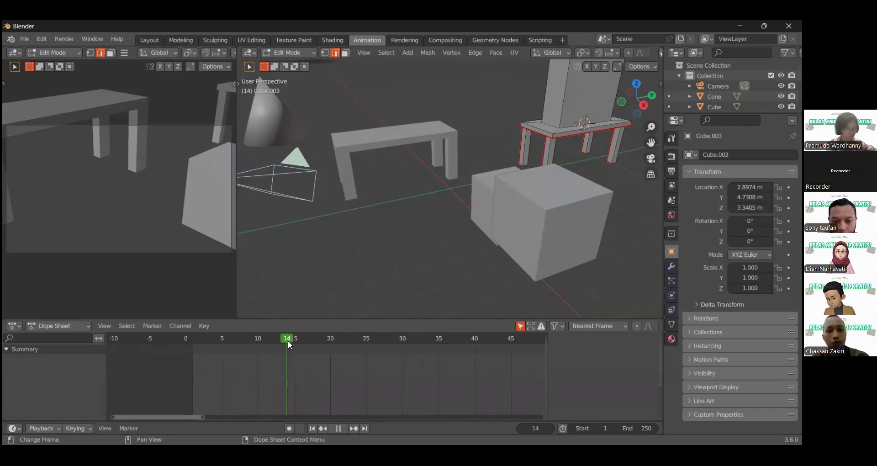
key("space")
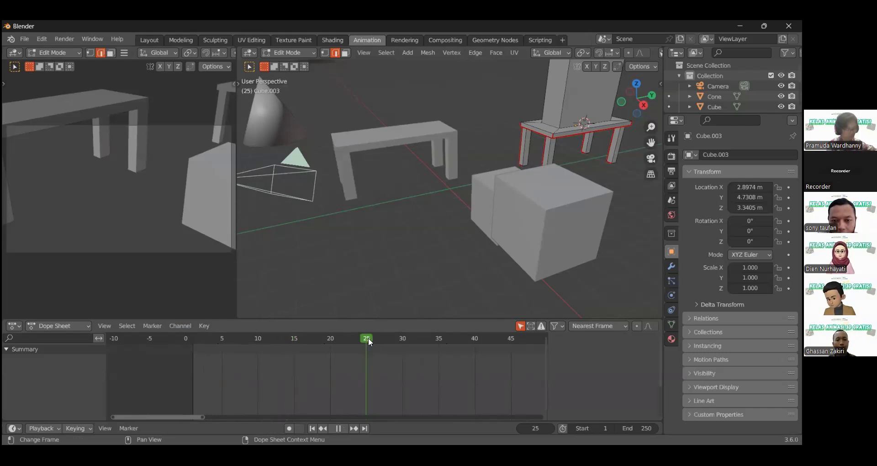